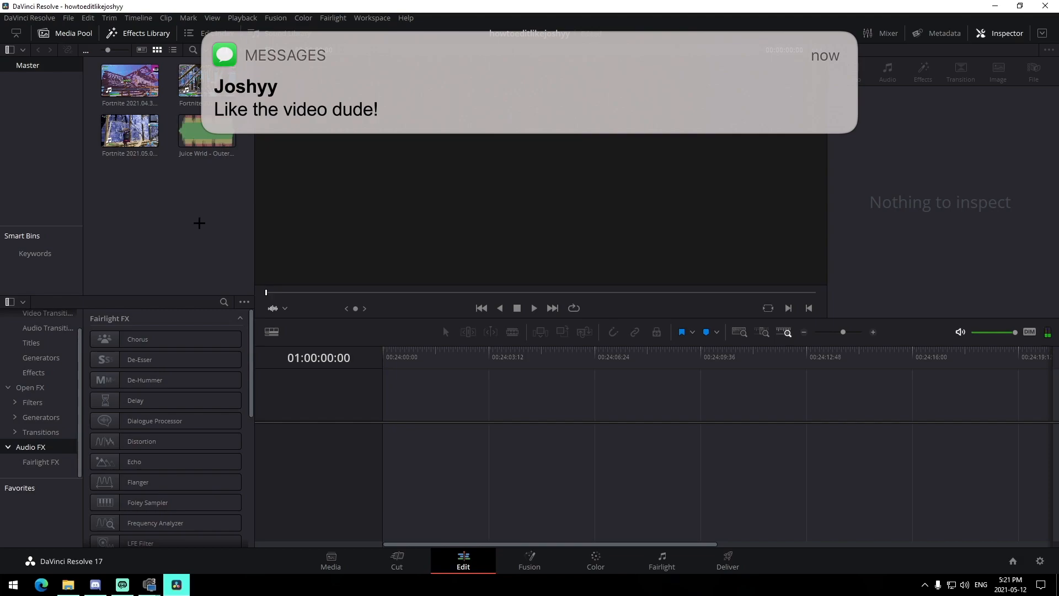
# - Place the Juice Wrld - Outer Space song at the start of the timeline's first audio track
pyautogui.moveTo(207, 131); pyautogui.dragTo(185, 115)
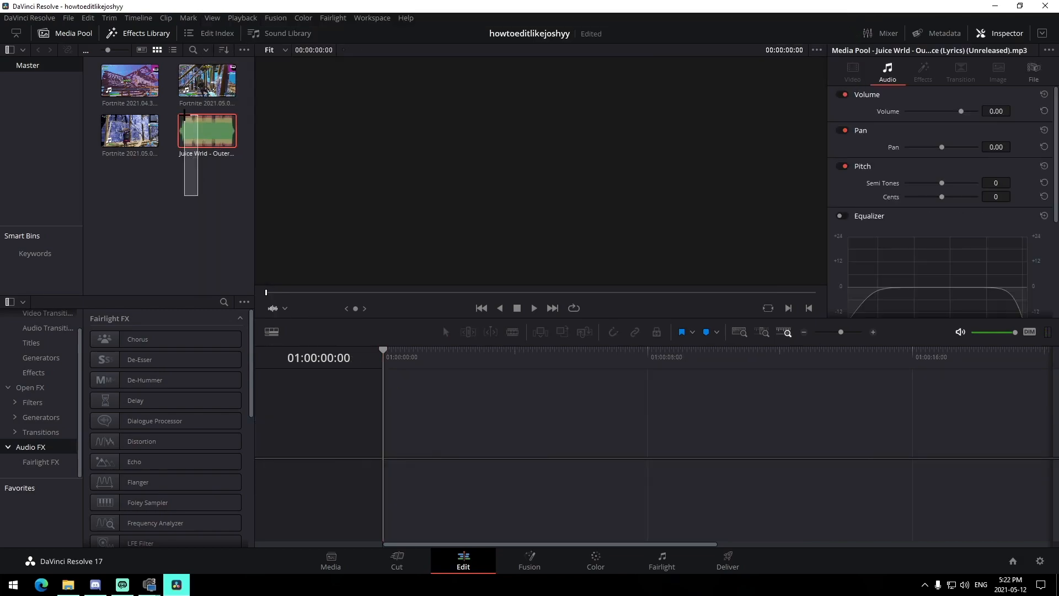
pyautogui.click(215, 172)
pyautogui.moveTo(217, 190); pyautogui.dragTo(189, 136)
pyautogui.click(211, 198)
pyautogui.moveTo(214, 183); pyautogui.dragTo(212, 197)
pyautogui.moveTo(197, 141); pyautogui.dragTo(386, 439)
pyautogui.moveTo(840, 331); pyautogui.dragTo(833, 332)
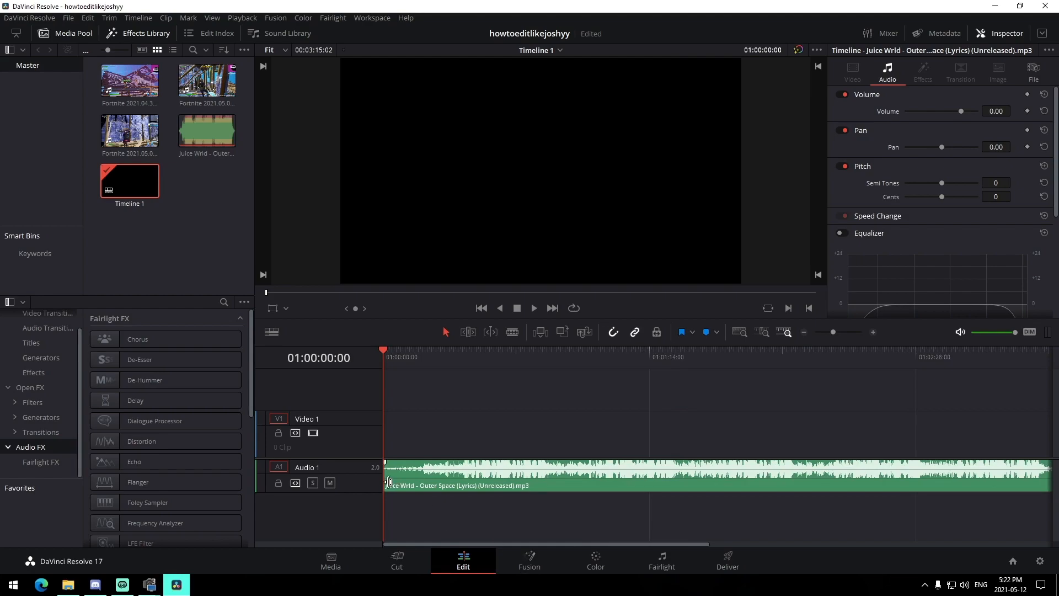
# - Trim the song's opening and end to leave an excerpt of about 19 seconds beginning at the timeline's start
pyautogui.moveTo(393, 482); pyautogui.dragTo(459, 490)
pyautogui.moveTo(473, 487); pyautogui.dragTo(406, 486)
pyautogui.click(451, 488)
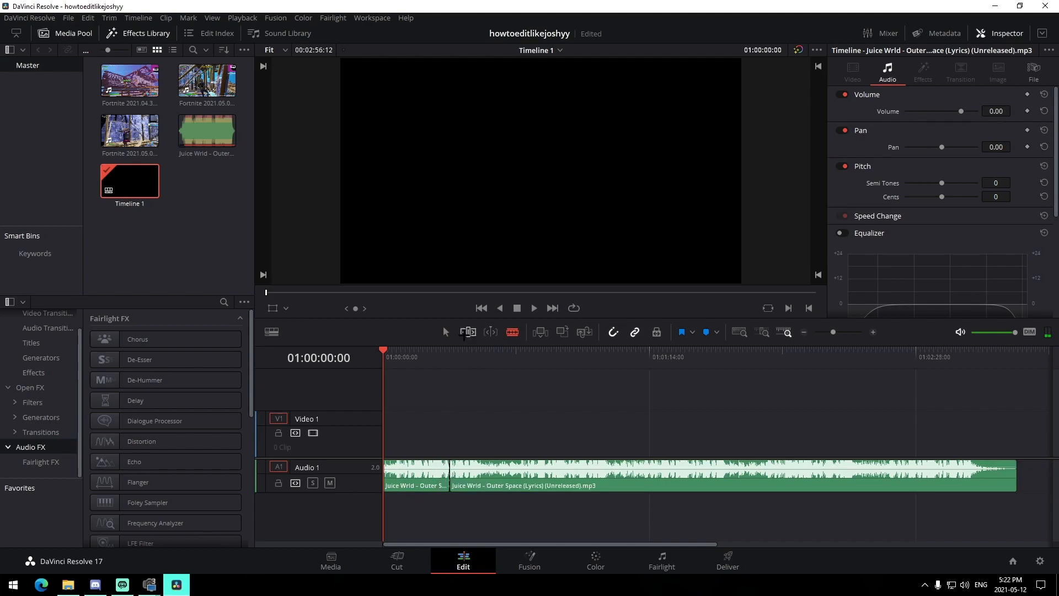
pyautogui.press('a')
pyautogui.click(523, 477)
pyautogui.press('Delete')
pyautogui.moveTo(829, 332); pyautogui.dragTo(842, 331)
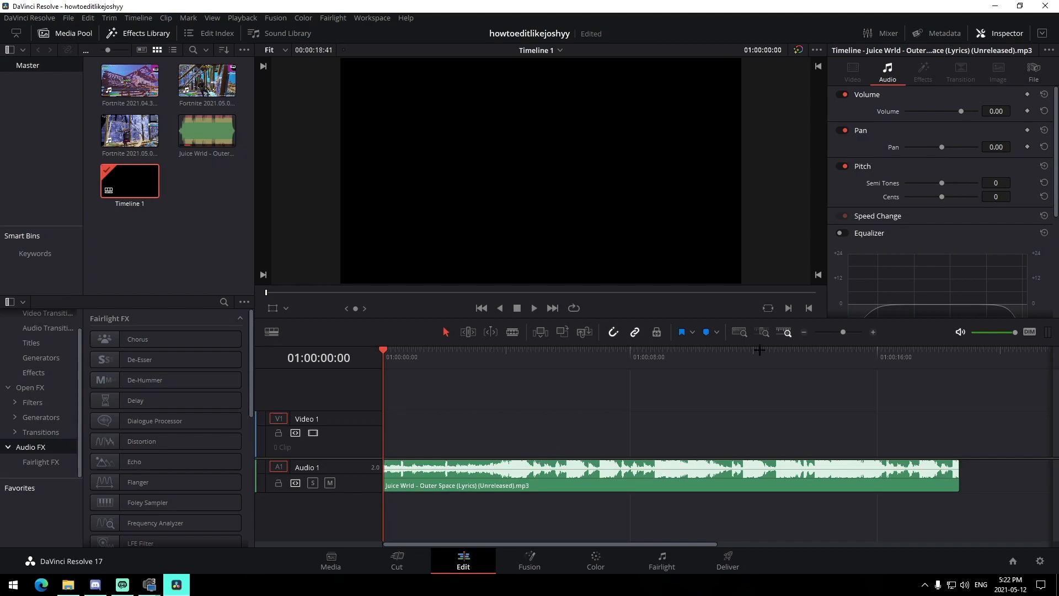
# - Lower the monitoring volume and add a marker to the song clip at the beat at 01:00:04:09
pyautogui.press('space')
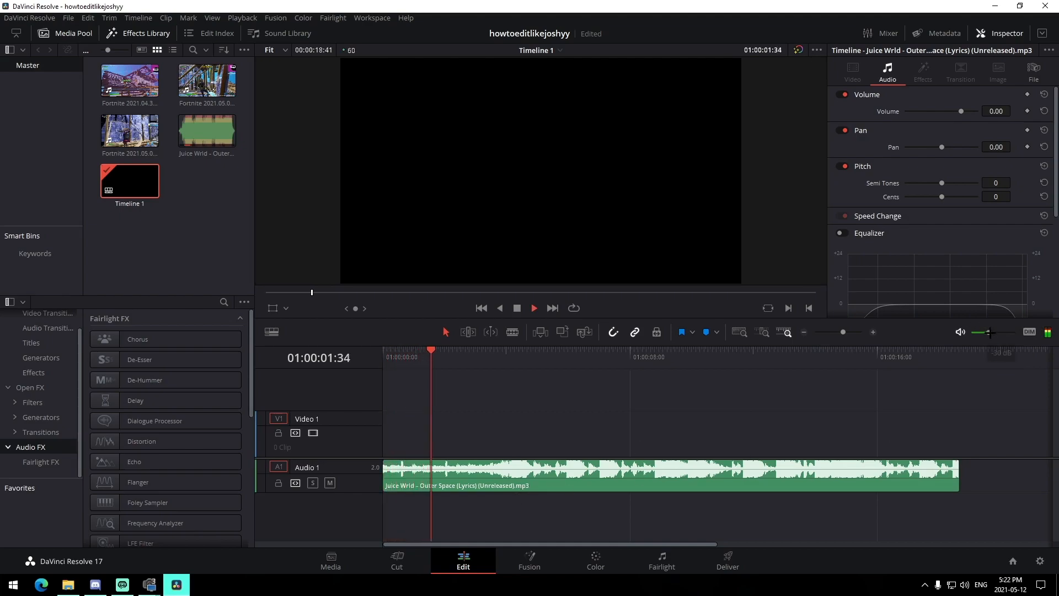
pyautogui.moveTo(989, 332); pyautogui.dragTo(1003, 332)
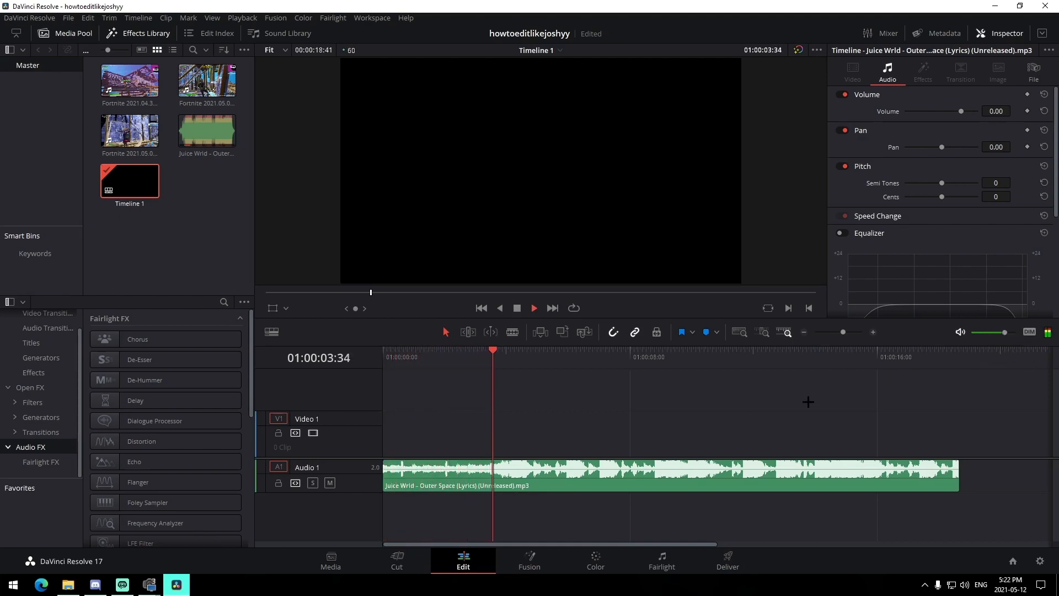
pyautogui.press('space')
pyautogui.click(509, 357)
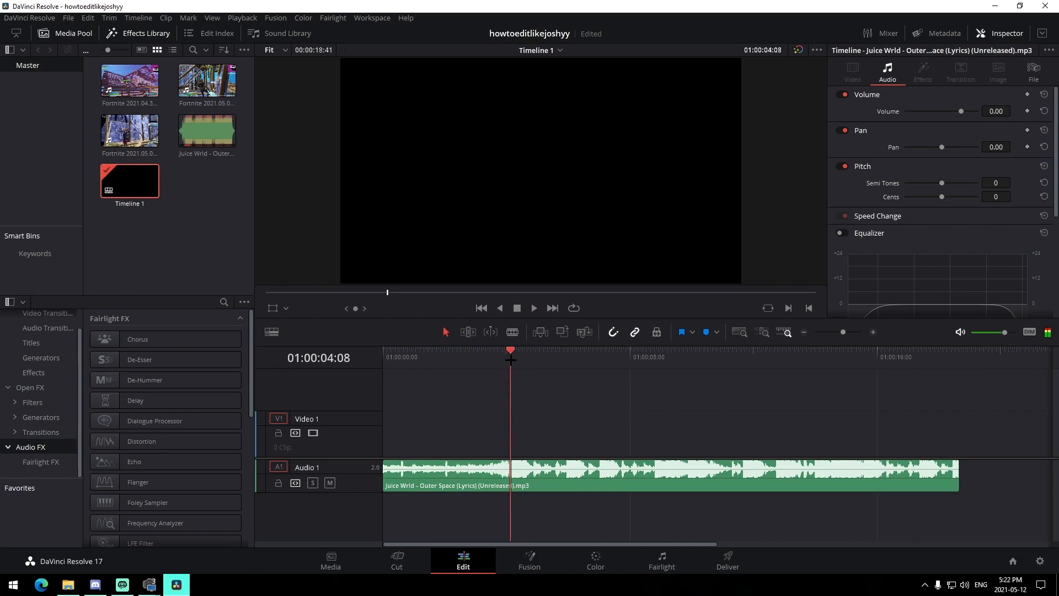
pyautogui.click(553, 476)
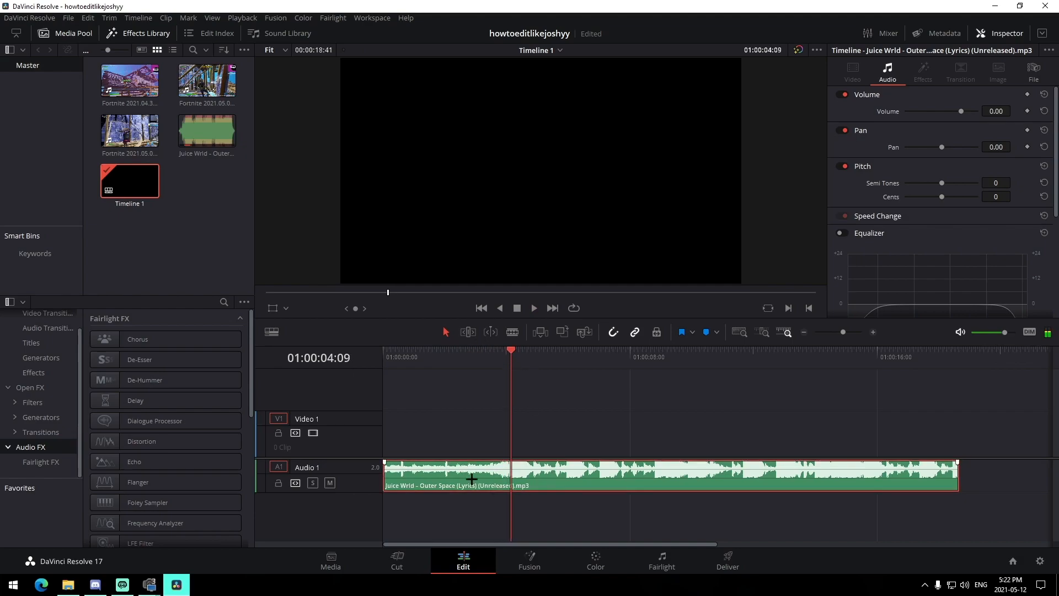
pyautogui.press('m')
# - Add beat markers to the song clip at 01:00:04:53 and 01:00:07:01
pyautogui.press('space')
pyautogui.moveTo(842, 332); pyautogui.dragTo(844, 331)
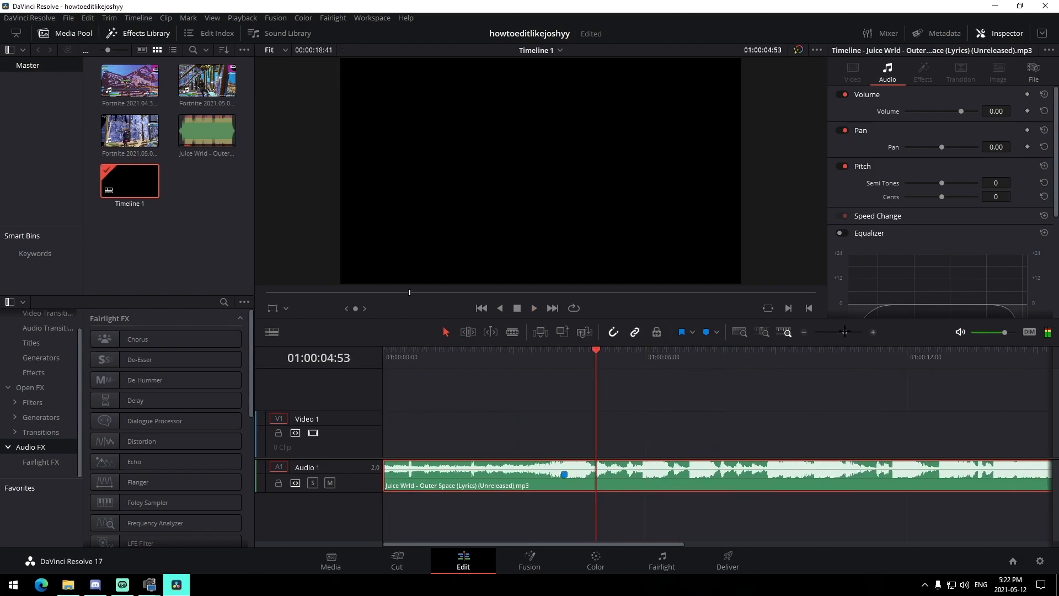
pyautogui.press('m')
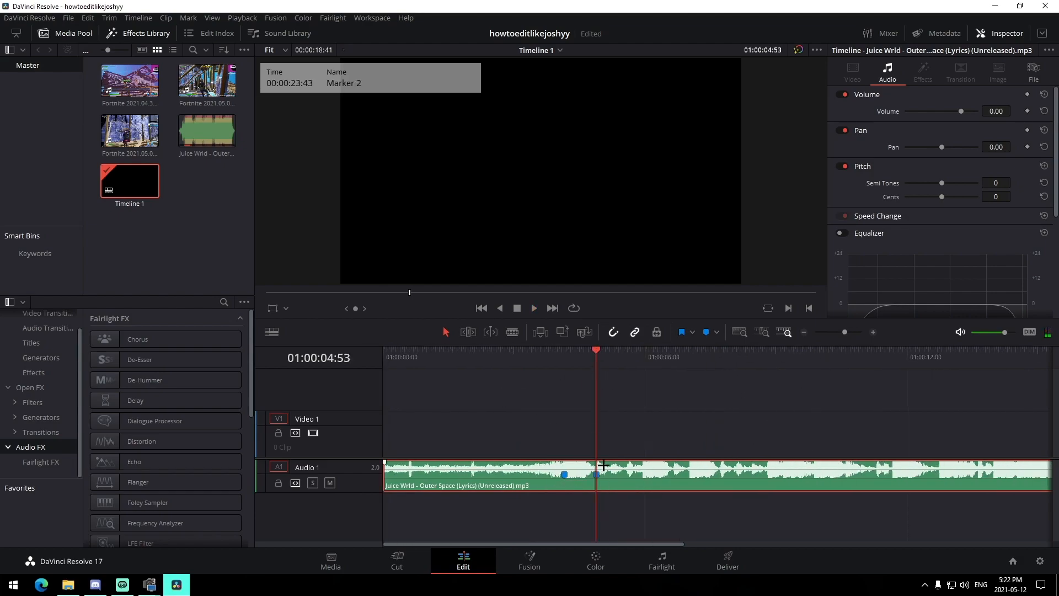
pyautogui.press('space')
pyautogui.moveTo(844, 331); pyautogui.dragTo(847, 332)
pyautogui.press('space')
pyautogui.press('m')
# - Add further beat markers to the song clip at 01:00:07:43, 01:00:09:53 and 01:00:10:35
pyautogui.press('space')
pyautogui.press('space')
pyautogui.click(771, 351)
pyautogui.press('m')
pyautogui.press('space')
pyautogui.press('space')
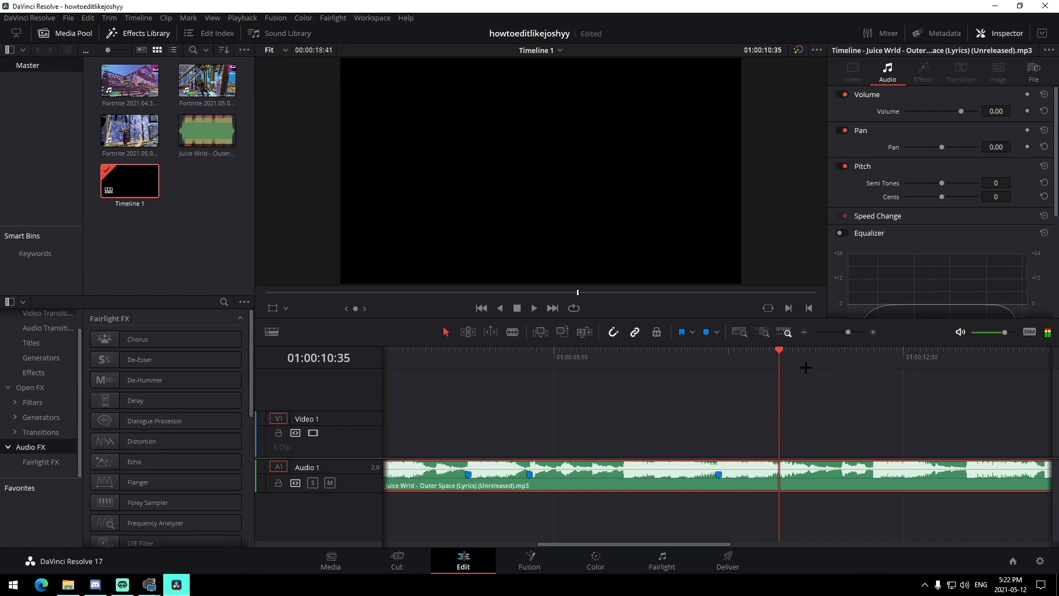
pyautogui.press('m')
# - Split the song at 01:00:11:08 and delete everything after the cut
pyautogui.click(827, 356)
pyautogui.hotkey('ctrl', 'b')
pyautogui.click(871, 489)
pyautogui.press('Delete')
pyautogui.moveTo(848, 331); pyautogui.dragTo(841, 333)
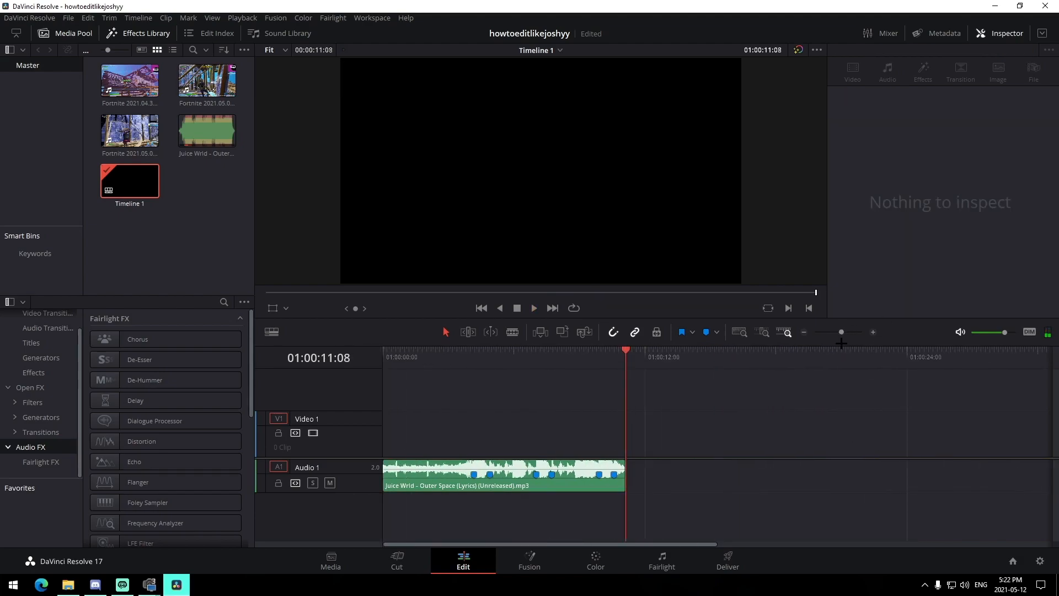
# - Move the song clip down to a new second audio track, keeping it at the timeline's start
pyautogui.moveTo(412, 409); pyautogui.dragTo(700, 533)
pyautogui.click(662, 463)
pyautogui.moveTo(408, 353); pyautogui.dragTo(625, 388)
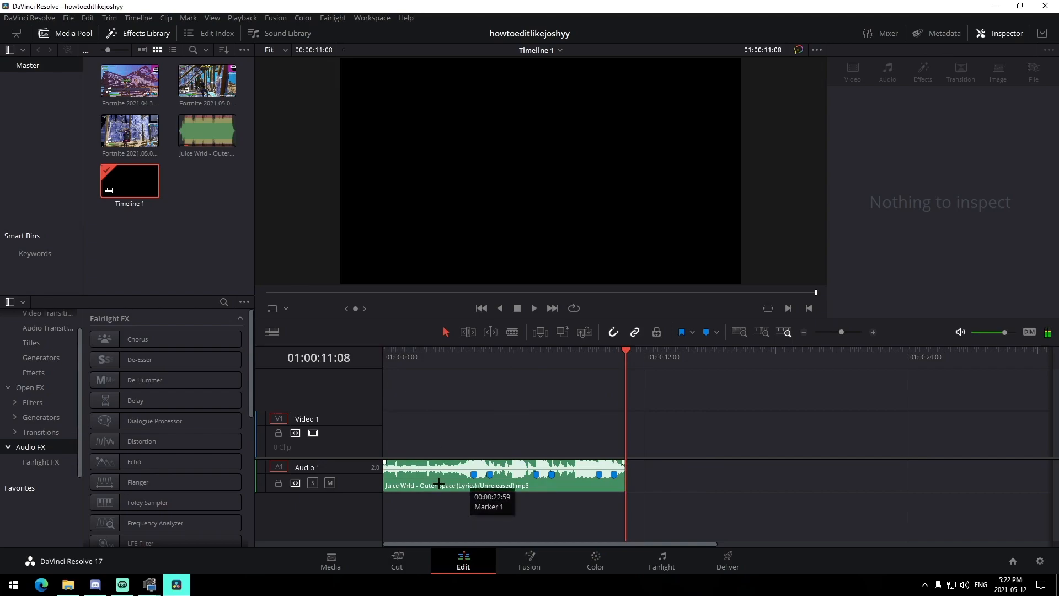
pyautogui.moveTo(437, 482); pyautogui.dragTo(449, 499)
pyautogui.click(450, 466)
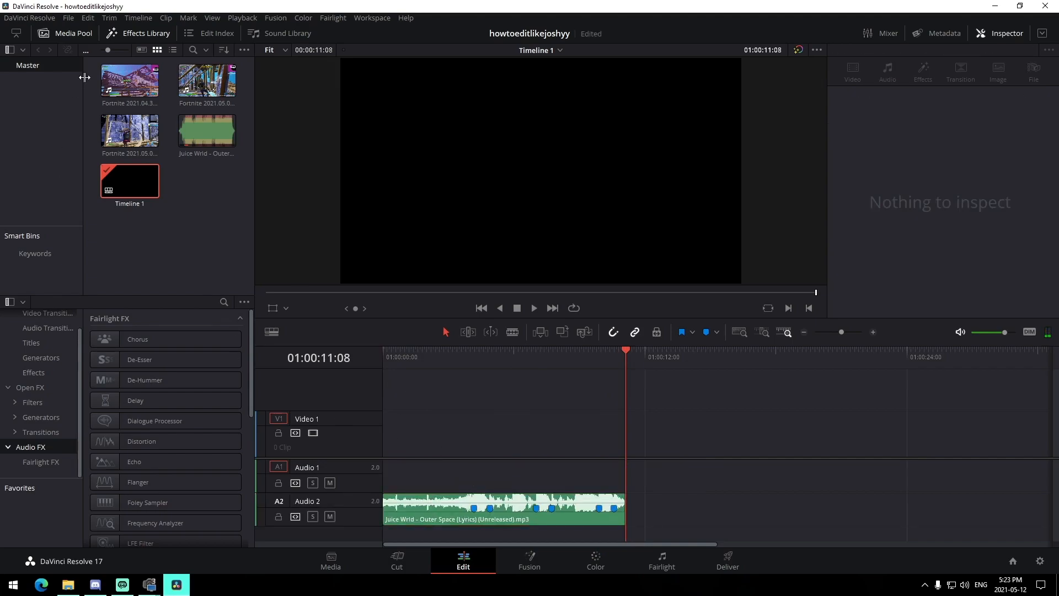
pyautogui.click(220, 82)
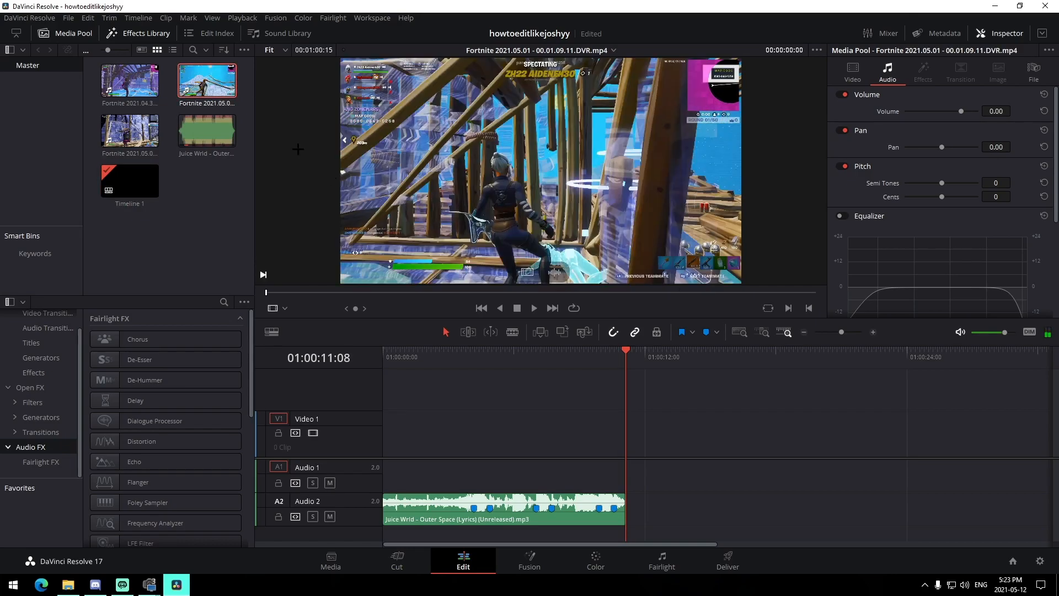
pyautogui.click(214, 87)
pyautogui.moveTo(681, 292); pyautogui.dragTo(750, 299)
pyautogui.moveTo(278, 147); pyautogui.dragTo(432, 446)
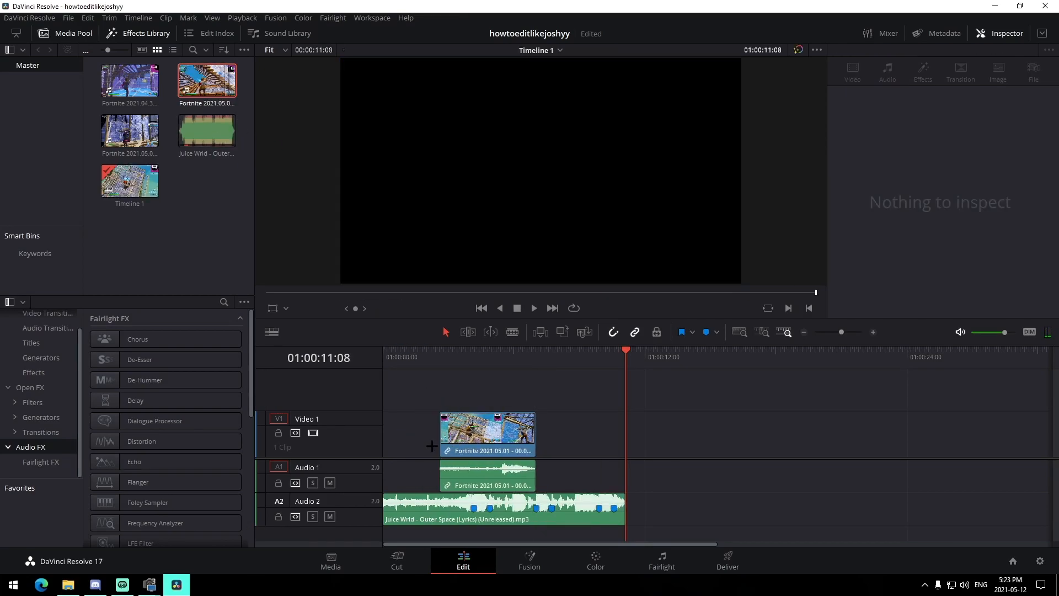
pyautogui.hotkey('ctrl', 'z')
# - Mark the shot at 00:00:52:12 in the source clip Fortnite 2021.05.01 - 00.01.09.11
pyautogui.click(228, 89)
pyautogui.click(725, 293)
pyautogui.moveTo(725, 292); pyautogui.dragTo(742, 295)
pyautogui.press('m')
# - Place the 2021.05.01 clip at the timeline's start, ending at the second song marker with its shot on the first, and play it back
pyautogui.moveTo(245, 136); pyautogui.dragTo(384, 437)
pyautogui.moveTo(491, 438); pyautogui.dragTo(486, 436)
pyautogui.click(446, 360)
pyautogui.press('space')
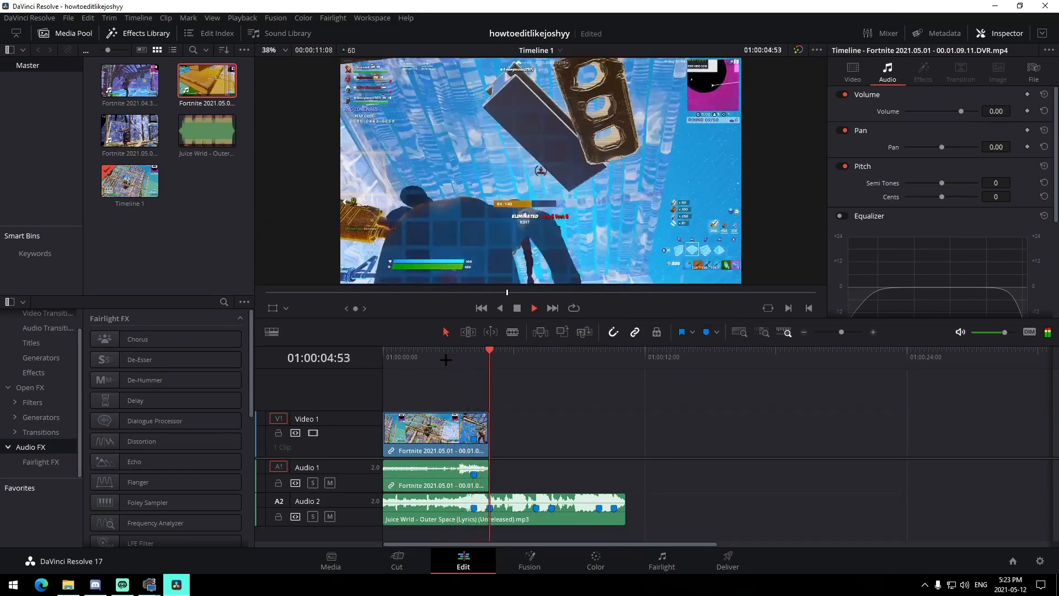
pyautogui.moveTo(841, 332); pyautogui.dragTo(846, 332)
pyautogui.press('space')
# - Mark a 4:37 range of the Fortnite 2021.04.30 clip and place it after the first clip, its shot on the song marker at 01:00:07:01
pyautogui.click(709, 363)
pyautogui.doubleClick(129, 81)
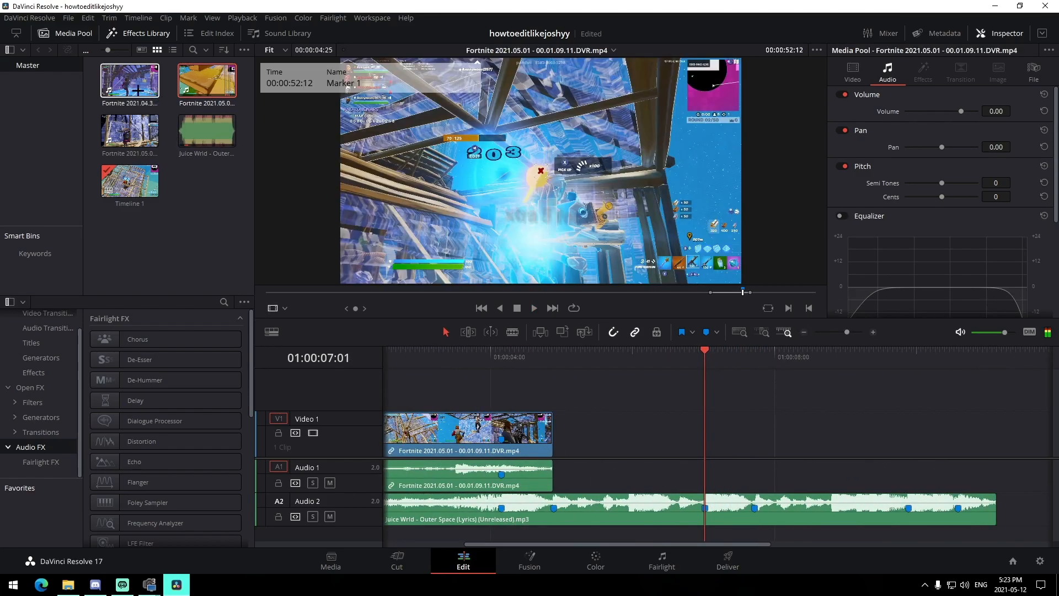
pyautogui.moveTo(623, 292); pyautogui.dragTo(804, 295)
pyautogui.click(788, 307)
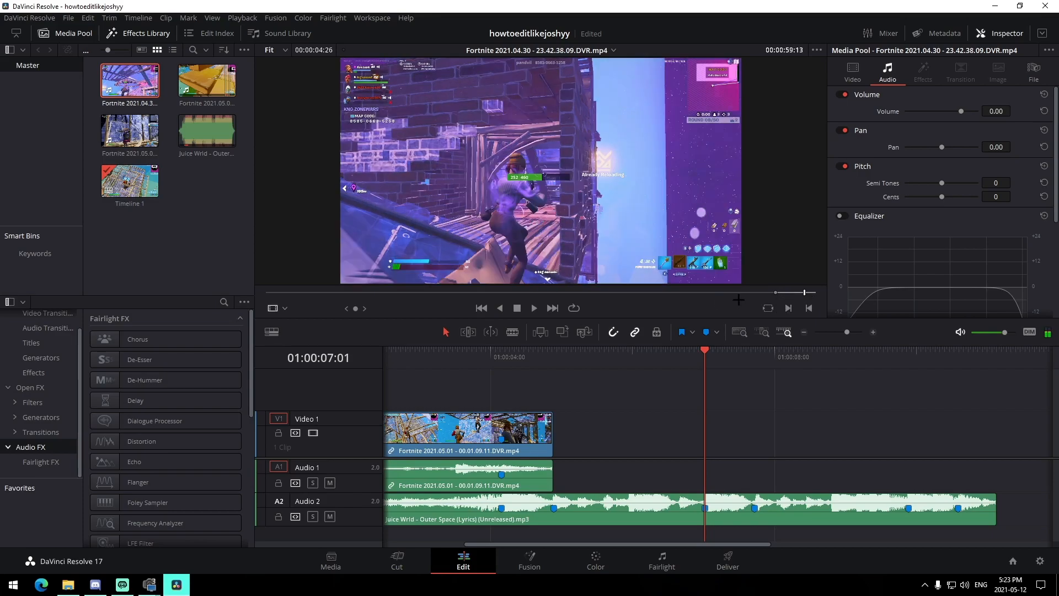
pyautogui.moveTo(678, 290); pyautogui.dragTo(609, 283)
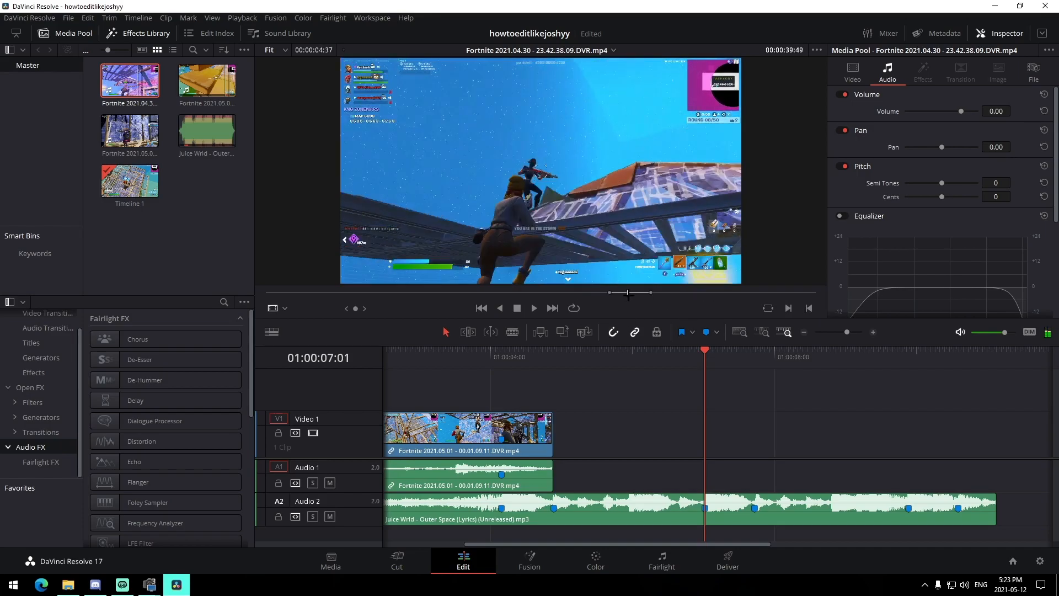
pyautogui.moveTo(154, 83); pyautogui.dragTo(693, 437)
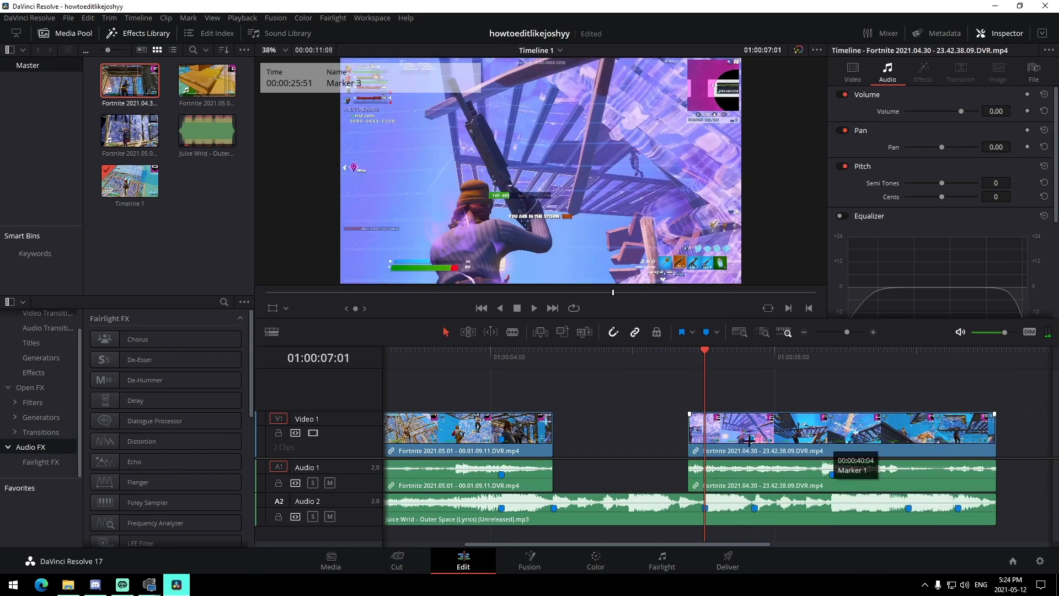
pyautogui.moveTo(875, 426); pyautogui.dragTo(753, 427)
# - Play back the second gameplay clip and trim its end to the song marker at 01:00:07:43
pyautogui.click(650, 354)
pyautogui.press('space')
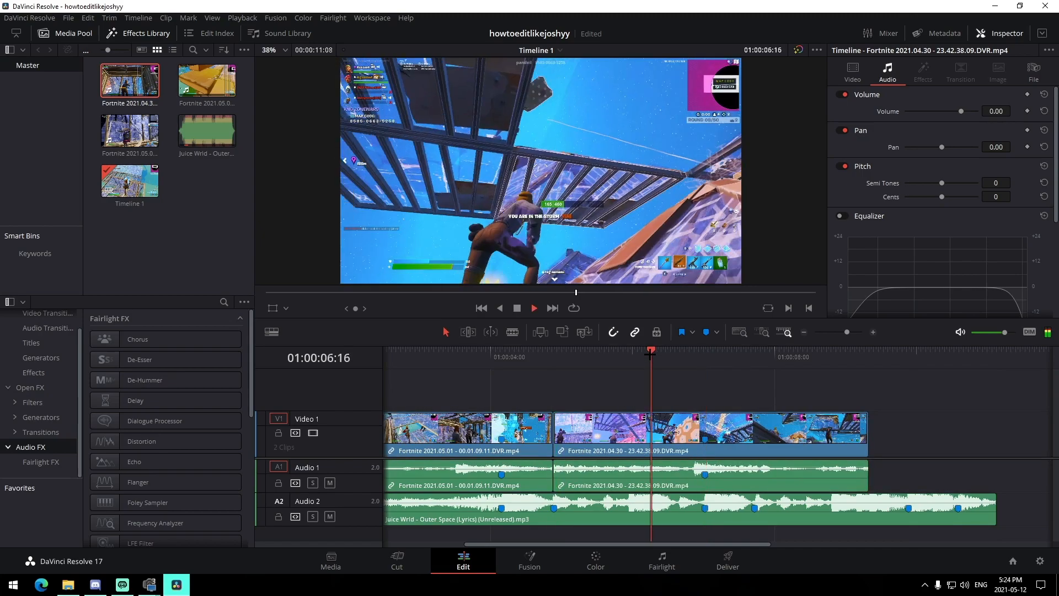
pyautogui.click(649, 355)
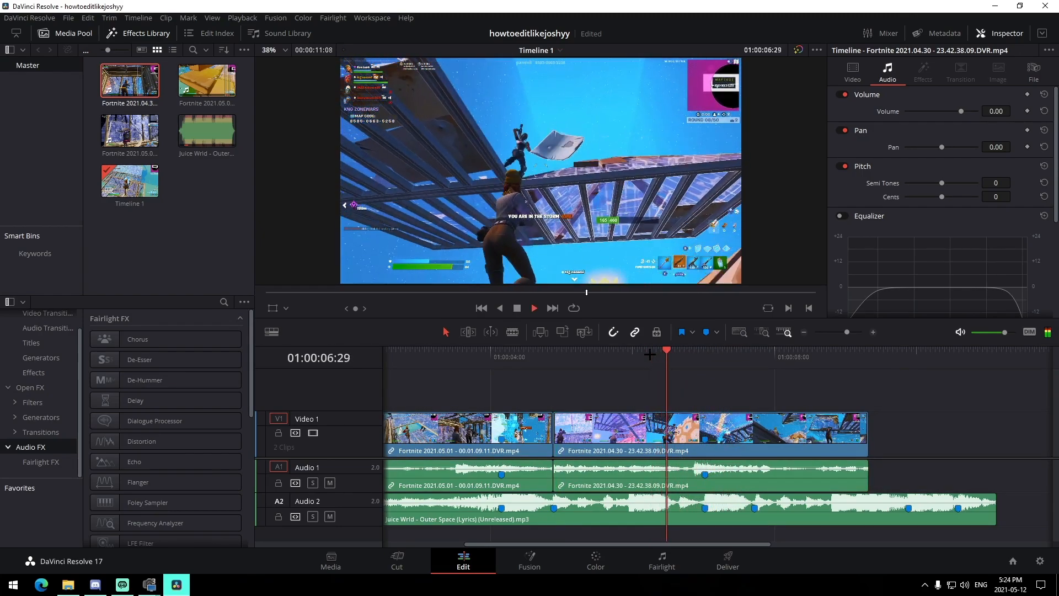
pyautogui.press('space')
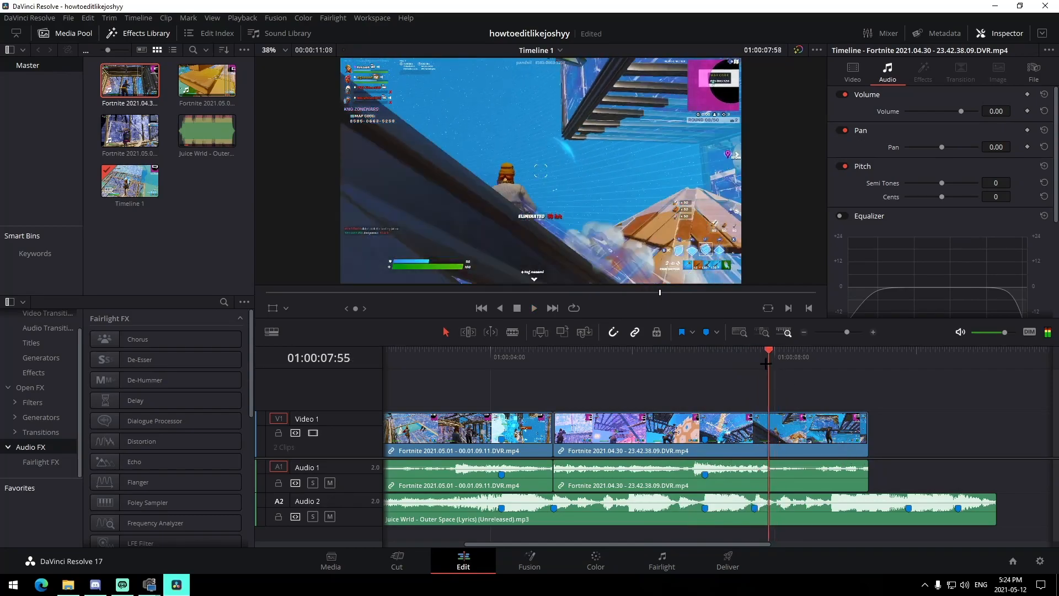
pyautogui.hotkey('shift', 'Up')
pyautogui.moveTo(865, 430); pyautogui.dragTo(753, 432)
# - Mark the shot at 00:00:58:04 in the Fortnite 2021.05.06 clip and place the marked range after the second gameplay clip
pyautogui.doubleClick(135, 132)
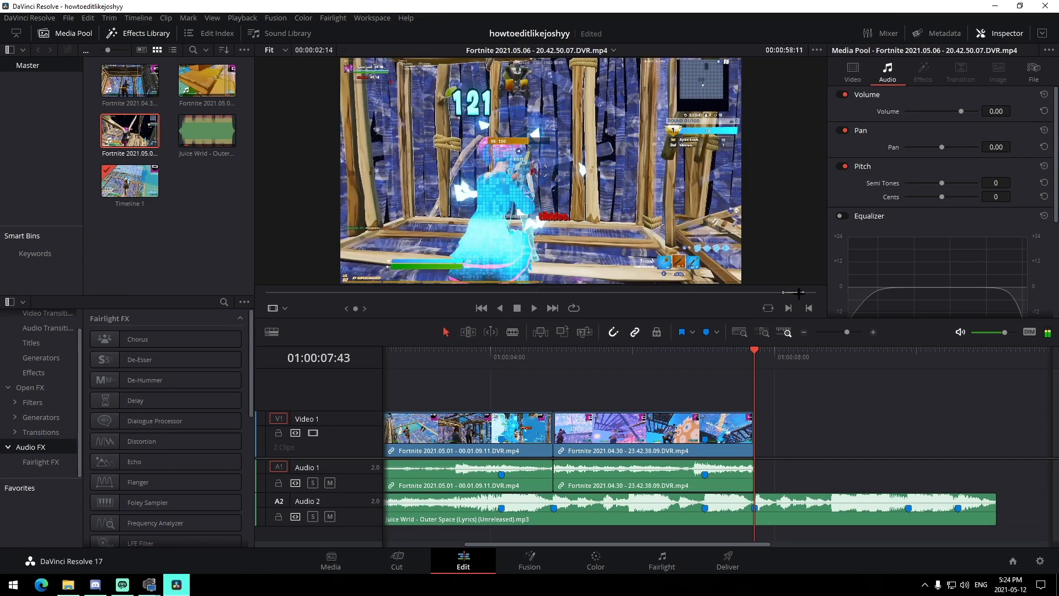
pyautogui.press('m')
pyautogui.moveTo(133, 133)
pyautogui.mouseDown()
pyautogui.moveTo(791, 441)
pyautogui.moveTo(836, 445)
pyautogui.mouseUp()
# - Align the third clip's shot with the song marker at 01:00:09:53 and fit its edges between the second clip and the last song marker
pyautogui.click(908, 508)
pyautogui.moveTo(946, 433); pyautogui.dragTo(905, 434)
pyautogui.moveTo(799, 436); pyautogui.dragTo(760, 432)
pyautogui.moveTo(953, 436)
pyautogui.mouseDown()
pyautogui.moveTo(969, 428)
pyautogui.moveTo(956, 426)
pyautogui.mouseUp()
pyautogui.moveTo(843, 331); pyautogui.dragTo(843, 334)
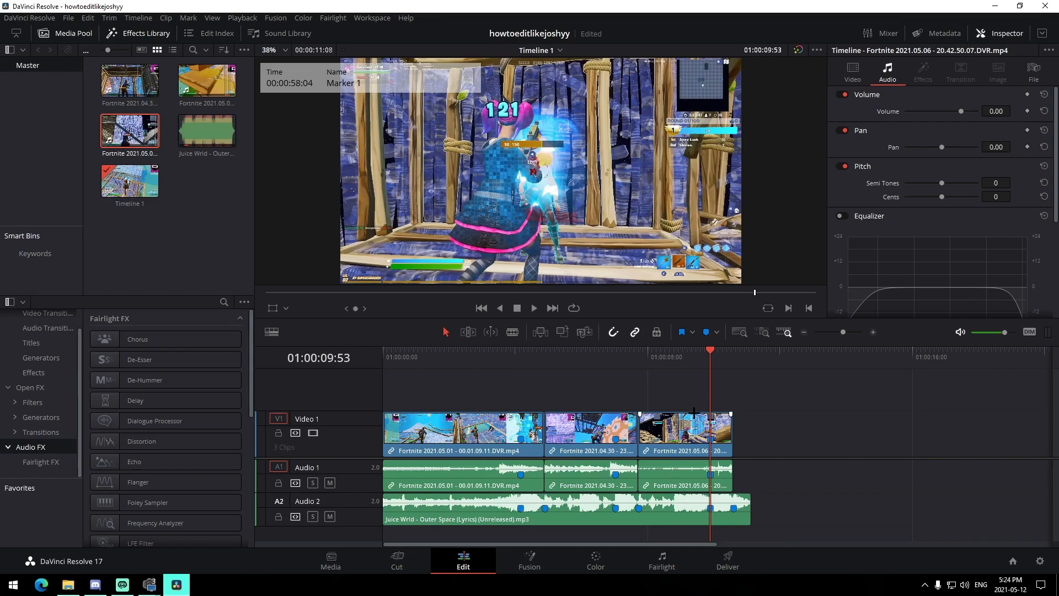
# - Position the playhead on the first clip's marker at 01:00:04:09 and unlink the clip's video from its audio
pyautogui.click(520, 358)
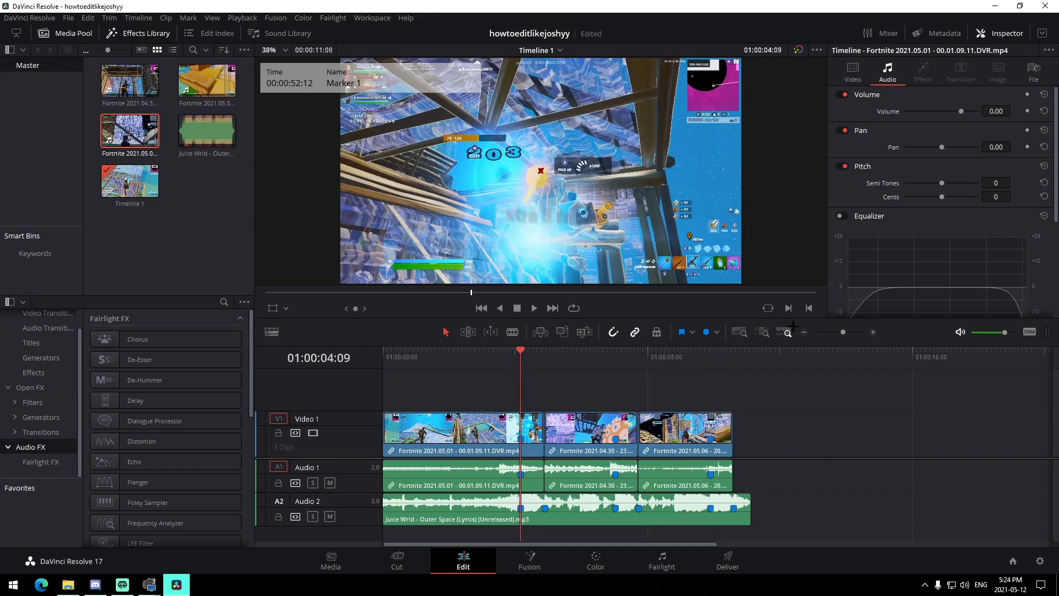
pyautogui.moveTo(843, 332); pyautogui.dragTo(846, 331)
pyautogui.rightClick(698, 419)
pyautogui.click(723, 412)
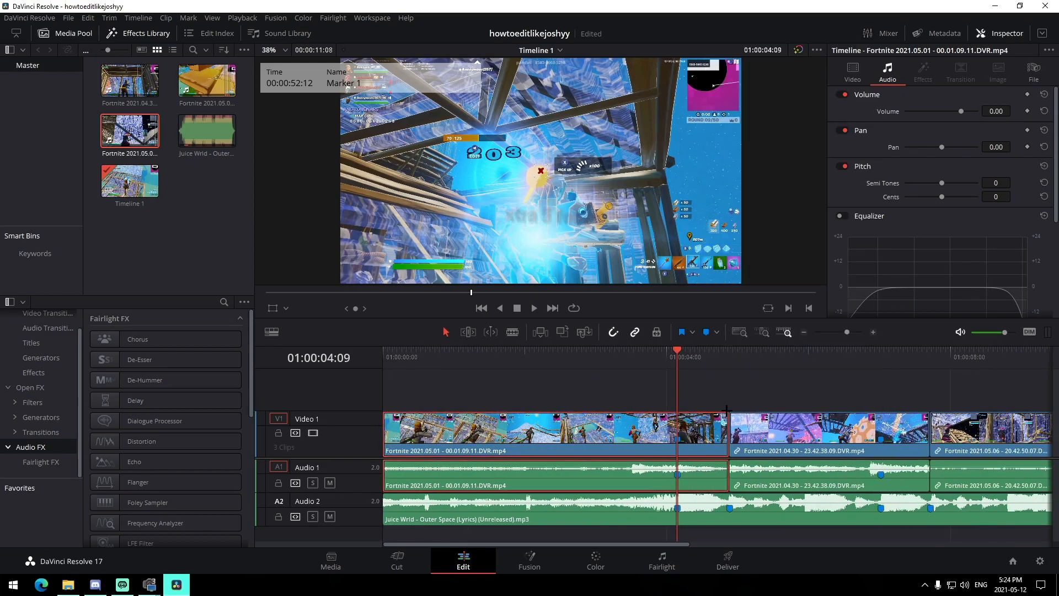
# - Show the retime controls on the first gameplay clip and add a speed point at 01:00:04:09
pyautogui.rightClick(725, 425)
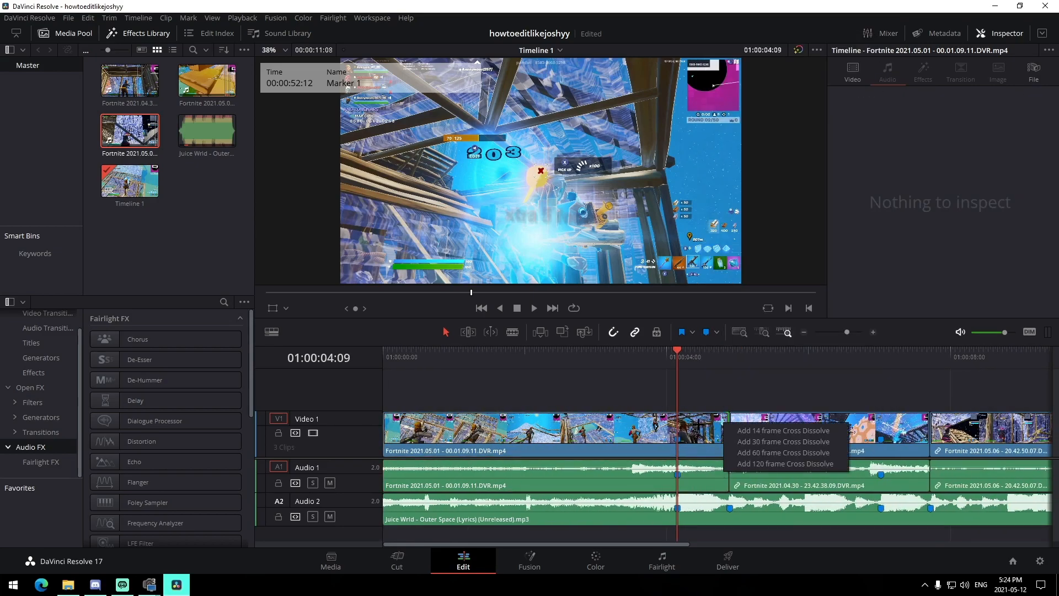
pyautogui.rightClick(689, 422)
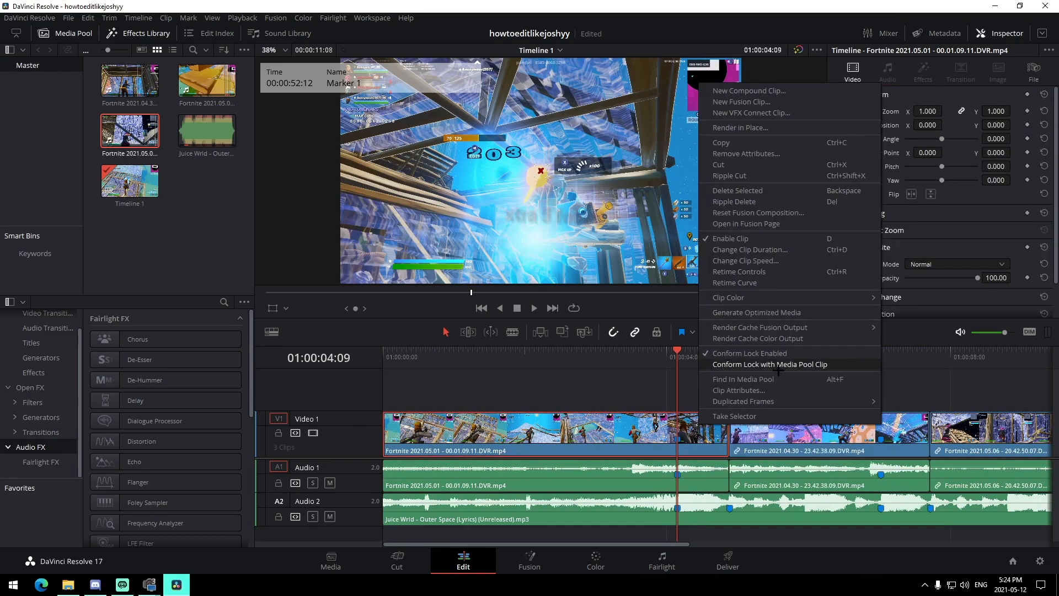
pyautogui.click(746, 270)
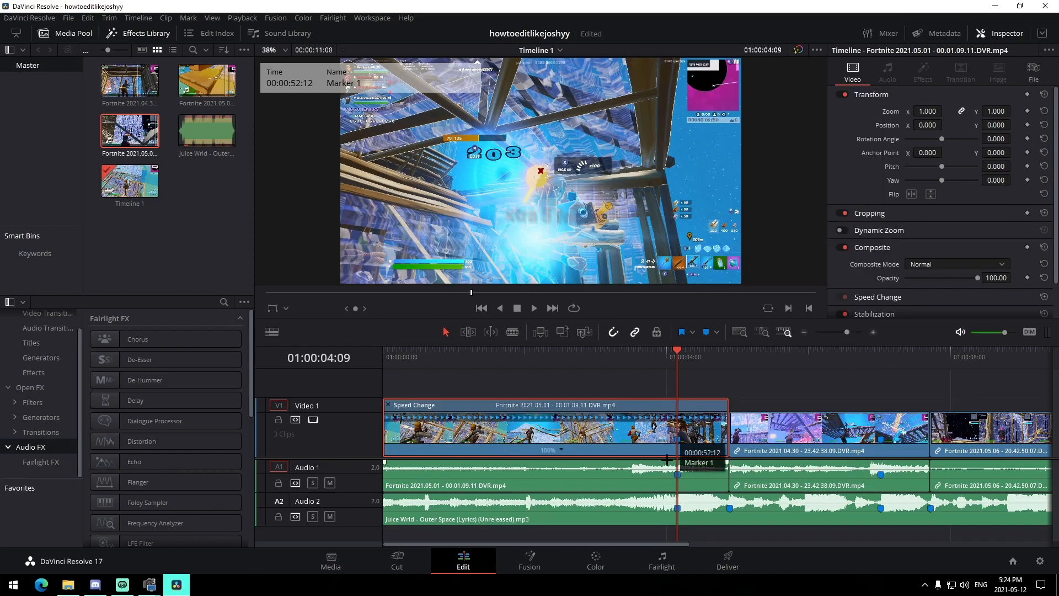
pyautogui.click(561, 450)
pyautogui.click(596, 465)
# - Add speed points to the first gameplay clip at 01:00:03:32 and 01:00:03:52
pyautogui.click(638, 359)
pyautogui.moveTo(638, 359); pyautogui.dragTo(633, 360)
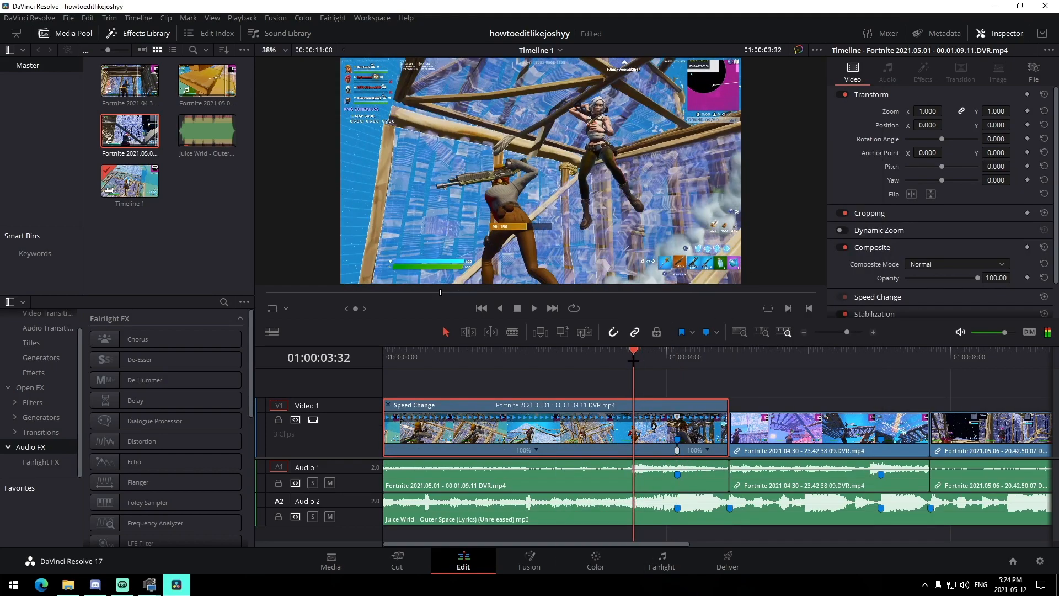
pyautogui.click(541, 450)
pyautogui.click(574, 466)
pyautogui.moveTo(636, 366); pyautogui.dragTo(657, 364)
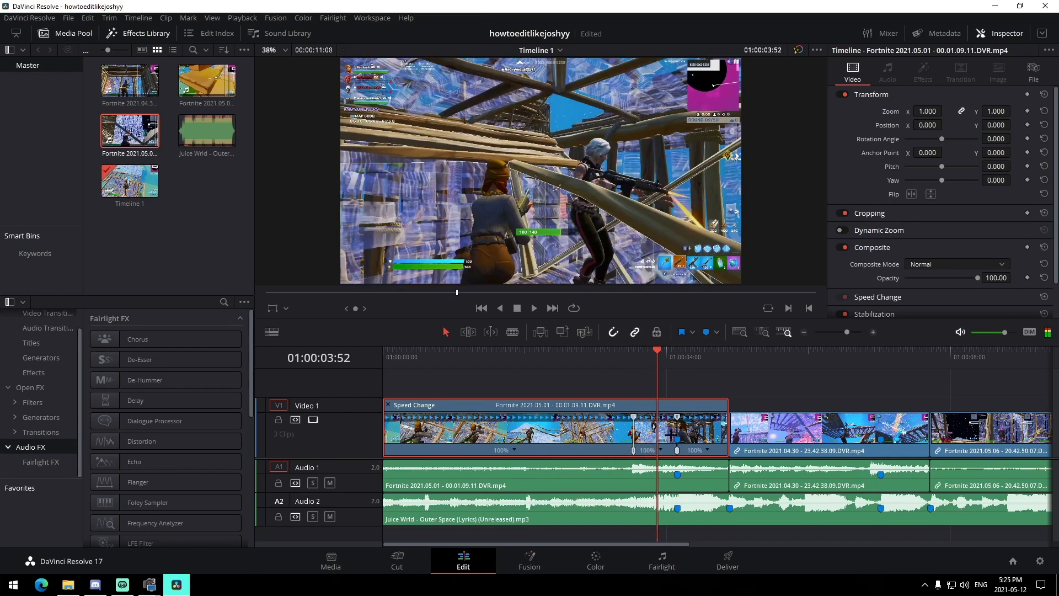
pyautogui.click(660, 450)
pyautogui.click(684, 465)
# - Slow the first clip's segment starting at 01:00:03:32 to 50% and speed up the short segment right after it
pyautogui.click(645, 450)
pyautogui.moveTo(717, 492)
pyautogui.click(753, 501)
pyautogui.click(690, 450)
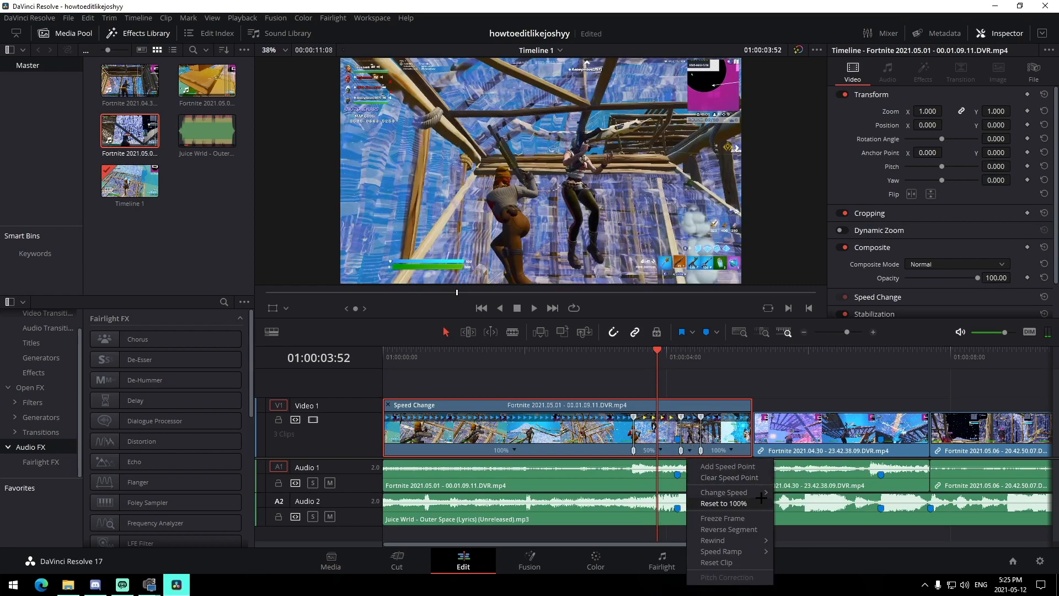
pyautogui.moveTo(764, 493)
pyautogui.click(802, 563)
# - Slow the first clip's last segment to 50% and shift the speed point so the kill lands on the marker at 01:00:04:09
pyautogui.click(718, 452)
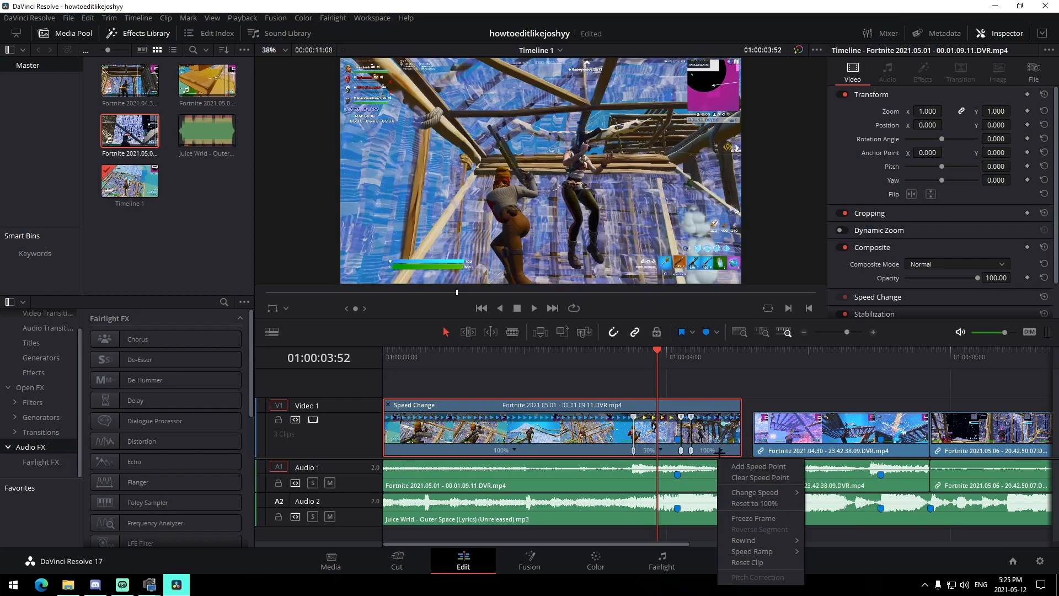
pyautogui.click(844, 504)
pyautogui.click(677, 359)
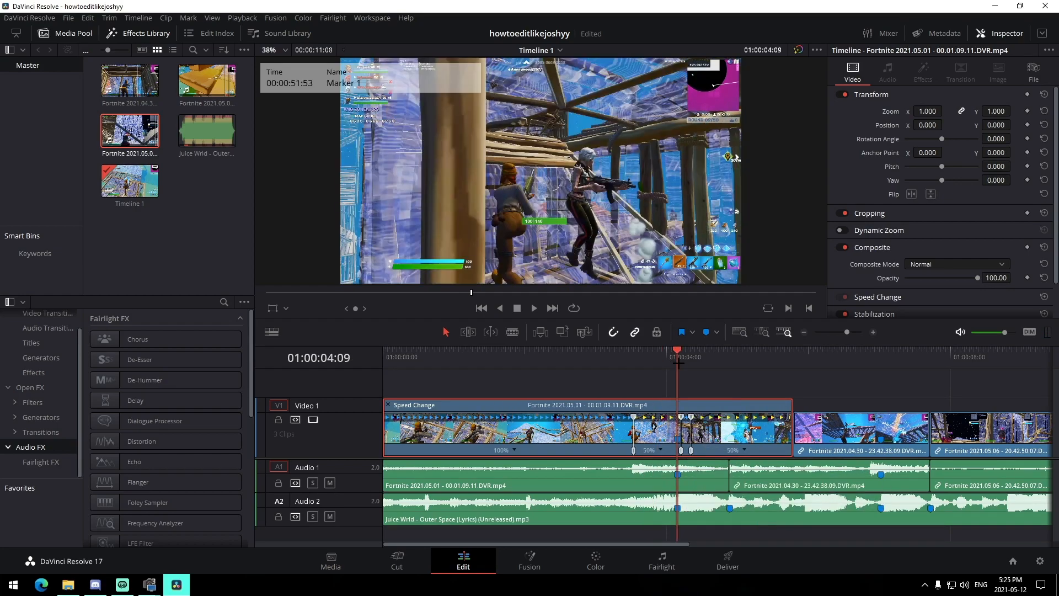
pyautogui.moveTo(680, 450)
pyautogui.mouseDown()
pyautogui.moveTo(662, 451)
pyautogui.moveTo(682, 450)
pyautogui.mouseUp()
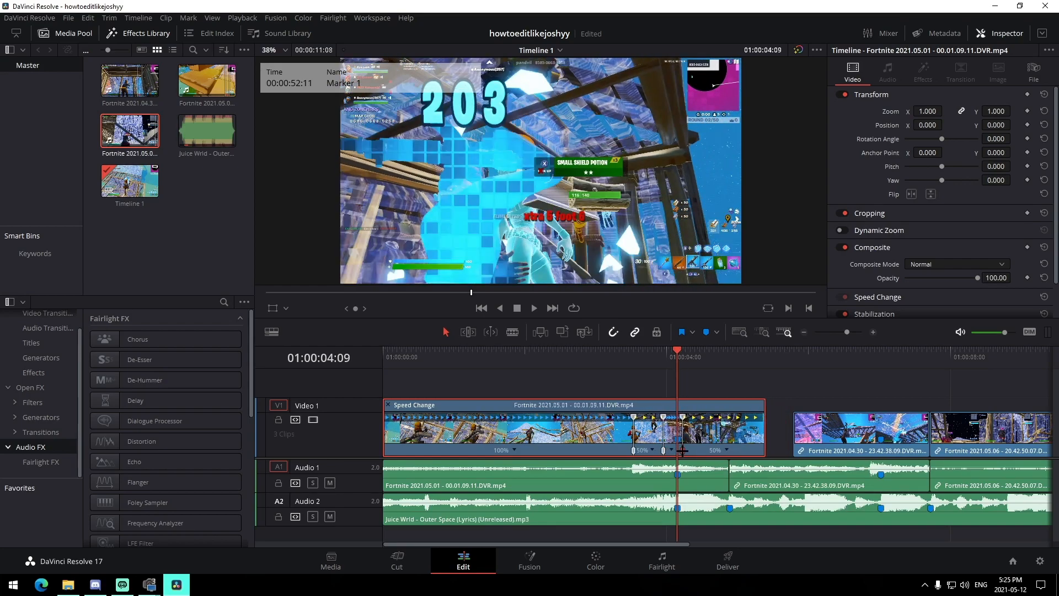
# - Trim the first clip's end to the next song beat marker and extend the second clip's unlinked video back to meet it
pyautogui.moveTo(763, 435); pyautogui.dragTo(730, 439)
pyautogui.rightClick(846, 439)
pyautogui.click(877, 433)
pyautogui.click(827, 389)
pyautogui.moveTo(797, 422); pyautogui.dragTo(737, 418)
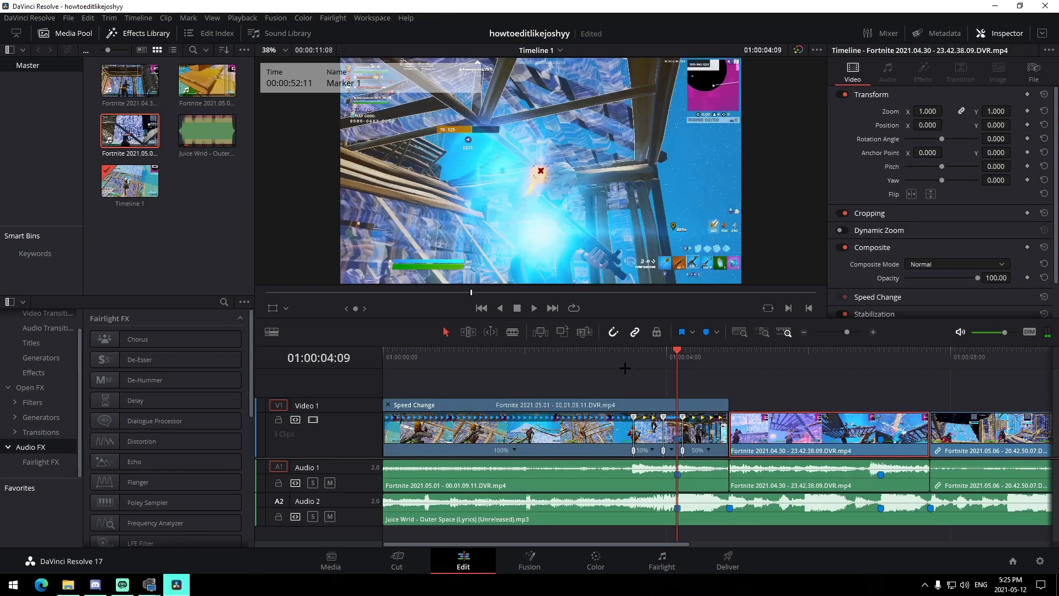
# - Move the first clip's middle speed point slightly earlier, keep the clip's end on the beat marker, and play back the ramp
pyautogui.click(623, 367)
pyautogui.press('space')
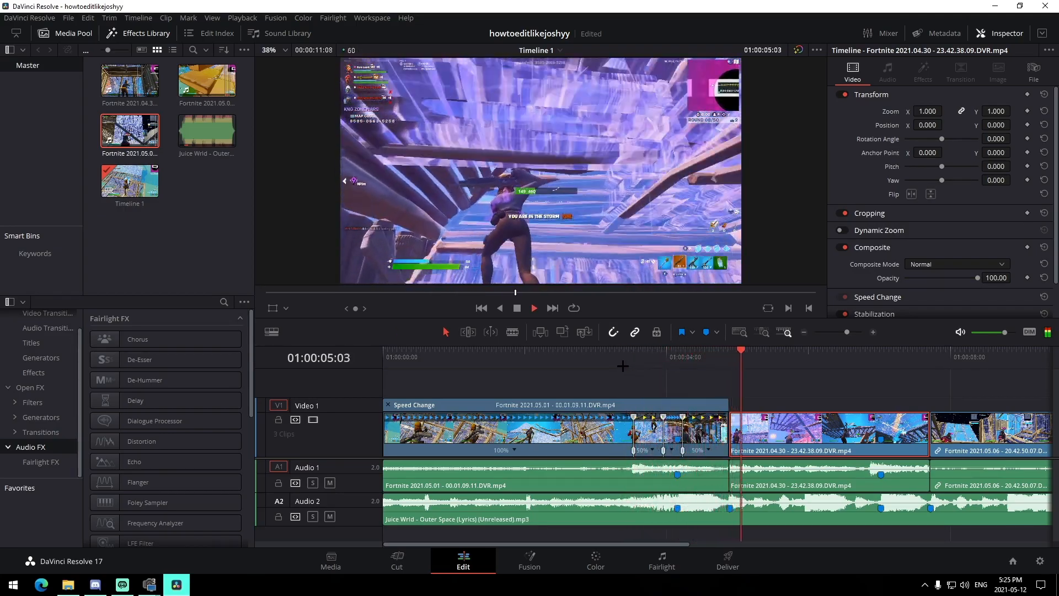
pyautogui.click(621, 360)
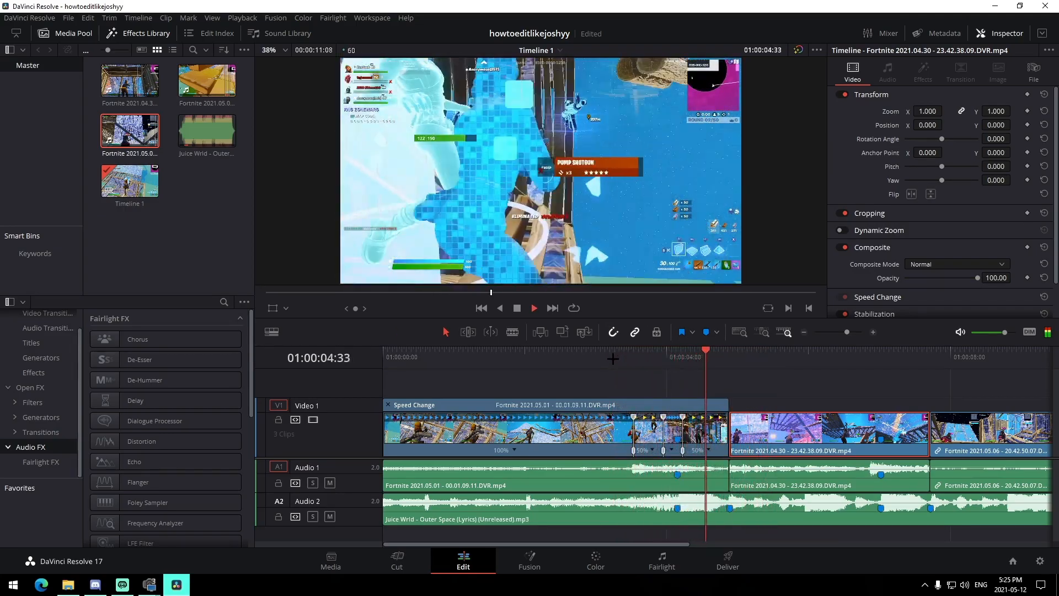
pyautogui.press('space')
pyautogui.moveTo(664, 450); pyautogui.dragTo(660, 450)
pyautogui.moveTo(723, 436)
pyautogui.mouseDown()
pyautogui.moveTo(741, 432)
pyautogui.moveTo(730, 432)
pyautogui.mouseUp()
pyautogui.hotkey('ctrl', 'z')
pyautogui.click(777, 394)
pyautogui.click(606, 358)
pyautogui.press('space')
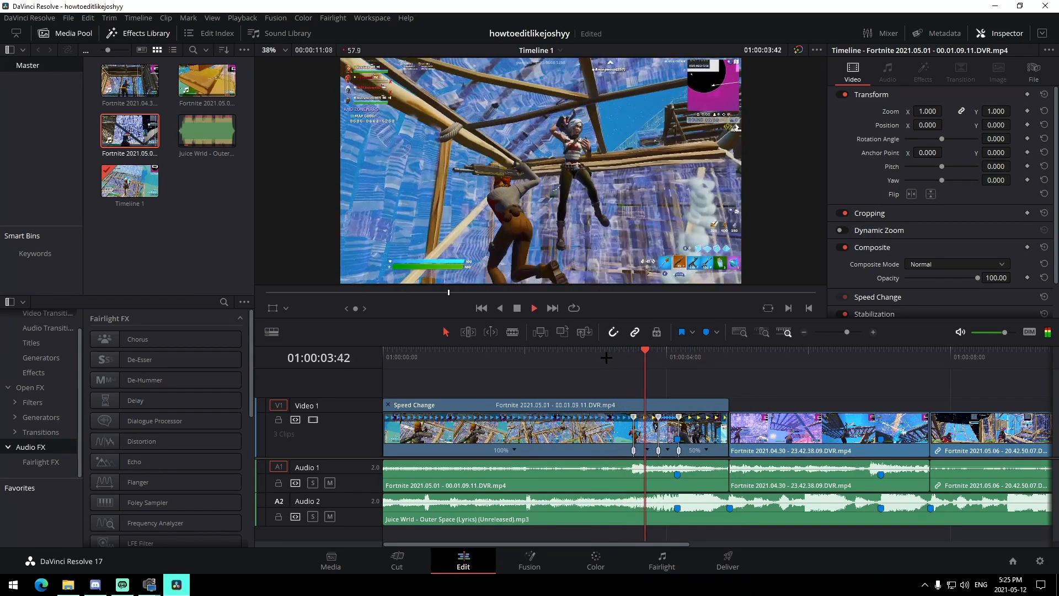
pyautogui.press('space')
# - Hide the first clip's retime controls, set its Retime Process to Optical Flow and play back the result
pyautogui.click(651, 417)
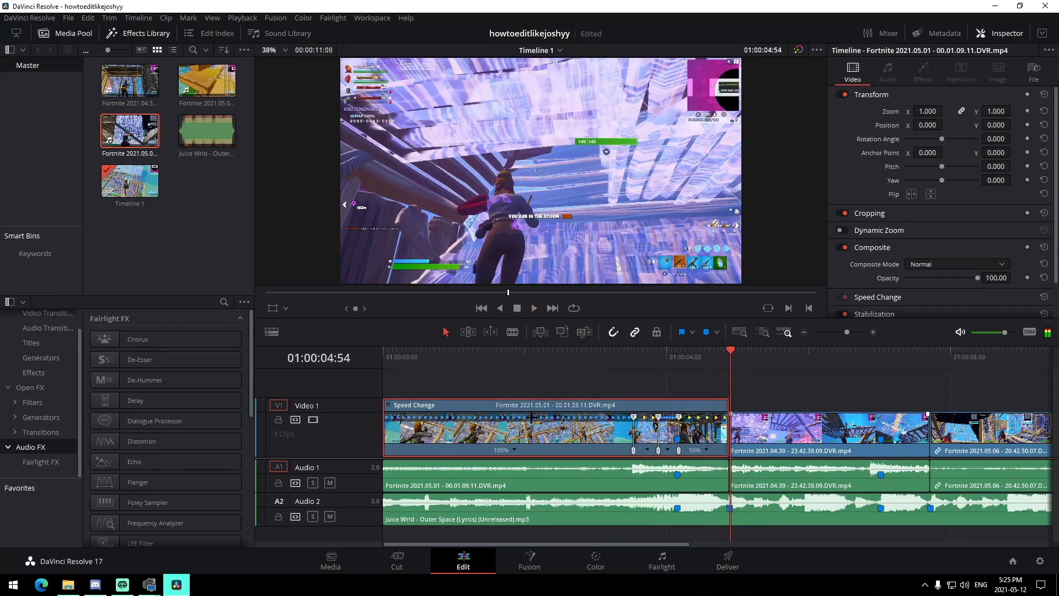
pyautogui.hotkey('ctrl', 'r')
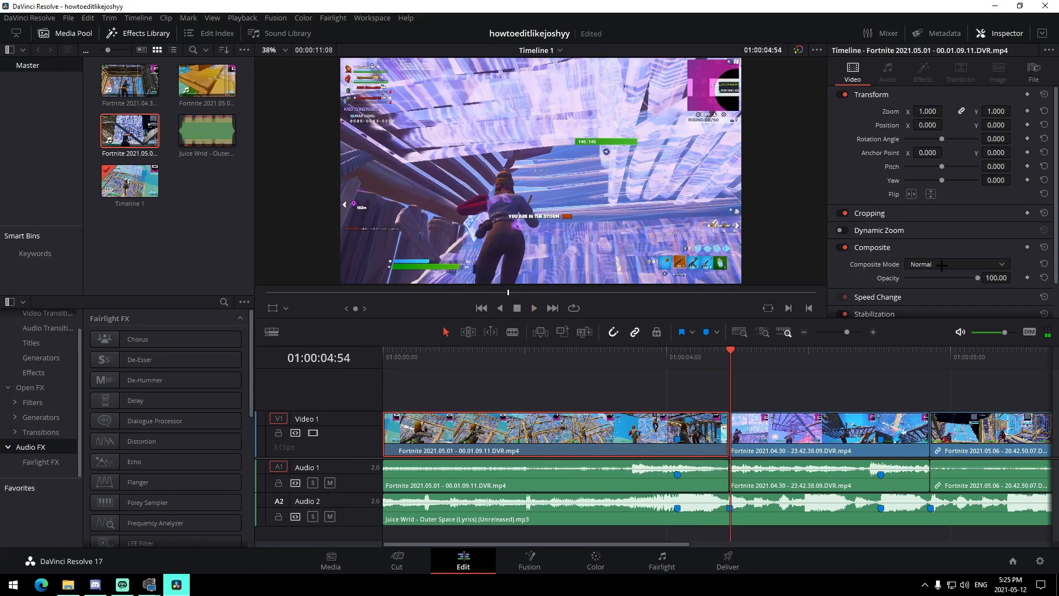
pyautogui.scroll(-1, 961, 253)
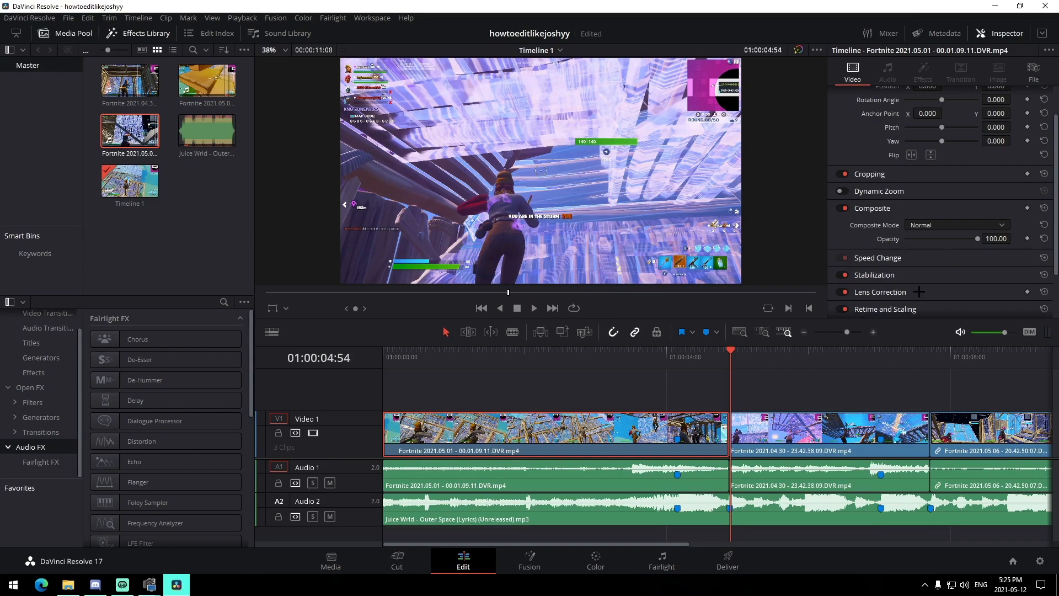
pyautogui.scroll(-1, 961, 254)
pyautogui.click(949, 266)
pyautogui.click(936, 317)
pyautogui.click(614, 358)
pyautogui.press('space')
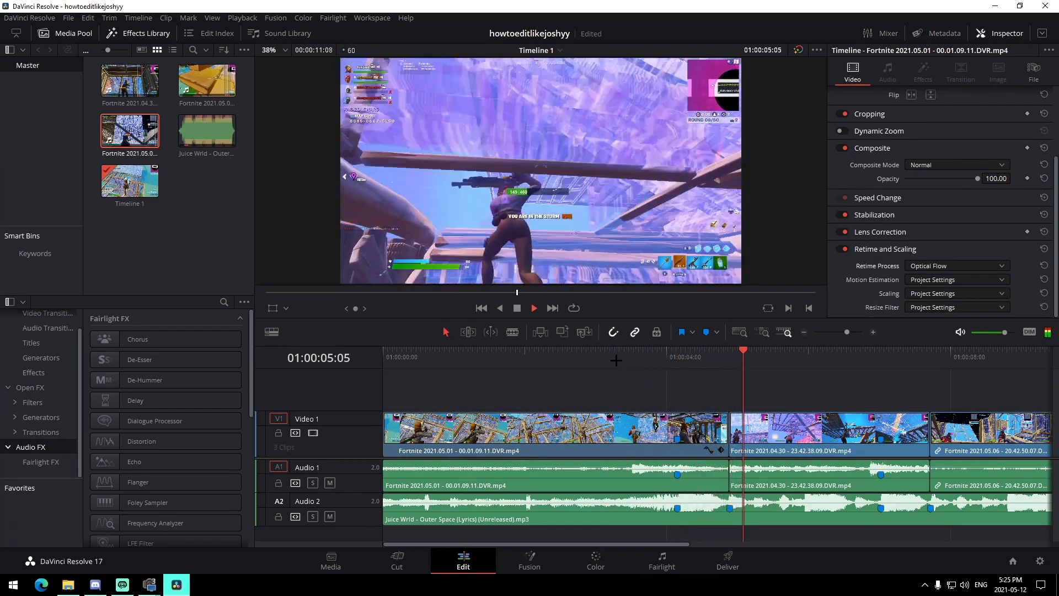
pyautogui.press('space')
# - Position the playhead on the second clip's marker at 01:00:07:01
pyautogui.moveTo(846, 332); pyautogui.dragTo(850, 332)
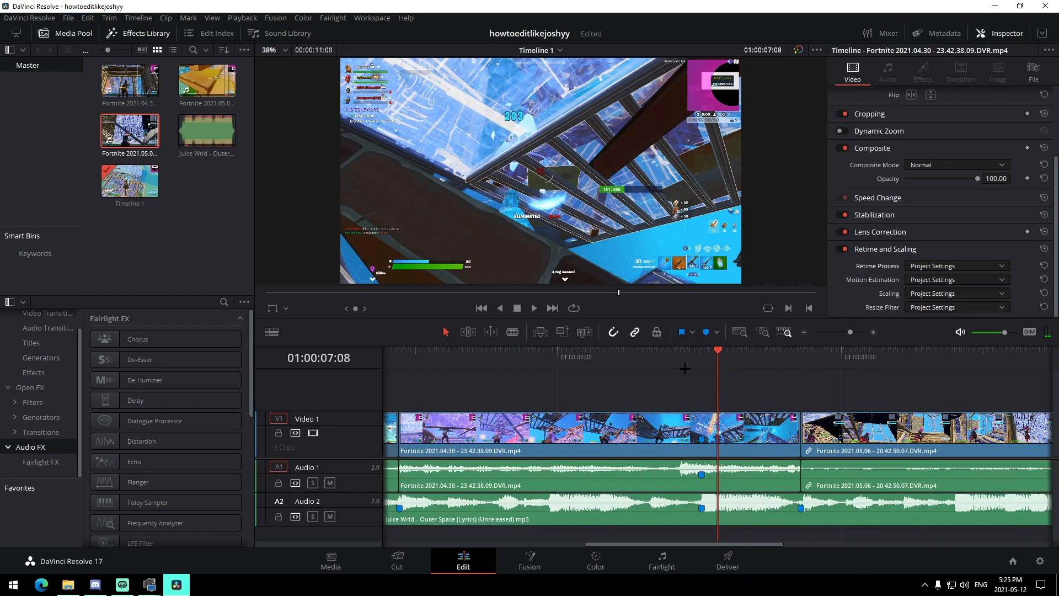
pyautogui.moveTo(689, 364); pyautogui.dragTo(702, 365)
pyautogui.rightClick(731, 444)
pyautogui.click(711, 388)
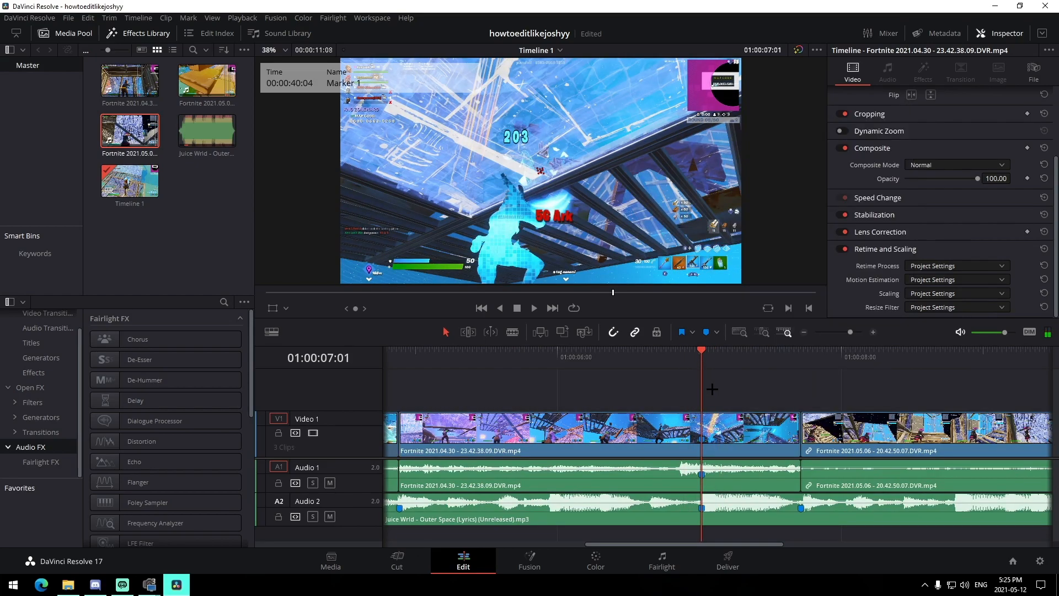
# - Place an Adjustment Clip above the first clip from 01:00:04:09 and trim its end to the end of that clip
pyautogui.moveTo(848, 332); pyautogui.dragTo(844, 332)
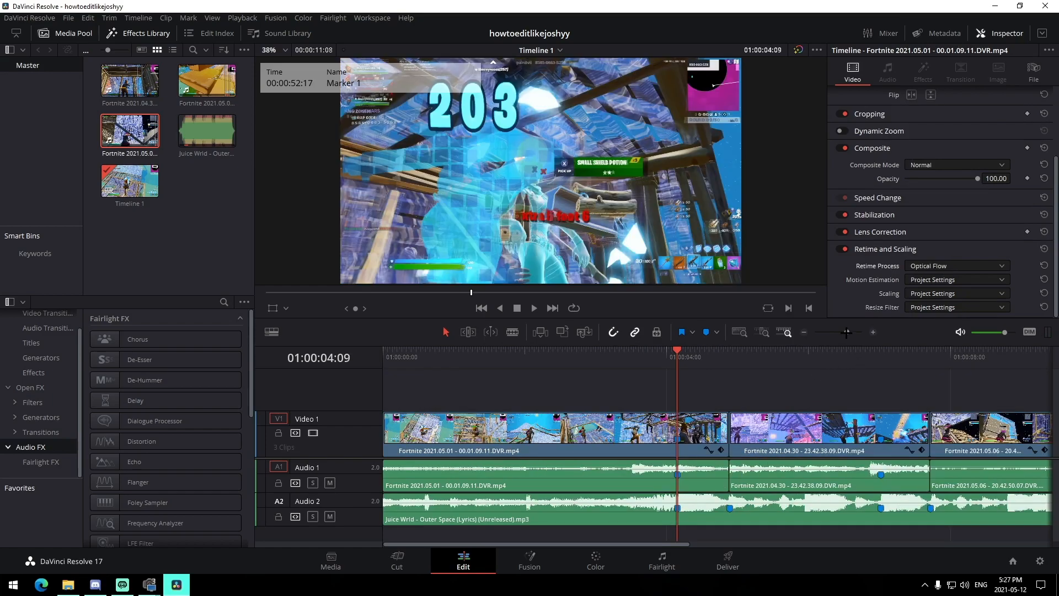
pyautogui.moveTo(846, 332); pyautogui.dragTo(844, 331)
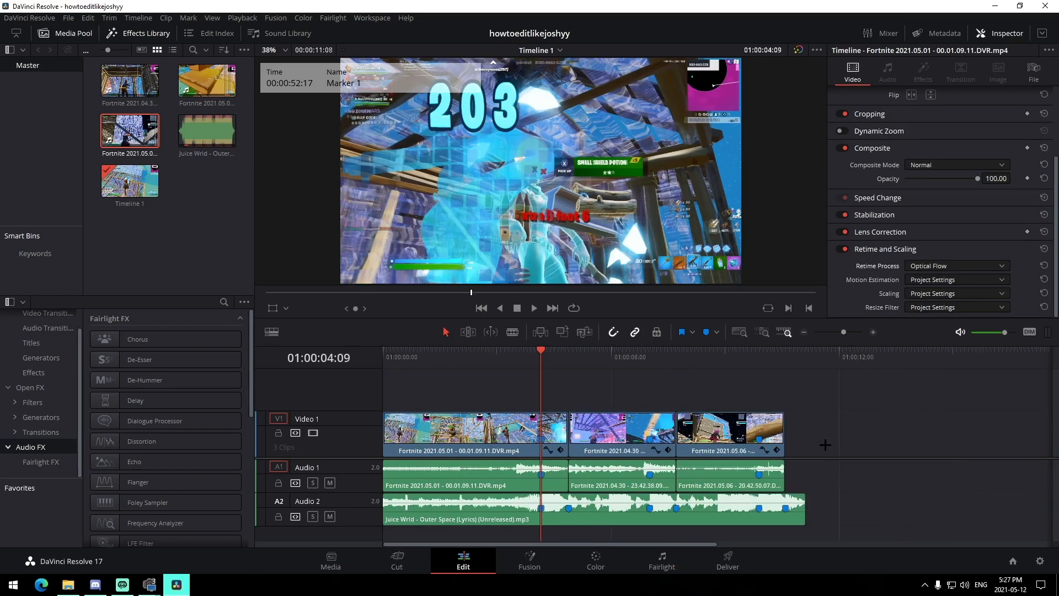
pyautogui.click(37, 370)
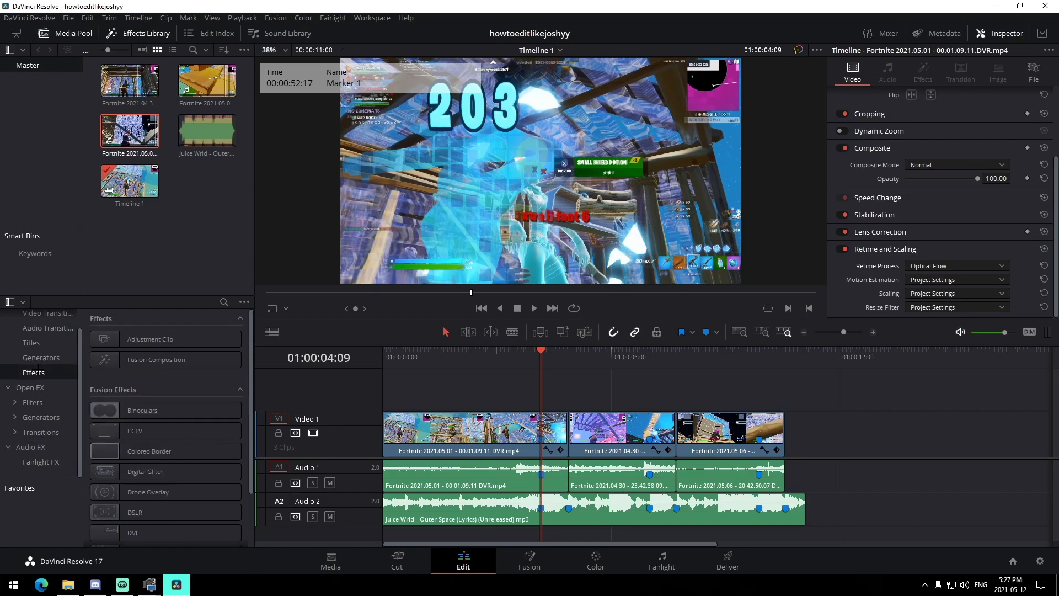
pyautogui.click(109, 359)
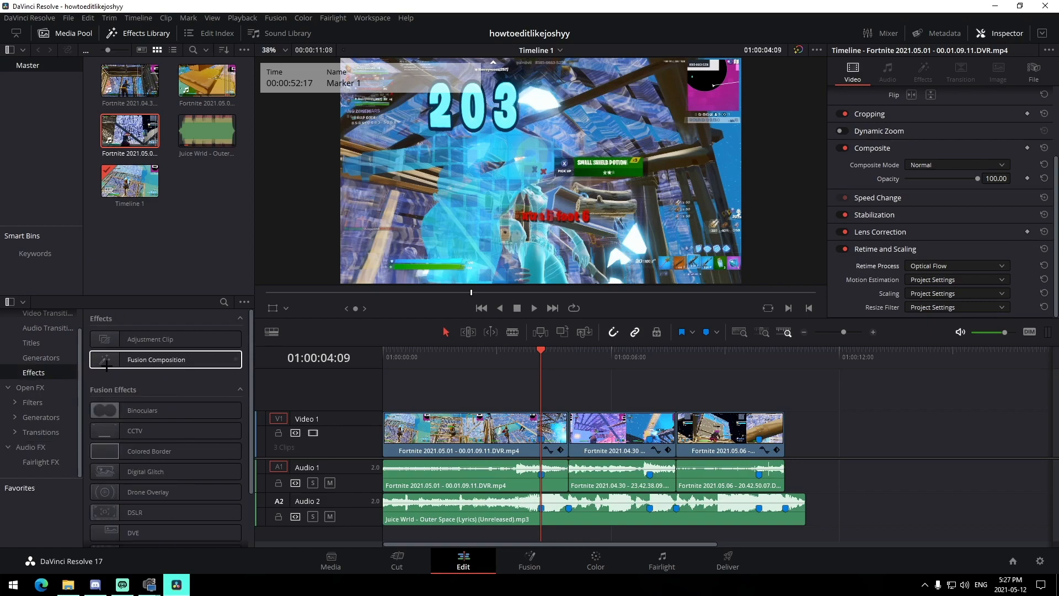
pyautogui.moveTo(150, 339); pyautogui.dragTo(539, 396)
pyautogui.moveTo(729, 392); pyautogui.dragTo(568, 392)
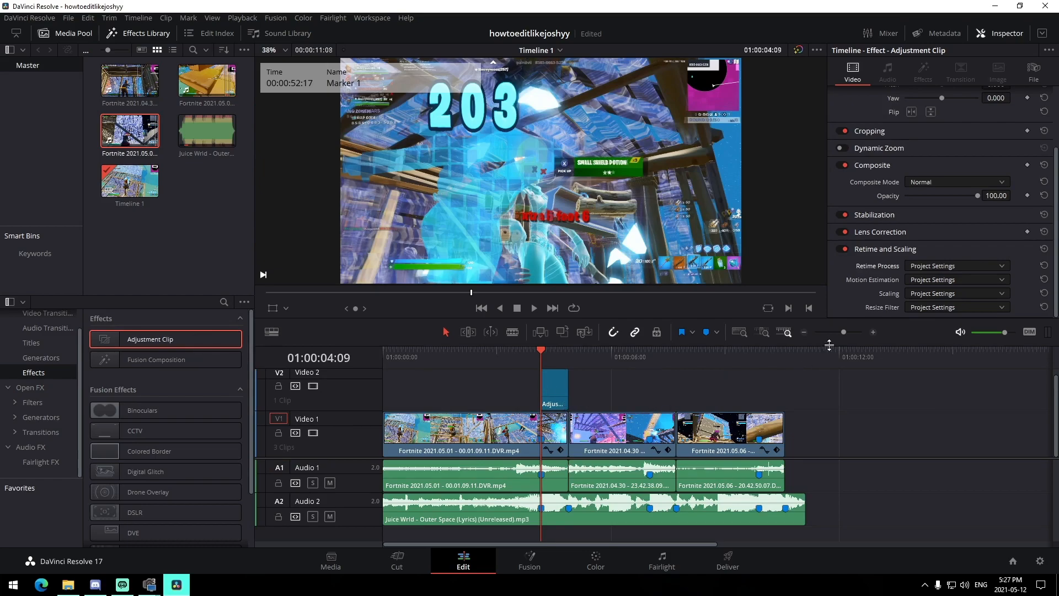
# - Open the adjustment clip in Fusion and hide the Keyframes editor to make room for the MediaIn1 and MediaOut1 nodes
pyautogui.moveTo(844, 332); pyautogui.dragTo(849, 332)
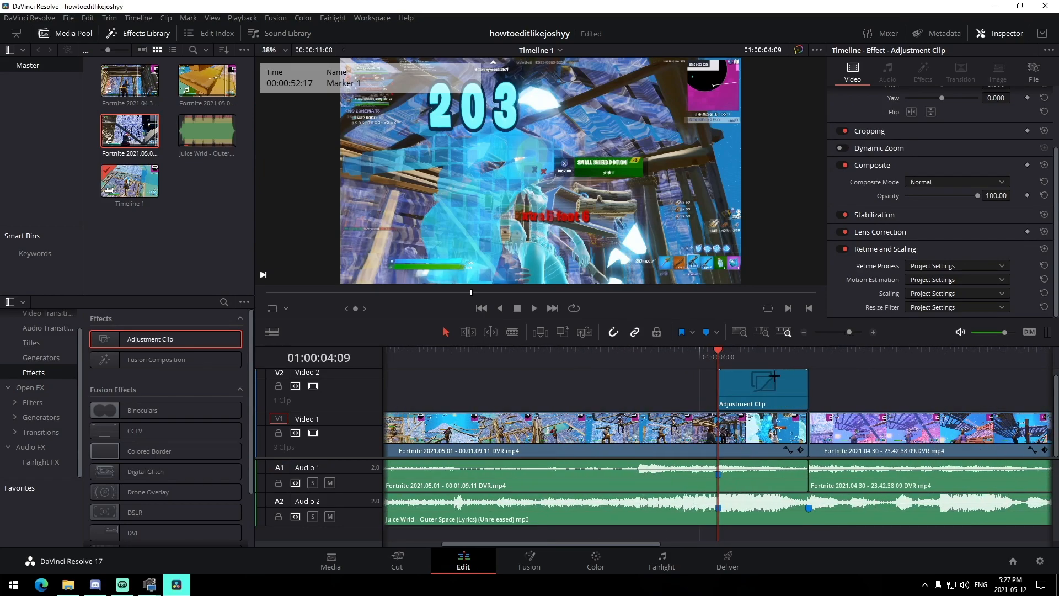
pyautogui.click(752, 380)
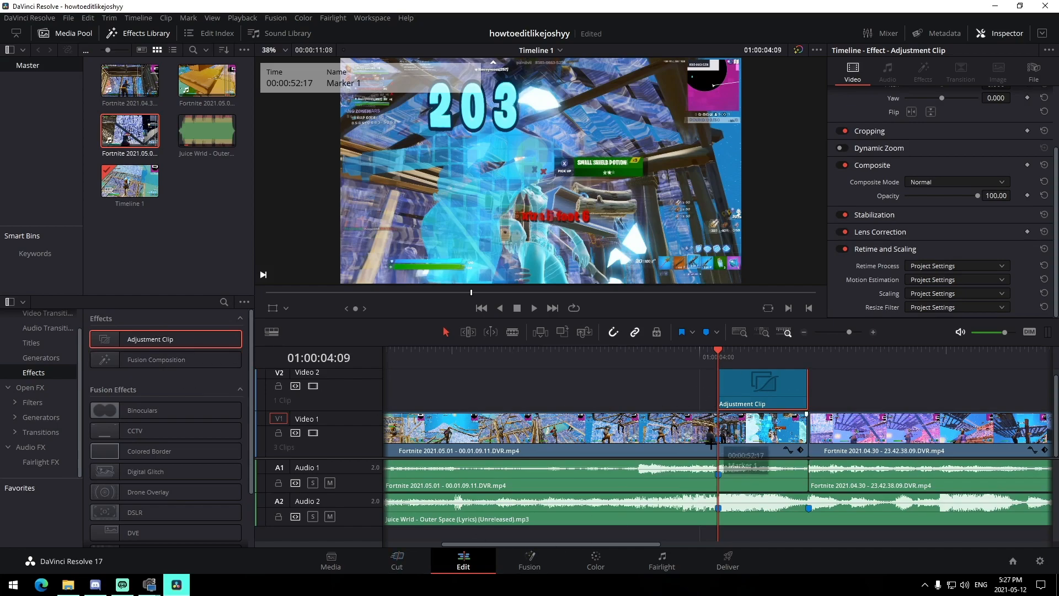
pyautogui.hotkey('shift', '5')
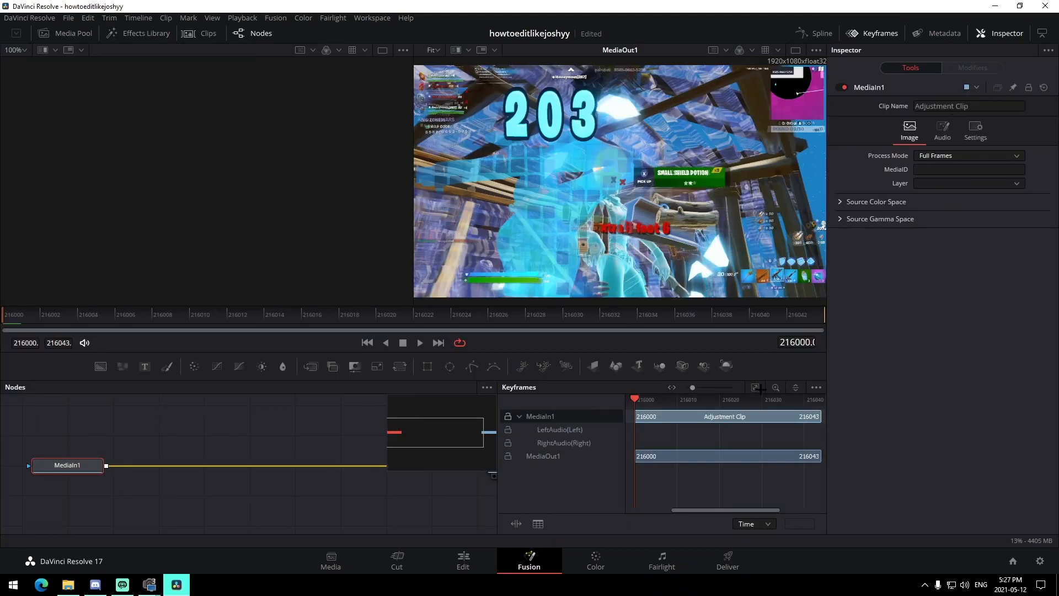
pyautogui.moveTo(499, 466); pyautogui.dragTo(853, 482)
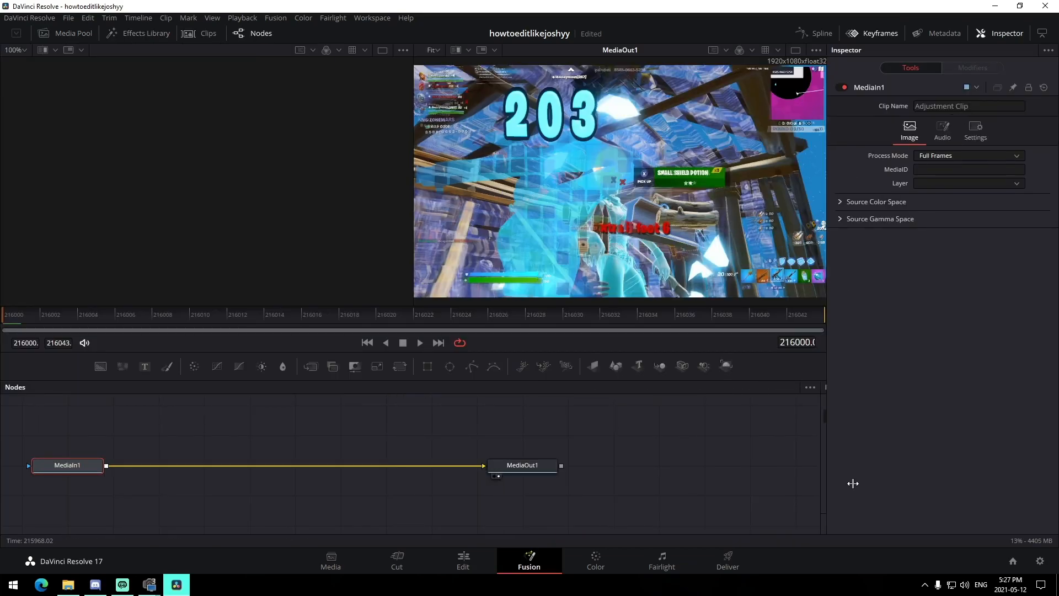
pyautogui.click(861, 32)
pyautogui.click(365, 482)
pyautogui.moveTo(358, 479); pyautogui.dragTo(549, 496)
# - Insert an S_Shake node between MediaIn1 and MediaOut1, deleting the stray pRender node, and open the shake's preset loader
pyautogui.hotkey('shift', 'space')
pyautogui.write('shake')
pyautogui.click(509, 206)
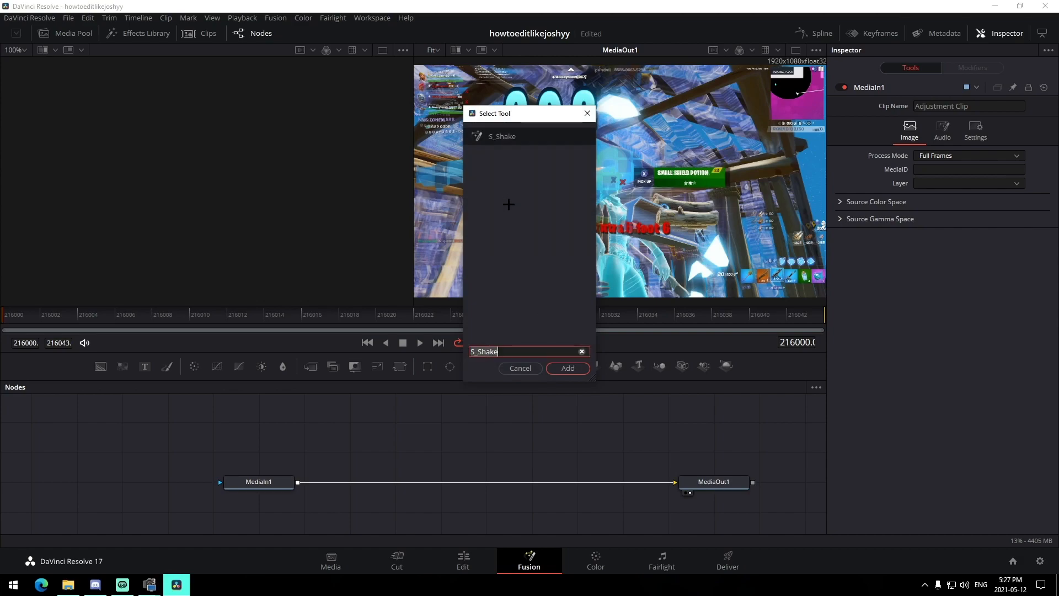
pyautogui.click(563, 372)
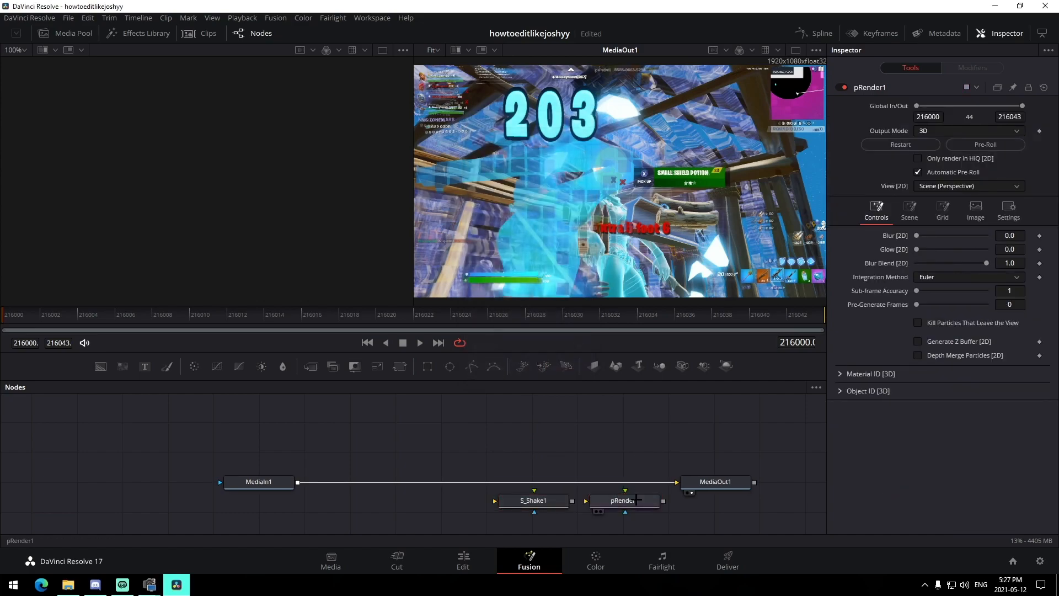
pyautogui.press('Delete')
pyautogui.moveTo(546, 499); pyautogui.dragTo(539, 480)
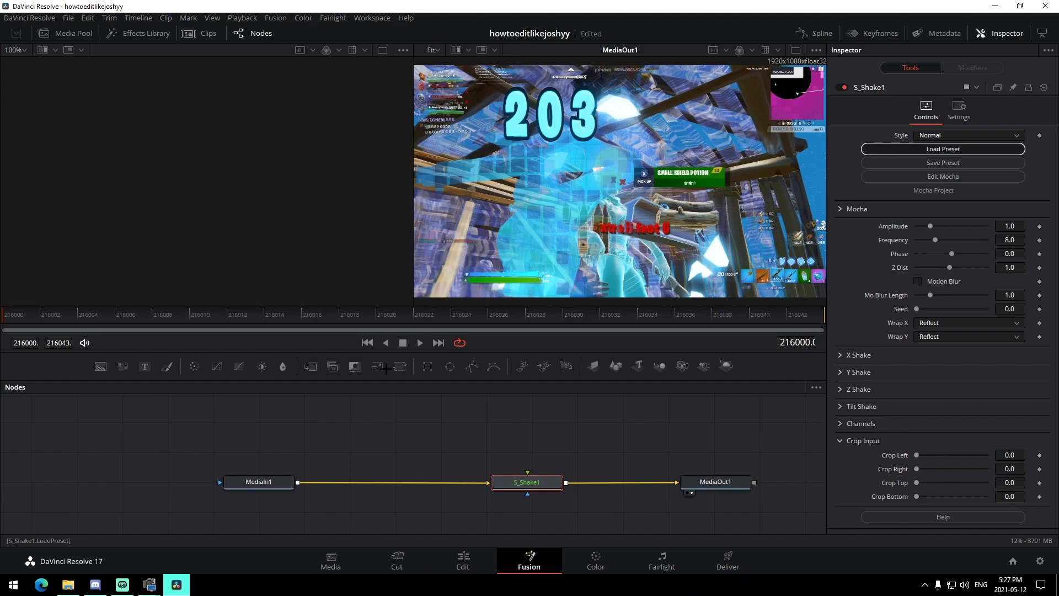
pyautogui.click(943, 149)
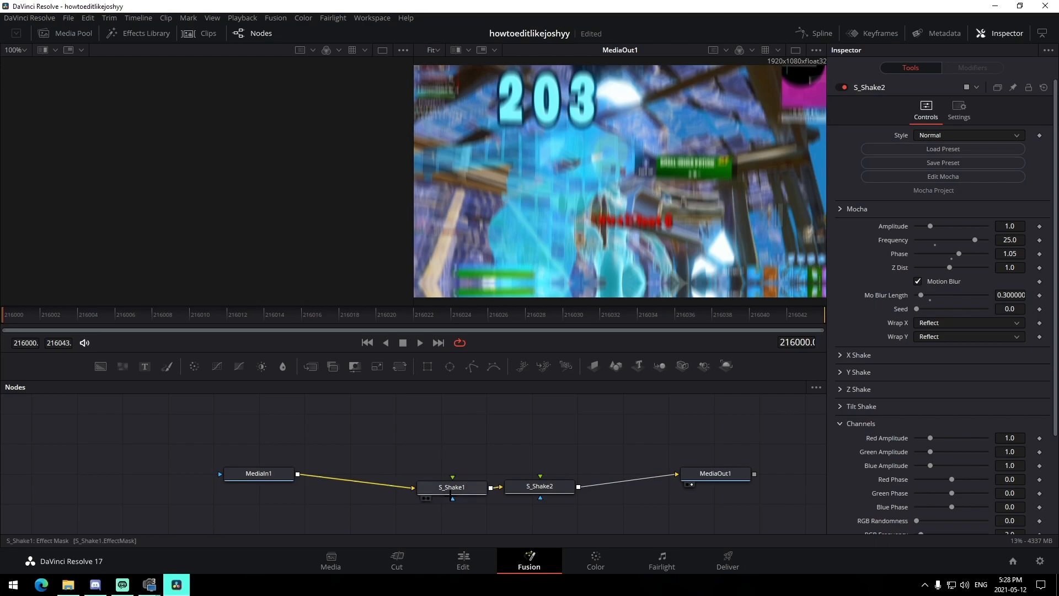
# - Examine S_Shake1's main, X, Y, Z and Tilt Shake settings, and collapse its Channels and Crop Input groups
pyautogui.click(447, 487)
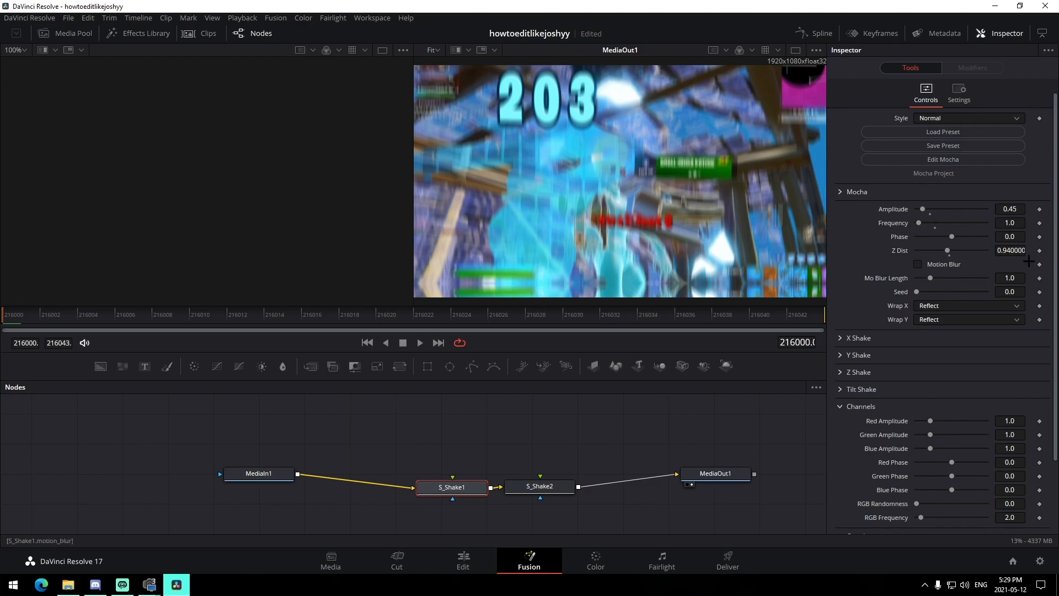
pyautogui.click(839, 337)
pyautogui.click(839, 338)
pyautogui.click(839, 354)
pyautogui.click(840, 355)
pyautogui.click(840, 372)
pyautogui.click(839, 371)
pyautogui.click(839, 389)
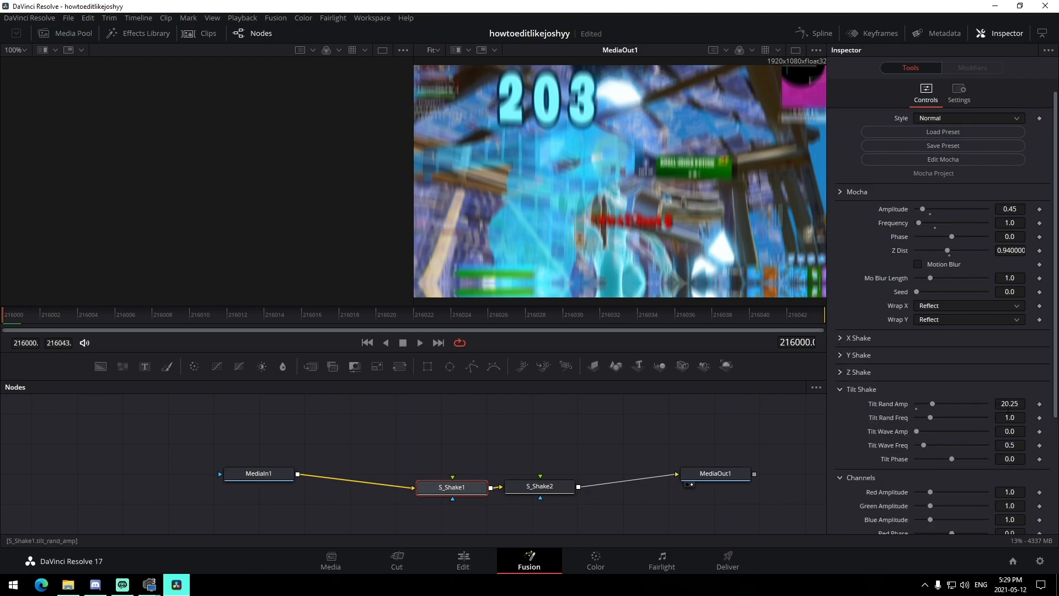
pyautogui.click(839, 389)
pyautogui.click(839, 406)
pyautogui.click(839, 423)
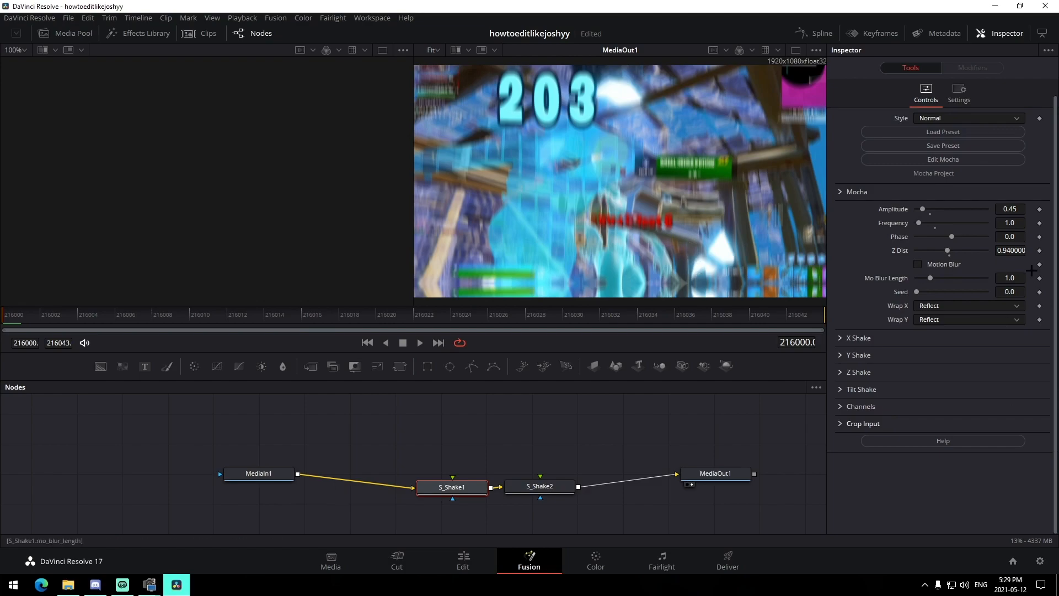
# - Keyframe S_Shake1's Amplitude and Z Dist at frame 216000 and set them to 0.05 and 1.0 at frame 216043
pyautogui.click(1039, 209)
pyautogui.click(1039, 250)
pyautogui.moveTo(509, 311); pyautogui.dragTo(814, 316)
pyautogui.click(1003, 209)
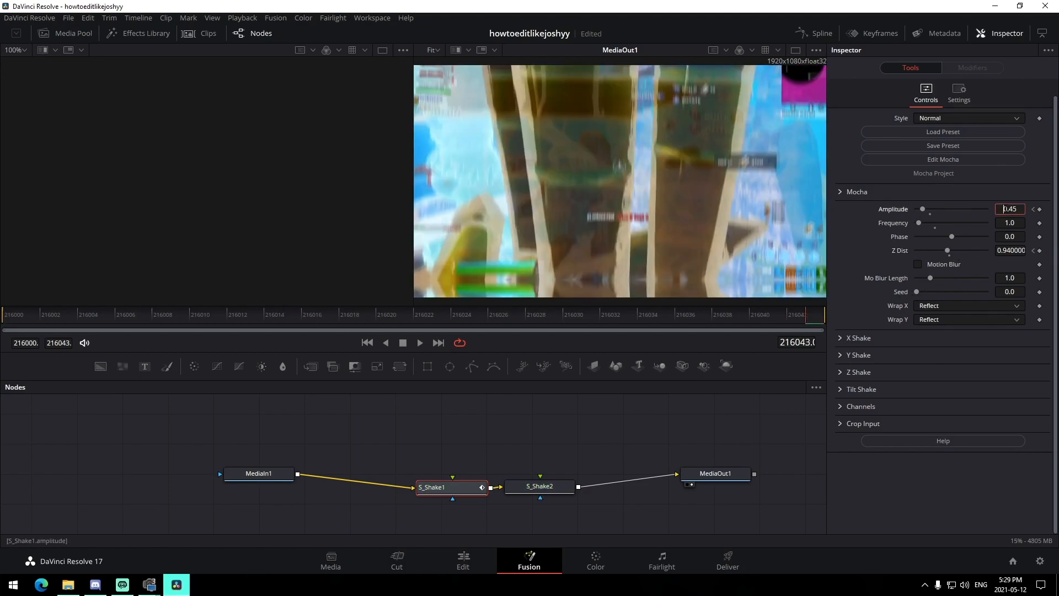
pyautogui.press('Tab')
pyautogui.doubleClick(1008, 250)
pyautogui.write('1')
pyautogui.press('Tab')
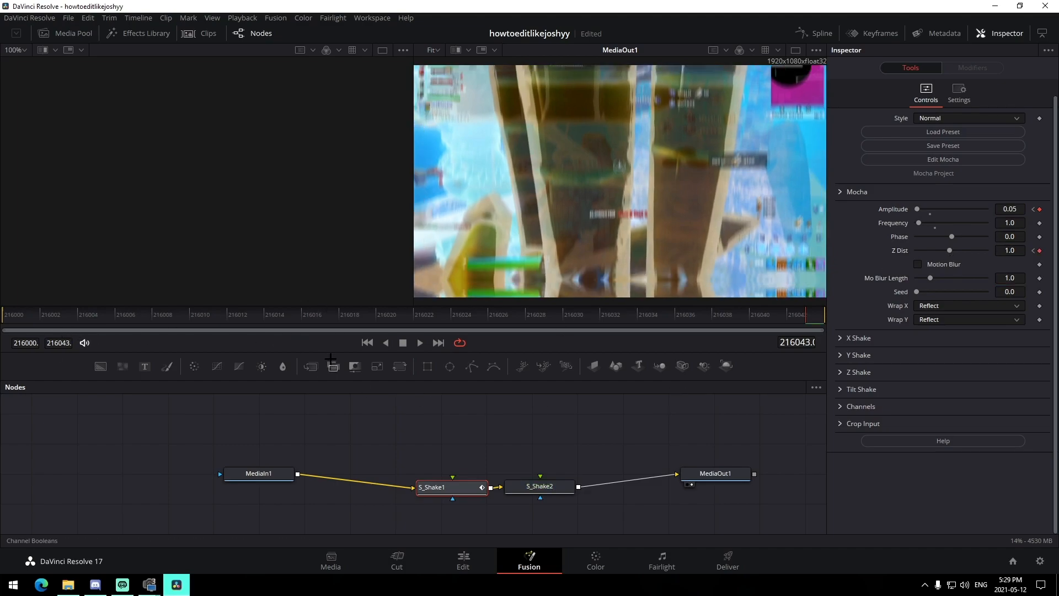
# - Return to frame 216000 and examine S_Shake2's main, Y Shake and Z Shake settings
pyautogui.moveTo(49, 316); pyautogui.dragTo(6, 317)
pyautogui.click(527, 486)
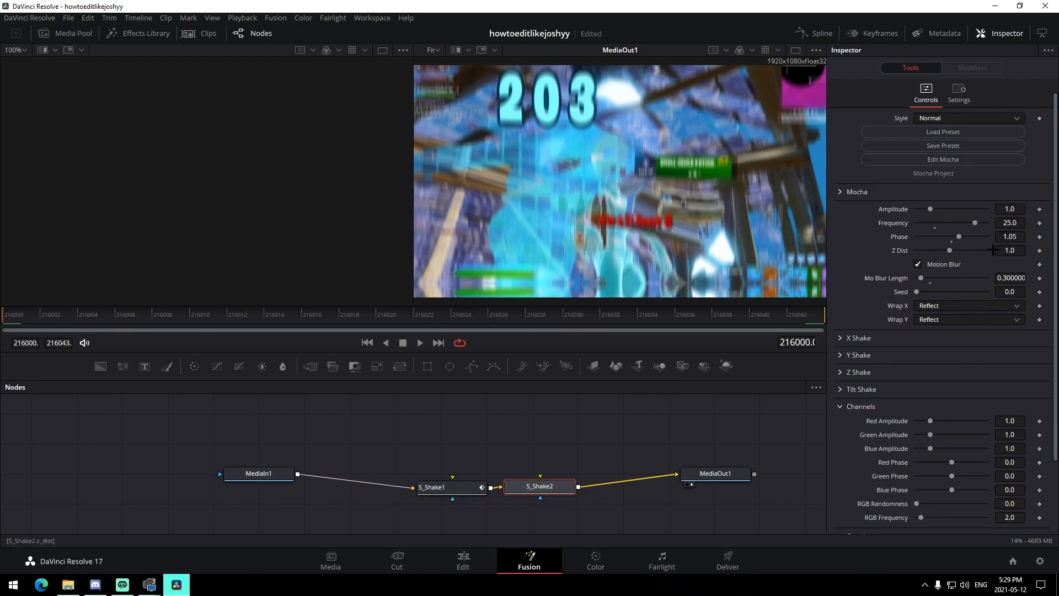
pyautogui.click(838, 356)
pyautogui.click(840, 356)
pyautogui.click(839, 372)
pyautogui.click(839, 371)
pyautogui.click(840, 372)
pyautogui.click(839, 371)
# - Keyframe S_Shake2's Amplitude at 1.0 on frame 216000 and 0.0 on frame 216010, and play back the shake
pyautogui.click(1039, 209)
pyautogui.moveTo(77, 320); pyautogui.dragTo(190, 327)
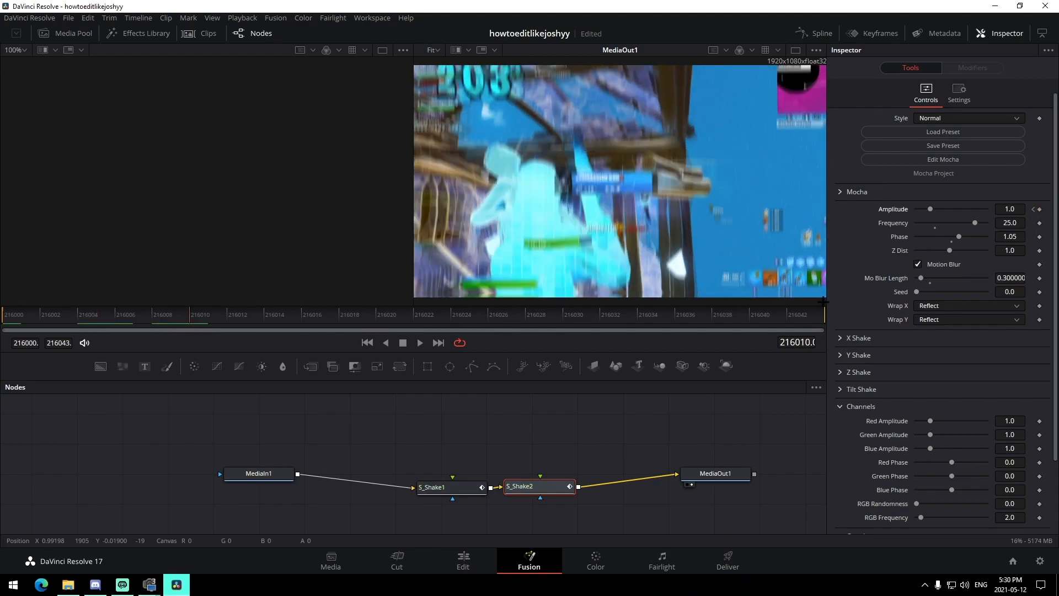
pyautogui.moveTo(929, 209); pyautogui.dragTo(756, 219)
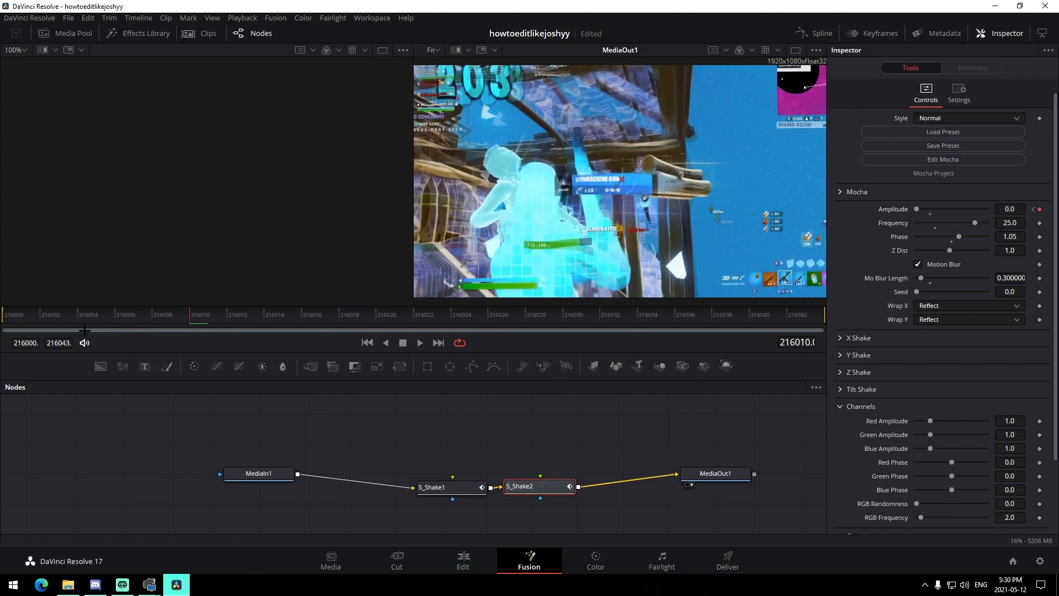
pyautogui.press('space')
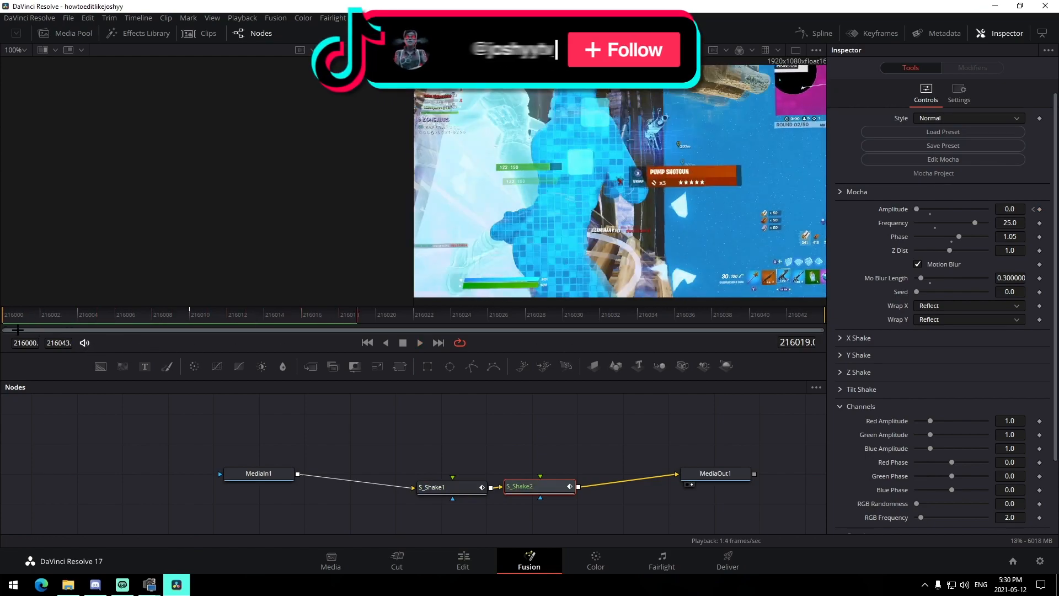
# - Scrub through the shake up to frame 216028 and move both shake nodes closer to MediaIn1
pyautogui.moveTo(11, 321); pyautogui.dragTo(534, 327)
pyautogui.moveTo(443, 441); pyautogui.dragTo(569, 505)
pyautogui.moveTo(554, 489); pyautogui.dragTo(477, 484)
pyautogui.click(485, 511)
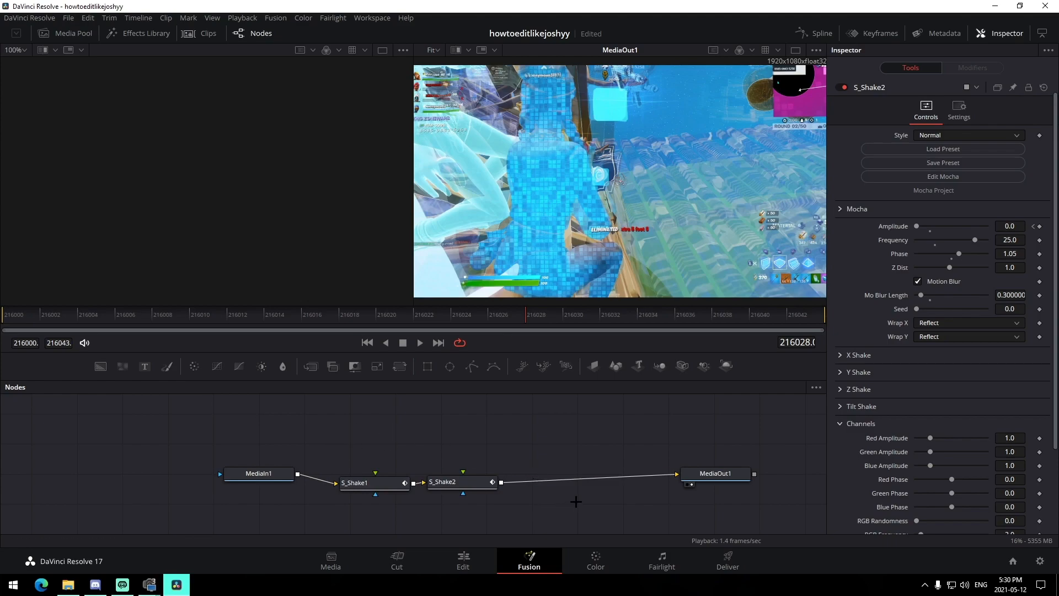
pyautogui.hotkey('shift', 'space')
pyautogui.write('glow')
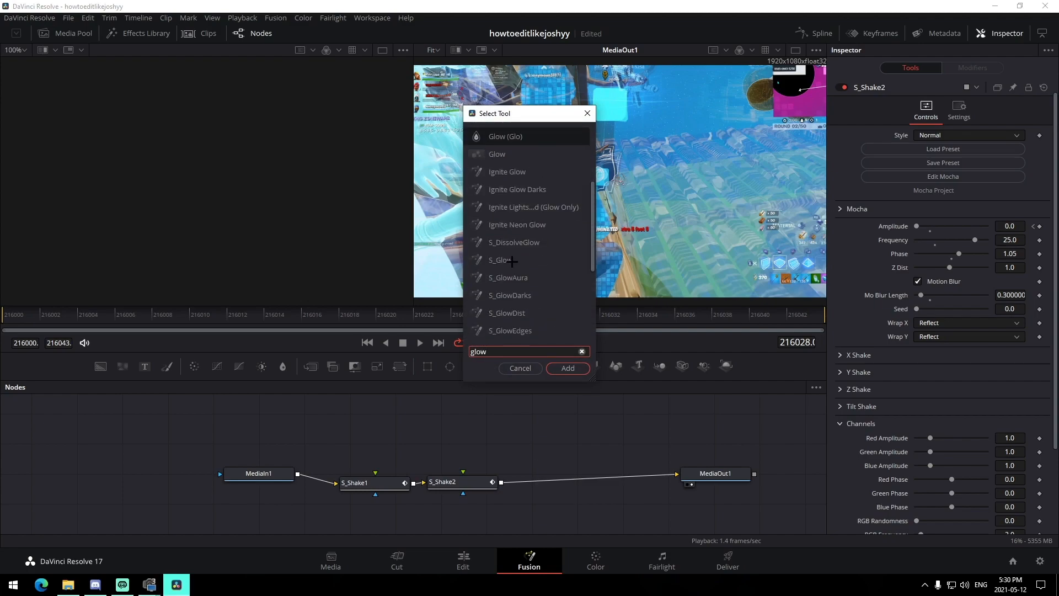
pyautogui.click(508, 249)
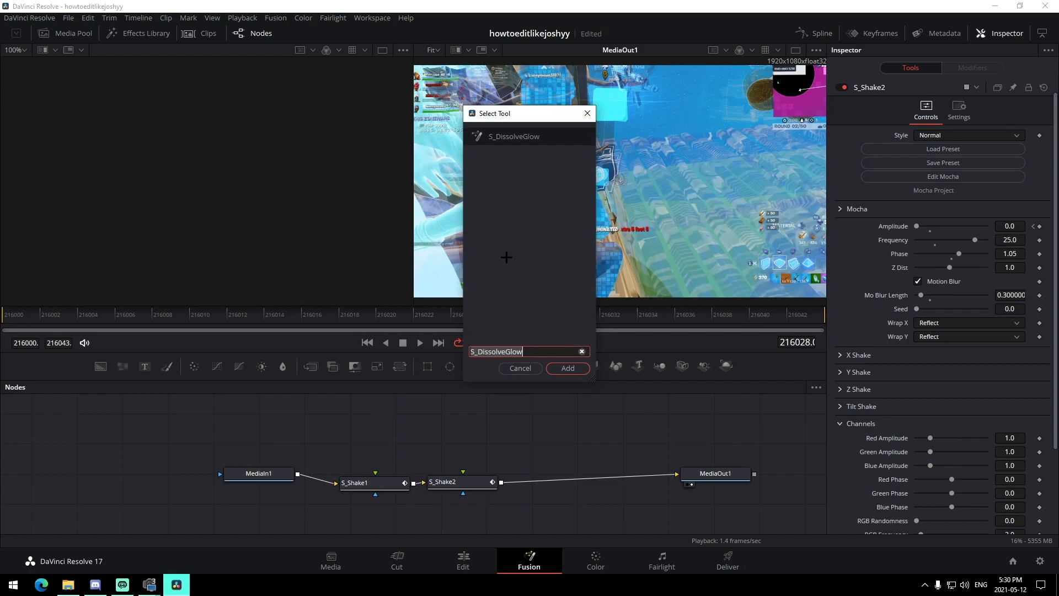
pyautogui.click(526, 369)
# - Insert the JoshyyGodGlow.setting preset after S_Shake2 and set its Brightness to 2.0 at frame 216000
pyautogui.click(68, 584)
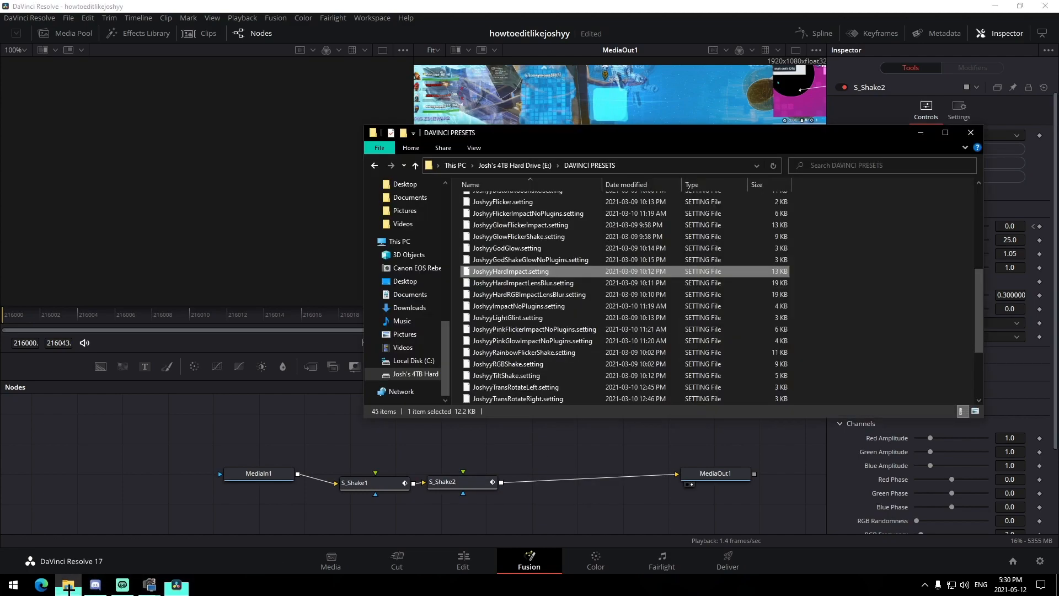
pyautogui.moveTo(528, 249); pyautogui.dragTo(559, 480)
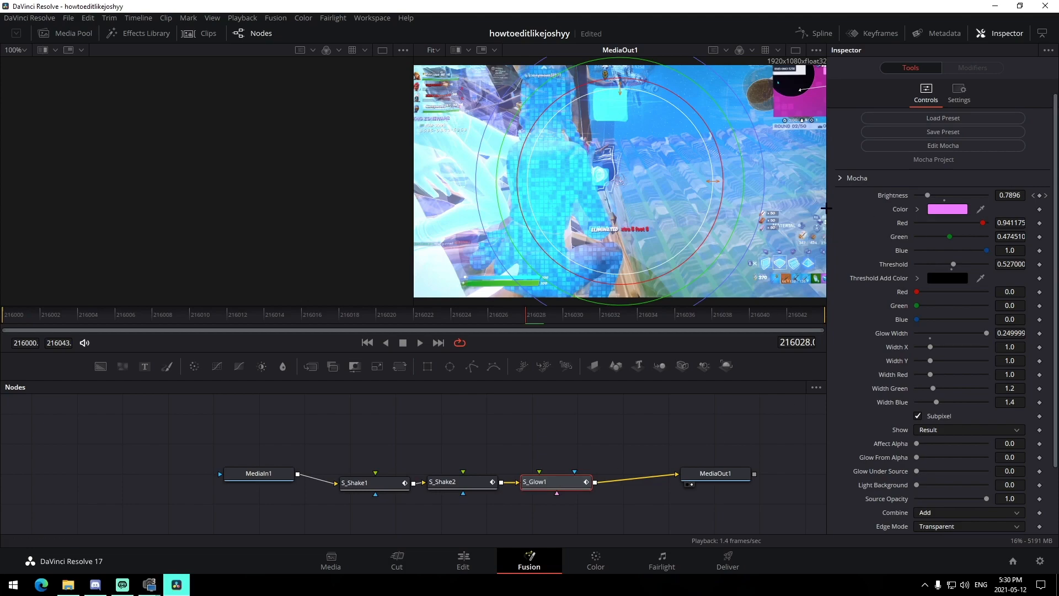
pyautogui.click(1010, 195)
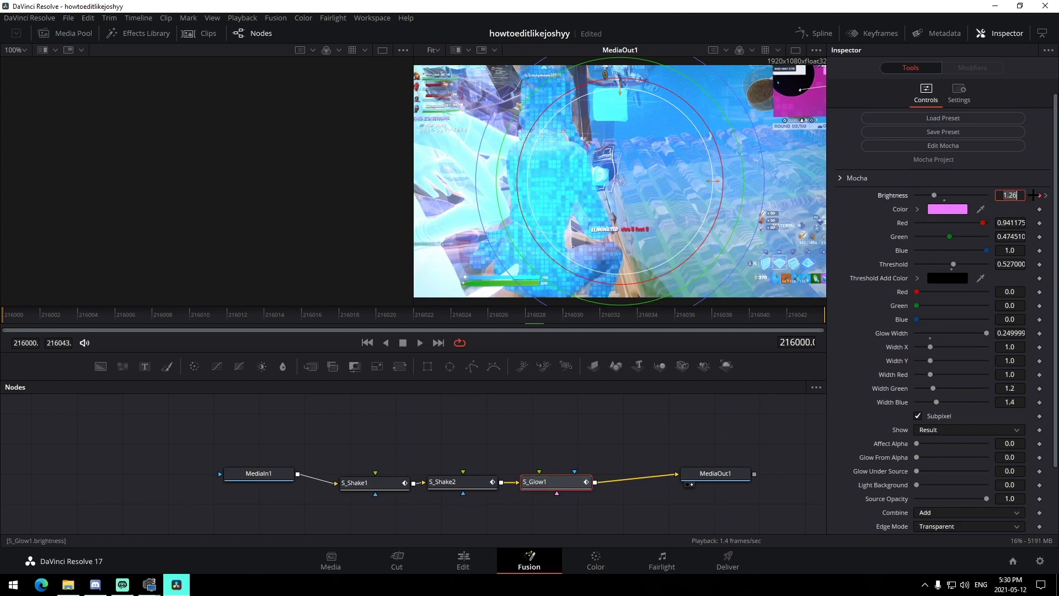
pyautogui.write('1.26')
pyautogui.moveTo(934, 196); pyautogui.dragTo(944, 195)
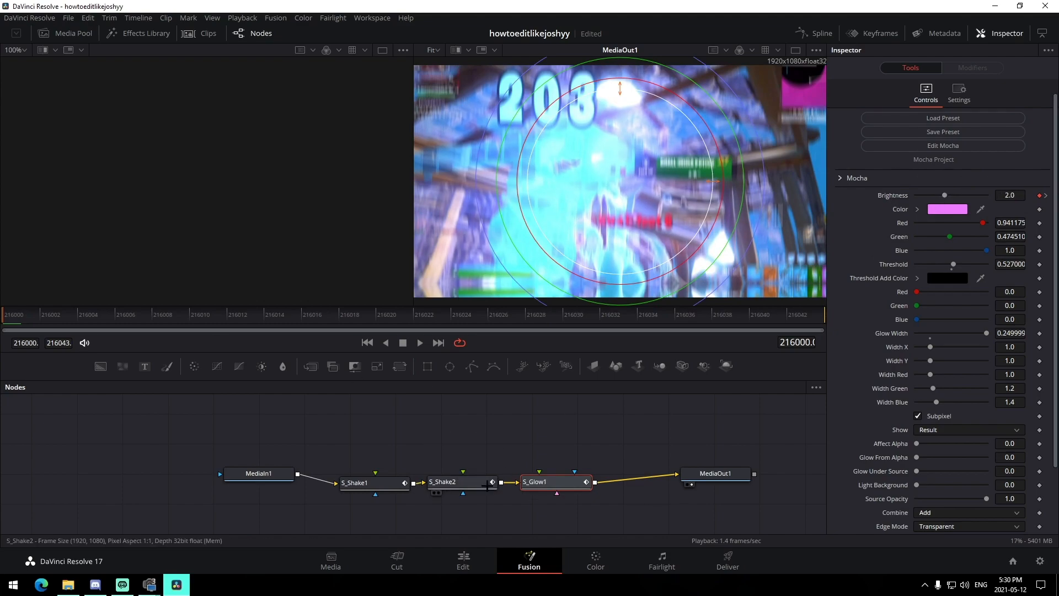
# - Move the two shake nodes and the glow node together closer to MediaIn1
pyautogui.moveTo(365, 456); pyautogui.dragTo(528, 482)
pyautogui.click(564, 440)
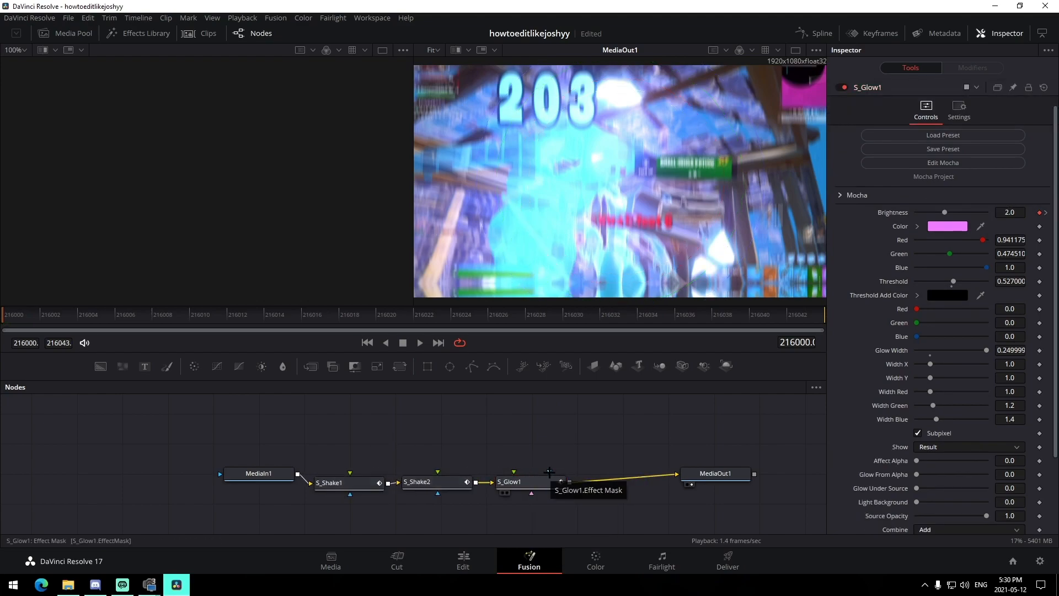
# - Replace S_Glow1 with the JoshyyGodPinkGlow.setting preset from the GlowTutorial folder, placed between S_Shake2 and MediaOut1
pyautogui.click(67, 584)
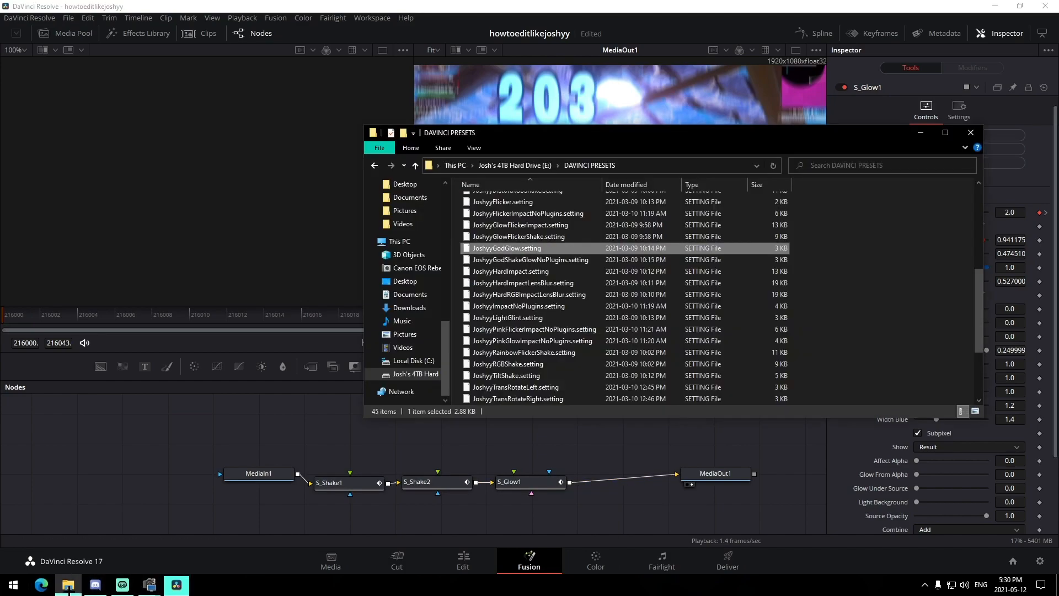
pyautogui.scroll(5, 541, 268)
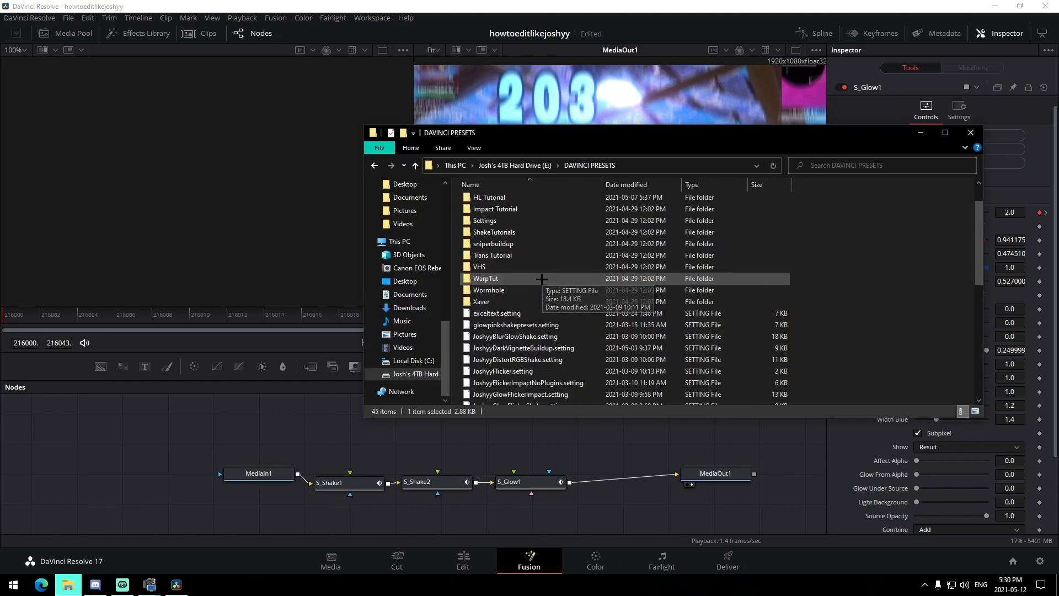
pyautogui.scroll(6, 405, 257)
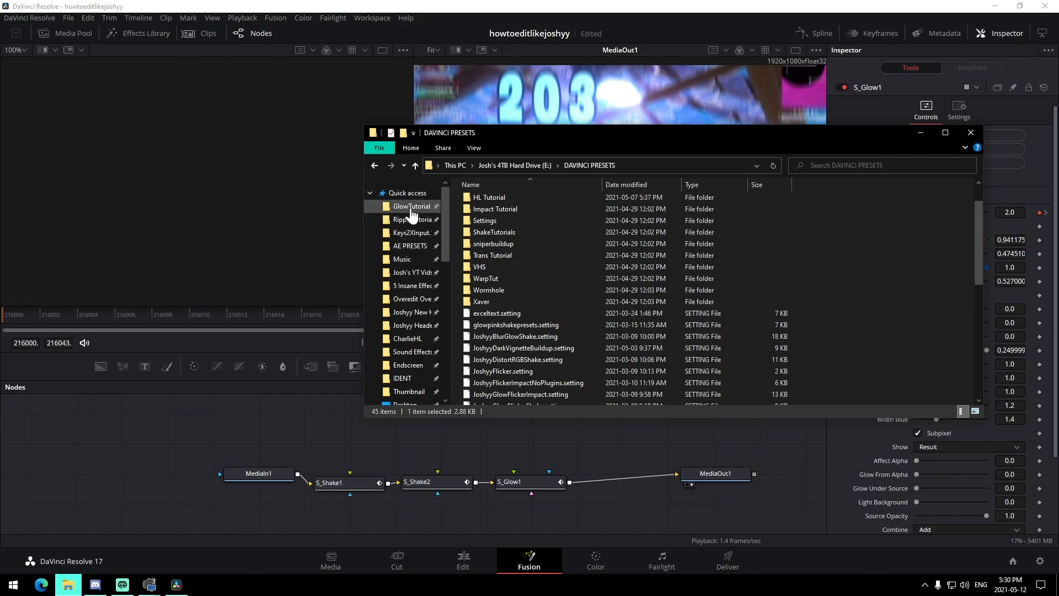
pyautogui.click(410, 207)
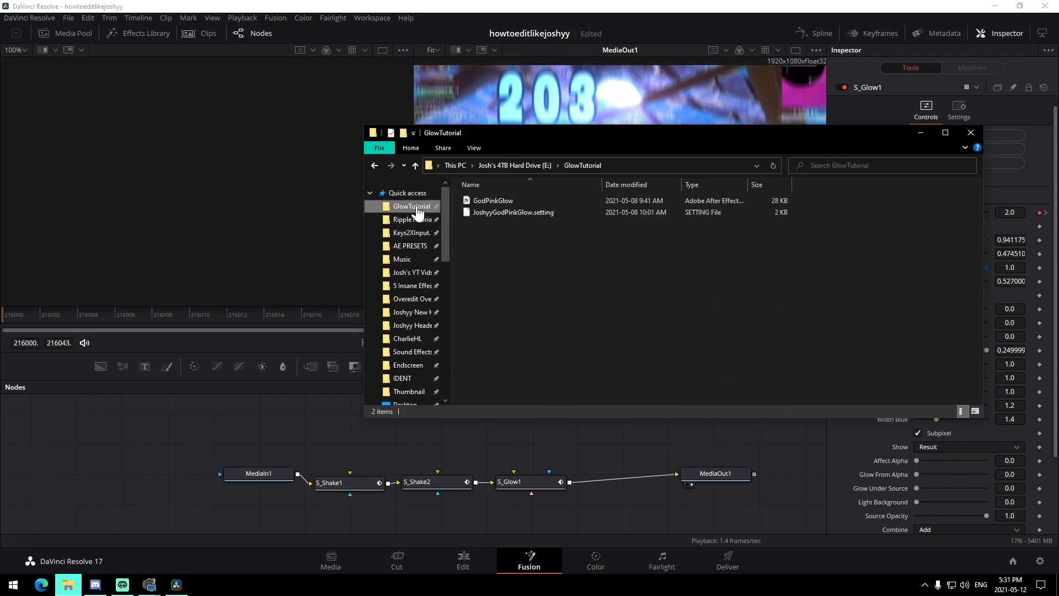
pyautogui.click(537, 488)
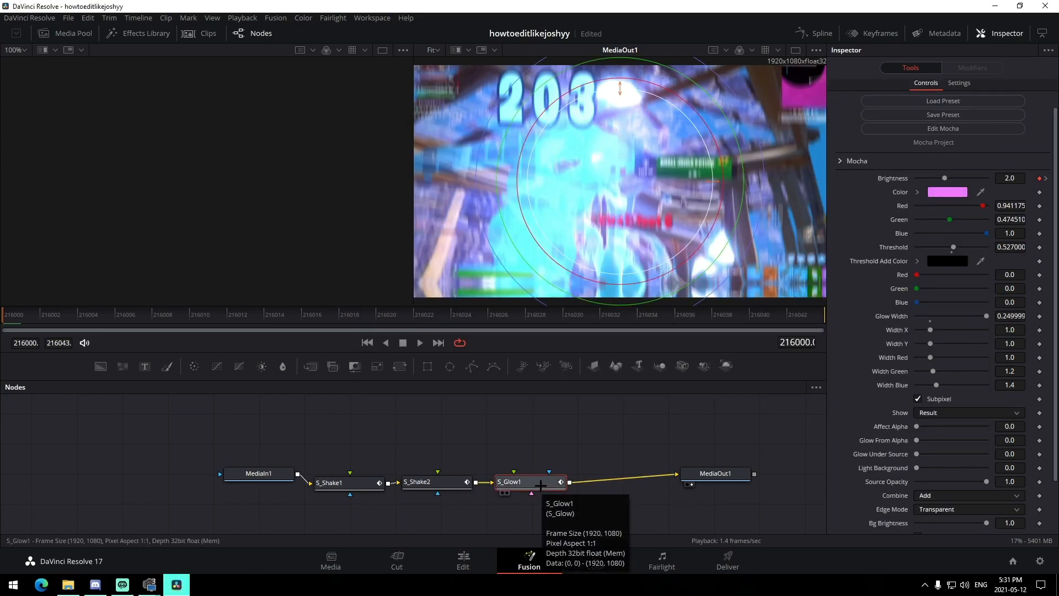
pyautogui.press('Delete')
pyautogui.click(67, 584)
pyautogui.moveTo(513, 212); pyautogui.dragTo(540, 467)
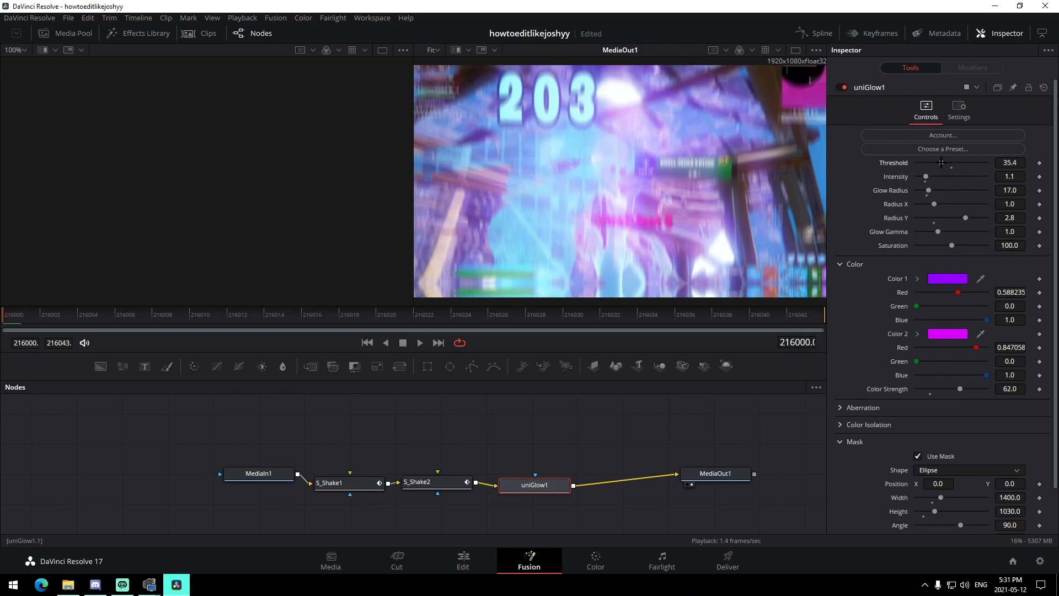
# - Review uniGlow1's glow, color and mask settings, and line the node up with the shake nodes
pyautogui.click(613, 418)
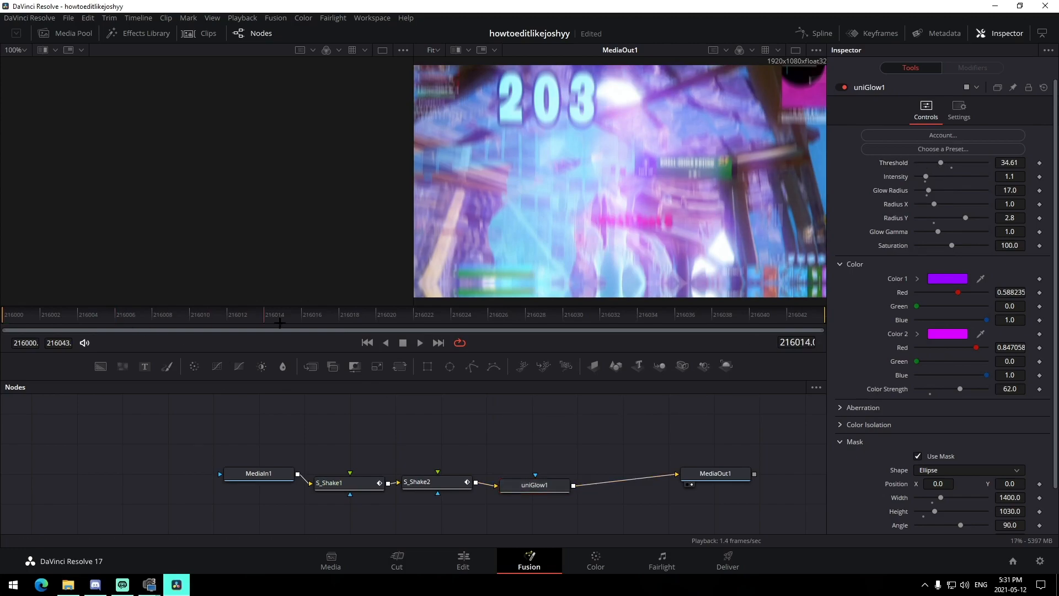
pyautogui.scroll(-2, 907, 482)
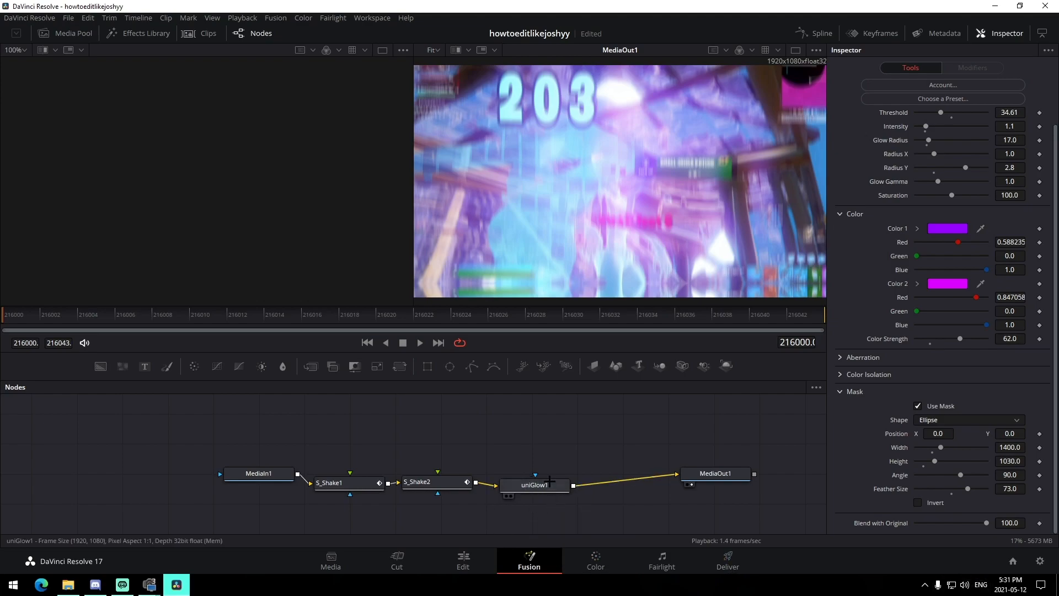
pyautogui.moveTo(549, 484); pyautogui.dragTo(540, 482)
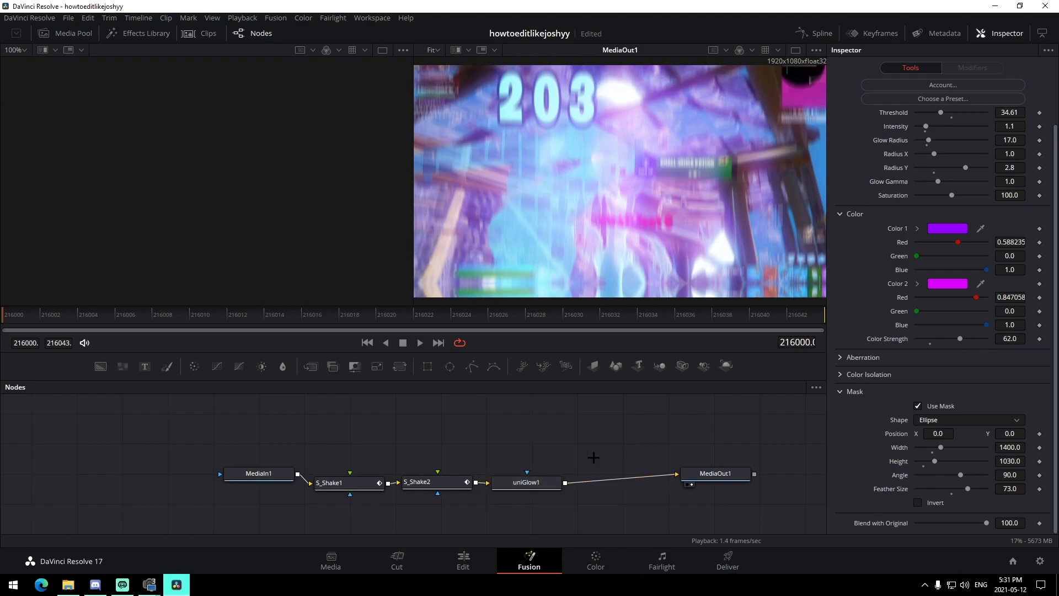
# - Add a Looks node between uniGlow1 and MediaOut1
pyautogui.hotkey('shift', 'space')
pyautogui.write('looks')
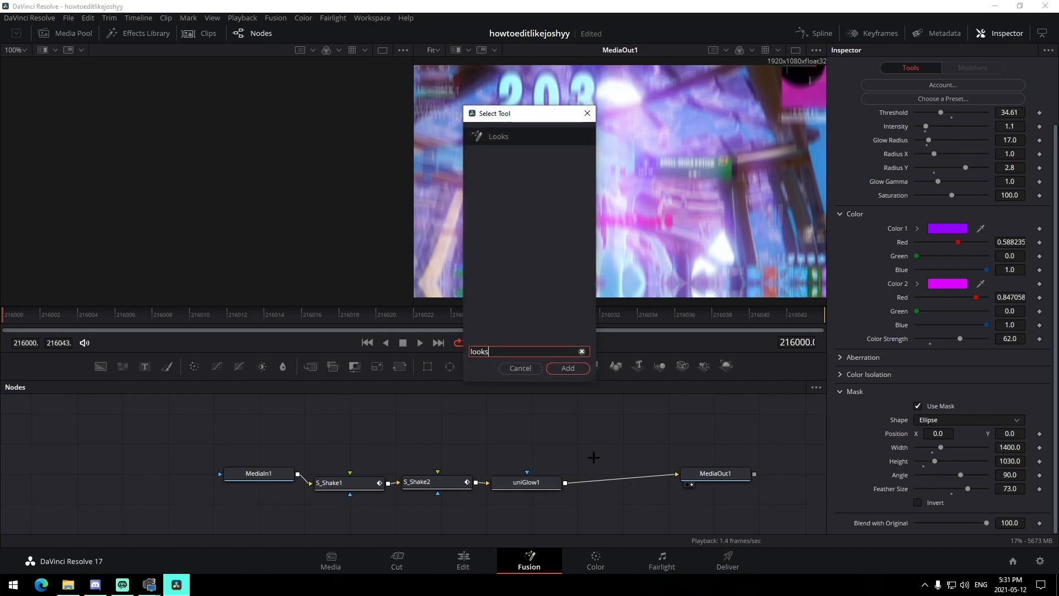
pyautogui.click(556, 365)
pyautogui.moveTo(564, 461); pyautogui.dragTo(616, 486)
# - Open the look of Looks1 for editing in Magic Bullet Looks and add Chromatic Aberration to the Lens stage
pyautogui.click(904, 135)
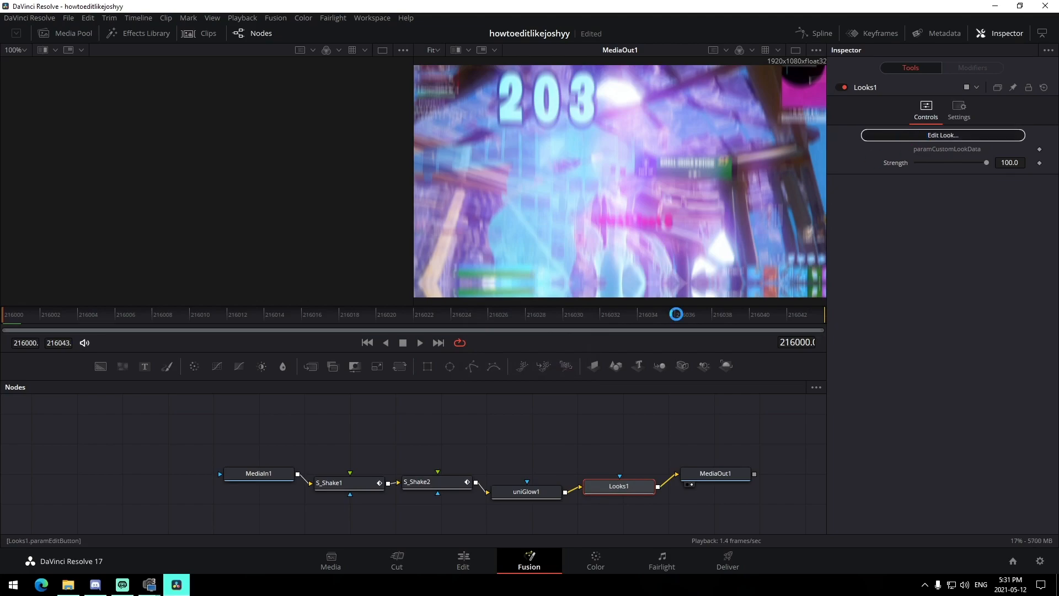
pyautogui.click(1028, 444)
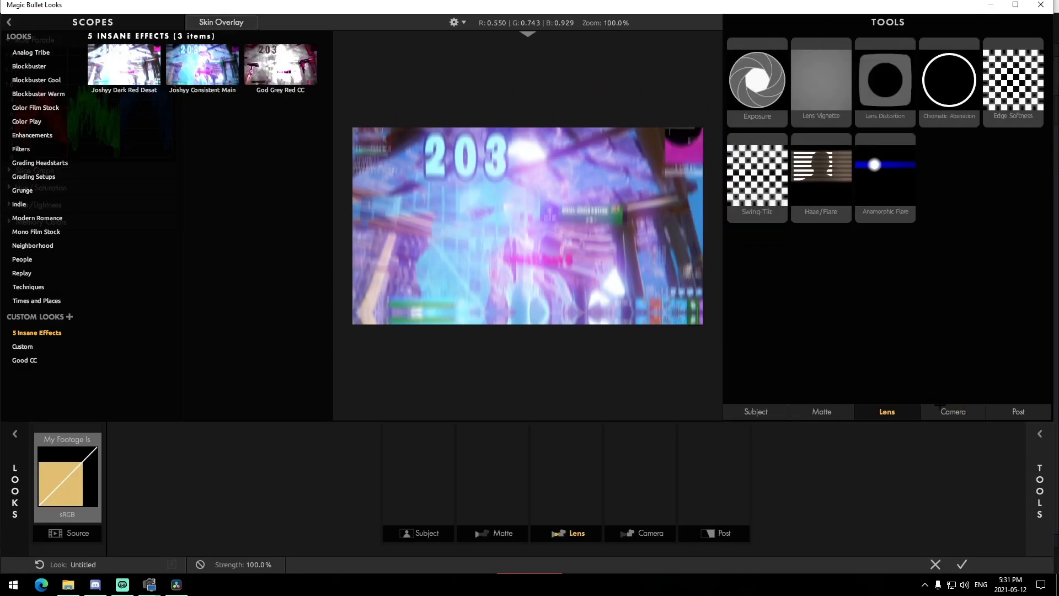
pyautogui.click(823, 413)
pyautogui.click(882, 412)
pyautogui.moveTo(948, 80); pyautogui.dragTo(565, 472)
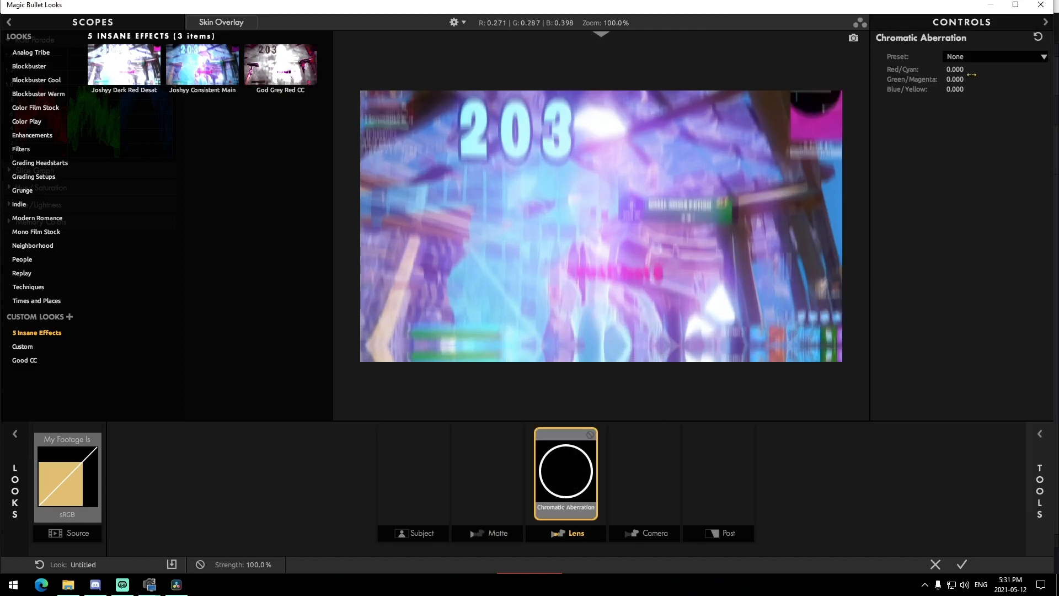
# - Set the Chromatic Aberration's Red/Cyan to 1.5 and apply the look to Looks1
pyautogui.click(955, 69)
pyautogui.write('1.5')
pyautogui.press('Return')
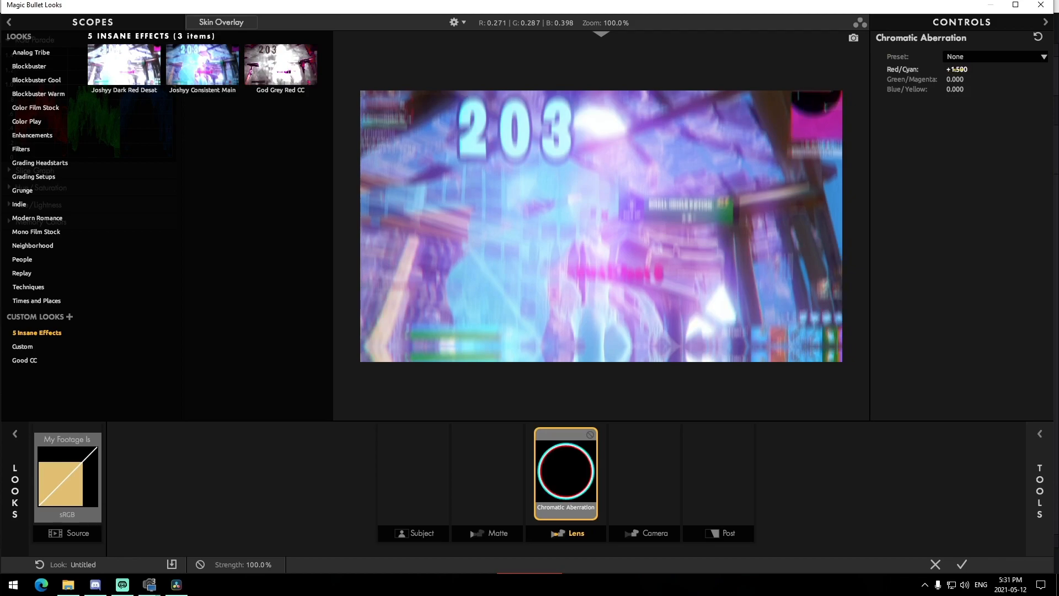
pyautogui.click(960, 563)
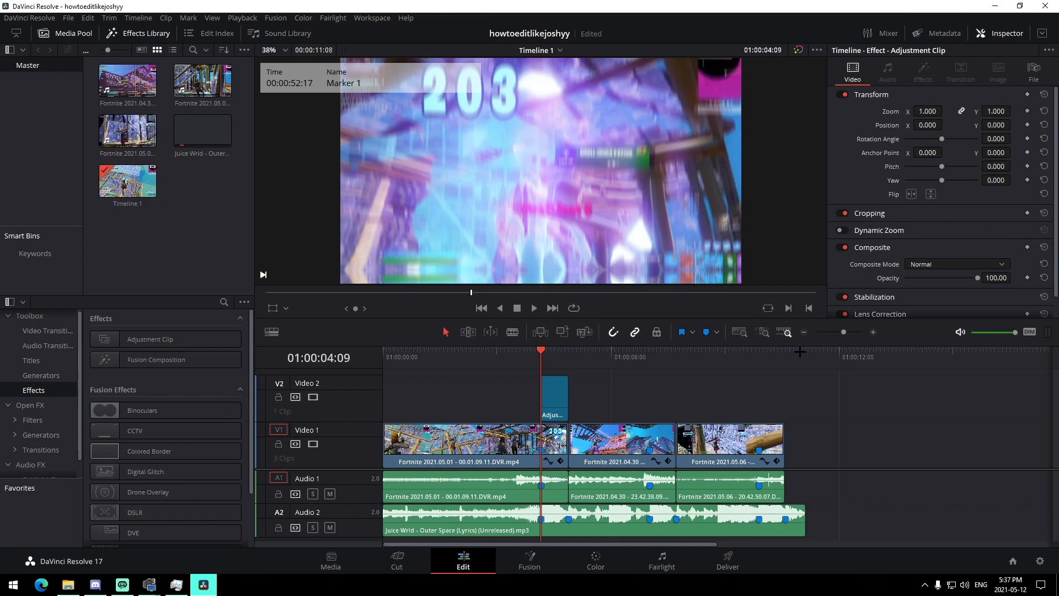
# - Dismiss the limitation and unknown-tool alerts, and apply the Open FX Looks effect to the adjustment clip on Video 2
pyautogui.moveTo(845, 330); pyautogui.dragTo(848, 330)
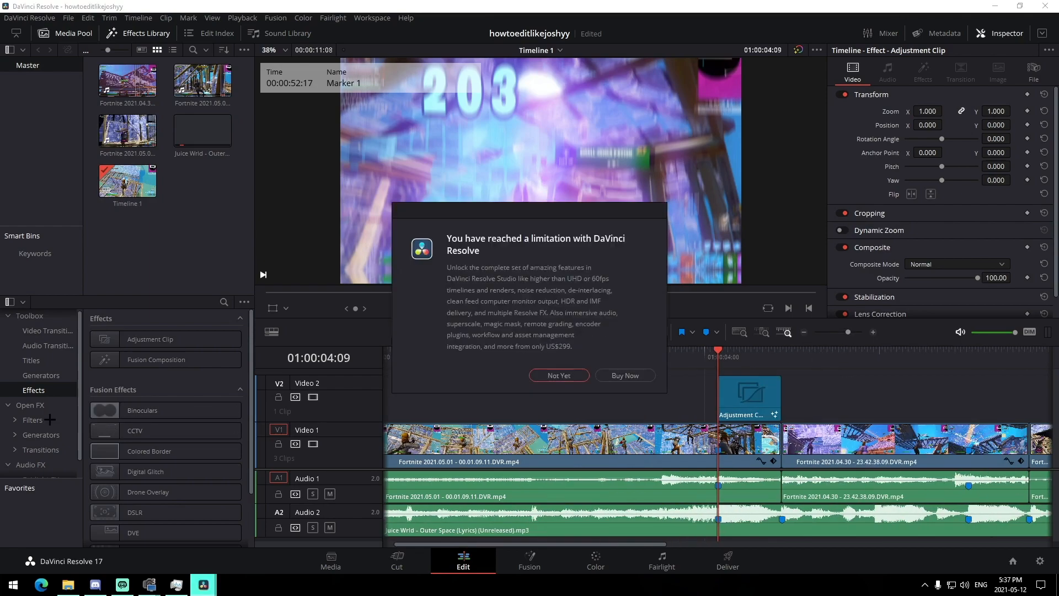
pyautogui.click(563, 375)
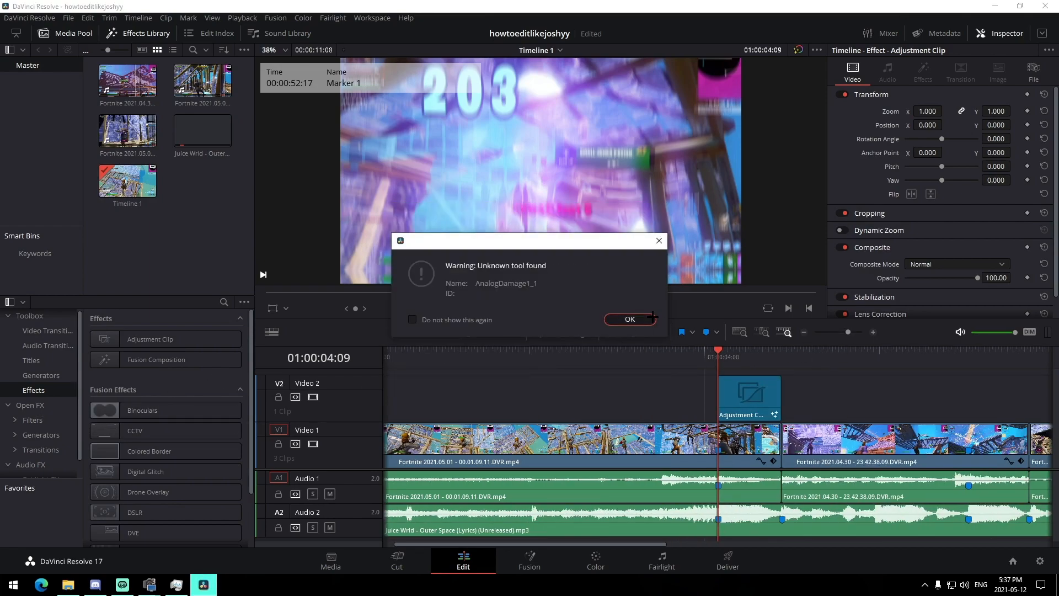
pyautogui.click(630, 318)
pyautogui.click(50, 406)
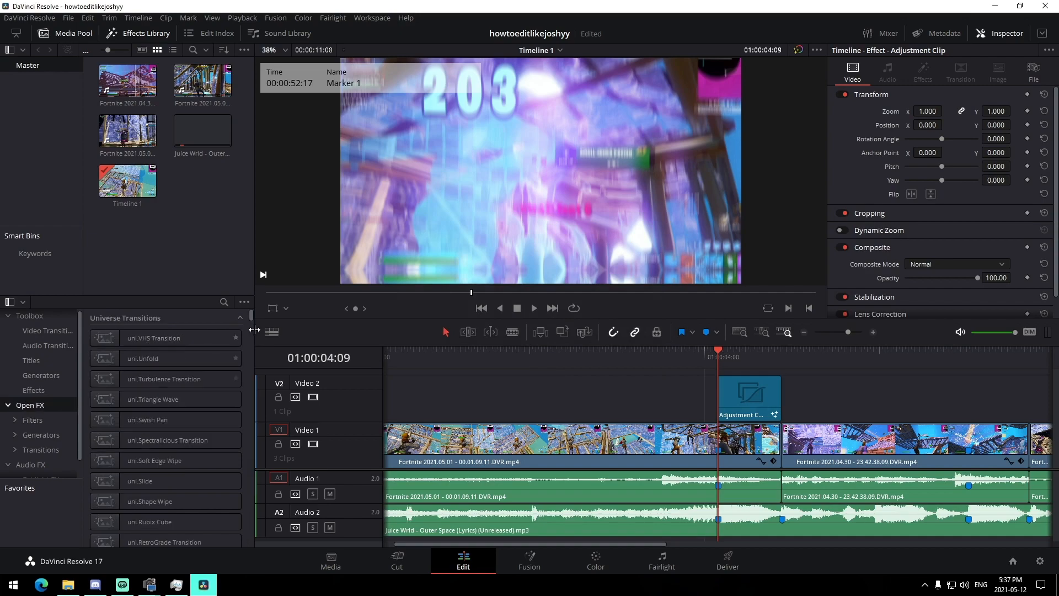
pyautogui.click(224, 301)
pyautogui.write('loo')
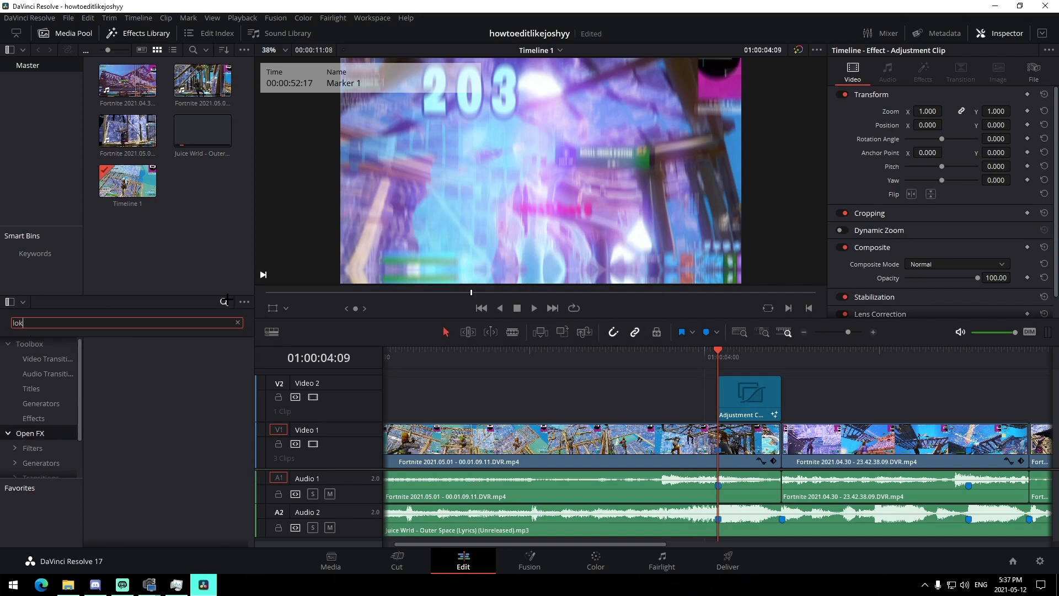
pyautogui.write('ks')
pyautogui.moveTo(136, 365); pyautogui.dragTo(774, 392)
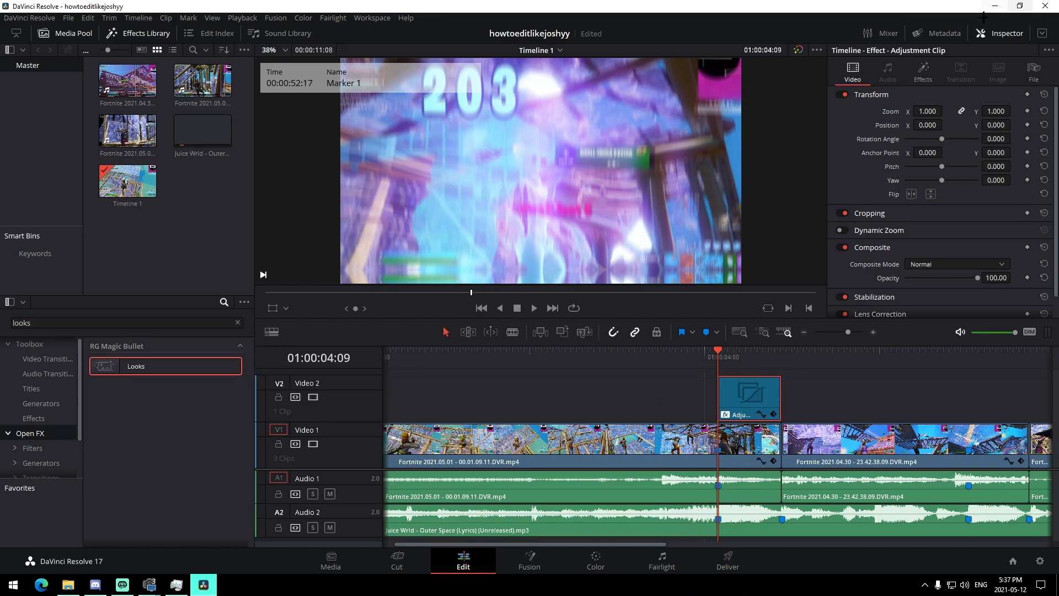
# - Open the adjustment clip's Looks effect for editing and add Chromatic Aberration to its Lens stage
pyautogui.click(922, 71)
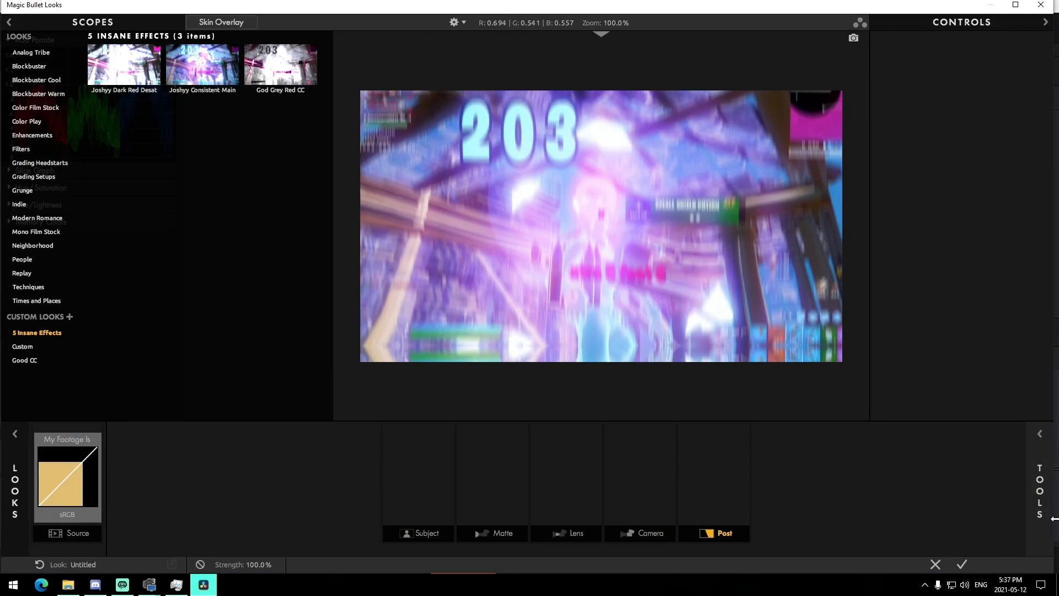
pyautogui.click(1039, 491)
pyautogui.click(883, 411)
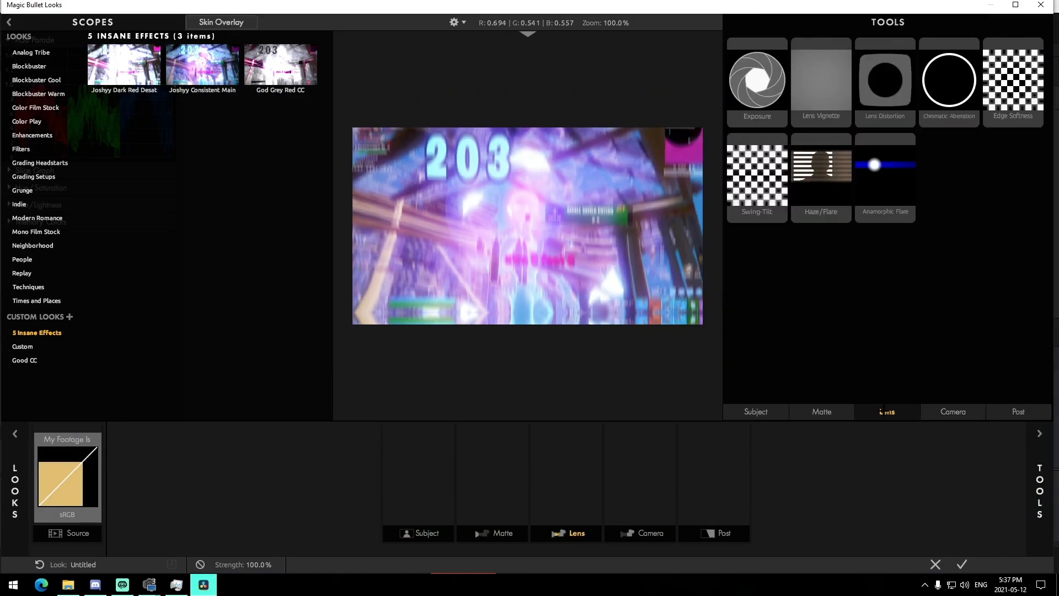
pyautogui.moveTo(948, 83); pyautogui.dragTo(565, 472)
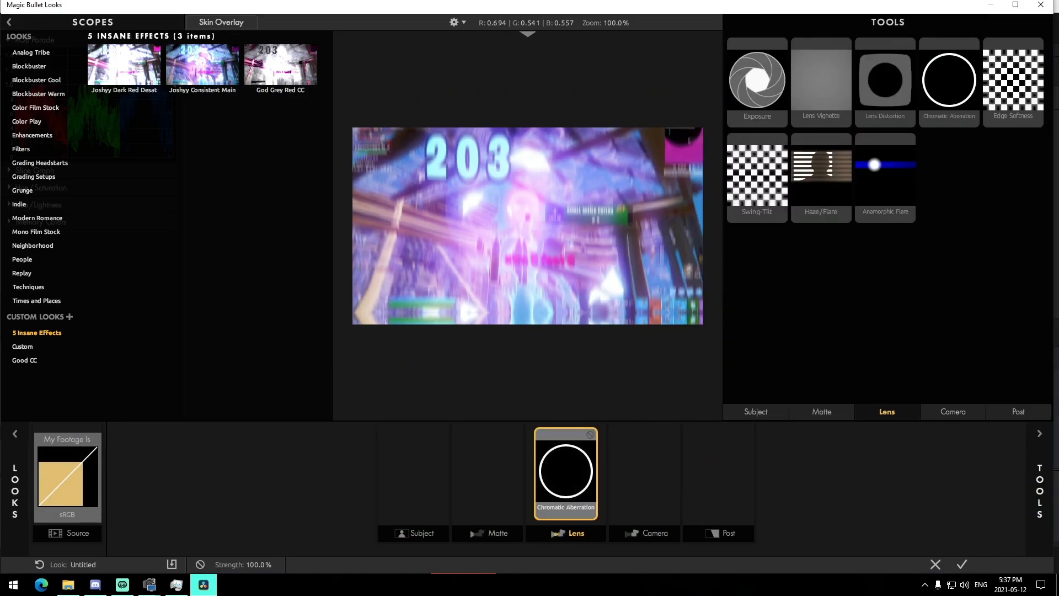
# - Set Red/Cyan to 1.5 for the adjustment clip's Chromatic Aberration and apply the look
pyautogui.click(1039, 434)
pyautogui.click(955, 69)
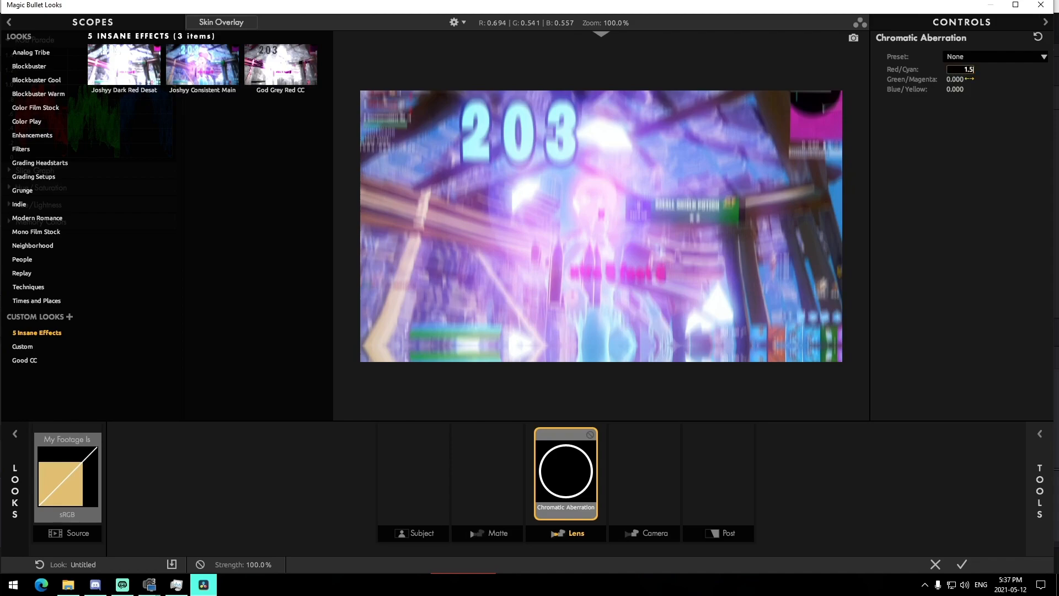
pyautogui.write('1.5')
pyautogui.press('Return')
pyautogui.click(961, 564)
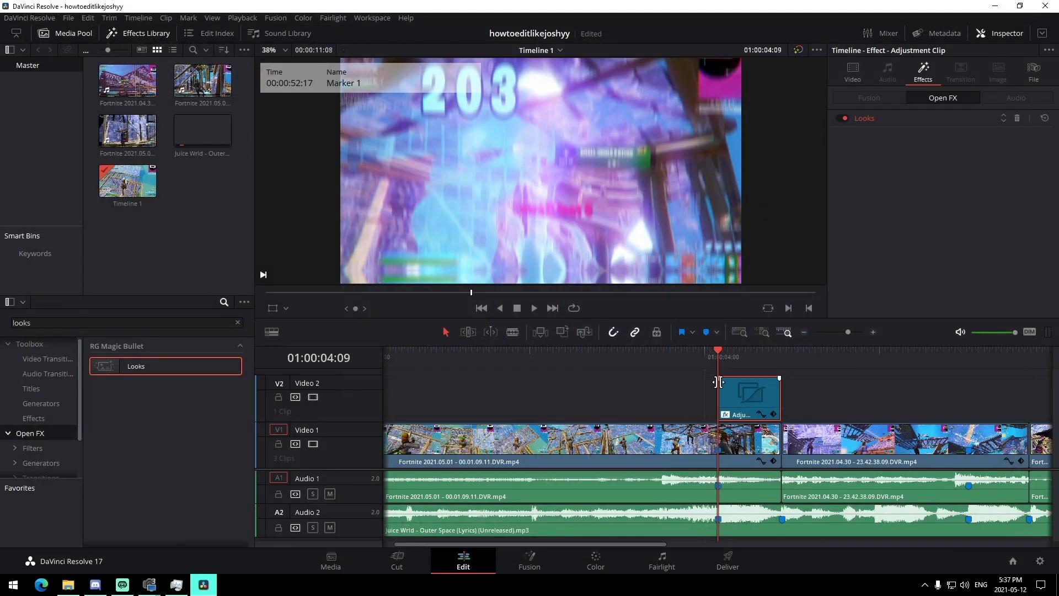
# - Play back the section around the adjustment clip, return the playhead to 01:00:04:27, and select the adjustment clip
pyautogui.click(690, 358)
pyautogui.press('space')
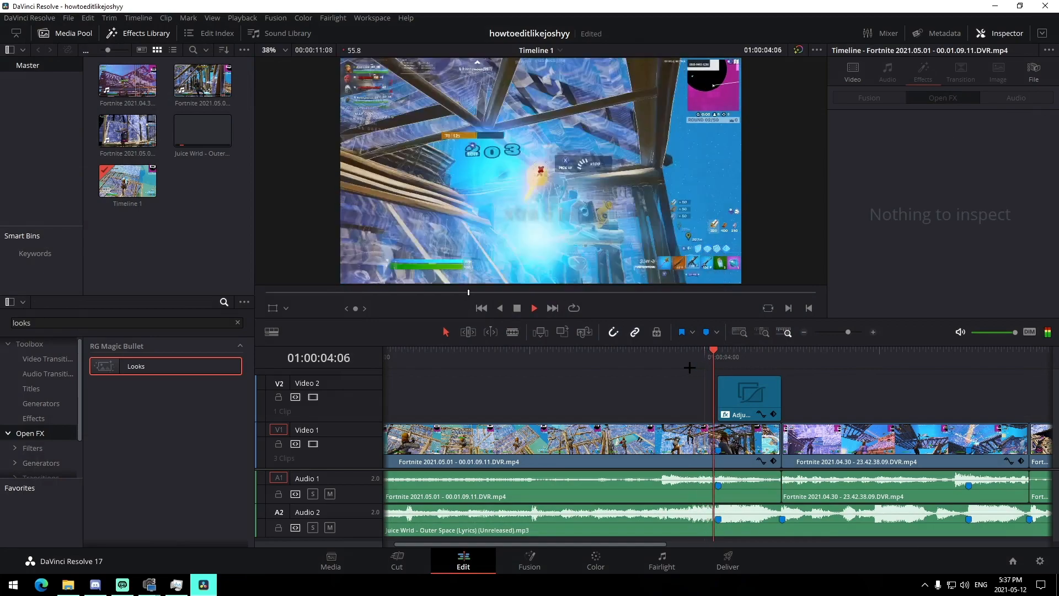
pyautogui.moveTo(730, 361); pyautogui.dragTo(781, 367)
pyautogui.moveTo(714, 358); pyautogui.dragTo(743, 361)
pyautogui.click(763, 386)
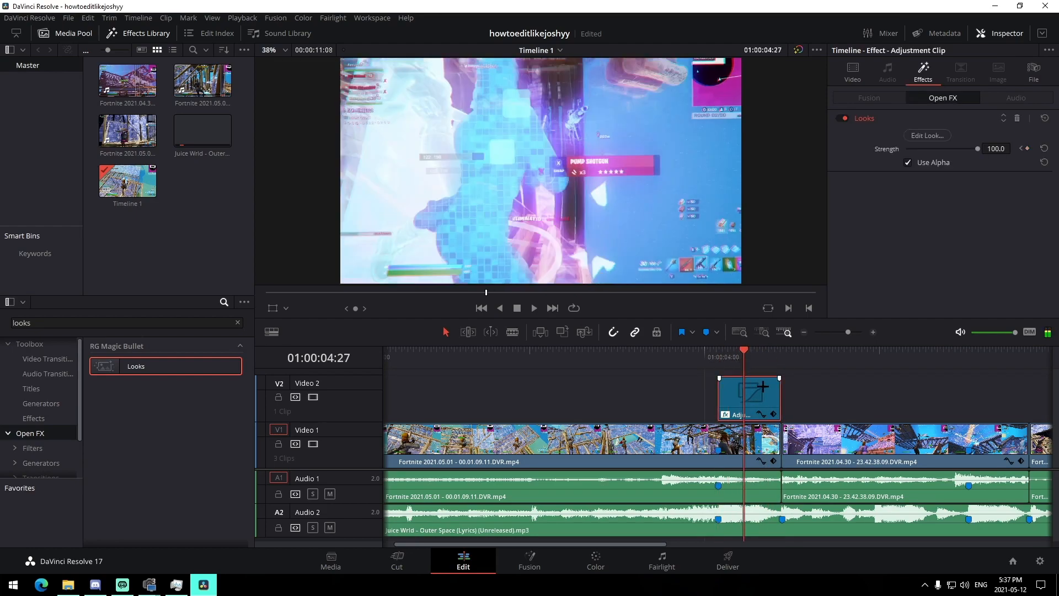
# - Keyframe the adjustment clip's Looks Strength at 100 at 01:00:04:35 and at 0 at the clip's end, 01:00:04:52
pyautogui.click(755, 356)
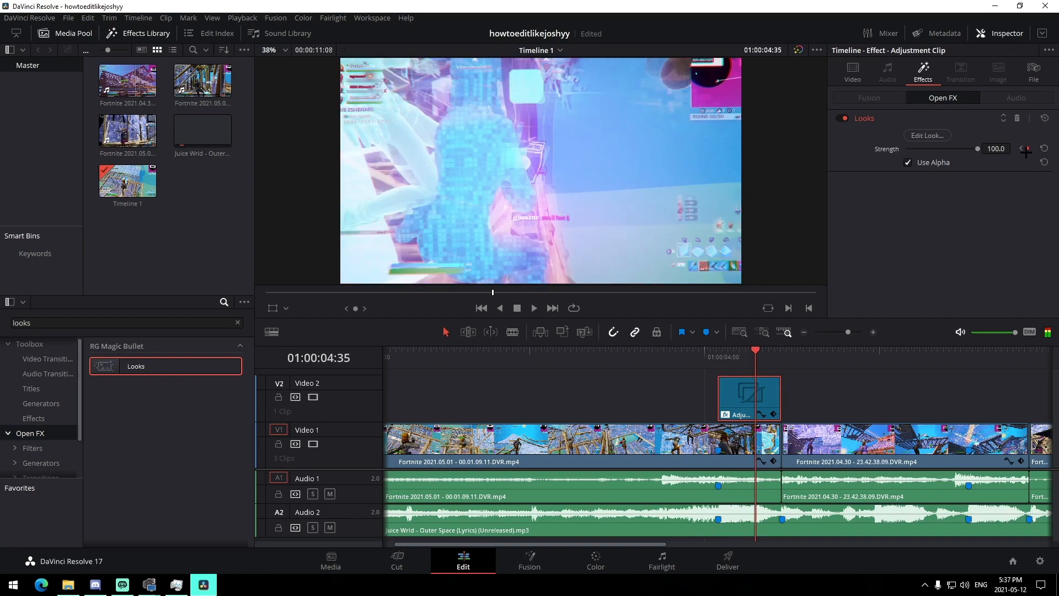
pyautogui.moveTo(773, 362); pyautogui.dragTo(774, 359)
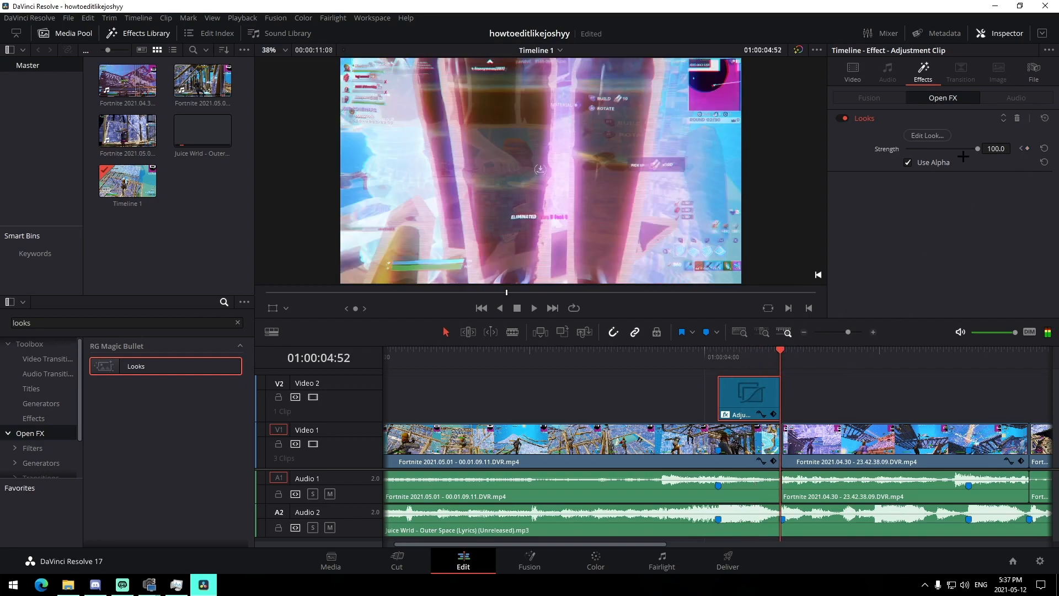
pyautogui.moveTo(978, 148); pyautogui.dragTo(905, 149)
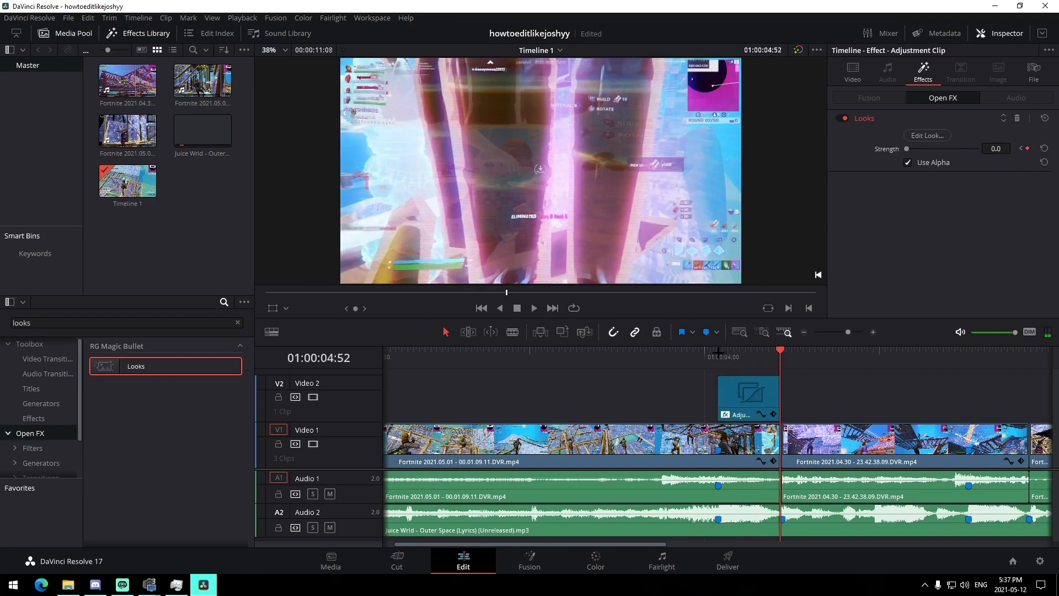
# - Scrub back to 01:00:04:26 and examine the color fringing around the pump shotgun label up close
pyautogui.click(759, 359)
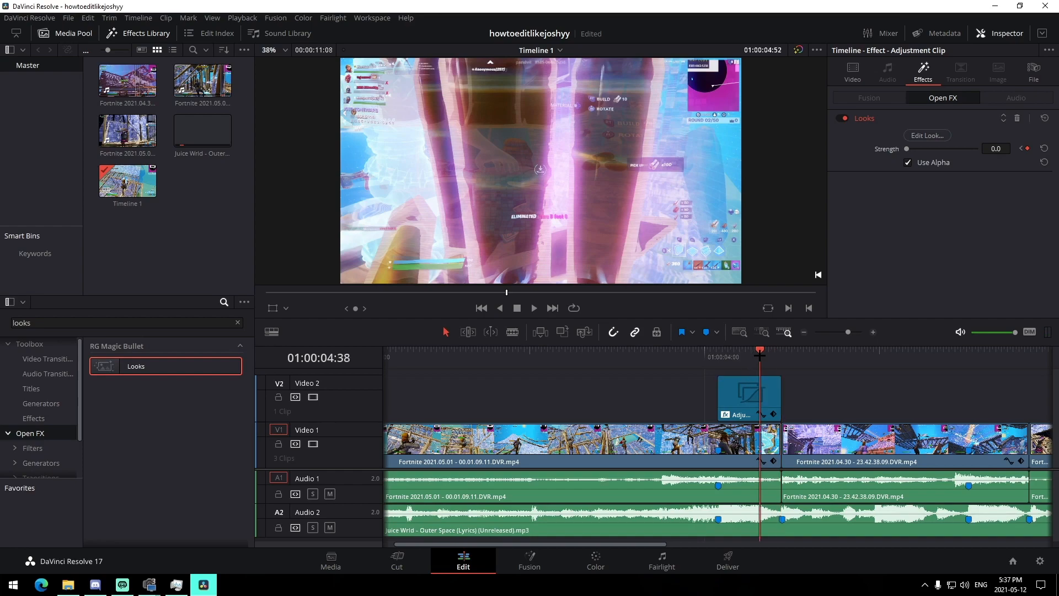
pyautogui.click(743, 360)
pyautogui.scroll(5, 517, 140)
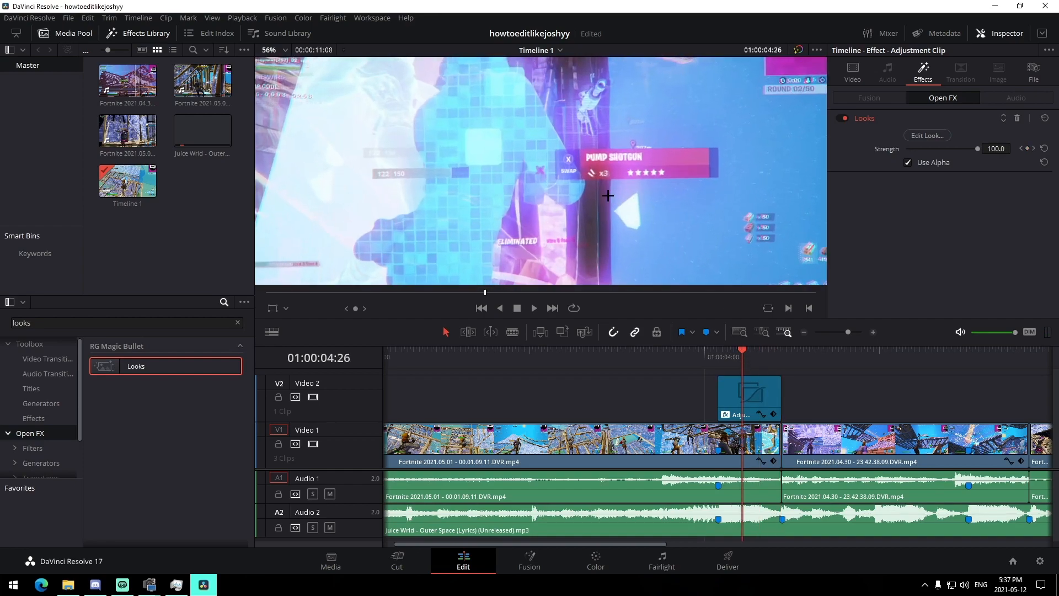
pyautogui.scroll(5, 669, 222)
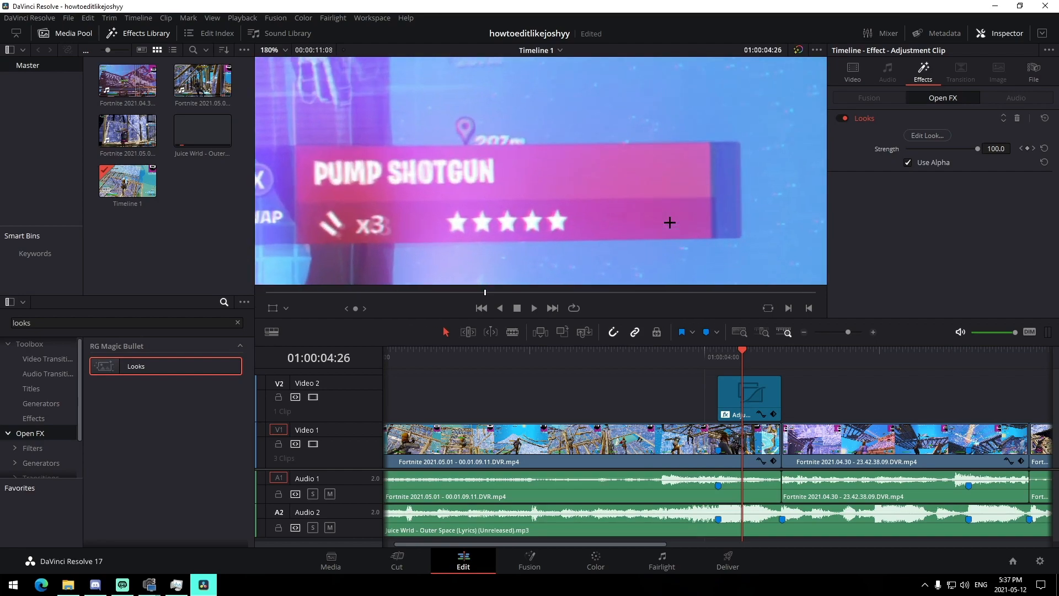
pyautogui.scroll(-8, 574, 208)
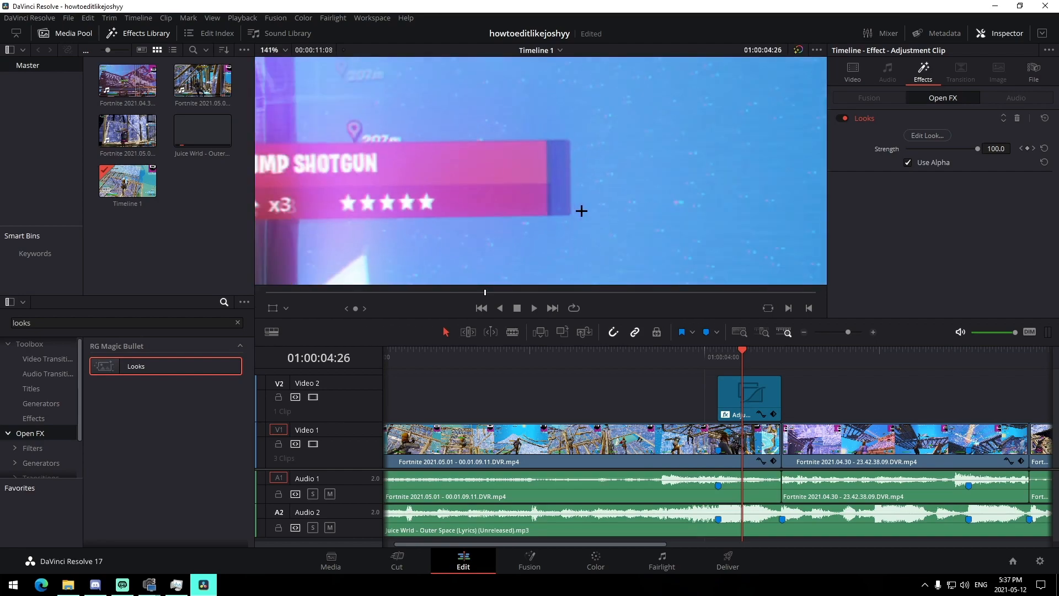
pyautogui.scroll(-1, 576, 197)
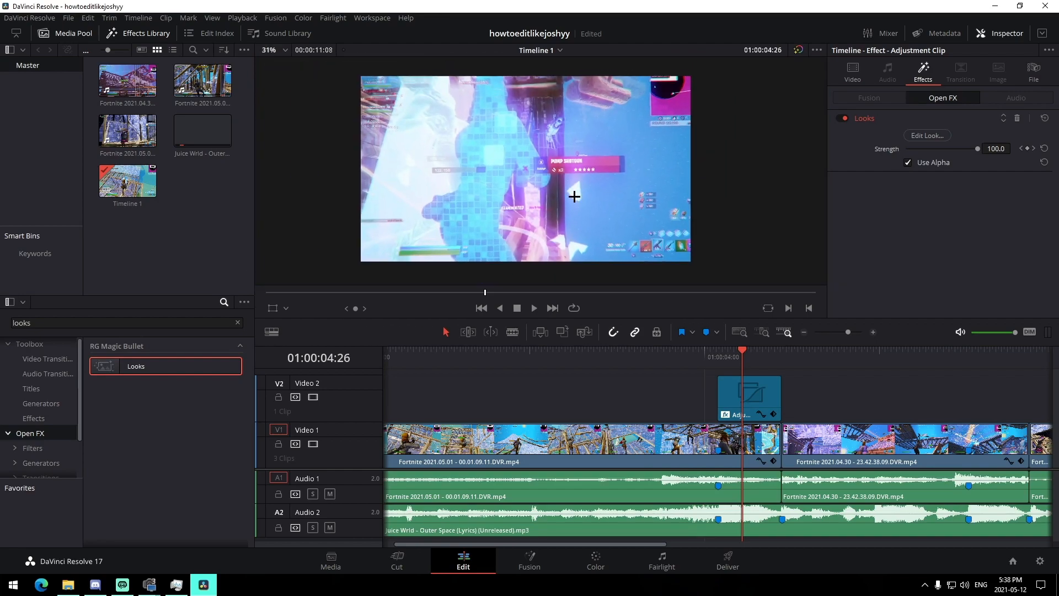
# - Open the adjustment clip's composition on the Fusion page from its start and insert an S_Flicker node between uniGlow1 and MediaOut1
pyautogui.click(721, 353)
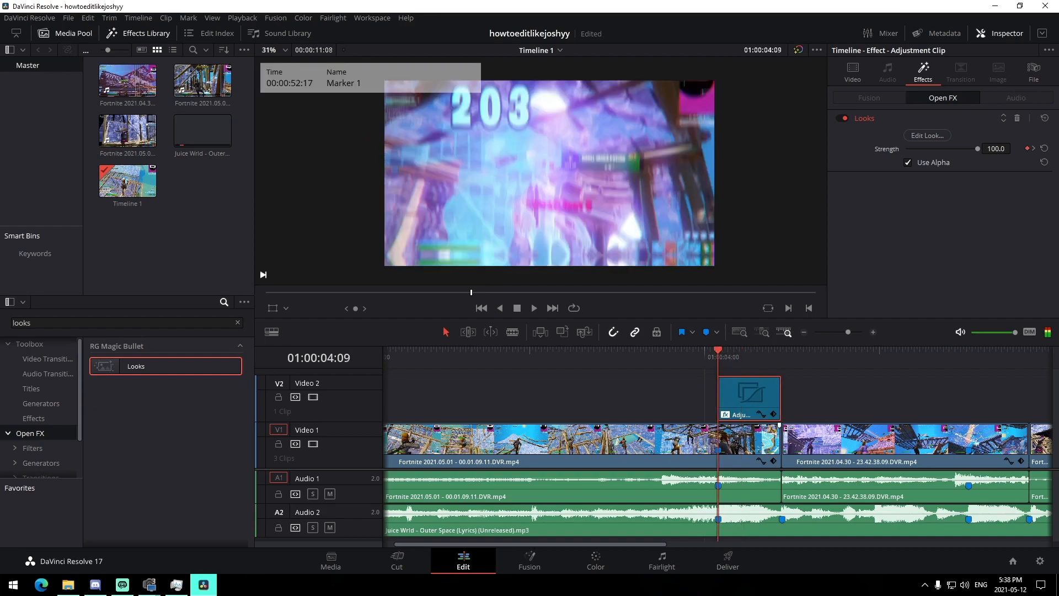
pyautogui.click(529, 561)
pyautogui.click(397, 500)
pyautogui.moveTo(511, 471); pyautogui.dragTo(595, 476)
pyautogui.click(545, 502)
pyautogui.hotkey('shift', 'space')
pyautogui.write('S_Flicker')
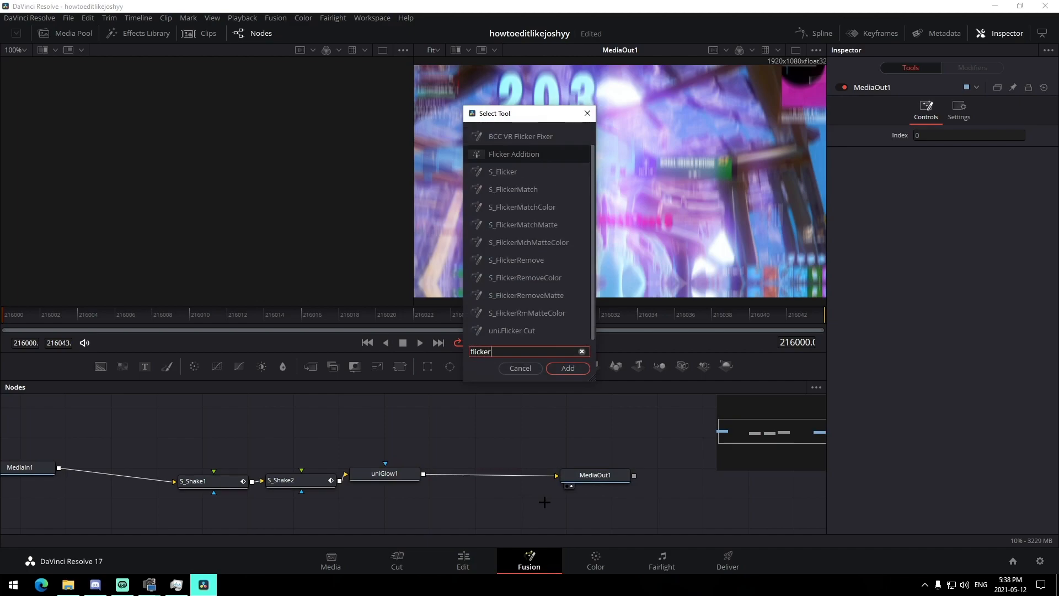
pyautogui.click(571, 369)
pyautogui.moveTo(543, 502); pyautogui.dragTo(485, 478)
# - Set the S_Flicker node's Amplitude to 0.25 and play back the composition to check the flicker
pyautogui.click(1012, 163)
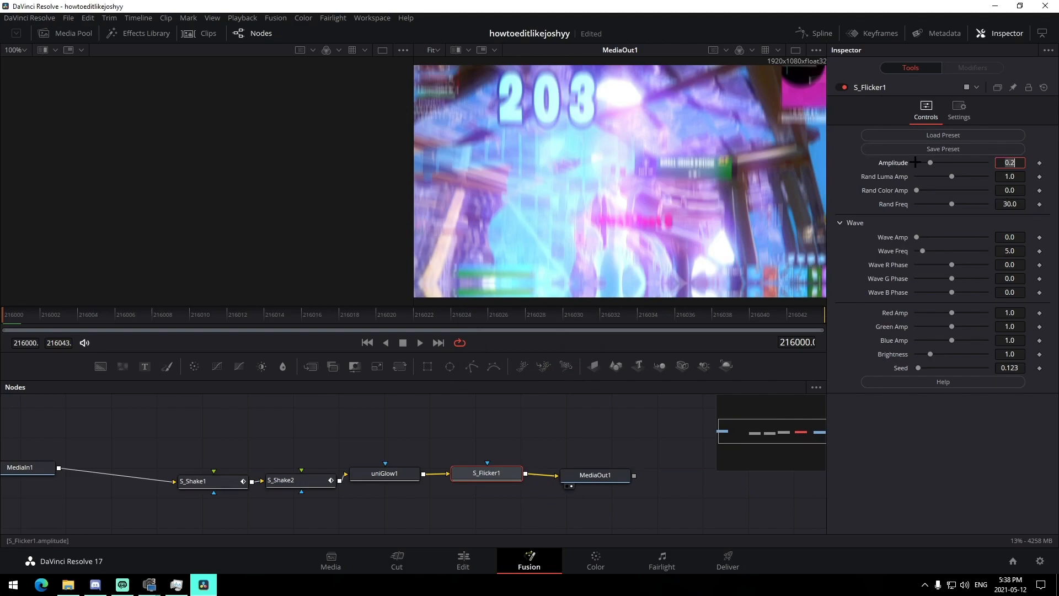
pyautogui.write('5')
pyautogui.press('Return')
pyautogui.press('space')
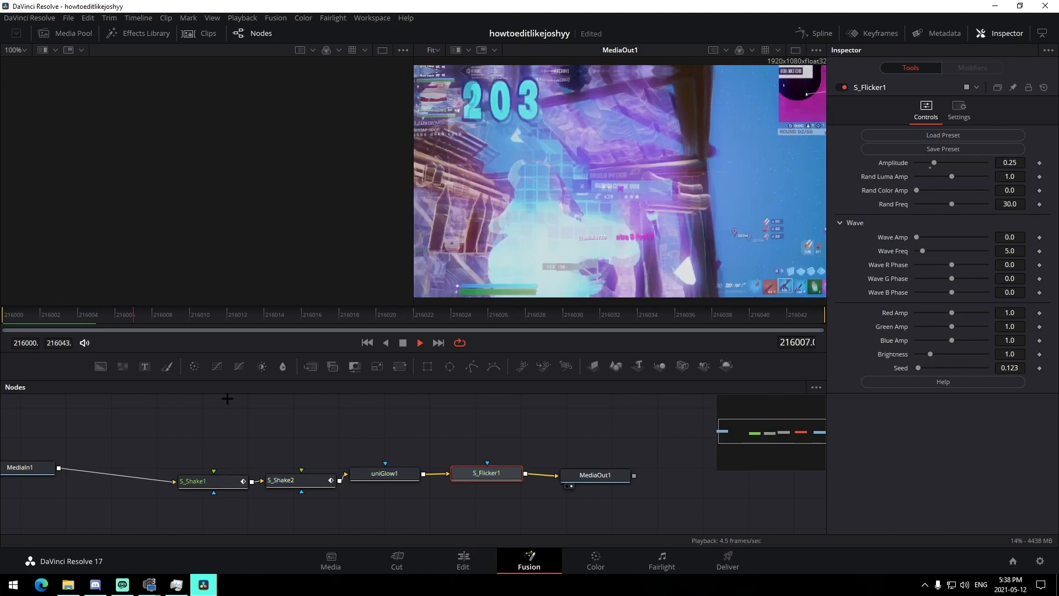
pyautogui.press('space')
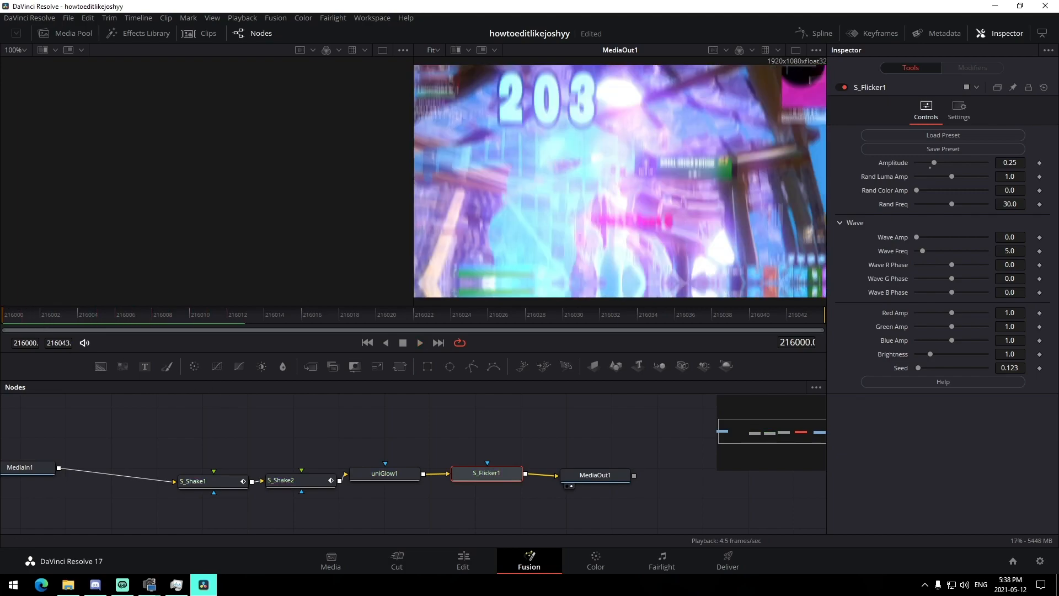
# - Keyframe the flicker's Amplitude at frame 216000, lower it at frame 216043 so the flicker fades, and preview the result
pyautogui.click(1039, 162)
pyautogui.press('End')
pyautogui.click(1021, 161)
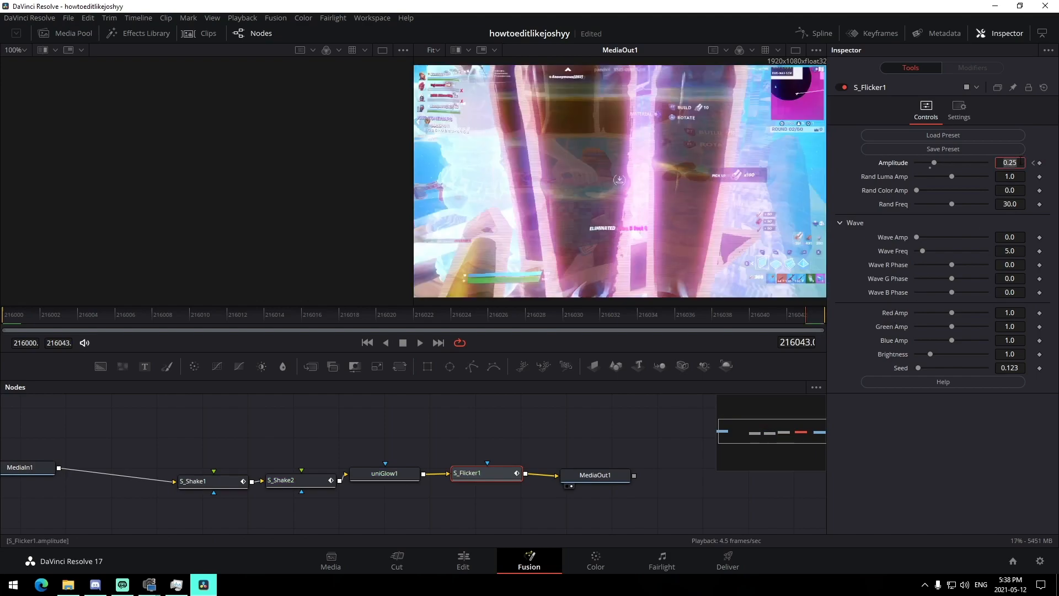
pyautogui.press('Return')
pyautogui.press('space')
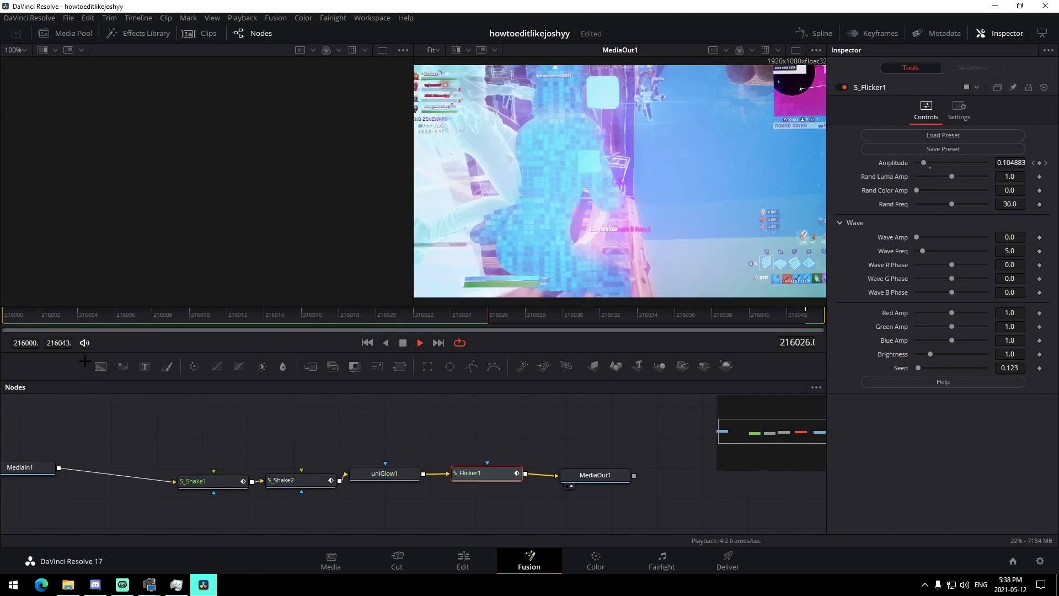
pyautogui.click(11, 315)
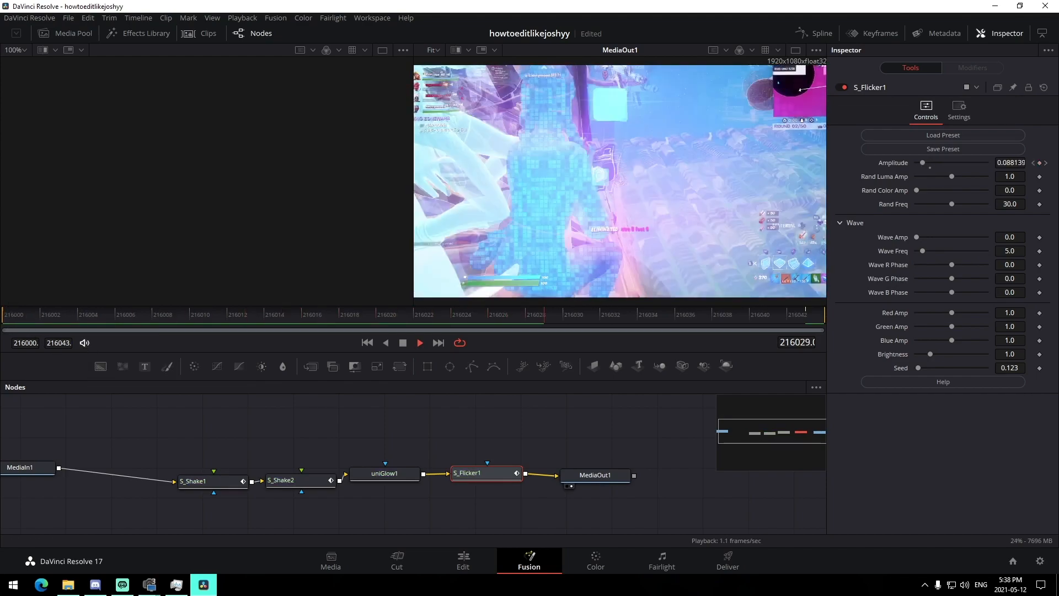
# - Make room in the node chain and insert a BCC Fast Lens Blur node between S_Flicker1 and MediaOut1
pyautogui.moveTo(382, 474); pyautogui.dragTo(393, 477)
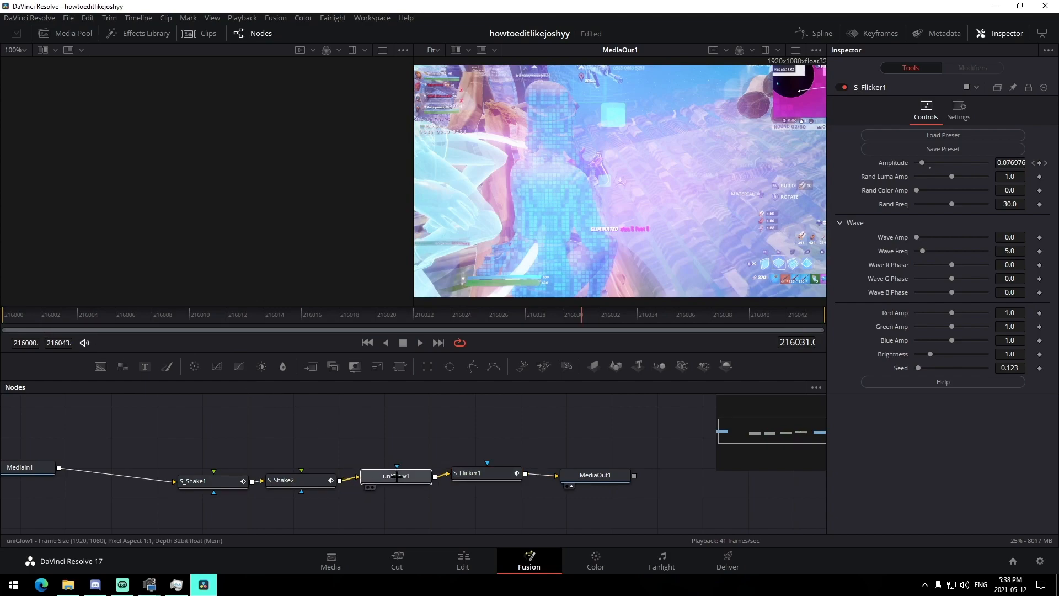
pyautogui.click(5, 314)
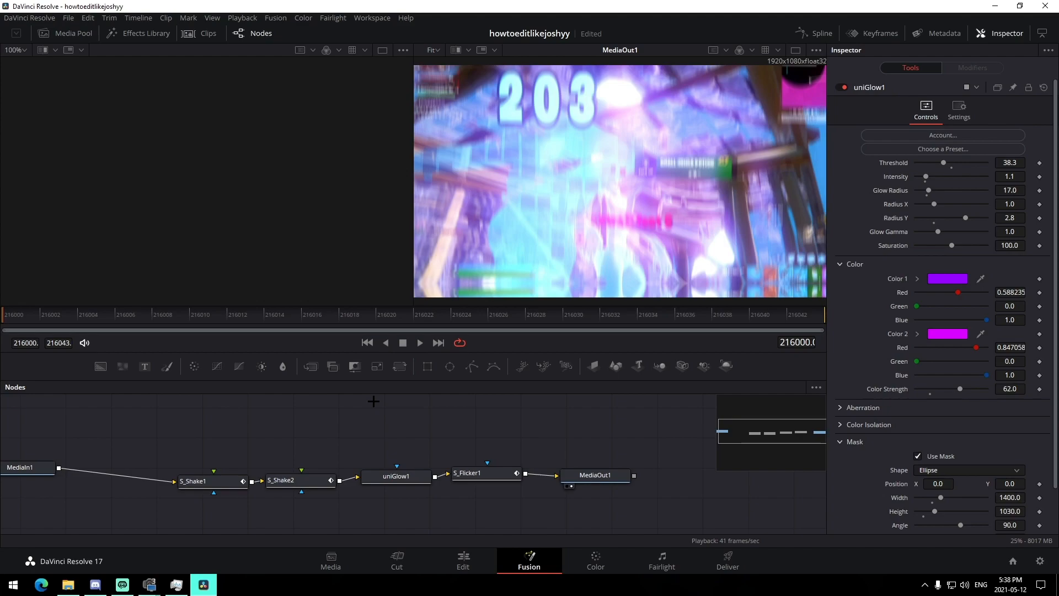
pyautogui.moveTo(479, 519); pyautogui.dragTo(110, 473)
pyautogui.moveTo(585, 474); pyautogui.dragTo(614, 471)
pyautogui.hotkey('shift', 'space')
pyautogui.write('lens')
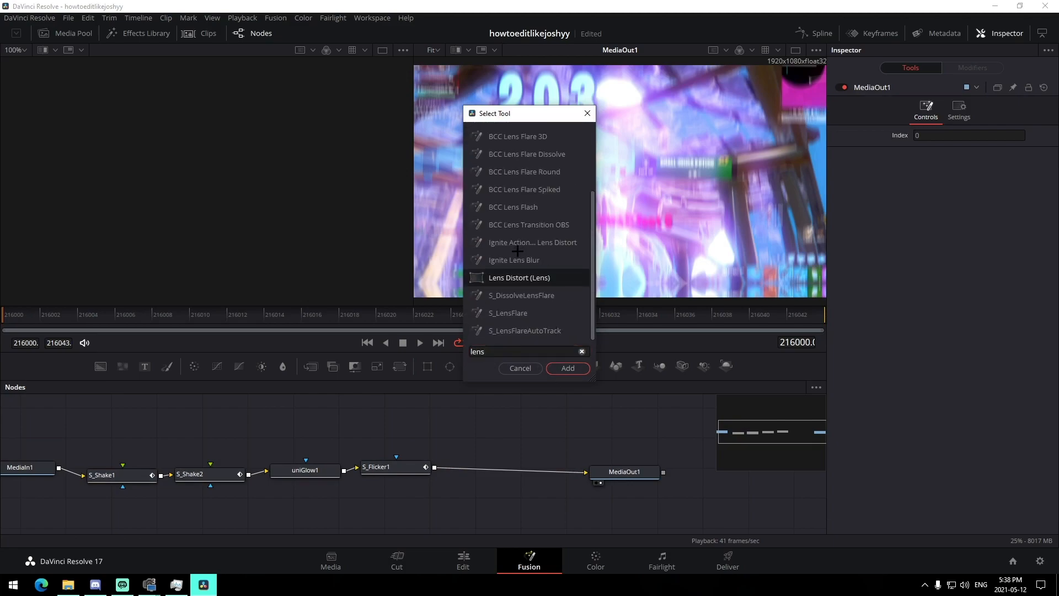
pyautogui.scroll(2, 517, 251)
pyautogui.click(488, 352)
pyautogui.write('blur')
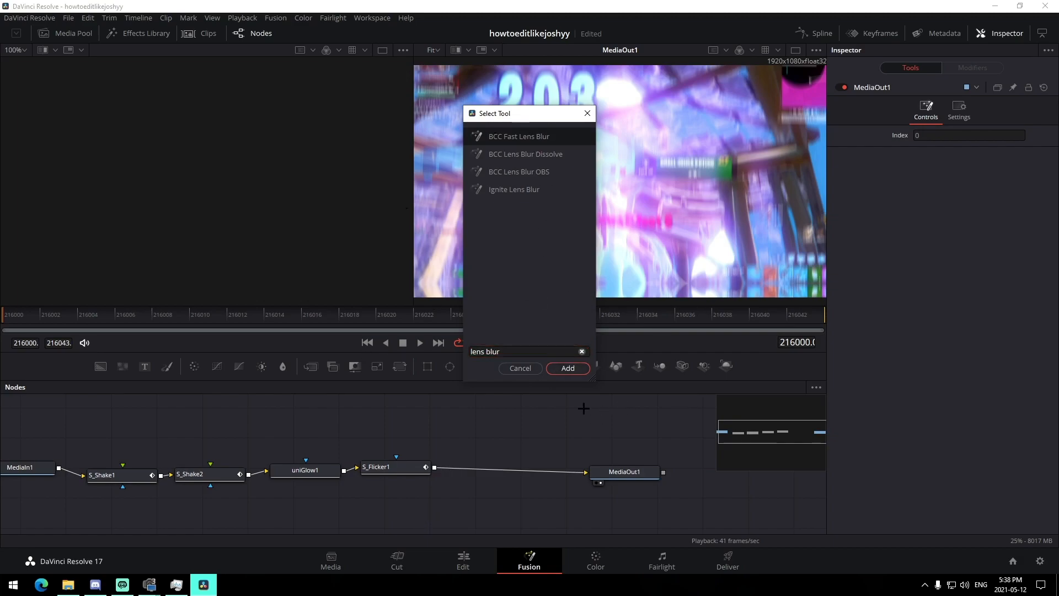
pyautogui.click(564, 367)
pyautogui.click(499, 467)
# - Expand the lens blur node's Iris, Z Map, Noise, Highlights, Post and PixelChooser parameter groups
pyautogui.click(842, 154)
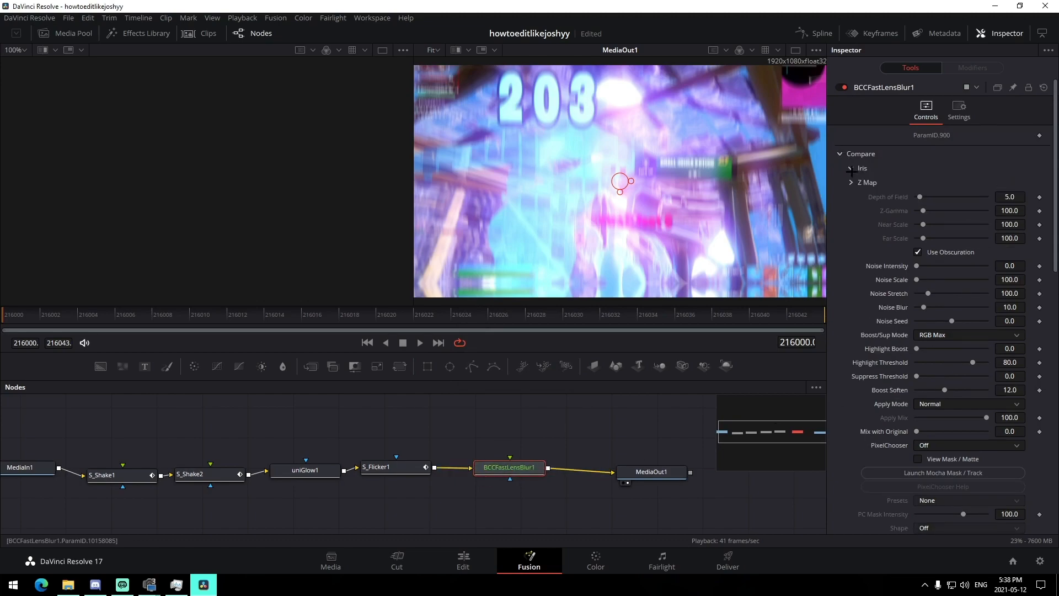
pyautogui.click(850, 197)
pyautogui.click(840, 216)
pyautogui.click(851, 230)
pyautogui.click(851, 245)
pyautogui.click(851, 259)
pyautogui.click(851, 288)
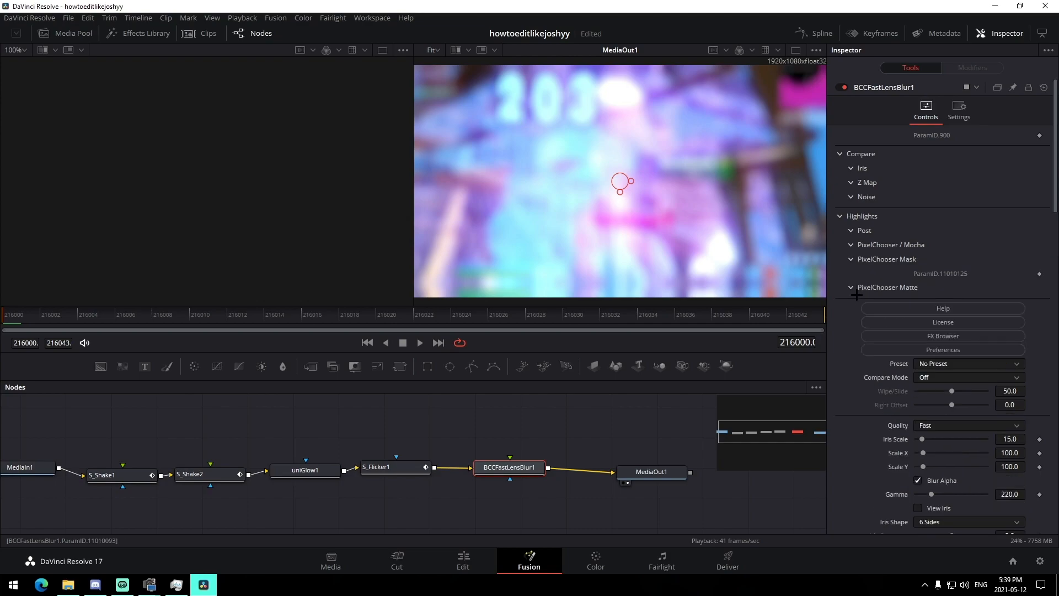
# - Set the lens blur's Iris Scale to 9 and its Gamma to 400
pyautogui.scroll(-3, 900, 348)
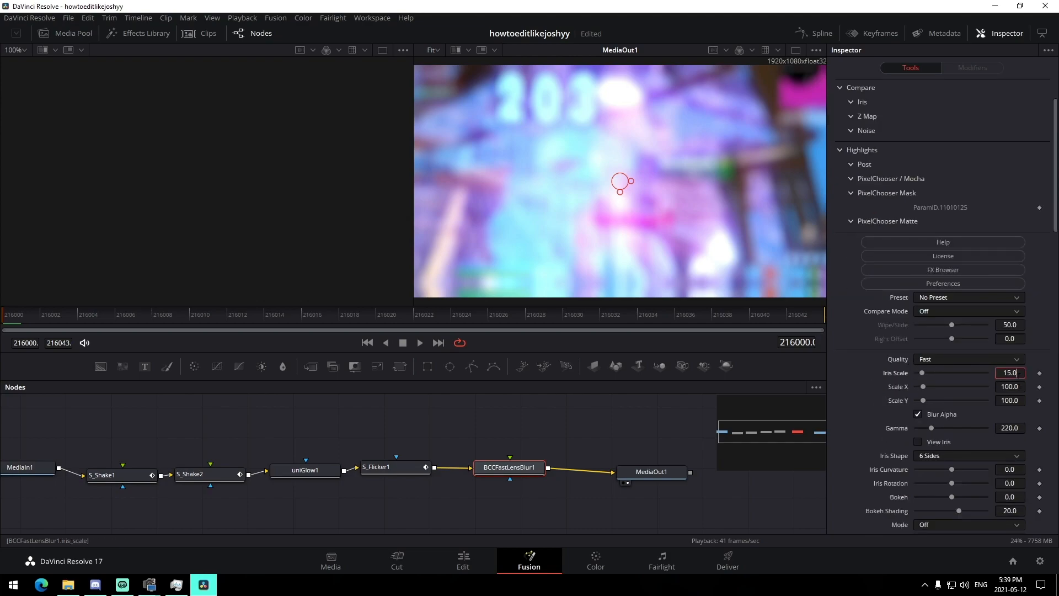
pyautogui.write('9')
pyautogui.press('Tab')
pyautogui.doubleClick(1014, 426)
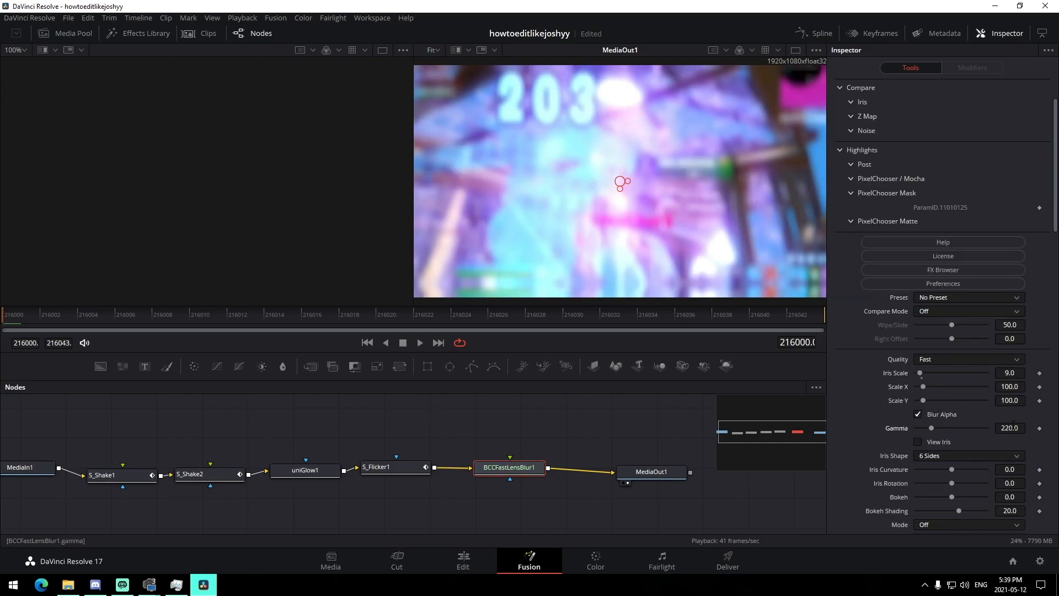
pyautogui.press('Tab')
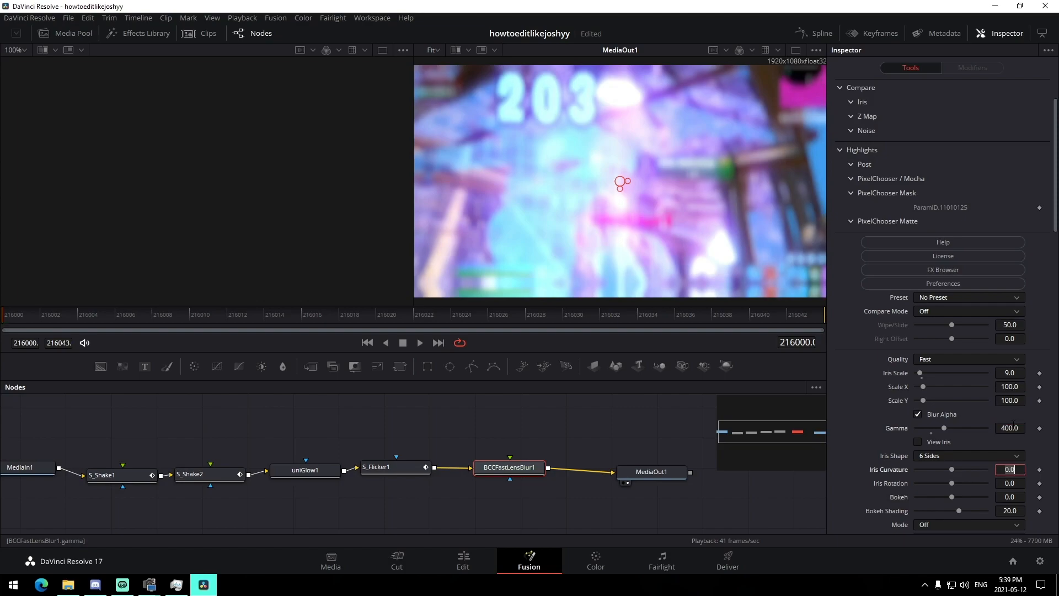
# - Keyframe the lens blur's Iris Scale at the first frame, bring it to 0 at frame 216017, and play back the blur
pyautogui.moveTo(1018, 374); pyautogui.dragTo(985, 374)
pyautogui.click(1039, 373)
pyautogui.click(126, 319)
pyautogui.click(311, 318)
pyautogui.moveTo(919, 375); pyautogui.dragTo(910, 375)
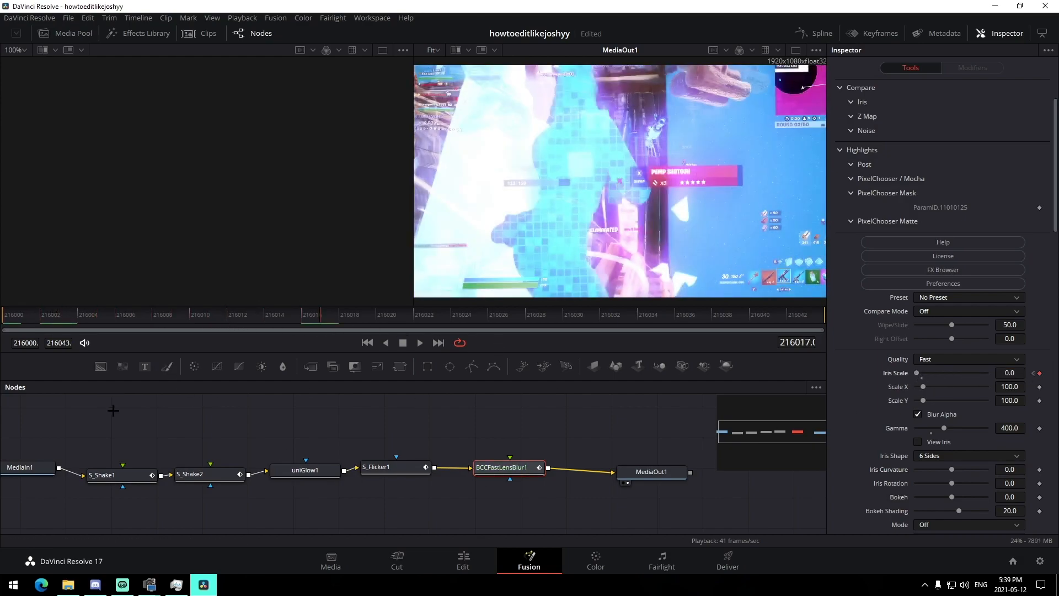
pyautogui.click(184, 496)
pyautogui.press('space')
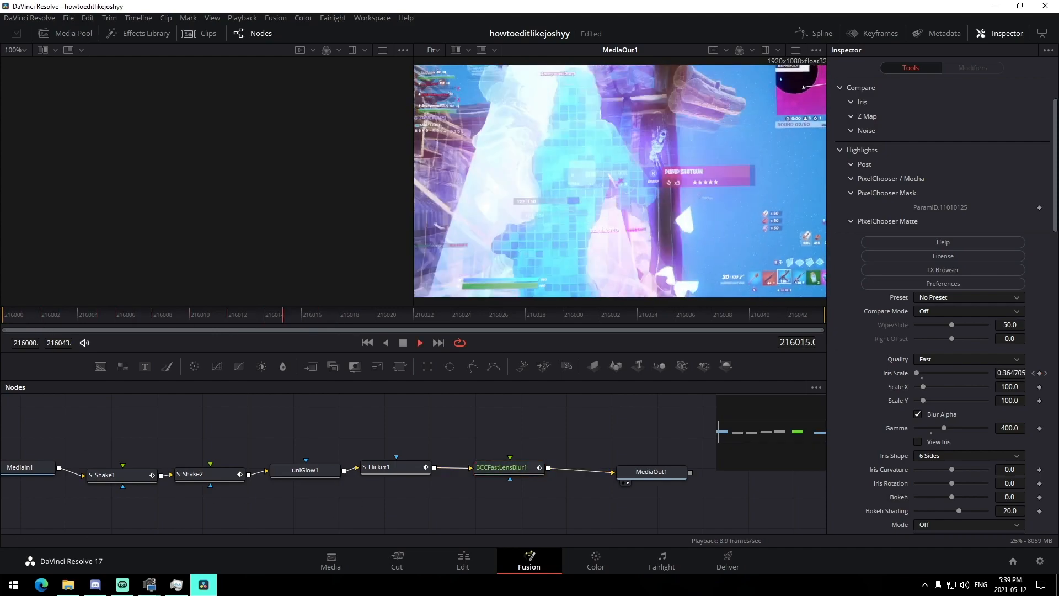
pyautogui.press('space')
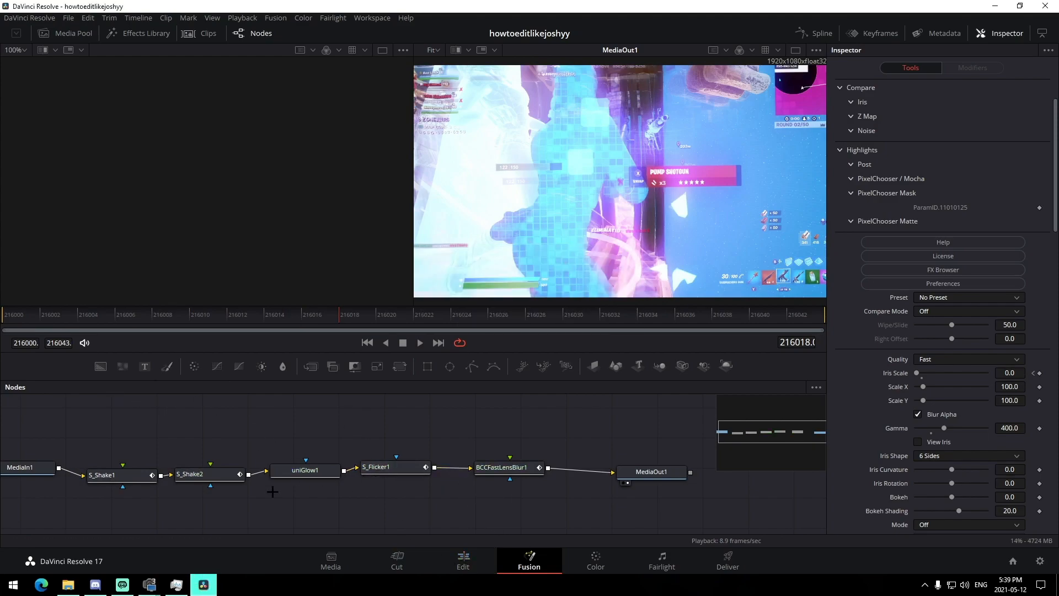
# - Return to the Edit page and paste the adjustment clip on Video 2 at the second kill marker, 01:00:07:01
pyautogui.click(463, 560)
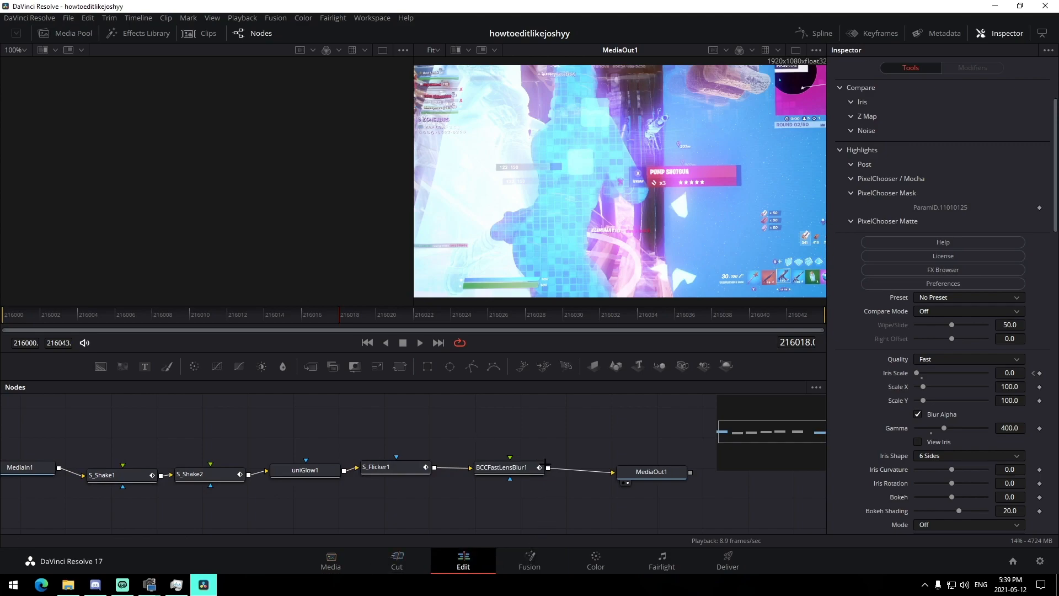
pyautogui.scroll(-5, 711, 381)
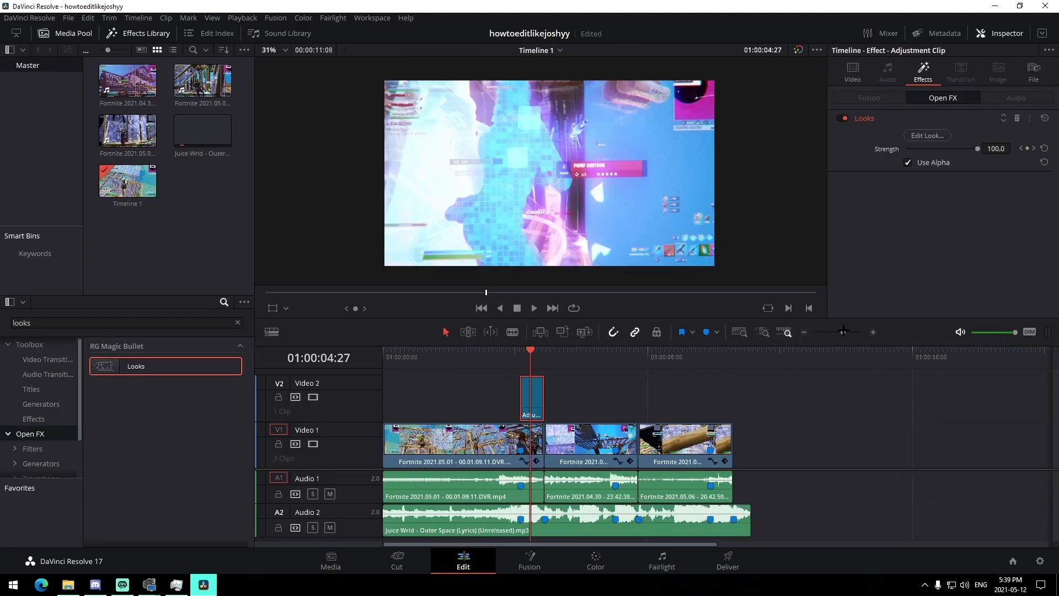
pyautogui.click(690, 348)
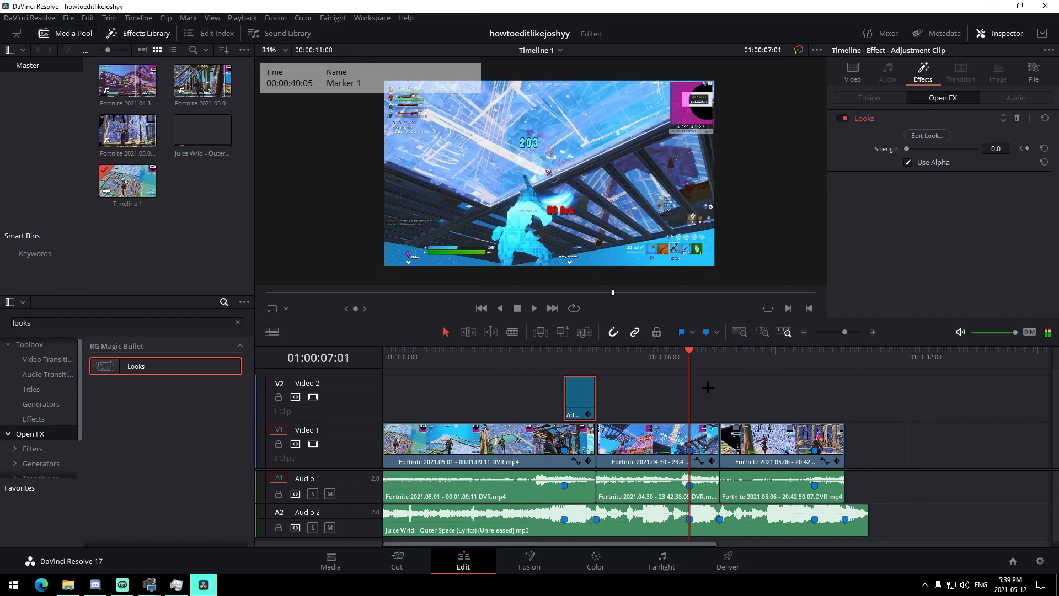
pyautogui.scroll(4, 857, 353)
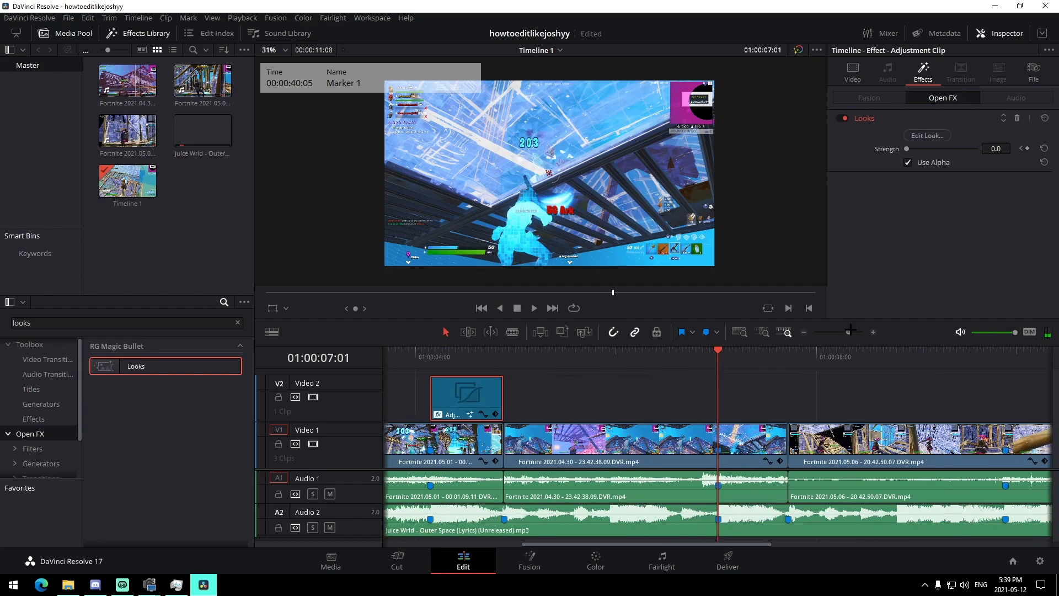
pyautogui.scroll(-4, 861, 395)
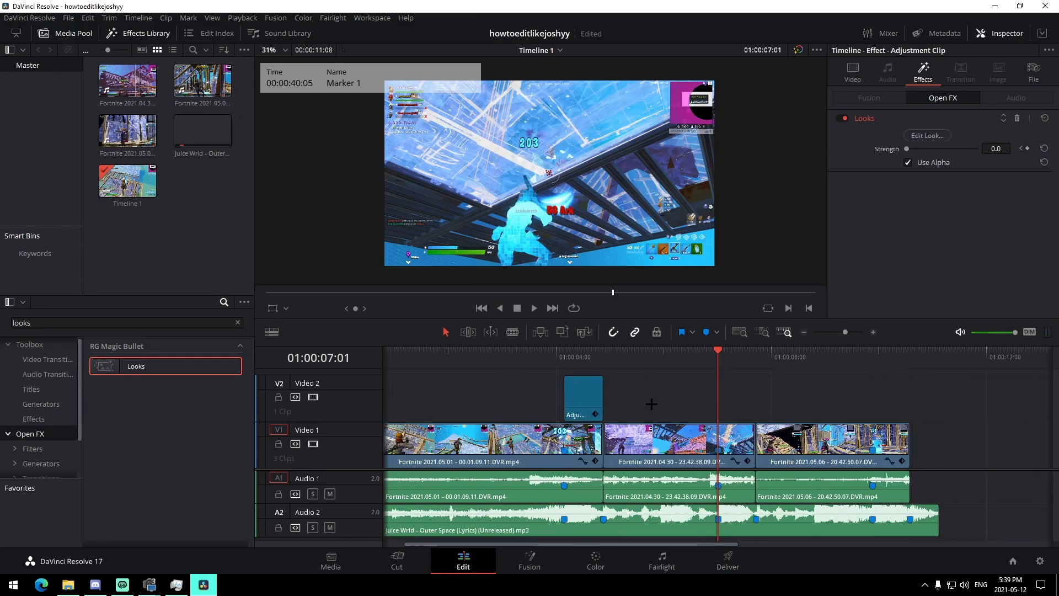
pyautogui.hotkey('ctrl', 'v')
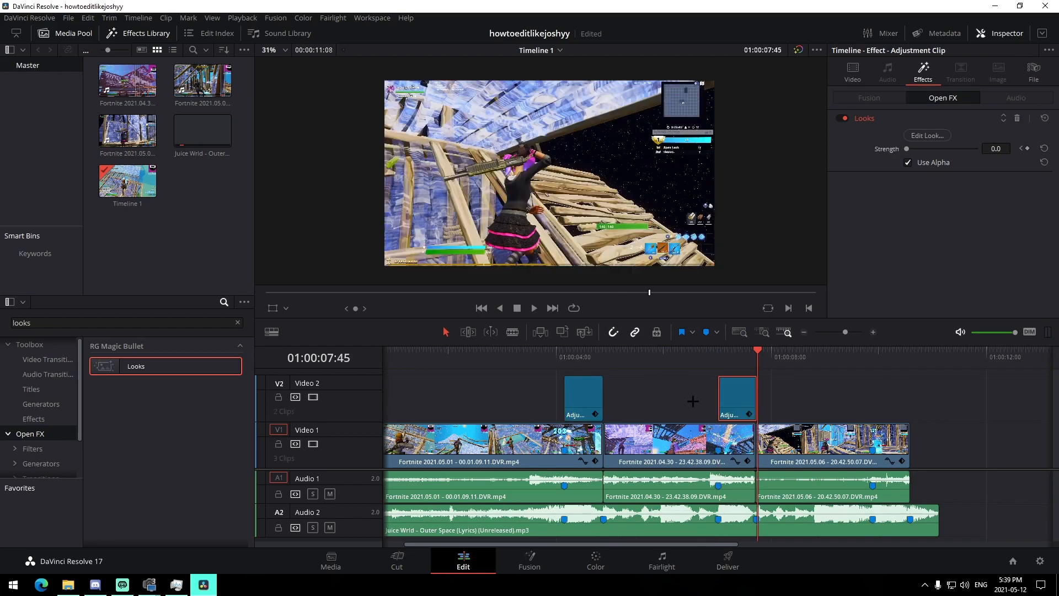
# - Trim the end of the pasted adjustment clip to match the end of the second Fortnite clip beneath it
pyautogui.click(718, 363)
pyautogui.scroll(4, 852, 356)
pyautogui.moveTo(778, 408)
pyautogui.mouseDown()
pyautogui.moveTo(832, 407)
pyautogui.moveTo(771, 408)
pyautogui.mouseUp()
pyautogui.moveTo(849, 397); pyautogui.dragTo(842, 397)
pyautogui.scroll(-4, 701, 389)
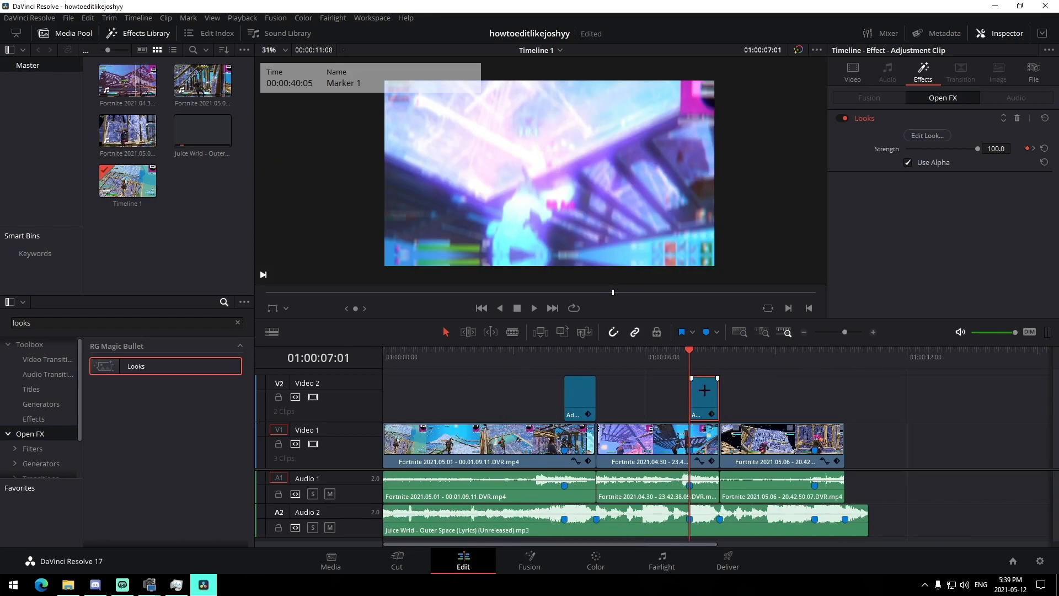
# - Paste the adjustment clip on Video 2 at the third kill marker, 01:00:09:53
pyautogui.click(816, 361)
pyautogui.scroll(4, 794, 386)
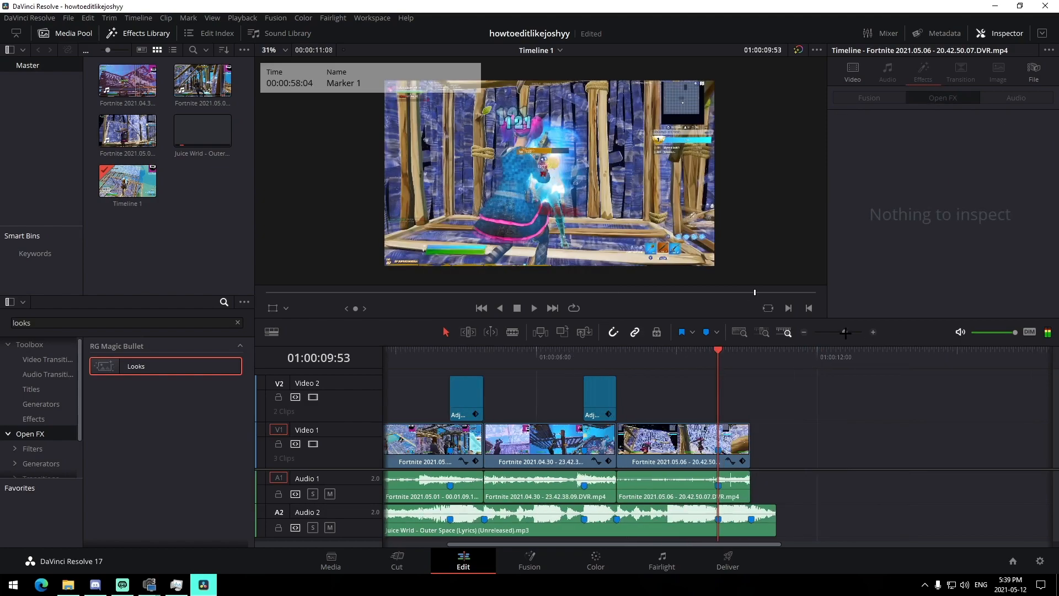
pyautogui.hotkey('ctrl', 'v')
pyautogui.click(721, 362)
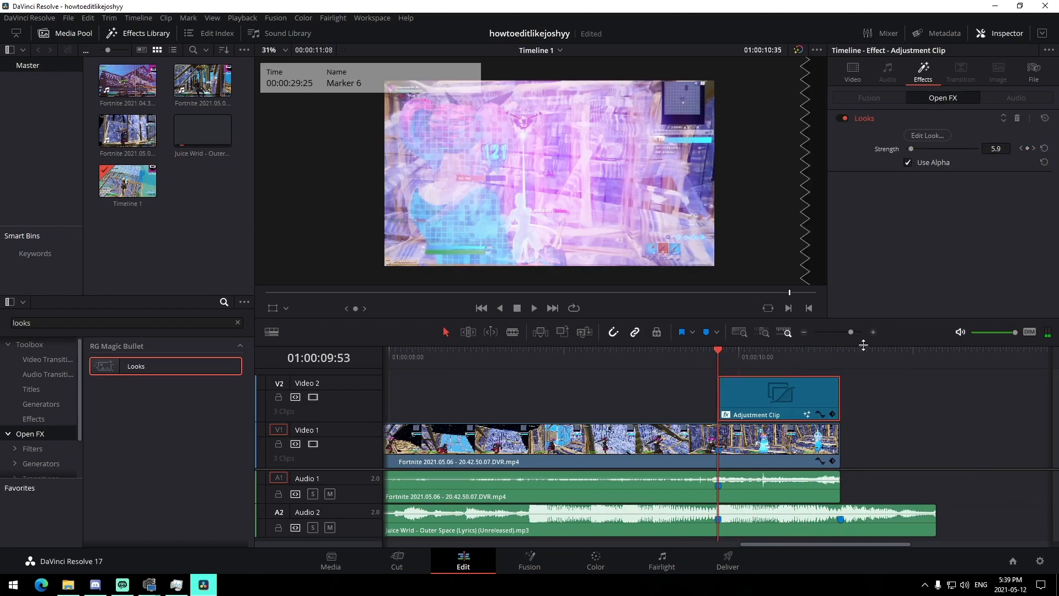
pyautogui.scroll(-4, 792, 416)
pyautogui.scroll(4, 716, 417)
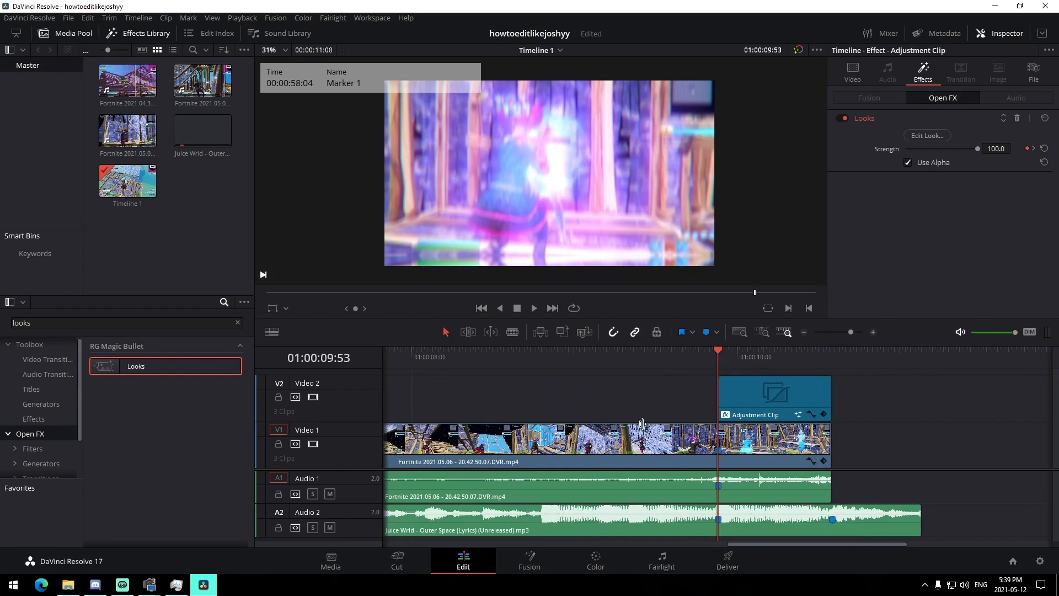
pyautogui.scroll(-4, 821, 342)
# - Add a new Adjustment Clip on Video 3 above the first kill and trim its end to the first kill marker at 01:00:04:09
pyautogui.click(564, 357)
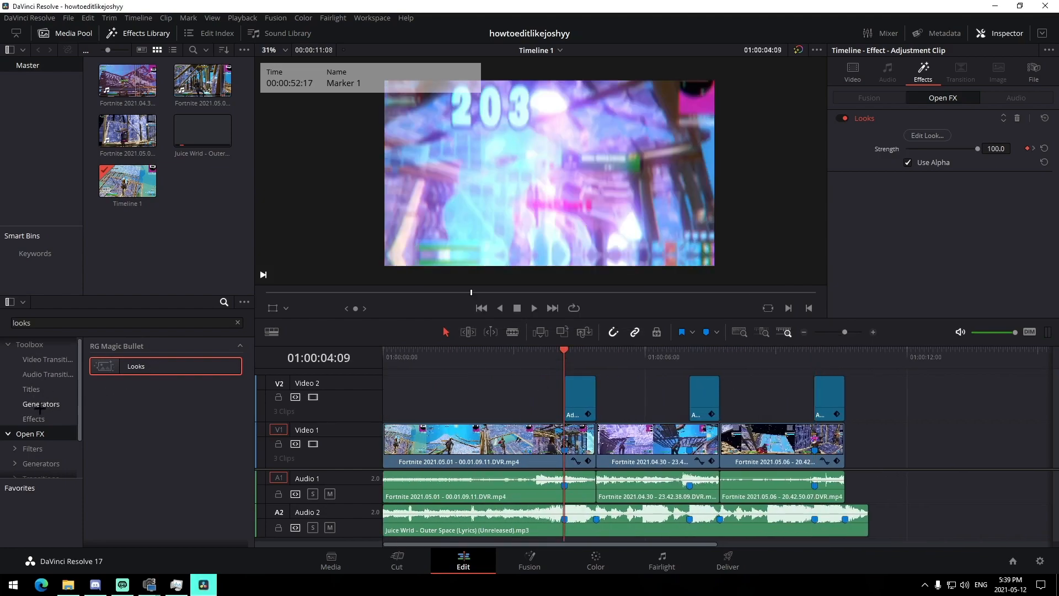
pyautogui.click(239, 323)
pyautogui.moveTo(150, 367); pyautogui.dragTo(508, 375)
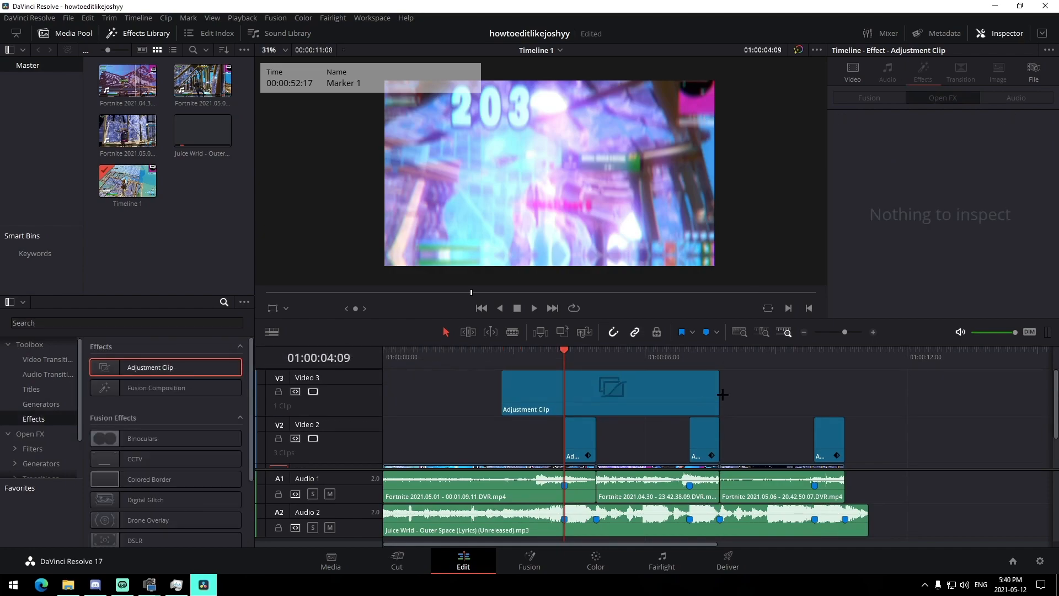
pyautogui.moveTo(718, 394); pyautogui.dragTo(556, 402)
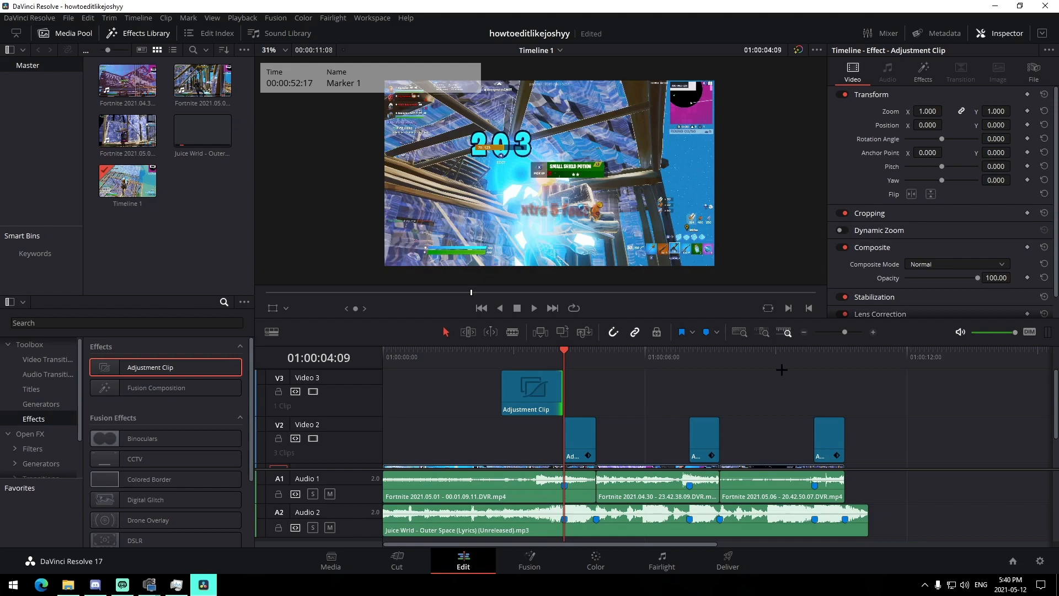
# - Trim the start of the Video 3 adjustment clip to 01:00:03:31 so it covers only the buildup before the first kill
pyautogui.scroll(-2, 667, 394)
pyautogui.scroll(10, 664, 395)
pyautogui.keyDown('alt'); pyautogui.click(660, 396); pyautogui.keyUp('alt')
pyautogui.moveTo(693, 394); pyautogui.dragTo(713, 384)
pyautogui.scroll(-5, 662, 381)
pyautogui.moveTo(642, 354)
pyautogui.mouseDown()
pyautogui.moveTo(631, 354)
pyautogui.moveTo(641, 354)
pyautogui.mouseUp()
pyautogui.moveTo(579, 393); pyautogui.dragTo(657, 394)
pyautogui.click(654, 357)
pyautogui.click(689, 386)
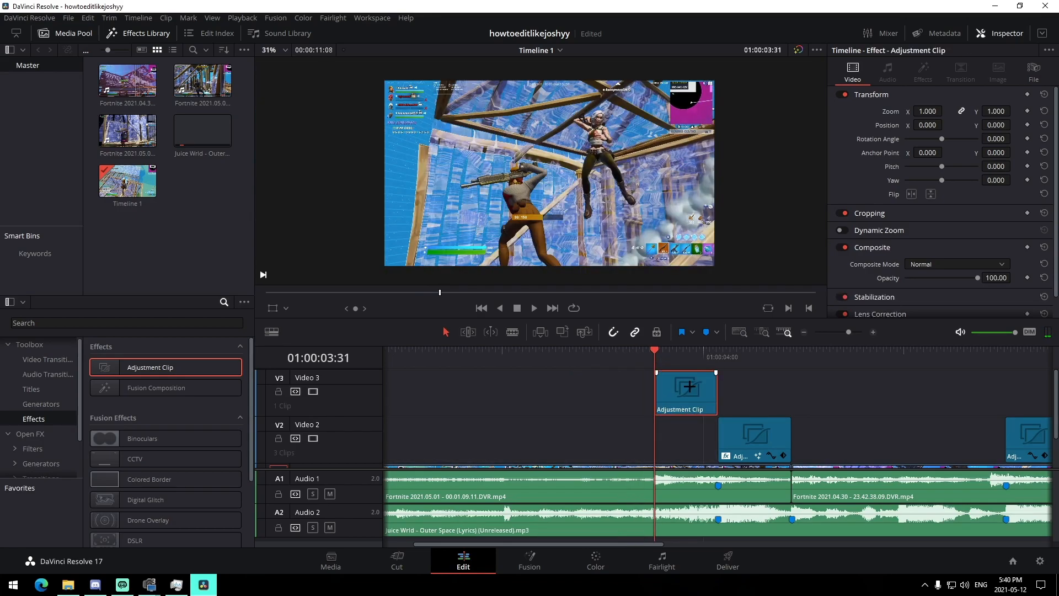
# - Open the buildup clip in Fusion and bring JoshyyWarpShakeBuildup.setting from the E: drive's DAVINCI PRESETS > Buildups folder into the node graph
pyautogui.click(530, 557)
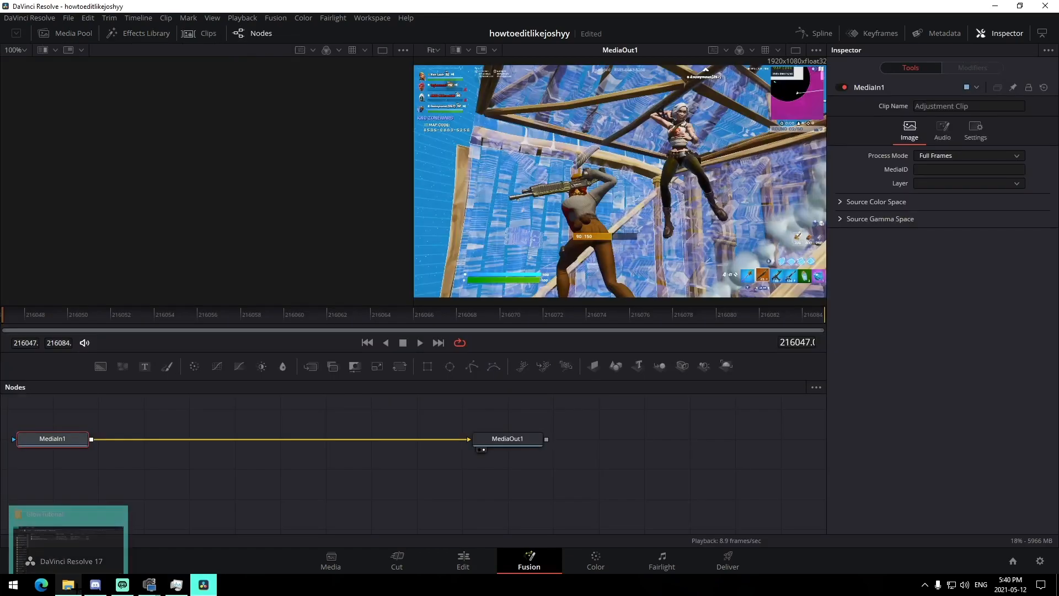
pyautogui.click(68, 585)
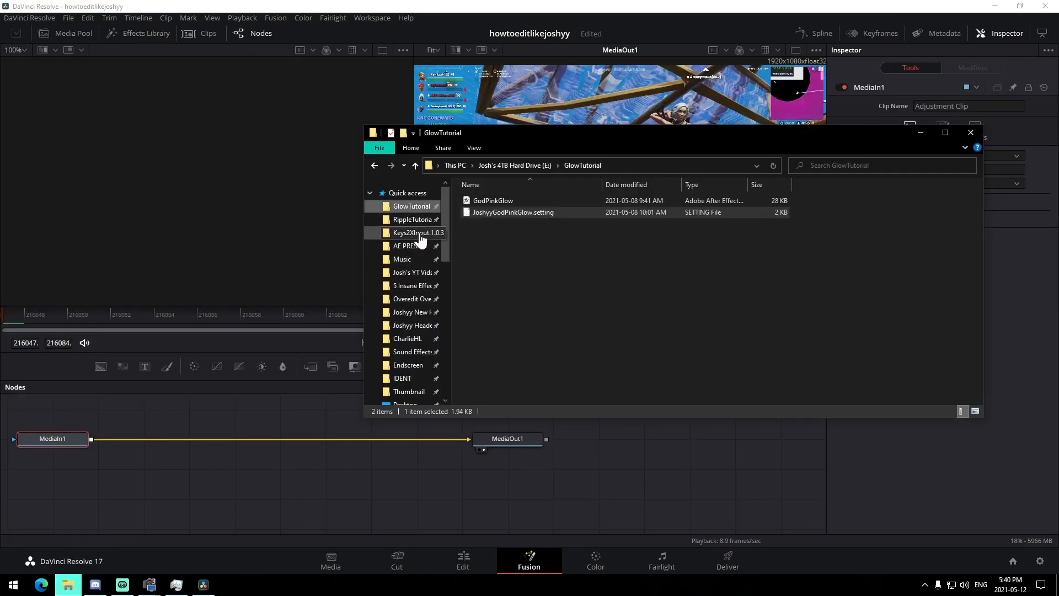
pyautogui.scroll(-8, 411, 383)
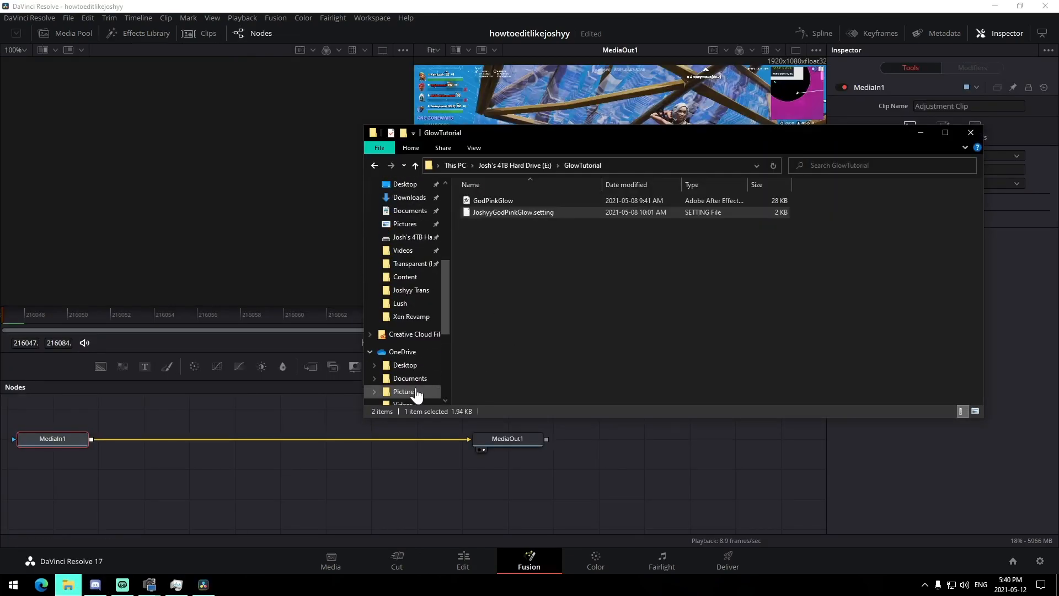
pyautogui.scroll(-2, 417, 396)
pyautogui.click(415, 374)
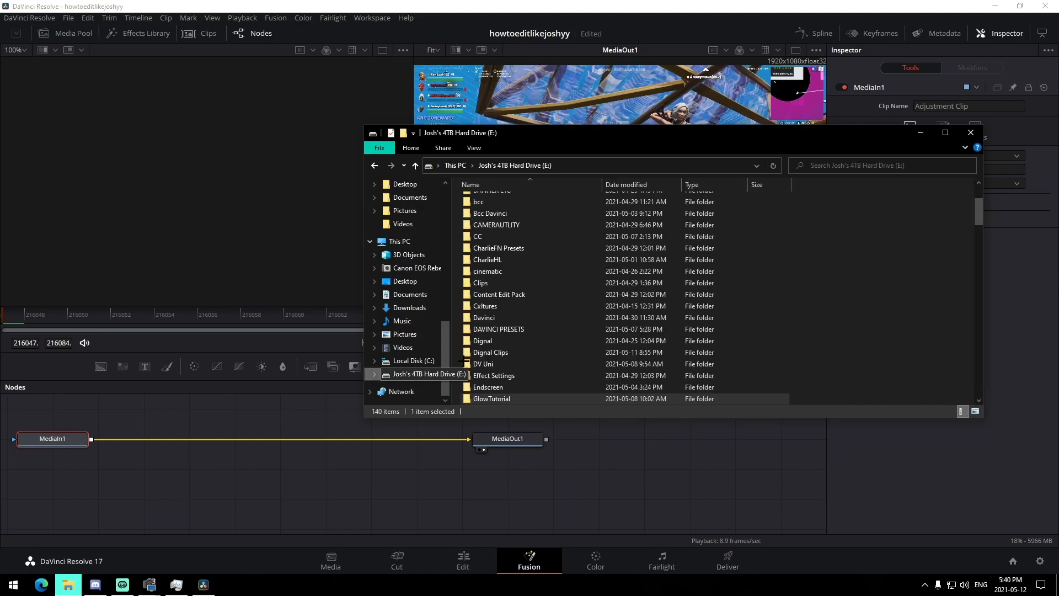
pyautogui.doubleClick(506, 329)
pyautogui.doubleClick(541, 213)
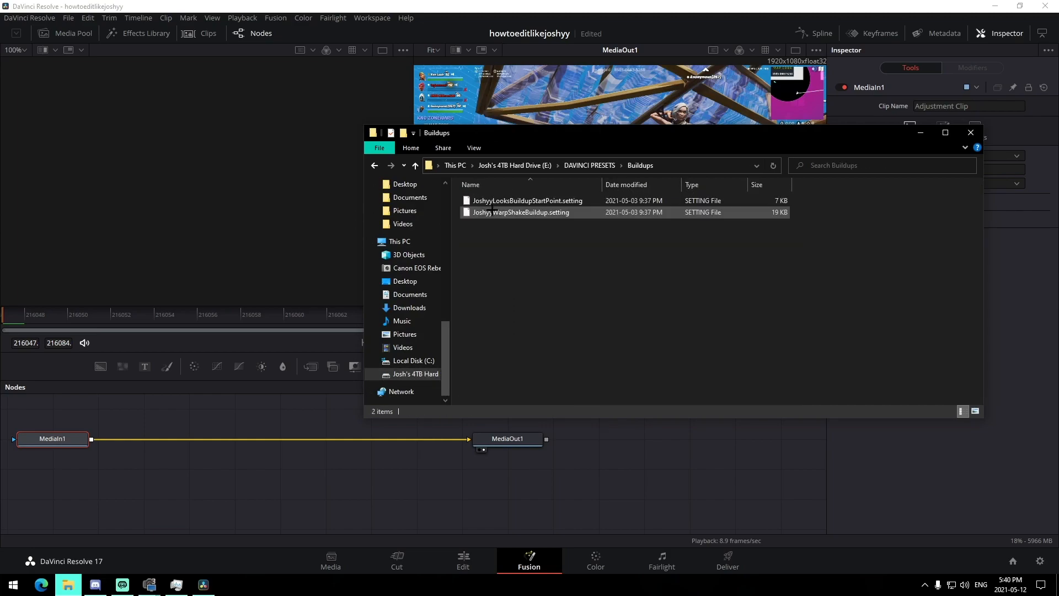
pyautogui.moveTo(540, 212); pyautogui.dragTo(315, 509)
# - Delete the unneeded imported preset nodes and insert the S_Shake1 node between MediaIn1 and MediaOut1
pyautogui.click(294, 475)
pyautogui.click(303, 504)
pyautogui.press('Delete')
pyautogui.moveTo(210, 505); pyautogui.dragTo(260, 431)
# - Keyframe the S_Shake1 Amplitude from 0 at the first frame to 1 at frame 216084, and play back the shake
pyautogui.click(1045, 226)
pyautogui.click(1039, 226)
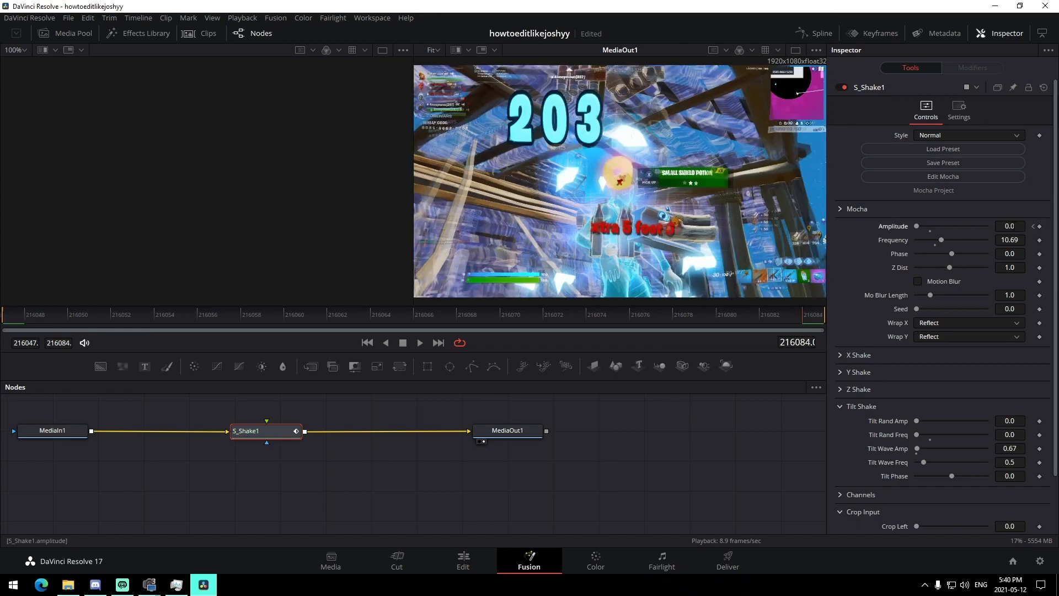
pyautogui.write('1')
pyautogui.press('Tab')
pyautogui.click(763, 430)
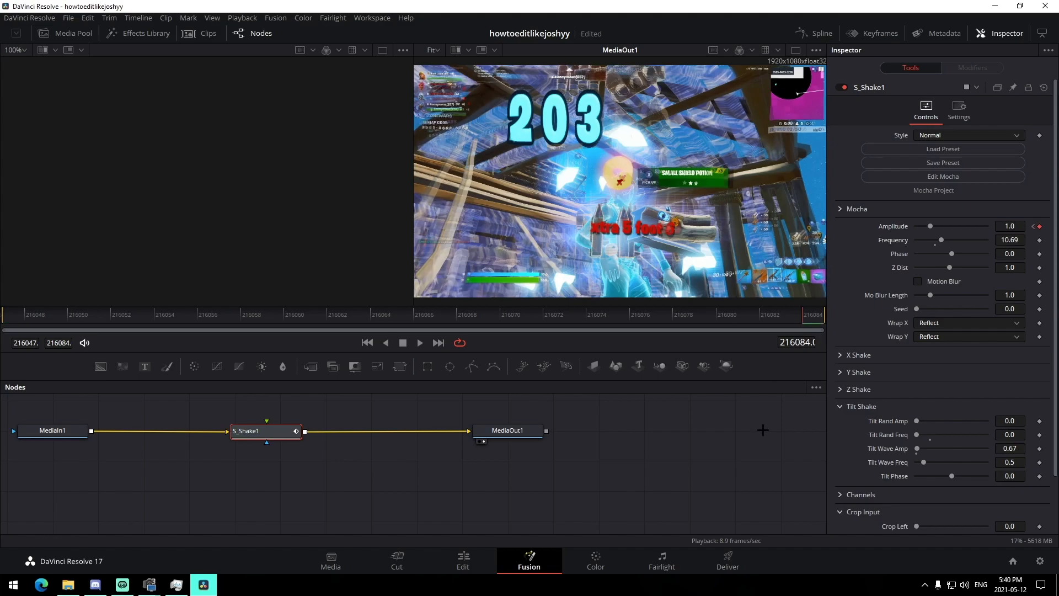
pyautogui.press('space')
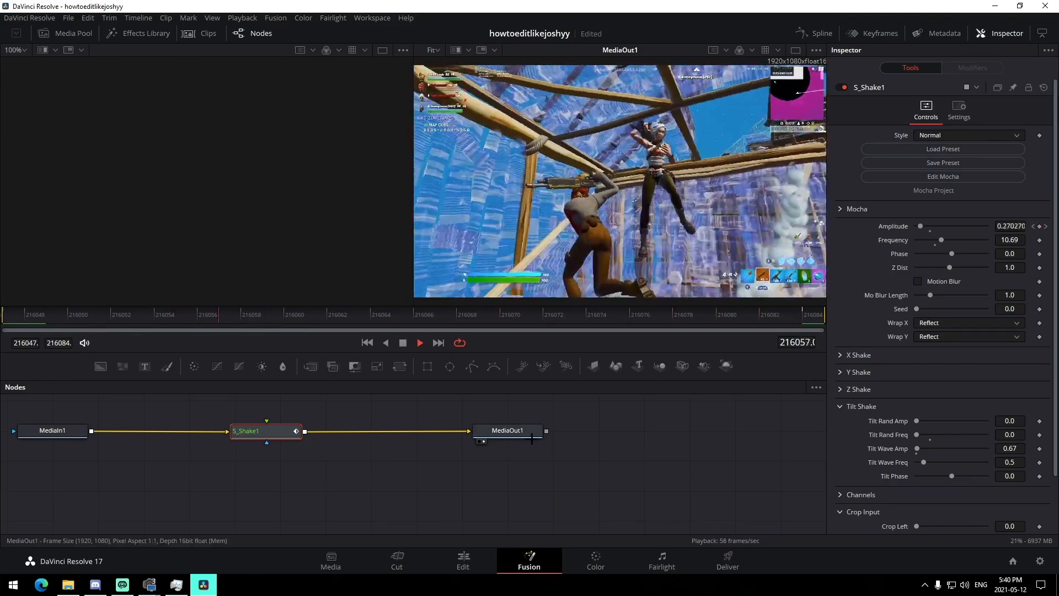
pyautogui.press('space')
# - Add an S_Vignette node and connect it between S_Shake1 and MediaOut1
pyautogui.click(430, 469)
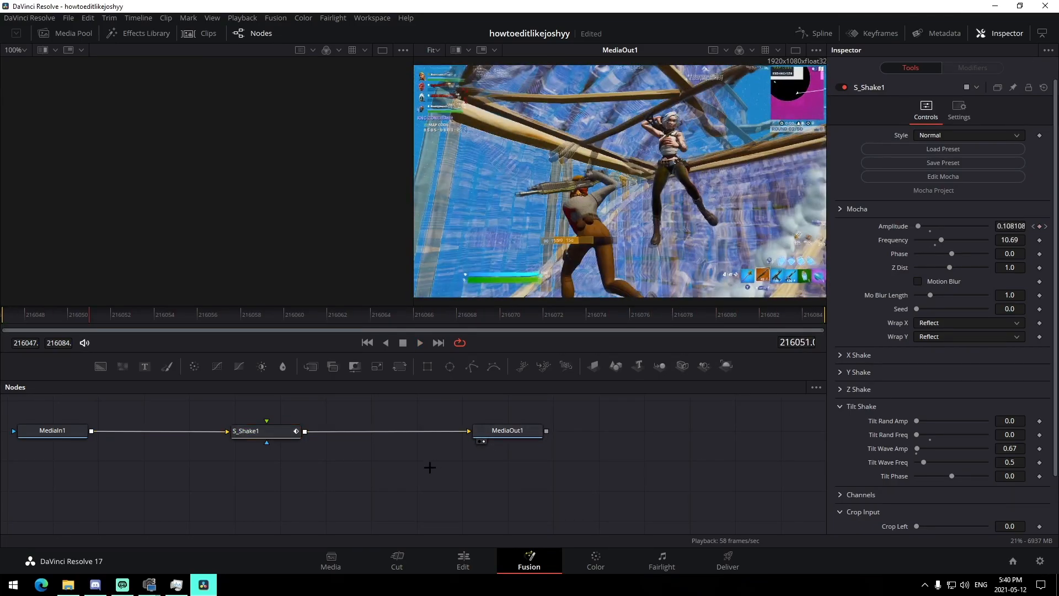
pyautogui.moveTo(430, 468); pyautogui.dragTo(539, 474)
pyautogui.hotkey('shift', 'space')
pyautogui.write('vignette')
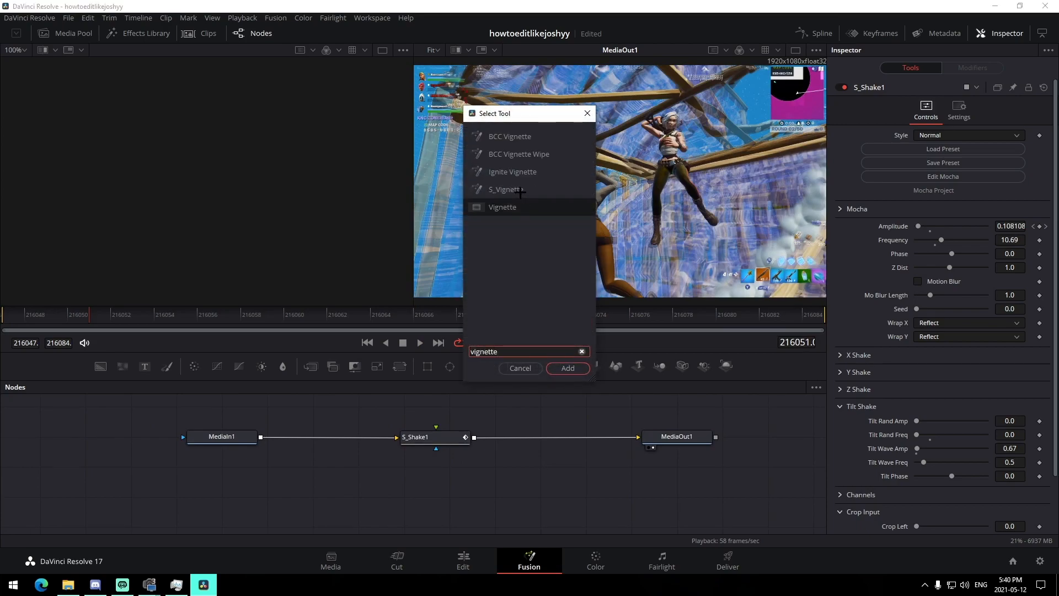
pyautogui.click(520, 191)
pyautogui.click(568, 367)
pyautogui.moveTo(532, 473); pyautogui.dragTo(534, 437)
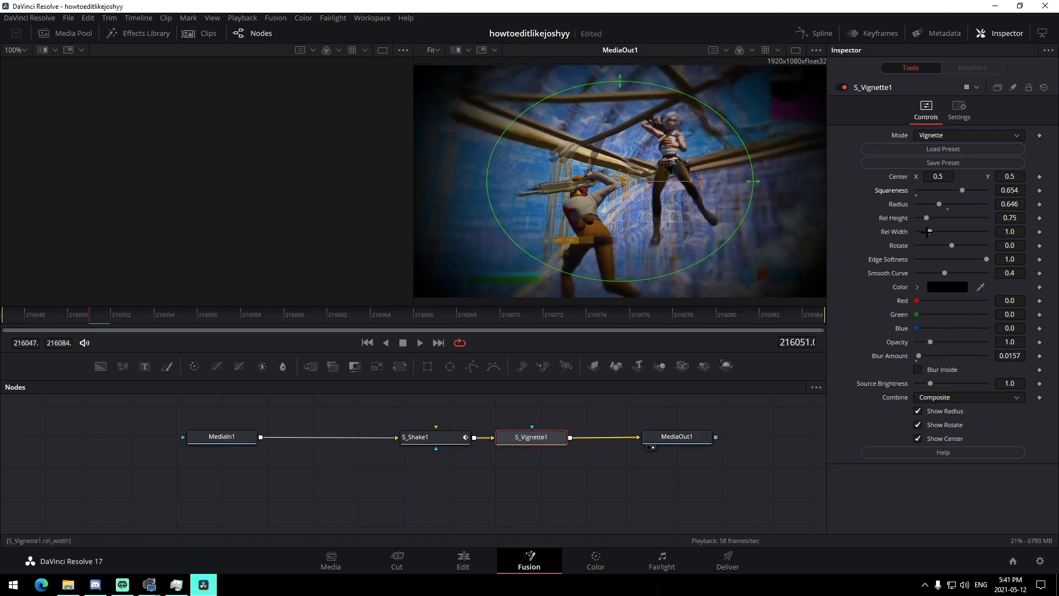
# - Widen the vignette to a Rel Width of 1.336 and reduce its Rel Height to 0.568
pyautogui.moveTo(928, 231); pyautogui.dragTo(935, 232)
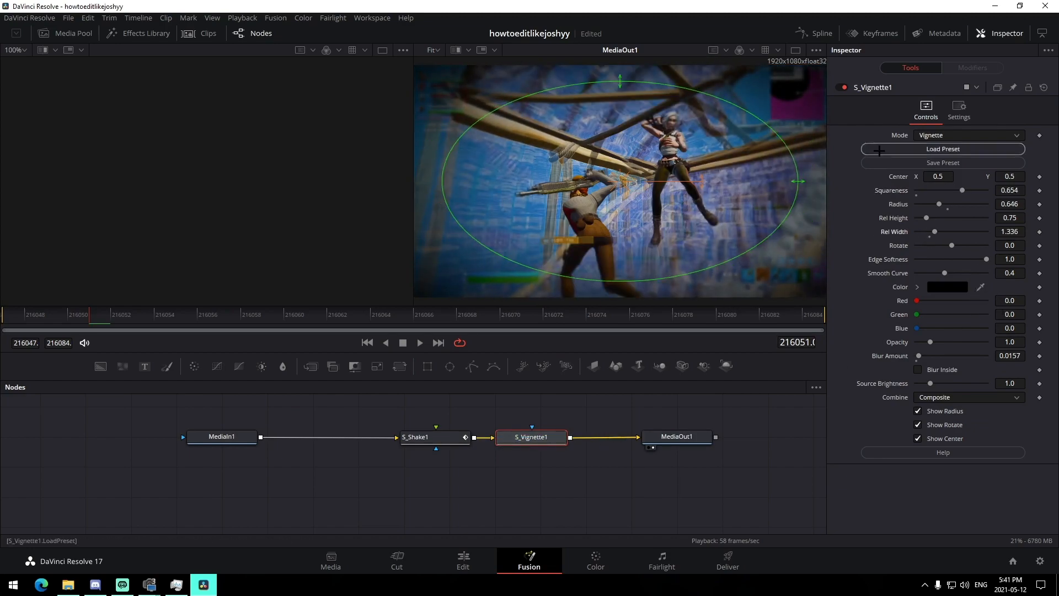
pyautogui.moveTo(798, 181); pyautogui.dragTo(800, 179)
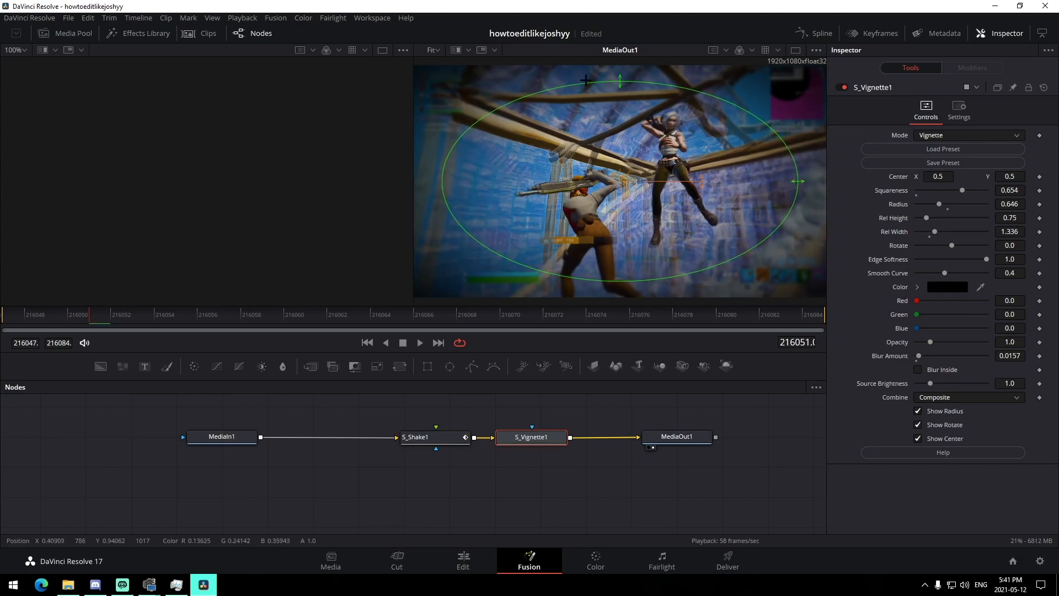
pyautogui.moveTo(620, 81); pyautogui.dragTo(639, 103)
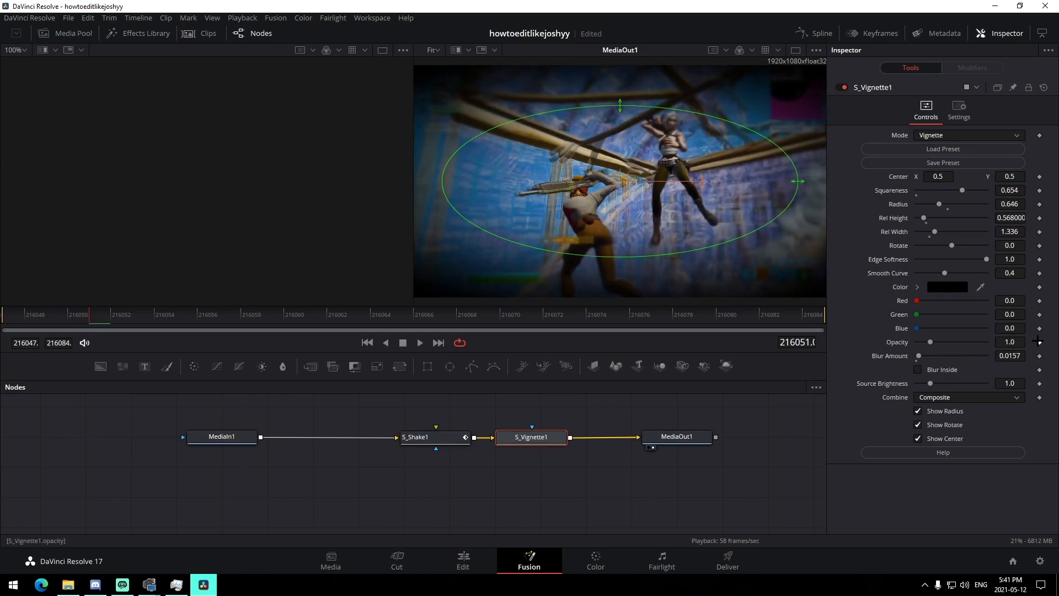
# - Keyframe the vignette's Opacity from 0 at frame 216047 to 1 at frame 216084, and play back the fade
pyautogui.click(23, 320)
pyautogui.click(1039, 342)
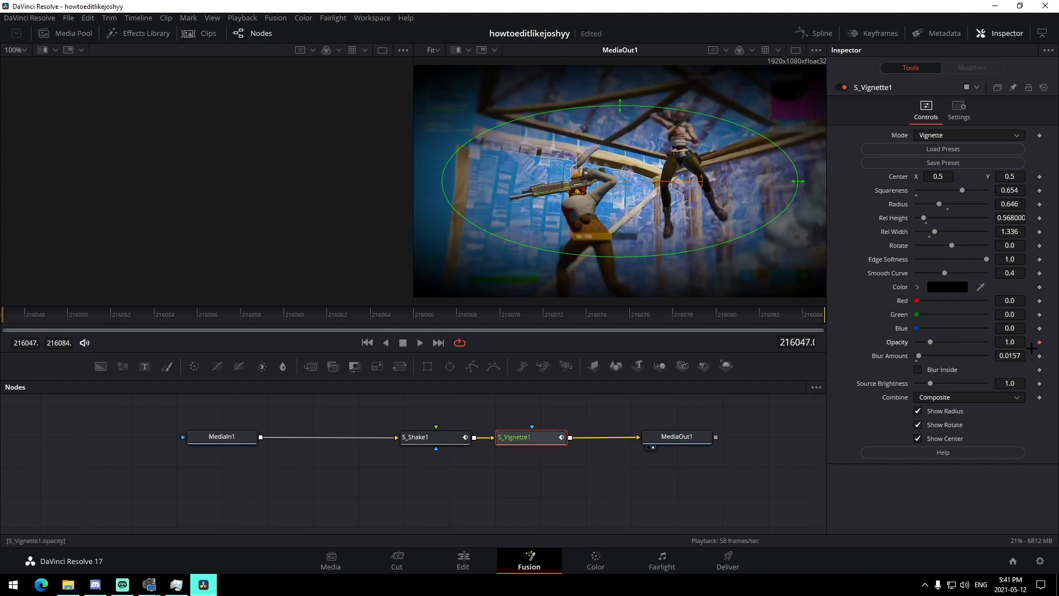
pyautogui.moveTo(929, 343); pyautogui.dragTo(1055, 347)
pyautogui.click(815, 319)
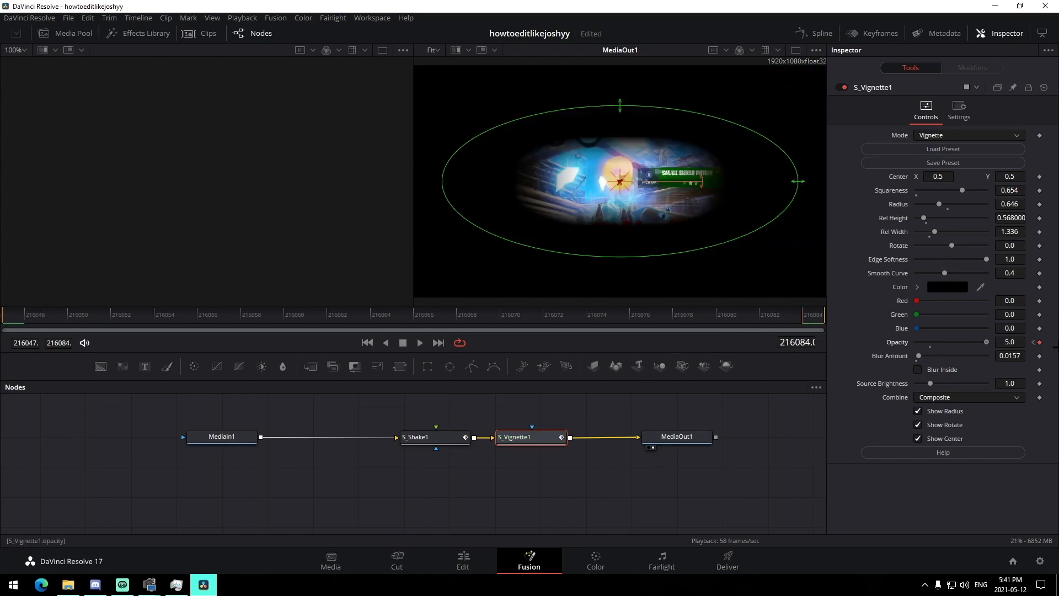
pyautogui.write('1')
pyautogui.press('Return')
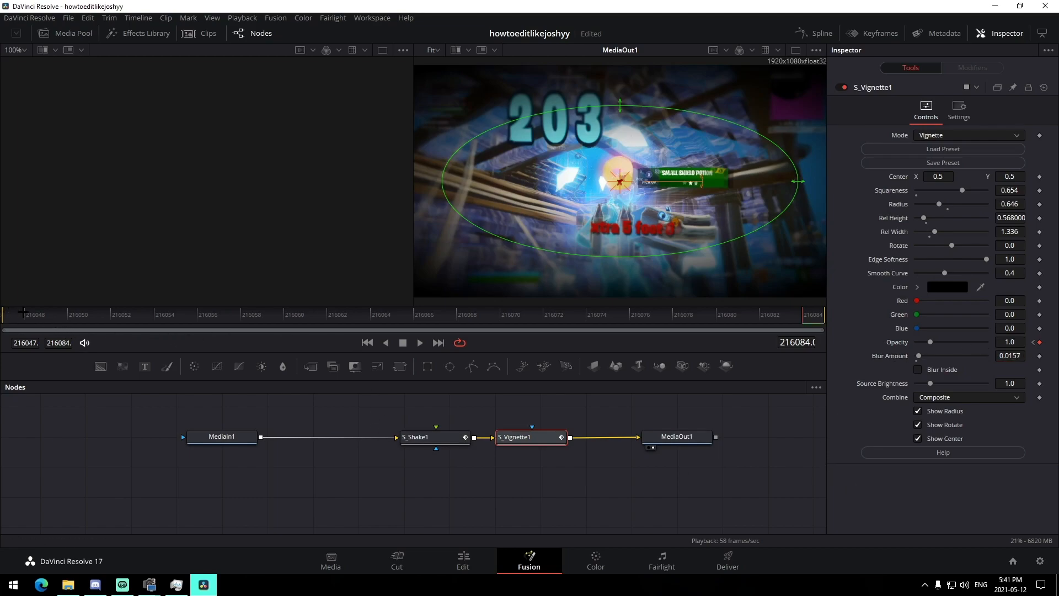
pyautogui.press('space')
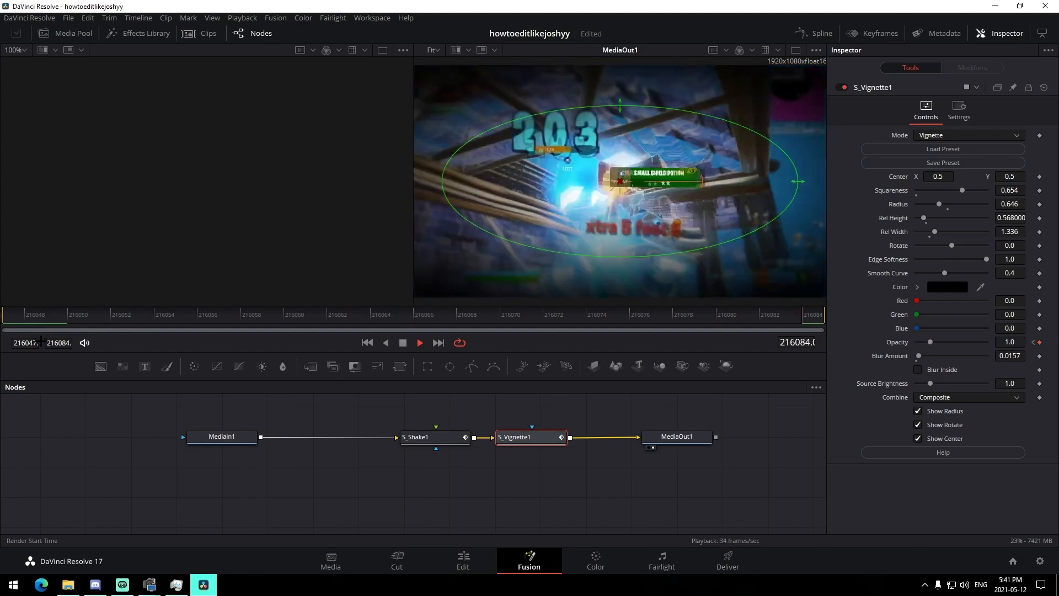
pyautogui.press('space')
# - Raise the vignette's Rel Height to 0.783 and play back the result
pyautogui.moveTo(620, 104); pyautogui.dragTo(622, 80)
pyautogui.press('space')
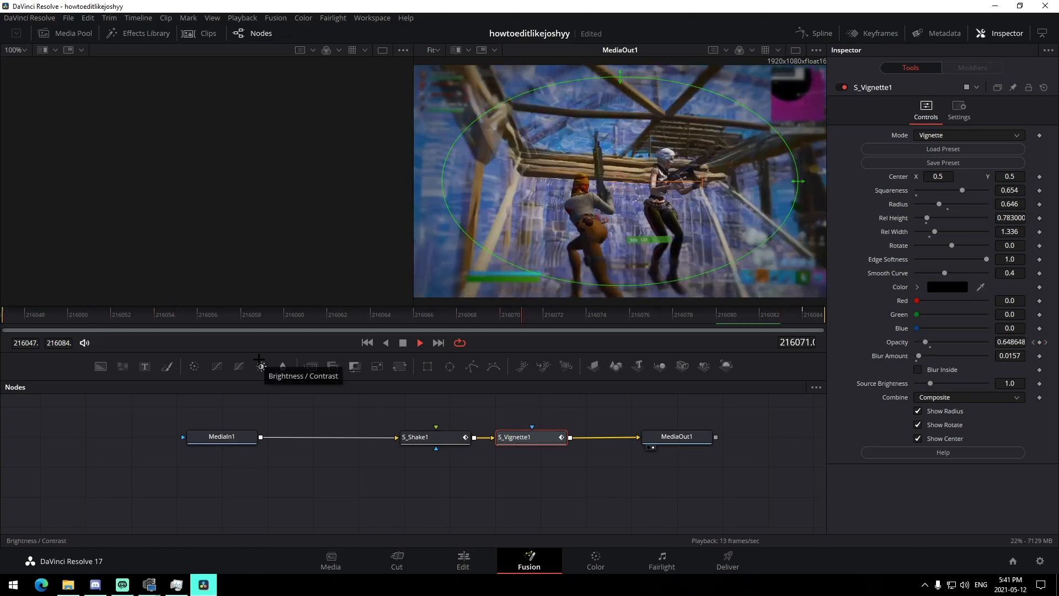
pyautogui.press('space')
# - Return to the Edit page and play back the buildup from its start on the timeline
pyautogui.click(455, 562)
pyautogui.click(655, 350)
pyautogui.press('space')
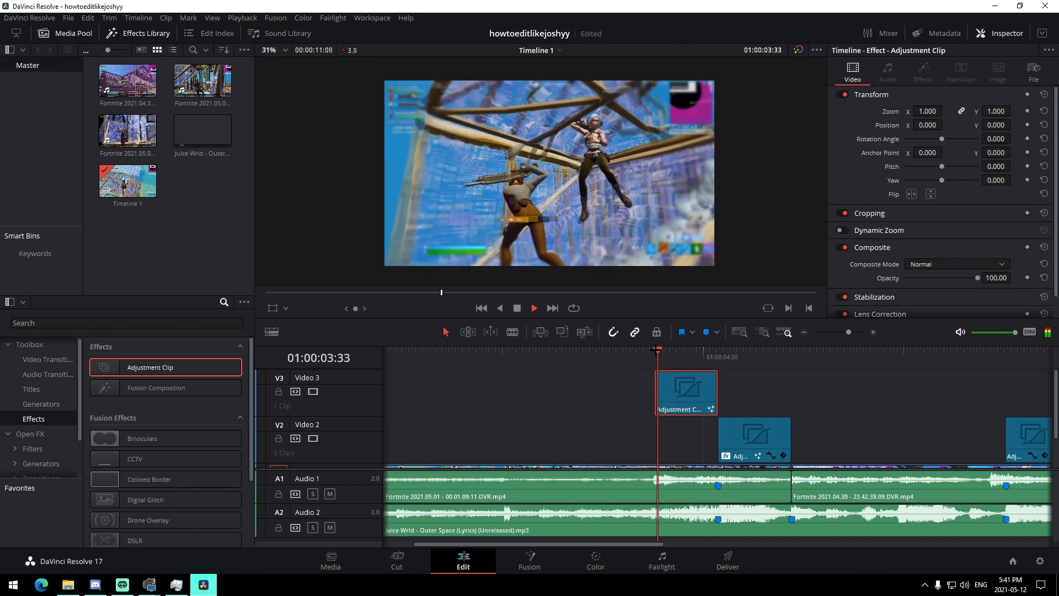
pyautogui.press('space')
# - Reopen the buildup clip in Fusion, set the vignette's Blur Amount to 0, and play it back
pyautogui.click(669, 365)
pyautogui.moveTo(668, 365); pyautogui.dragTo(680, 366)
pyautogui.click(529, 558)
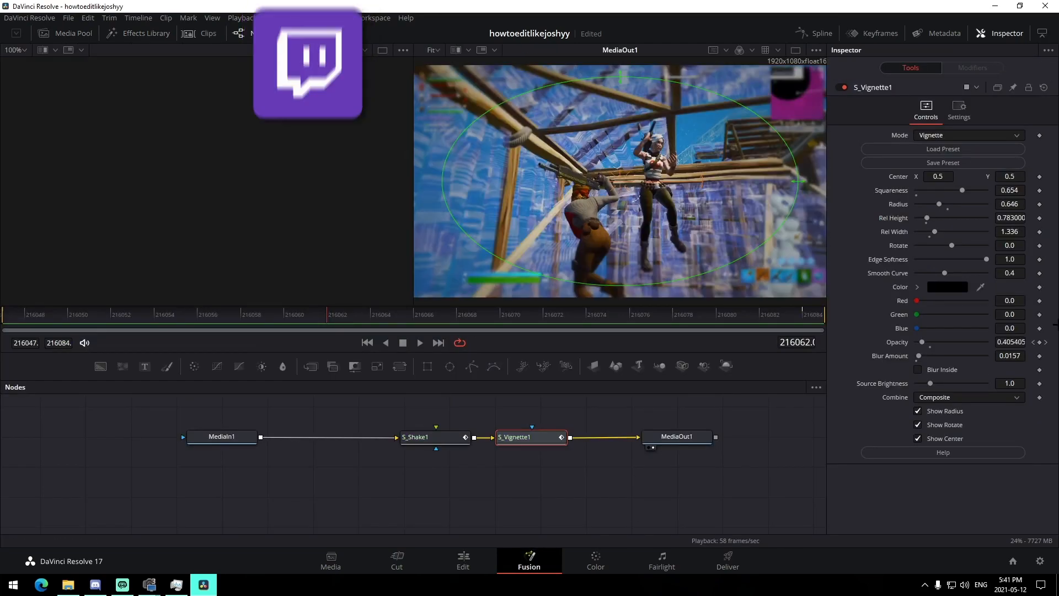
pyautogui.press('space')
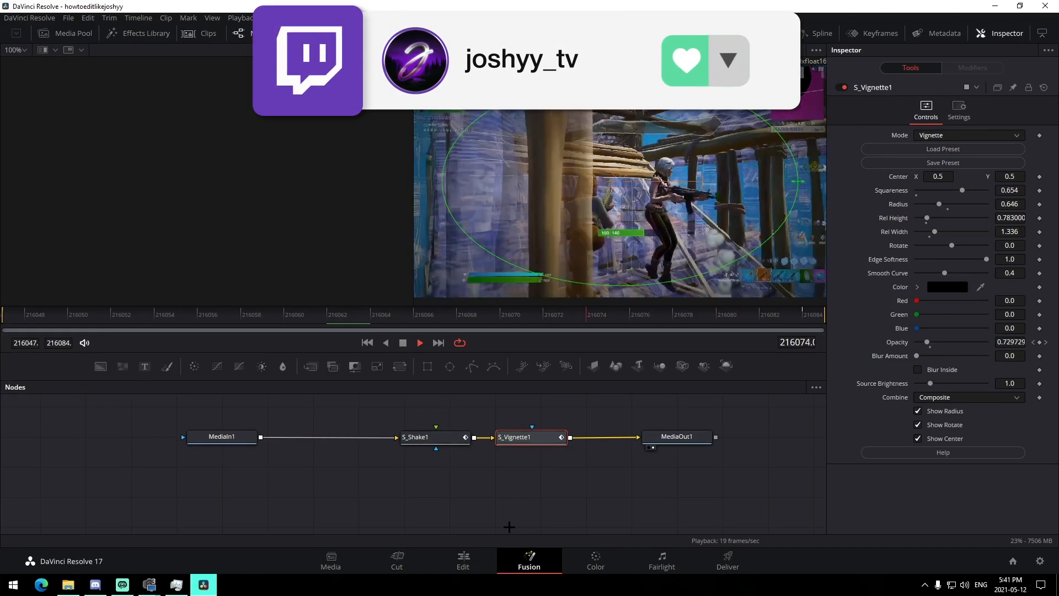
# - Back on the Edit page, paste an adjustment clip onto Video 3 from 01:00:06:19 up to the second kill marker
pyautogui.click(472, 565)
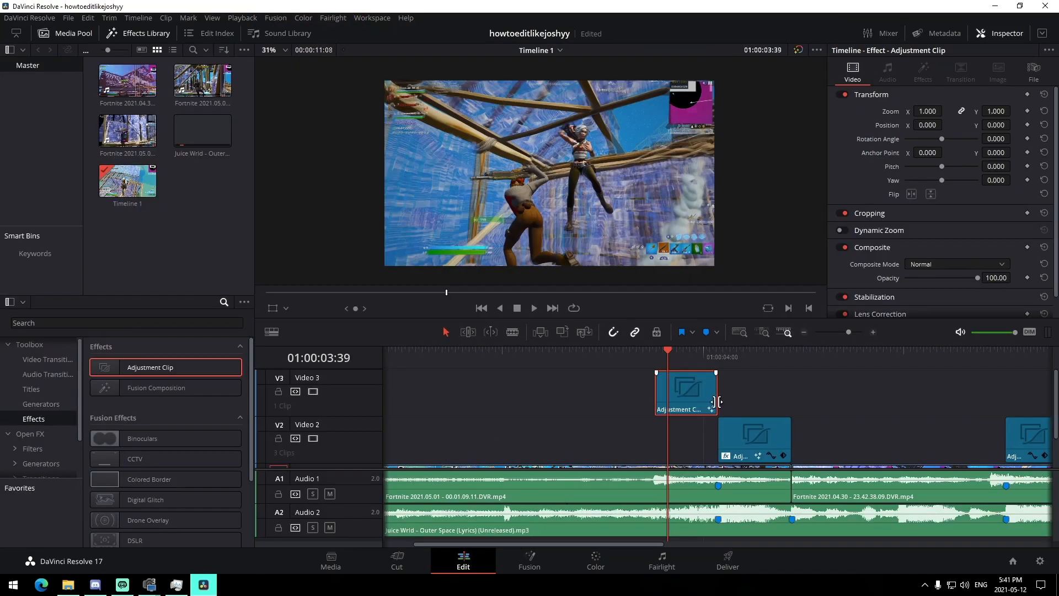
pyautogui.hscroll(5, 853, 395)
pyautogui.moveTo(689, 353); pyautogui.dragTo(683, 356)
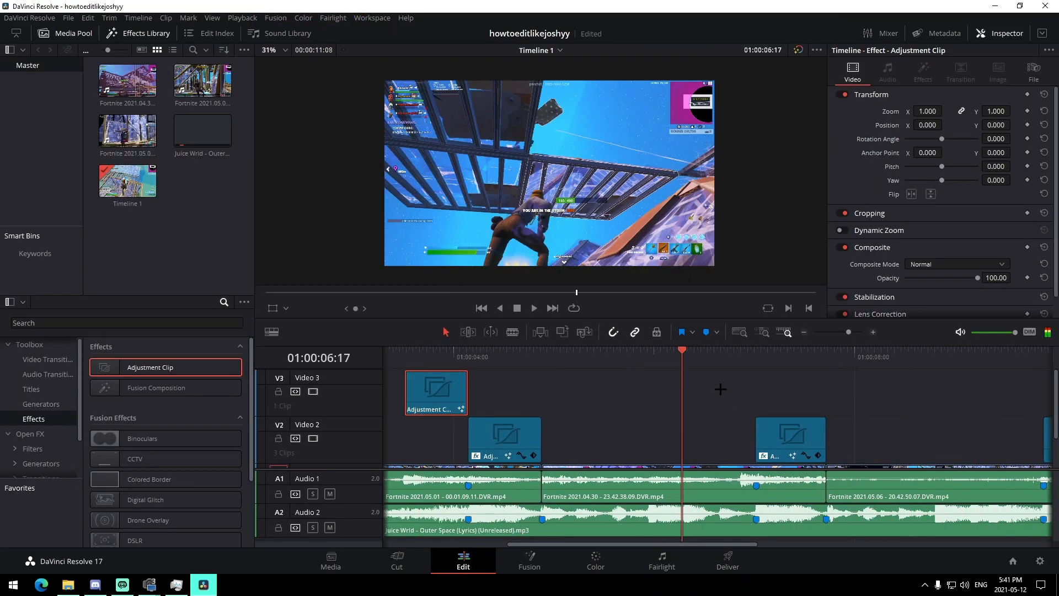
pyautogui.hotkey('ctrl', 'v')
pyautogui.moveTo(726, 408); pyautogui.dragTo(728, 380)
pyautogui.click(689, 357)
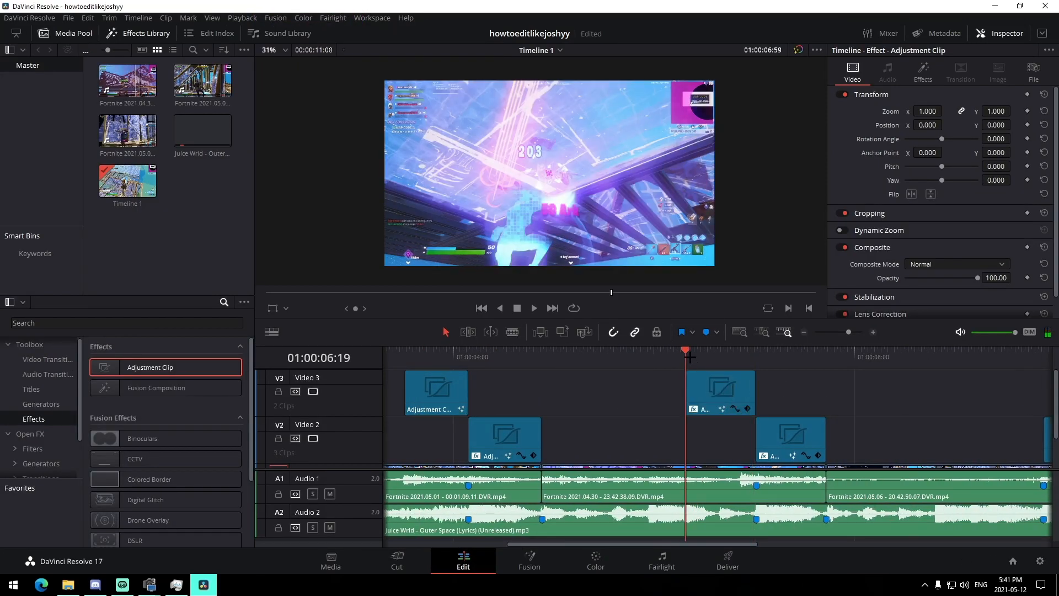
pyautogui.moveTo(848, 332); pyautogui.dragTo(842, 332)
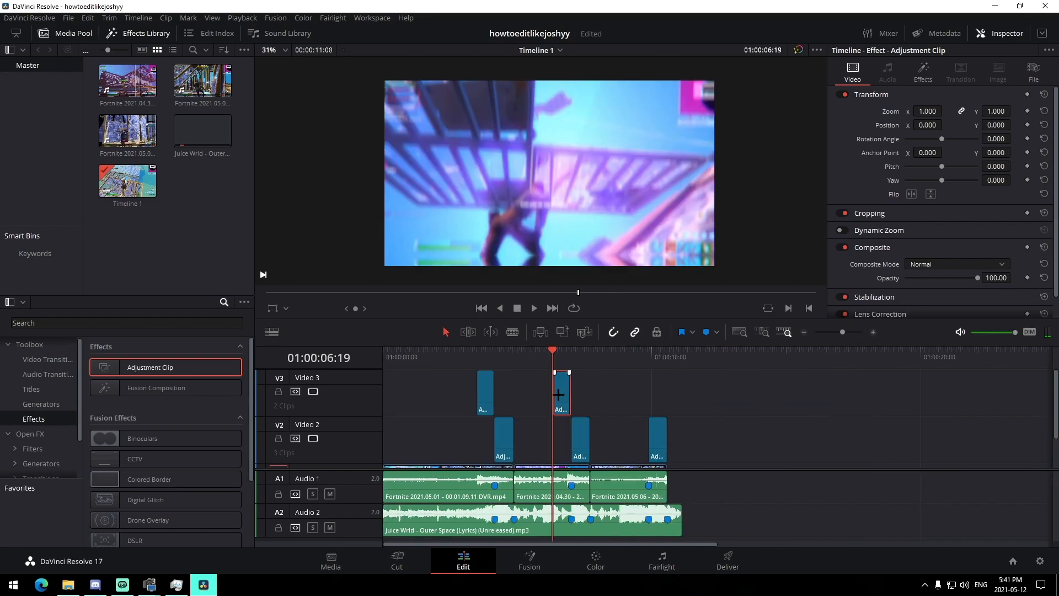
# - Paste another adjustment clip on Video 3 and position it from 01:00:09:11 up to the third kill marker
pyautogui.moveTo(621, 358); pyautogui.dragTo(632, 358)
pyautogui.click(637, 380)
pyautogui.hotkey('ctrl', 'v')
pyautogui.moveTo(842, 332); pyautogui.dragTo(855, 332)
pyautogui.moveTo(666, 401); pyautogui.dragTo(634, 404)
pyautogui.moveTo(854, 331); pyautogui.dragTo(849, 330)
# - Play the timeline from the start of the third buildup clip to check its placement, and stop playback
pyautogui.click(860, 355)
pyautogui.click(632, 355)
pyautogui.moveTo(848, 331); pyautogui.dragTo(851, 331)
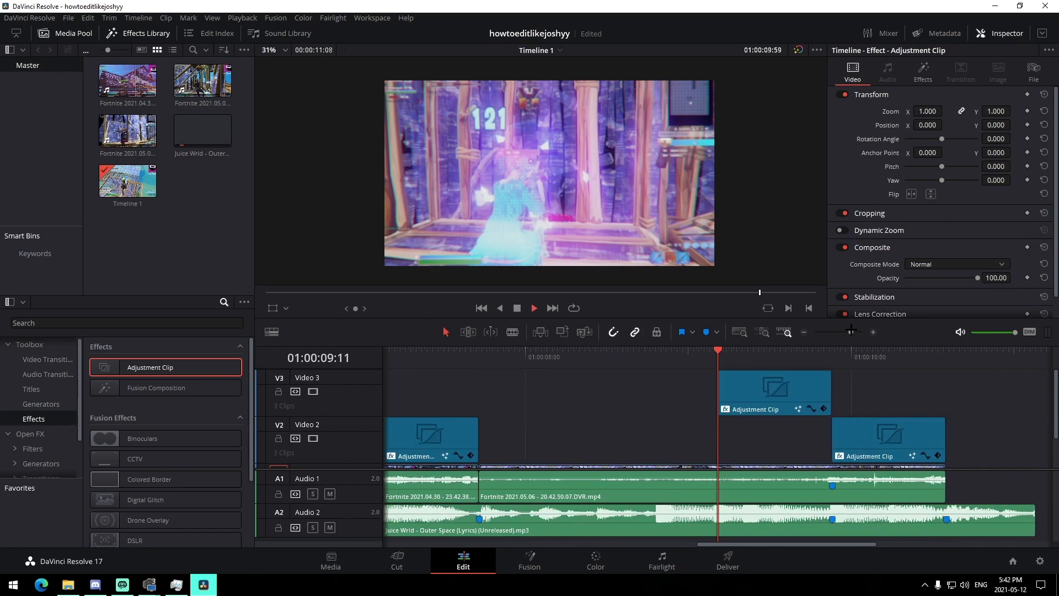
pyautogui.click(520, 308)
pyautogui.moveTo(850, 332); pyautogui.dragTo(842, 329)
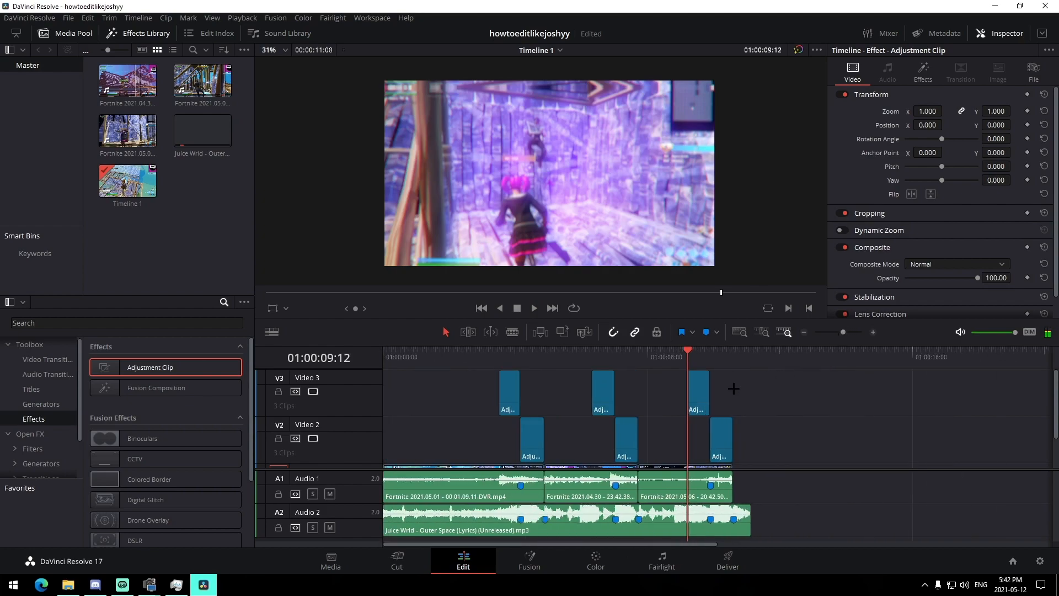
# - Add a new adjustment clip above the cut between the first and second gameplay clips and trim it to span the cut
pyautogui.click(661, 392)
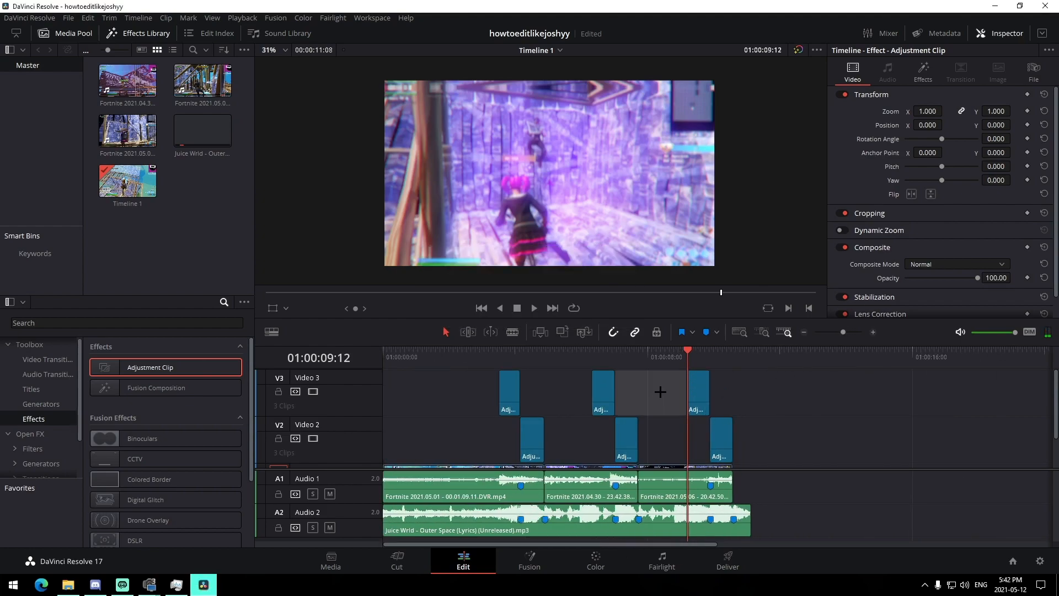
pyautogui.scroll(-2, 634, 410)
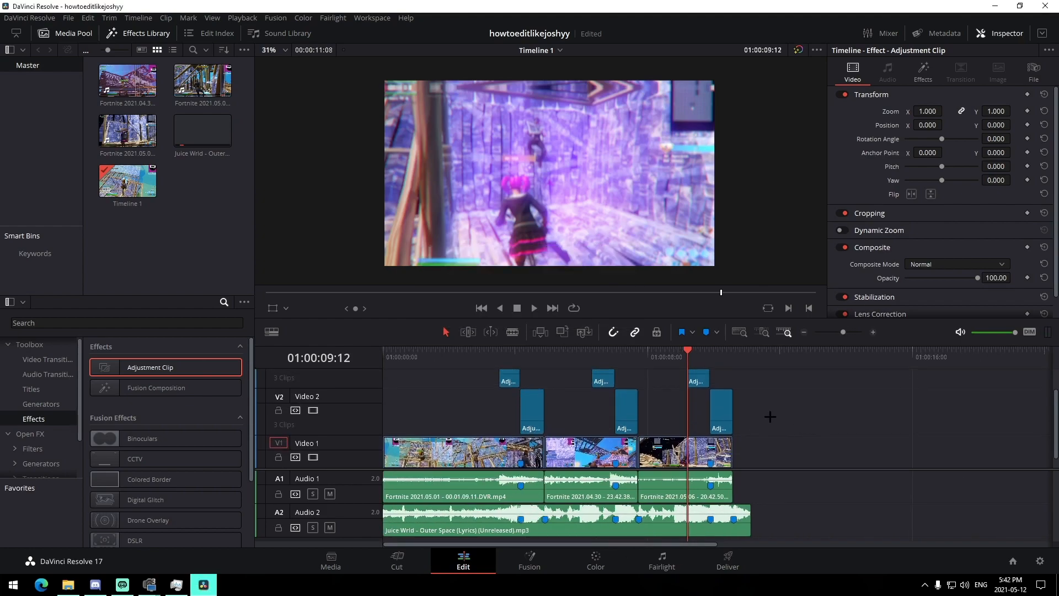
pyautogui.click(546, 352)
pyautogui.moveTo(844, 332)
pyautogui.mouseDown()
pyautogui.moveTo(863, 332)
pyautogui.moveTo(852, 332)
pyautogui.mouseUp()
pyautogui.scroll(2, 777, 411)
pyautogui.moveTo(155, 365); pyautogui.dragTo(557, 375)
pyautogui.moveTo(853, 332); pyautogui.dragTo(845, 332)
pyautogui.moveTo(857, 392); pyautogui.dragTo(671, 392)
pyautogui.moveTo(592, 392); pyautogui.dragTo(628, 393)
# - Open the new adjustment clip in Fusion and insert an S_BlurMoCurves node between MediaIn1 and MediaOut1
pyautogui.scroll(3, 759, 402)
pyautogui.click(729, 411)
pyautogui.click(558, 563)
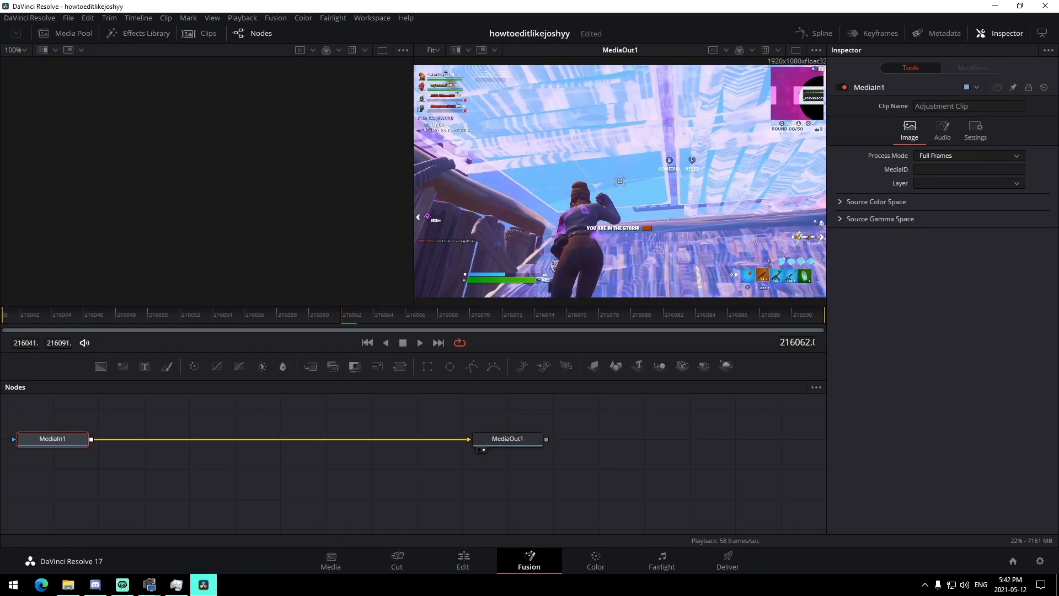
pyautogui.click(337, 487)
pyautogui.hotkey('shift', 'space')
pyautogui.write('blurmo')
pyautogui.press('Return')
pyautogui.moveTo(329, 488); pyautogui.dragTo(291, 439)
pyautogui.moveTo(249, 467); pyautogui.dragTo(380, 479)
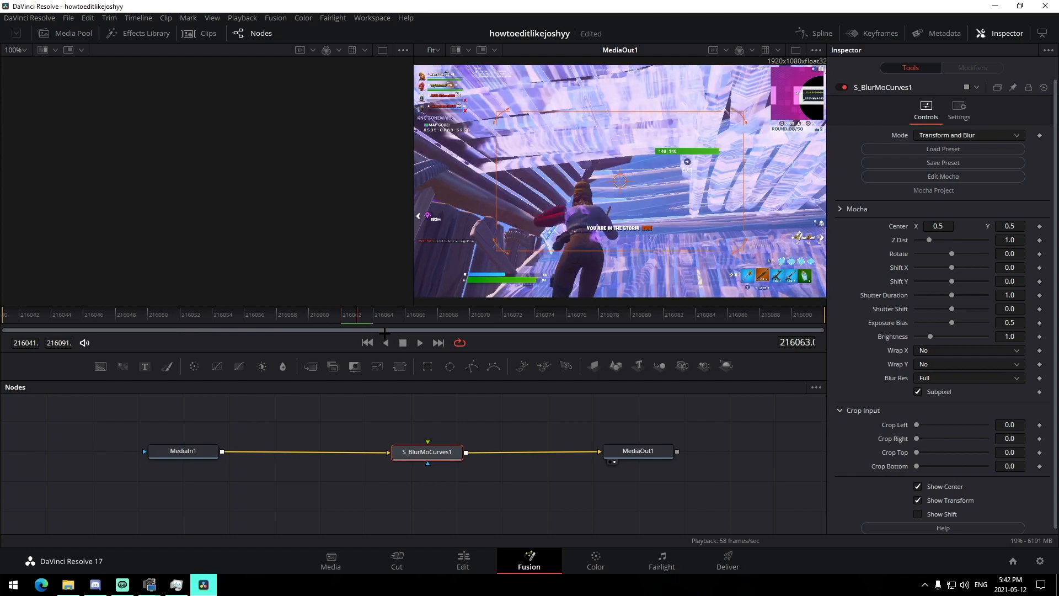
# - Set starting keyframes for Z Dist, Shift X and Shift Y of S_BlurMoCurves1 at frame 216044
pyautogui.press('Left')
pyautogui.press('Left')
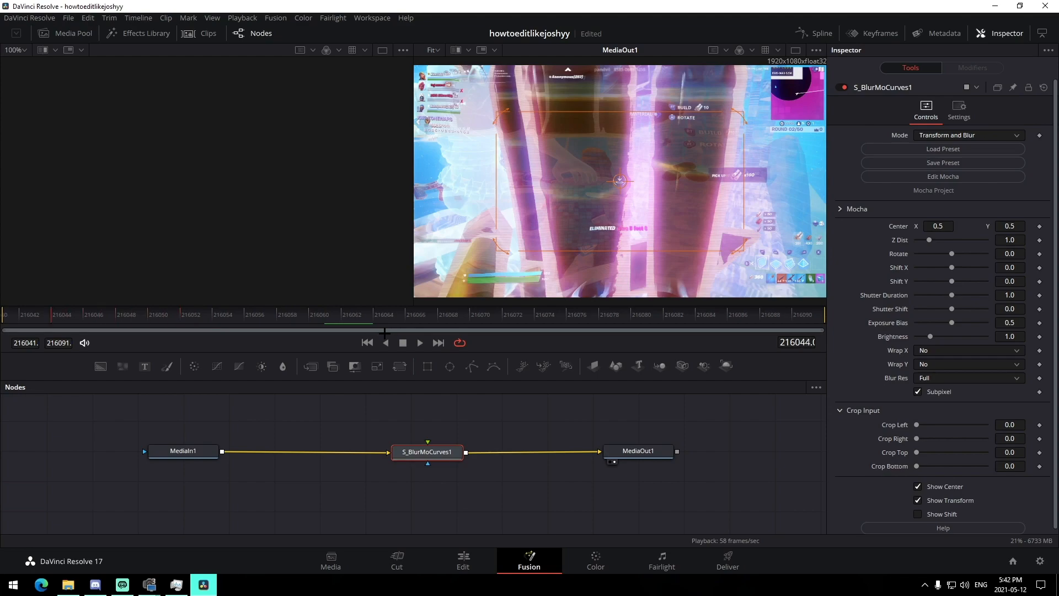
pyautogui.click(1040, 267)
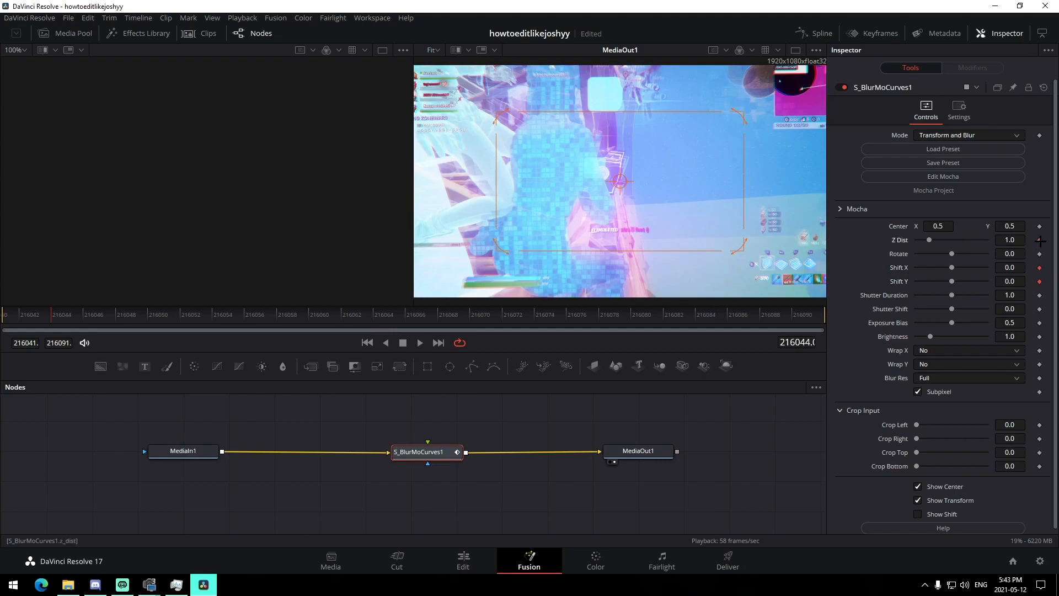
# - Keyframe Shift X and Shift Y at 0.5 on frame 216061 and at -0.5 on frame 216062
pyautogui.moveTo(279, 317); pyautogui.dragTo(356, 314)
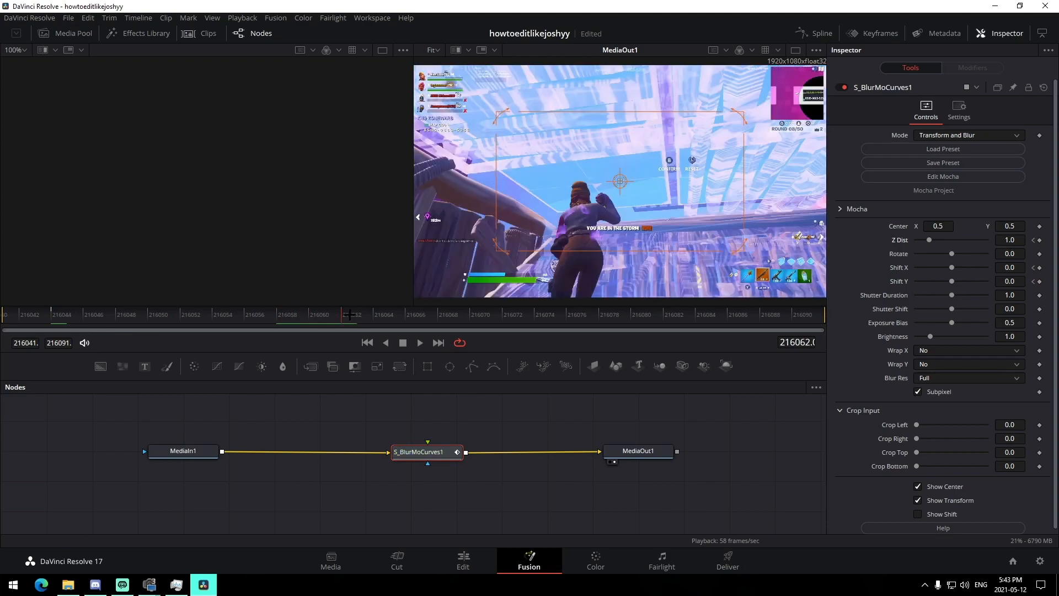
pyautogui.moveTo(957, 270); pyautogui.dragTo(993, 276)
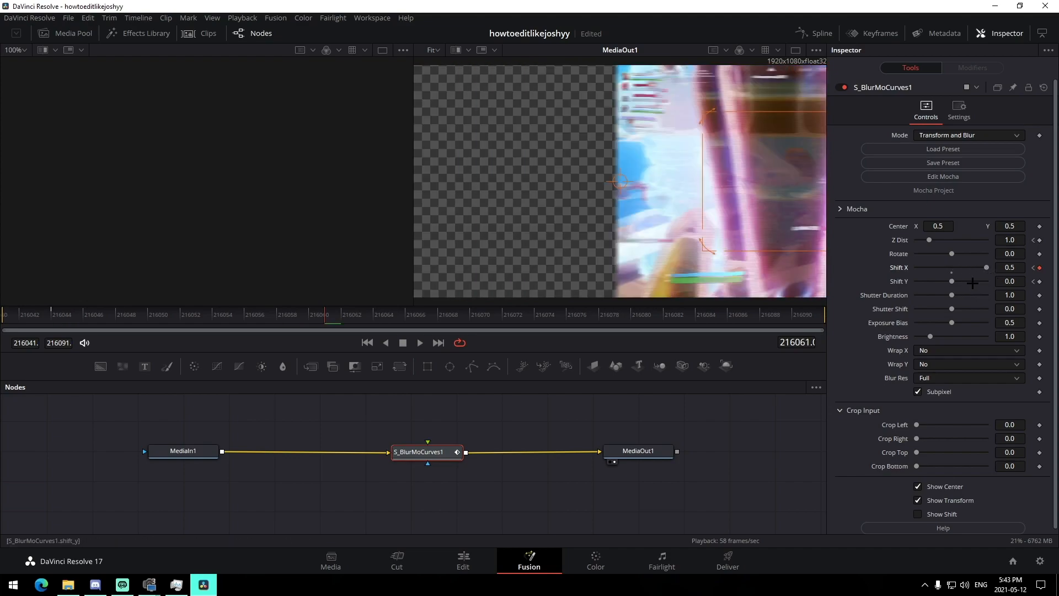
pyautogui.moveTo(952, 282); pyautogui.dragTo(1011, 290)
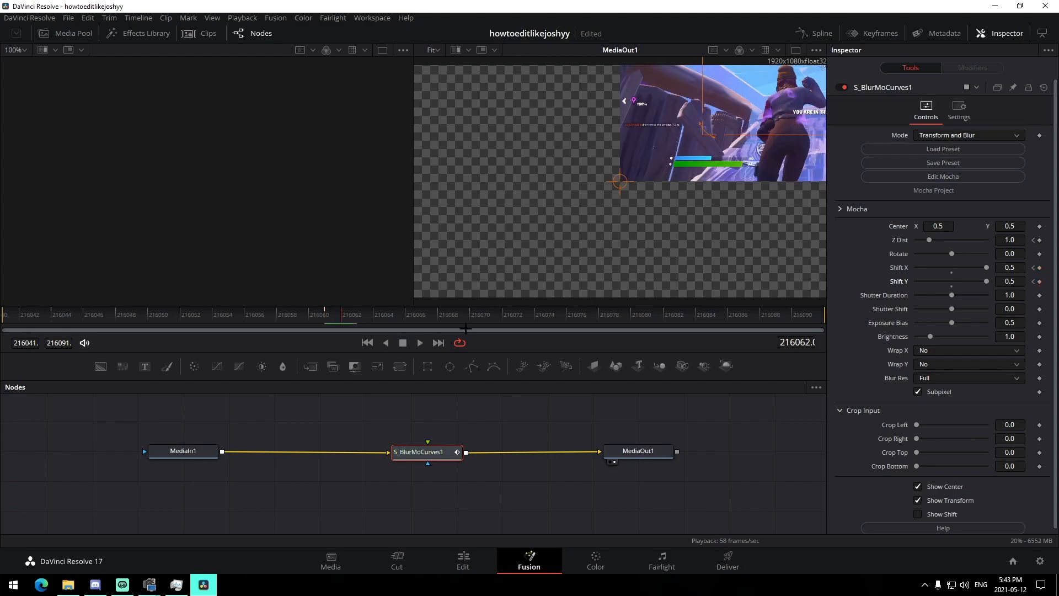
pyautogui.moveTo(984, 268); pyautogui.dragTo(912, 281)
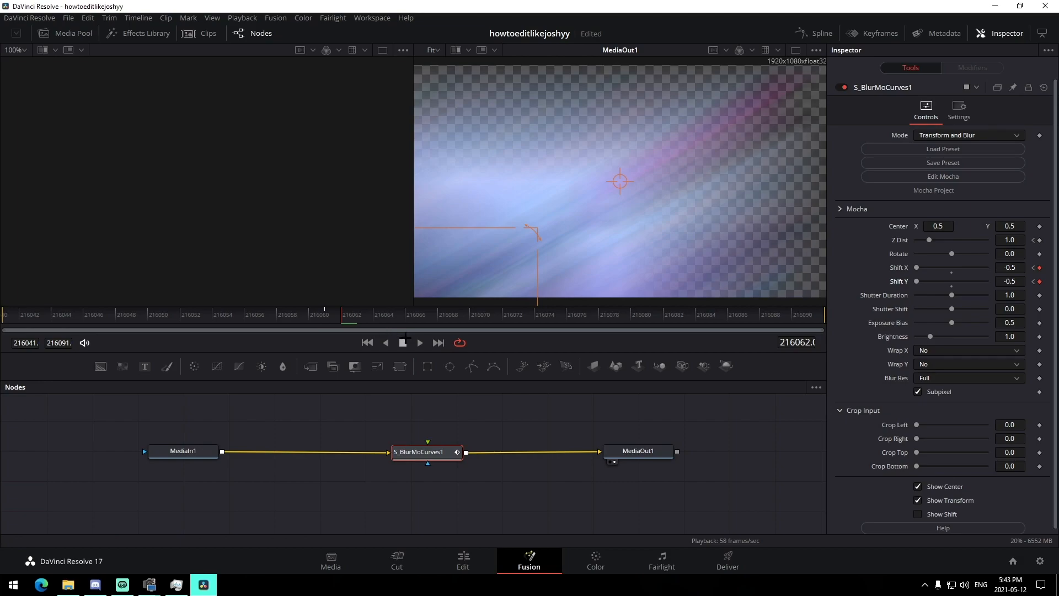
# - At frame 216079, set Shift X and Shift Y to 0 and add a Z Dist keyframe
pyautogui.press('Right')
pyautogui.press('Right')
pyautogui.press('Right')
pyautogui.press('Right')
pyautogui.press('Right')
pyautogui.press('Right')
pyautogui.press('Right')
pyautogui.press('Right')
pyautogui.press('Right')
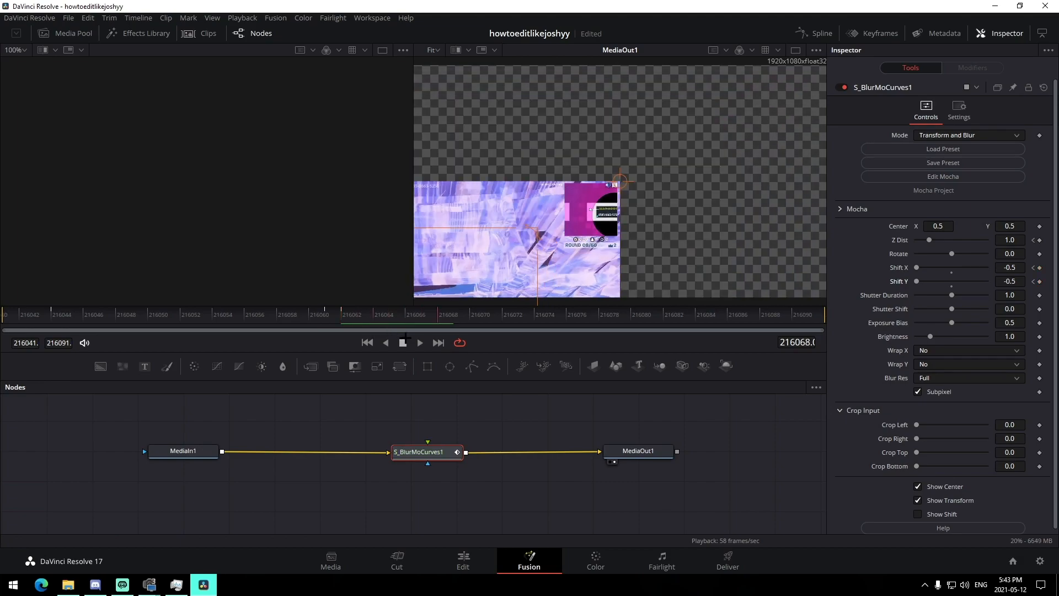
pyautogui.press('Right')
pyautogui.press('Right')
pyautogui.press('Right')
pyautogui.press('Right')
pyautogui.press('Right')
pyautogui.press('Right')
pyautogui.press('Right')
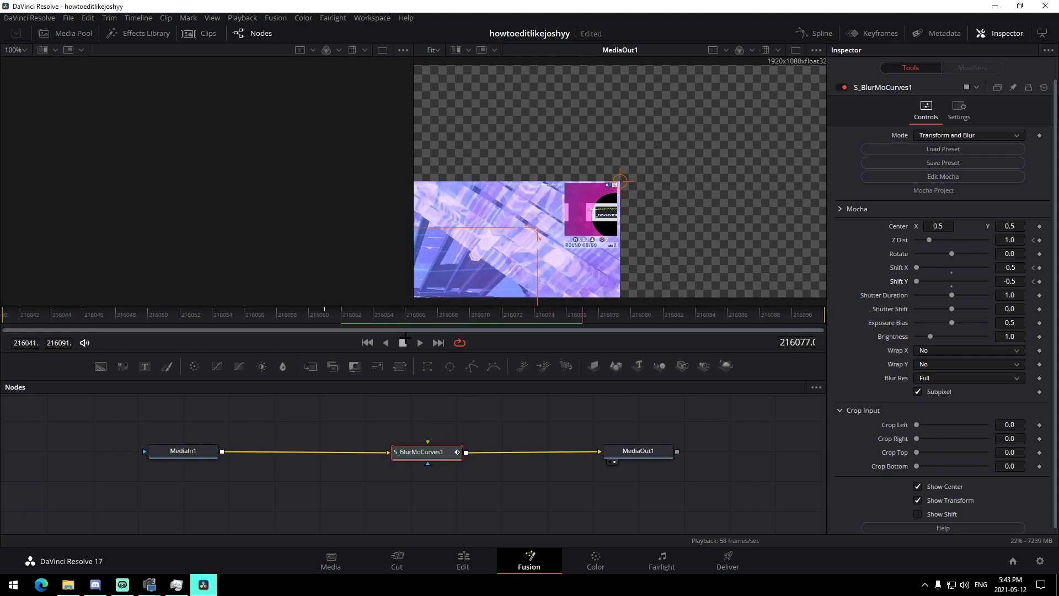
pyautogui.press('Right')
pyautogui.click(1019, 269)
pyautogui.write('0')
pyautogui.press('Tab')
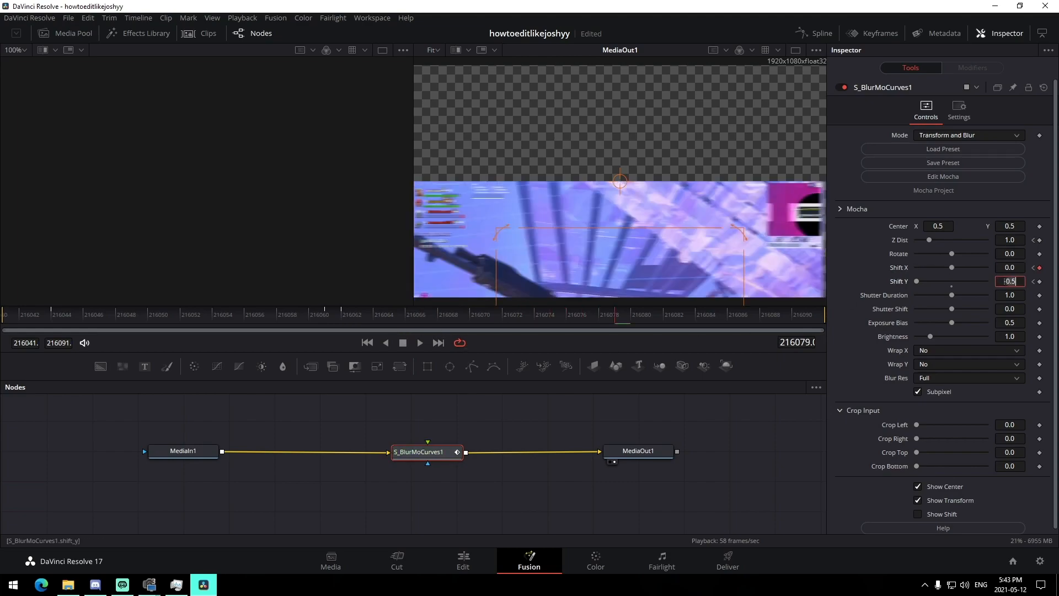
pyautogui.write('0')
pyautogui.press('Tab')
pyautogui.click(1039, 240)
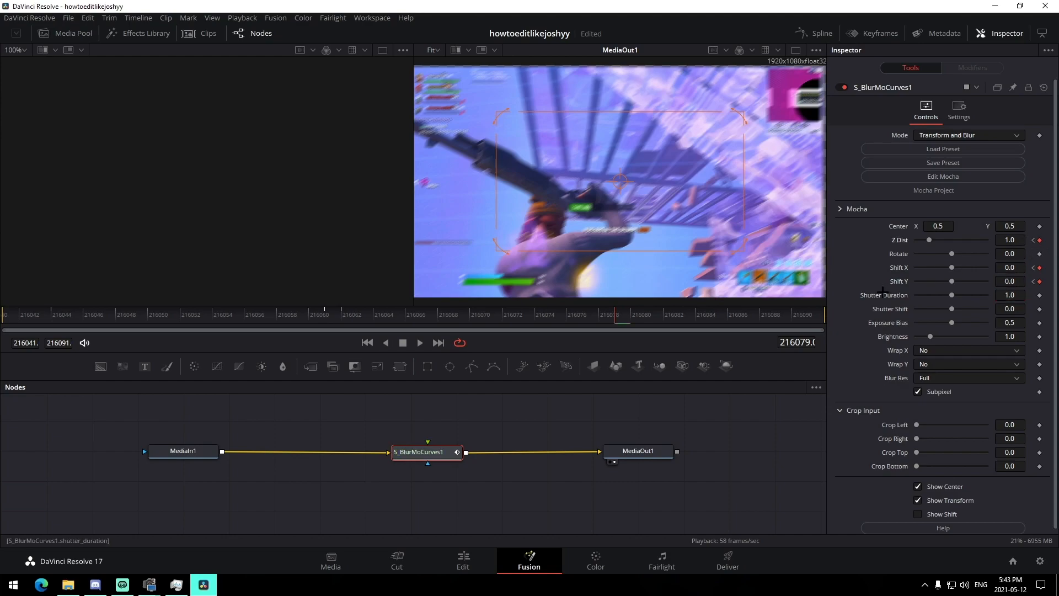
# - Keyframe Z Dist at 0.7 on frame 216061 and at 1.4 on frame 216062
pyautogui.click(343, 321)
pyautogui.press('Left')
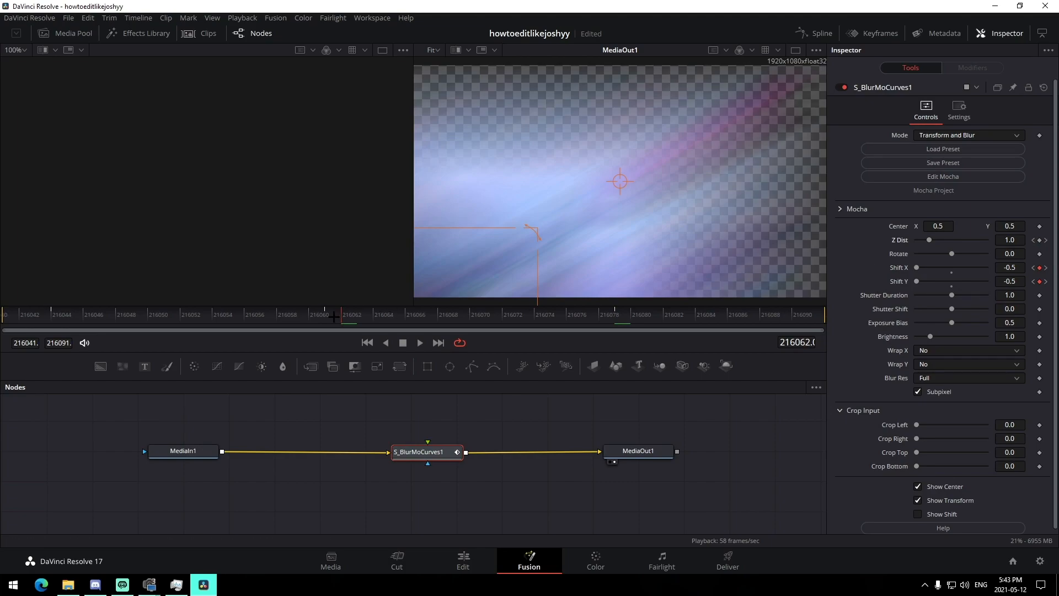
pyautogui.click(1010, 239)
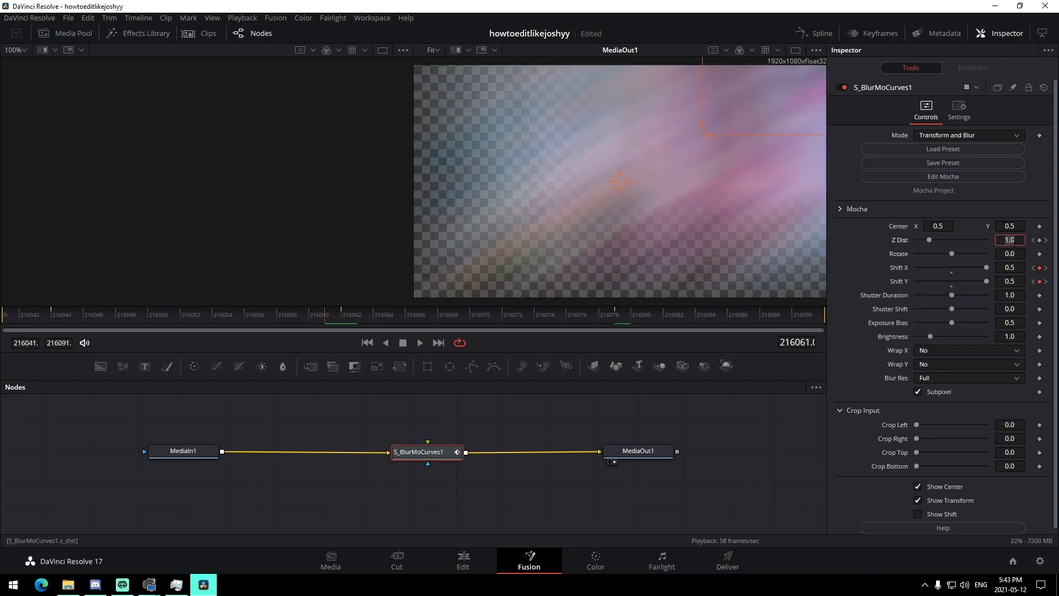
pyautogui.write('0.7')
pyautogui.press('Tab')
pyautogui.press('Right')
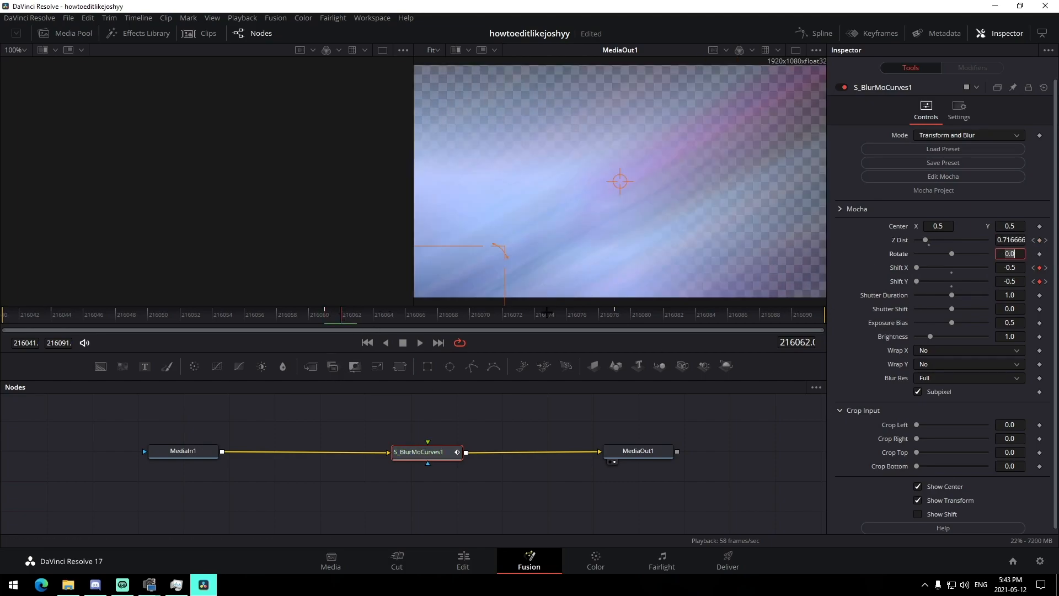
pyautogui.doubleClick(1011, 242)
pyautogui.write('1.')
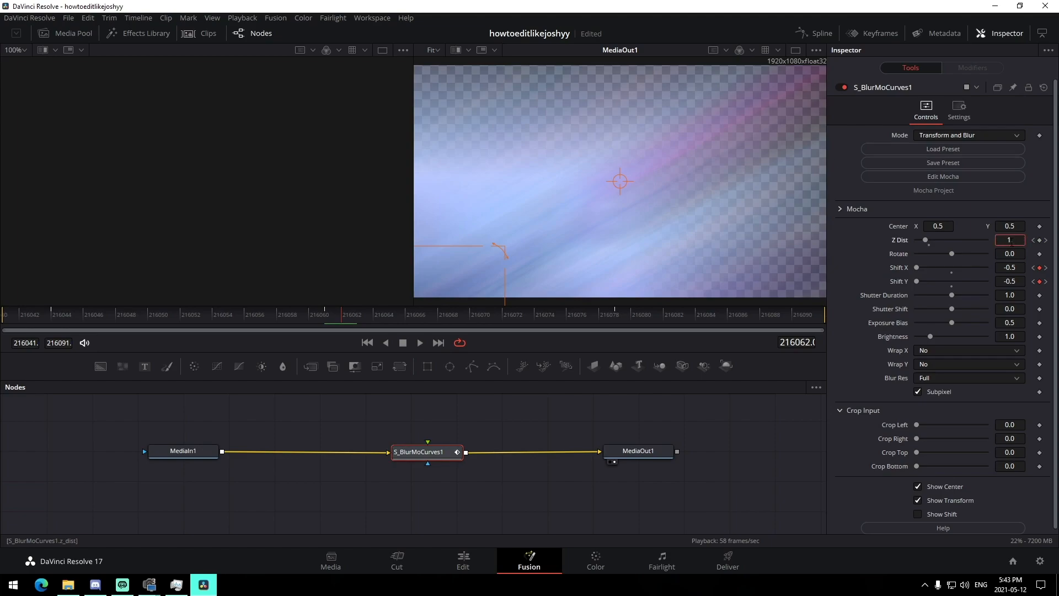
pyautogui.write('4')
pyautogui.press('Tab')
pyautogui.click(764, 437)
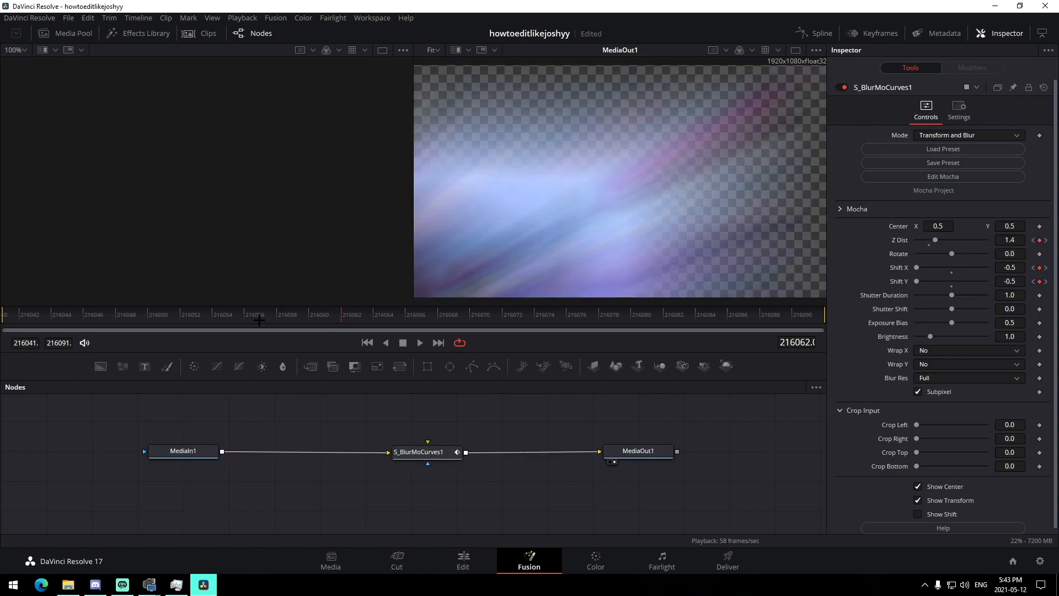
# - Set Wrap X and Wrap Y to Reflect, and play the transition back from the first frame
pyautogui.click(965, 350)
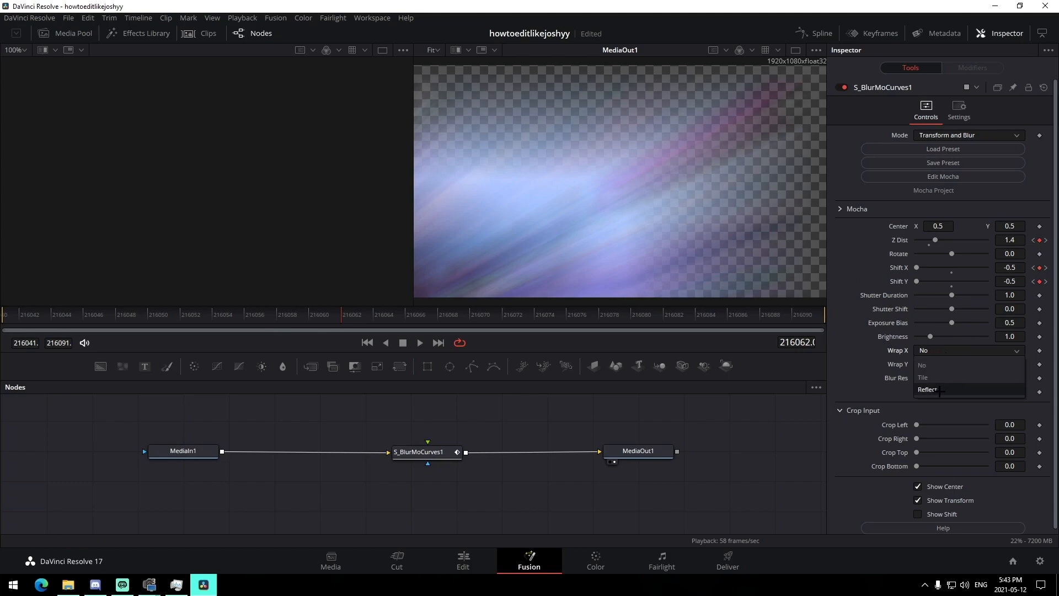
pyautogui.click(940, 391)
pyautogui.click(927, 361)
pyautogui.click(932, 403)
pyautogui.click(3, 316)
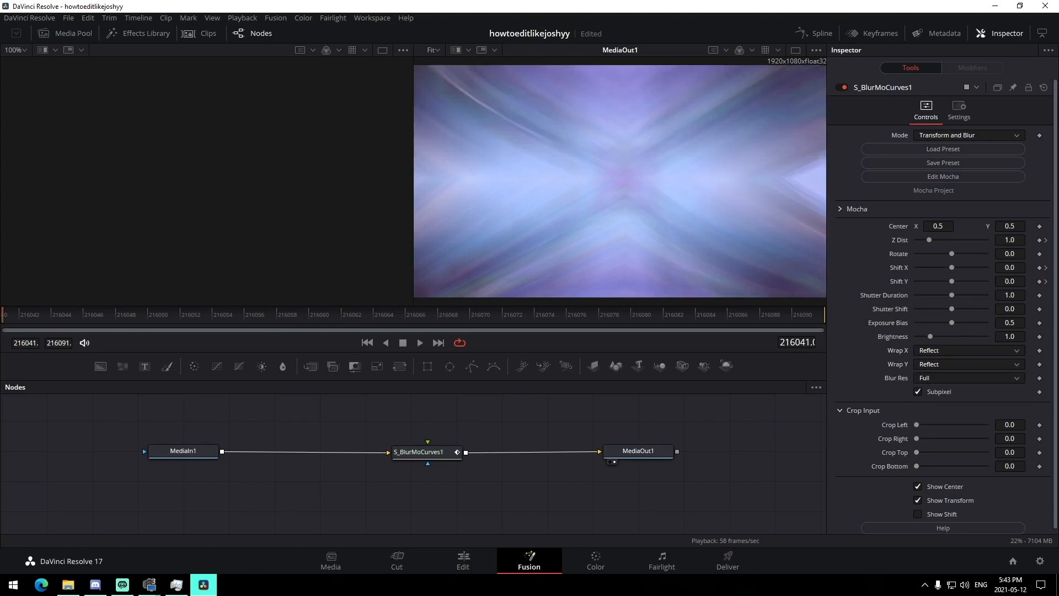
pyautogui.press('space')
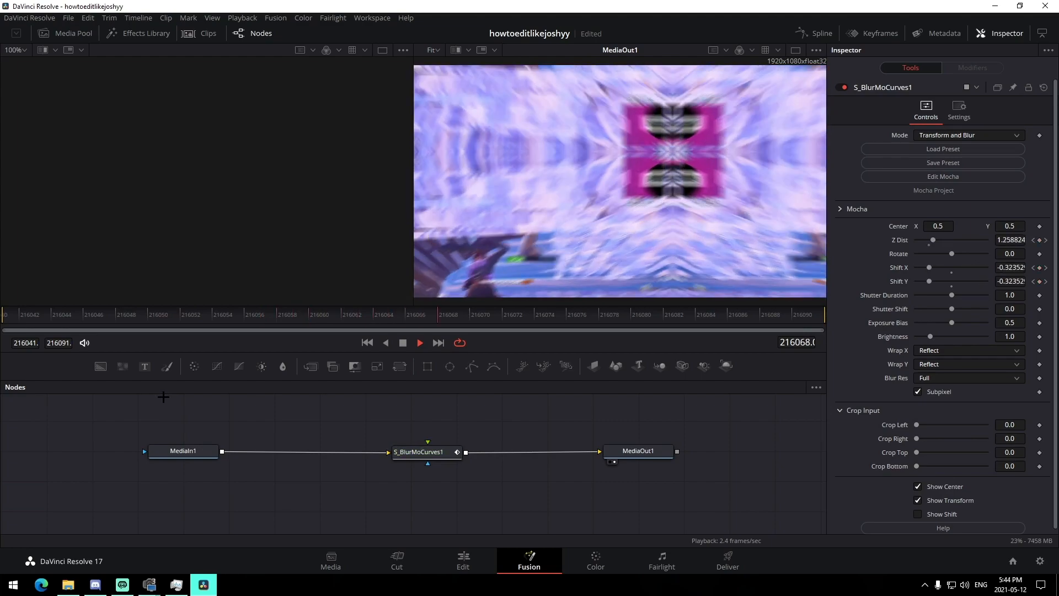
pyautogui.press('space')
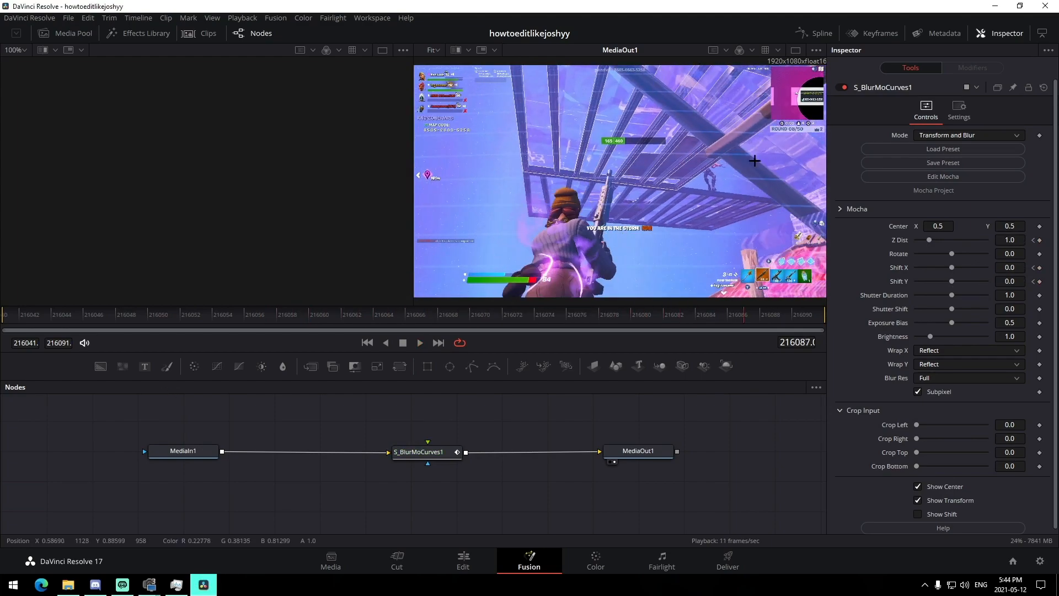
# - Open the Spline editor with only the Z Dist curve of S_BlurMoCurves1 shown, fitted to an enlarged graph
pyautogui.click(815, 31)
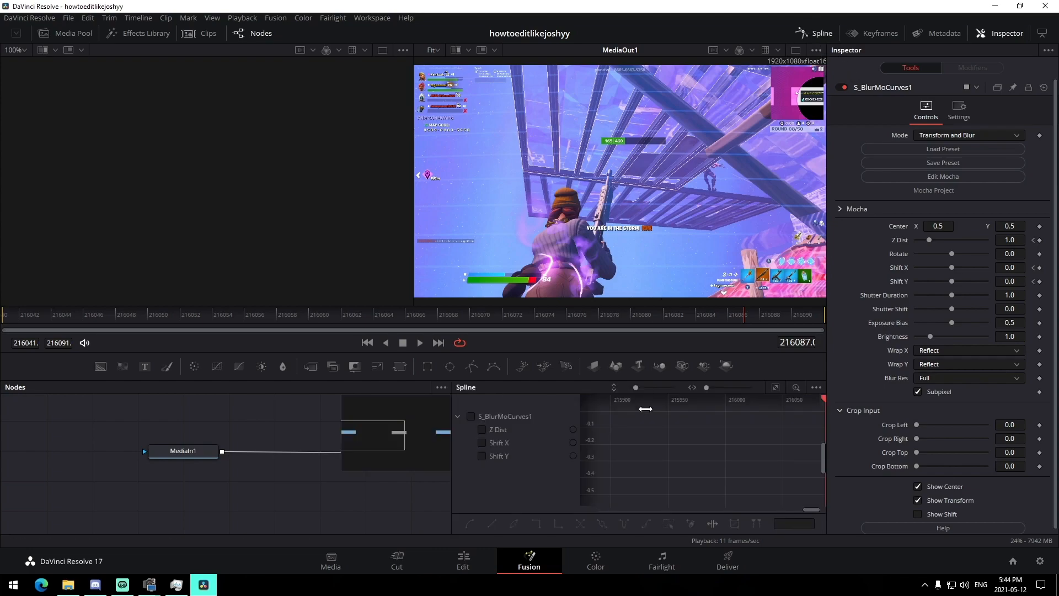
pyautogui.click(470, 416)
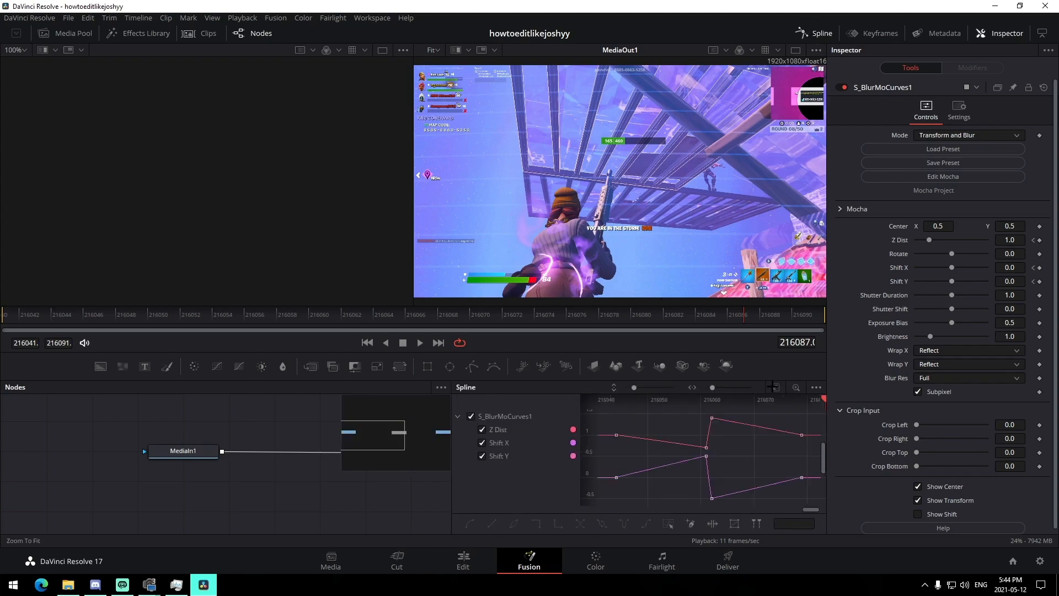
pyautogui.click(482, 443)
pyautogui.click(482, 456)
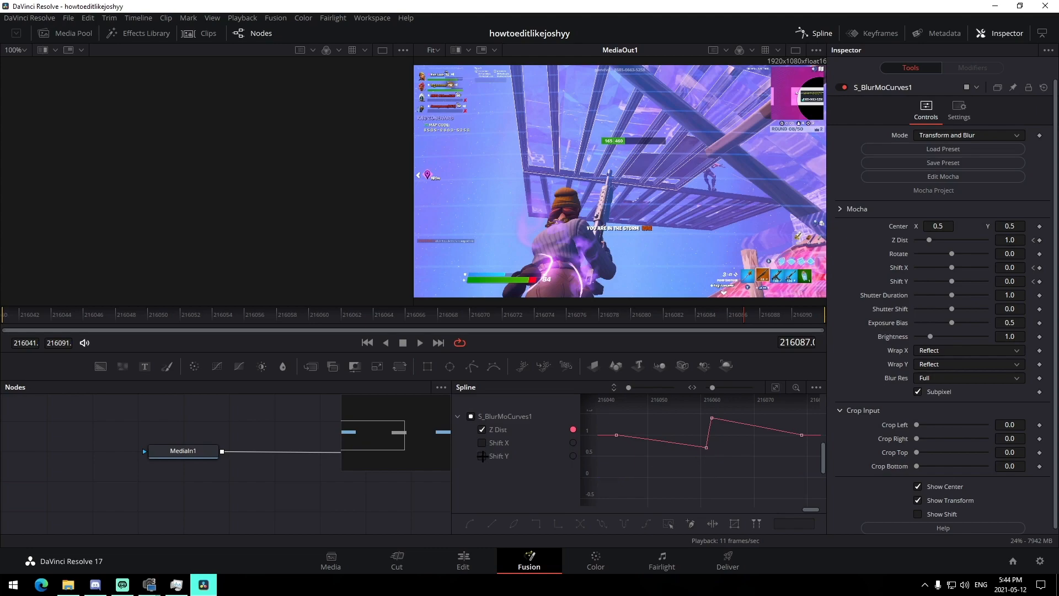
pyautogui.click(775, 387)
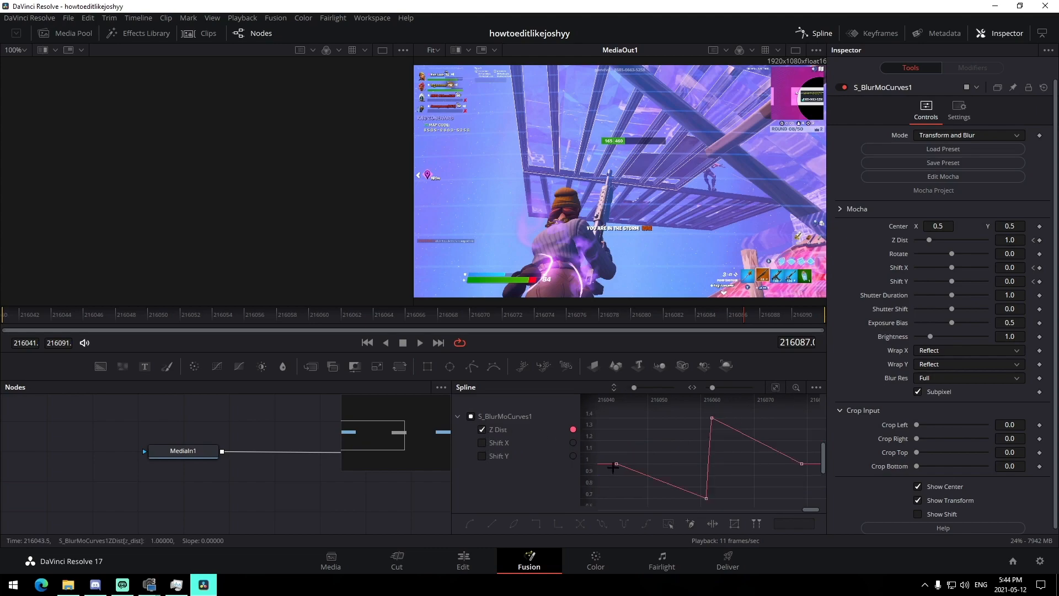
pyautogui.moveTo(453, 455); pyautogui.dragTo(402, 456)
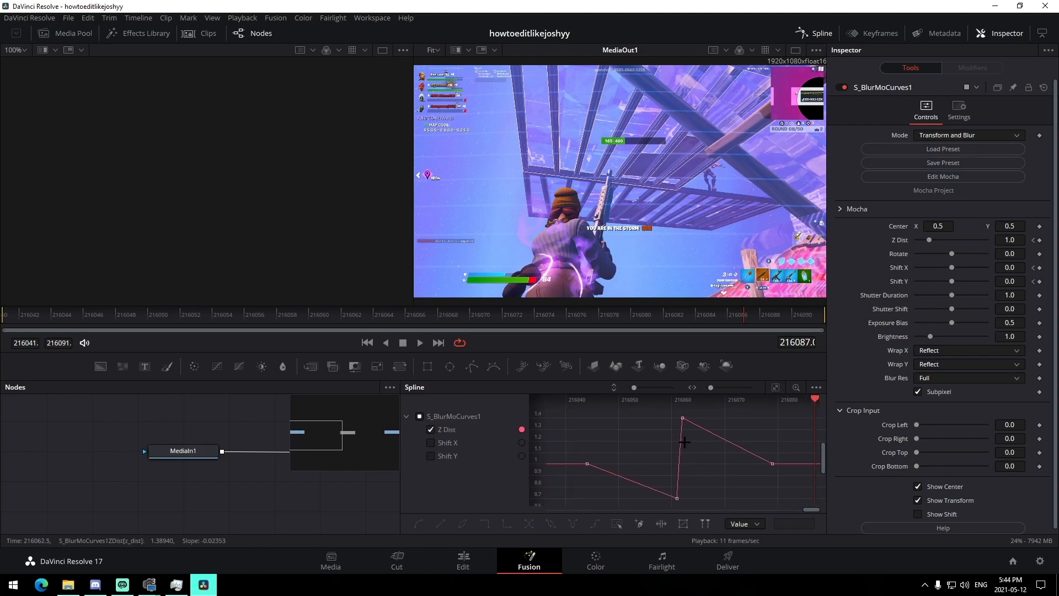
# - Smooth the Z Dist keyframes and pull their handles in towards the cut for a sharp ease in and out
pyautogui.hotkey('shift', 's')
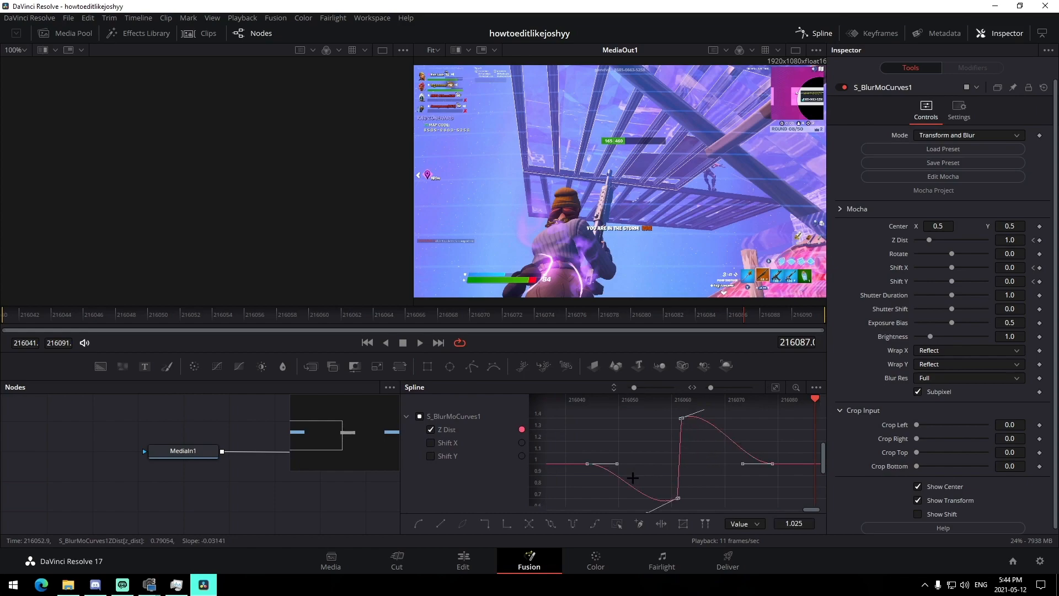
pyautogui.moveTo(616, 463); pyautogui.dragTo(699, 491)
pyautogui.moveTo(719, 440); pyautogui.dragTo(697, 493)
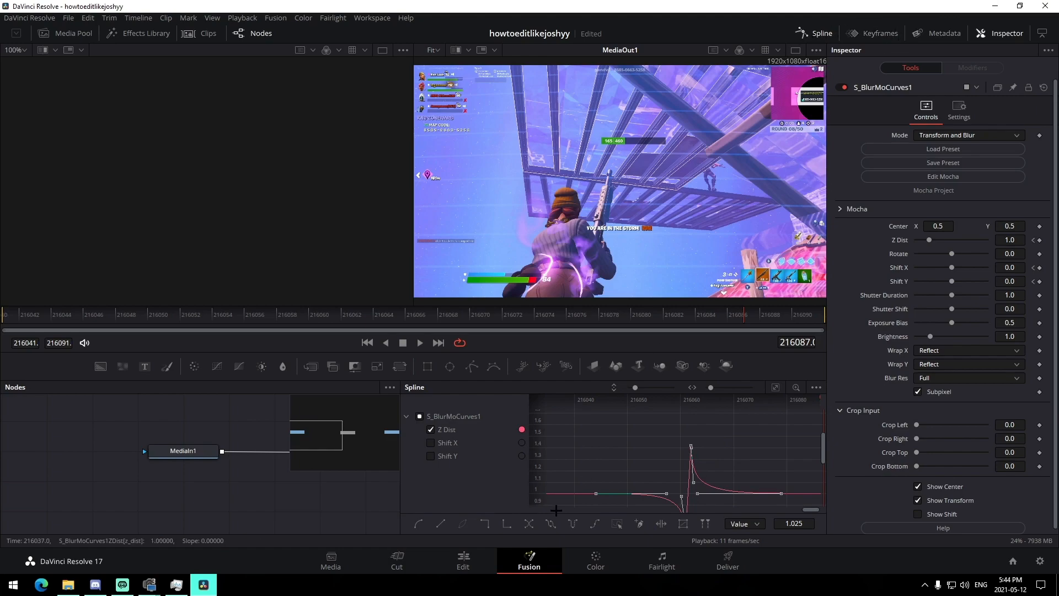
# - Show only the Shift X curve of S_BlurMoCurves1, smooth all its keyframes and pull the handles toward frame 216060 for a steep ease
pyautogui.click(431, 429)
pyautogui.click(431, 442)
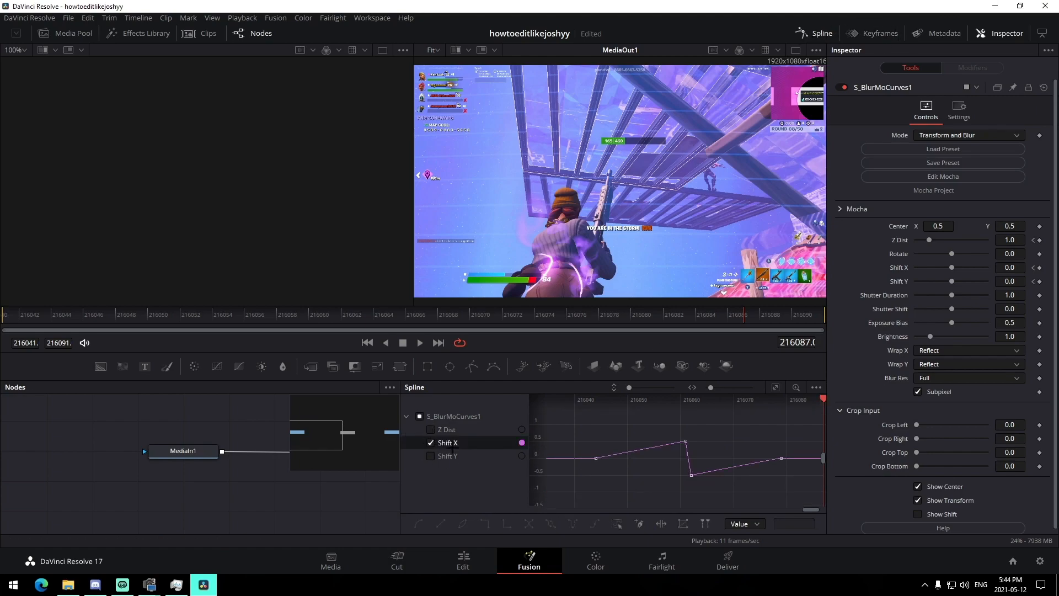
pyautogui.click(774, 387)
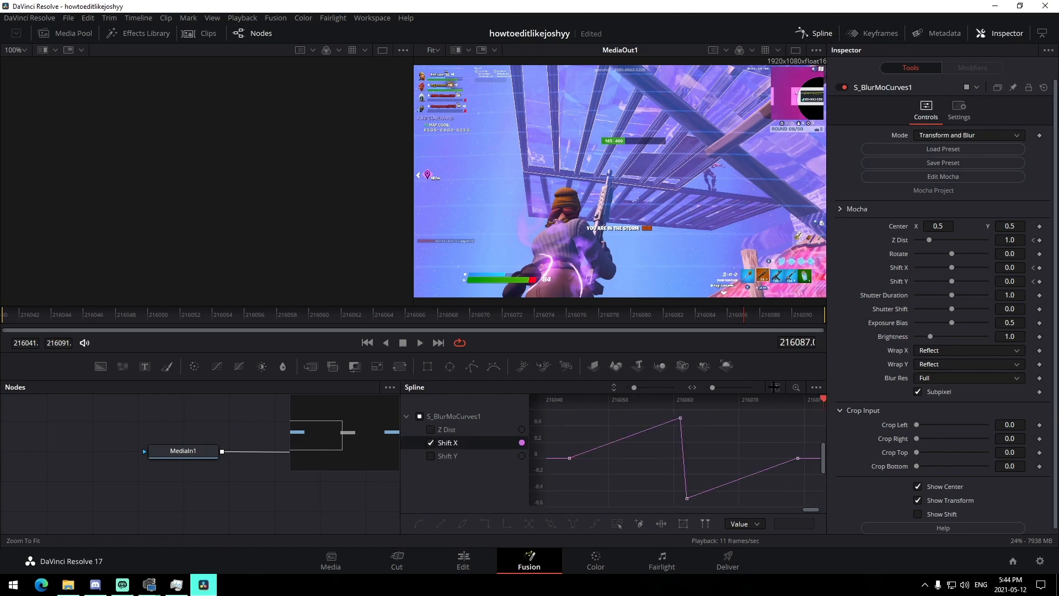
pyautogui.hotkey('ctrl', 'a')
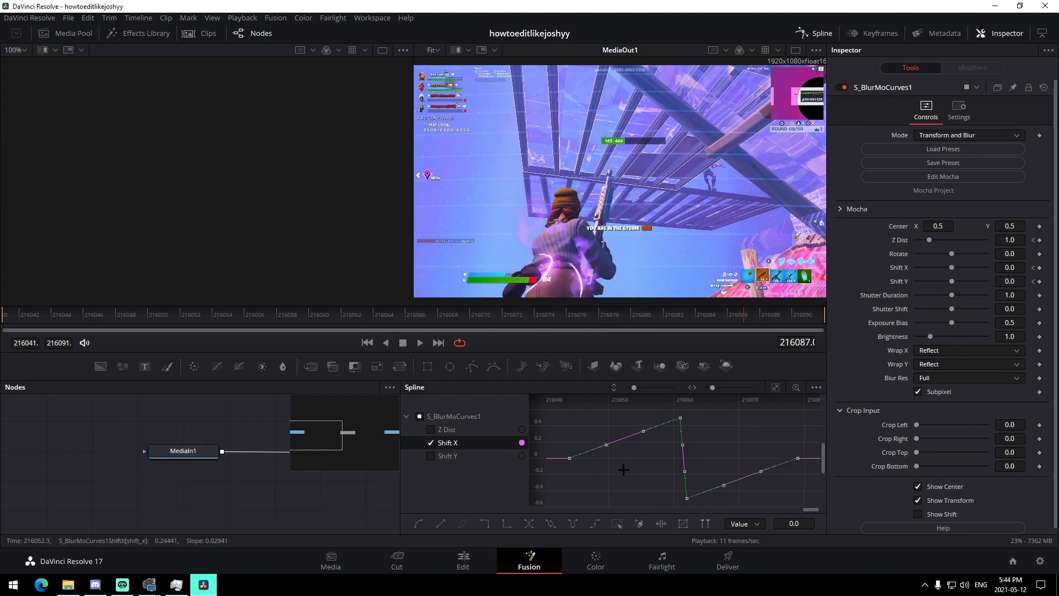
pyautogui.hotkey('shift', 's')
pyautogui.moveTo(606, 459); pyautogui.dragTo(663, 458)
pyautogui.moveTo(661, 417); pyautogui.dragTo(708, 448)
pyautogui.moveTo(716, 501); pyautogui.dragTo(686, 456)
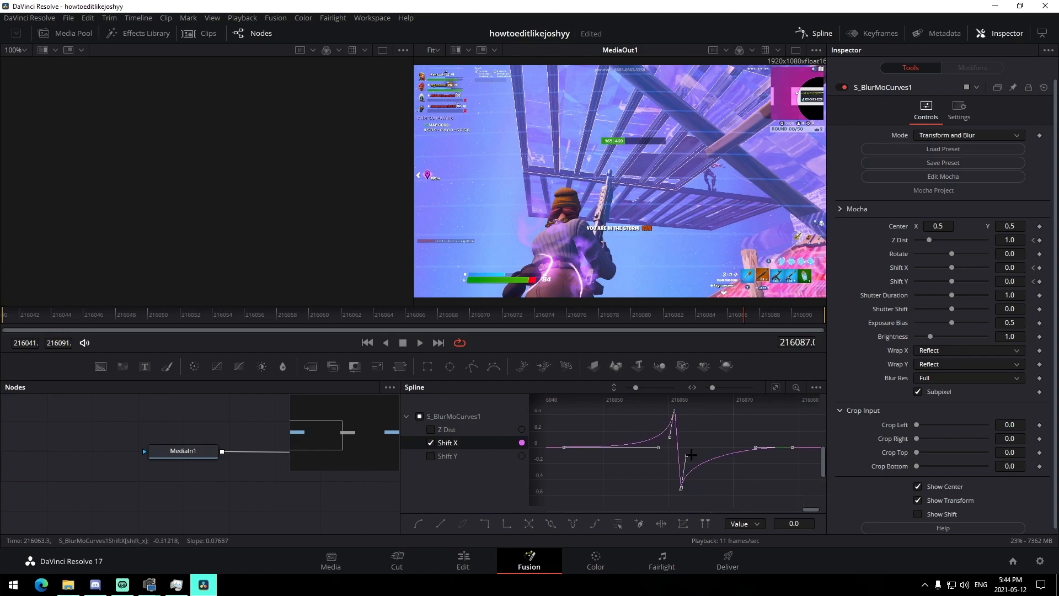
pyautogui.moveTo(755, 446); pyautogui.dragTo(699, 449)
# - Show only the Shift Y curve, smooth all its keyframes and shape the handles into the same steep ease around frame 216060
pyautogui.click(431, 442)
pyautogui.click(431, 455)
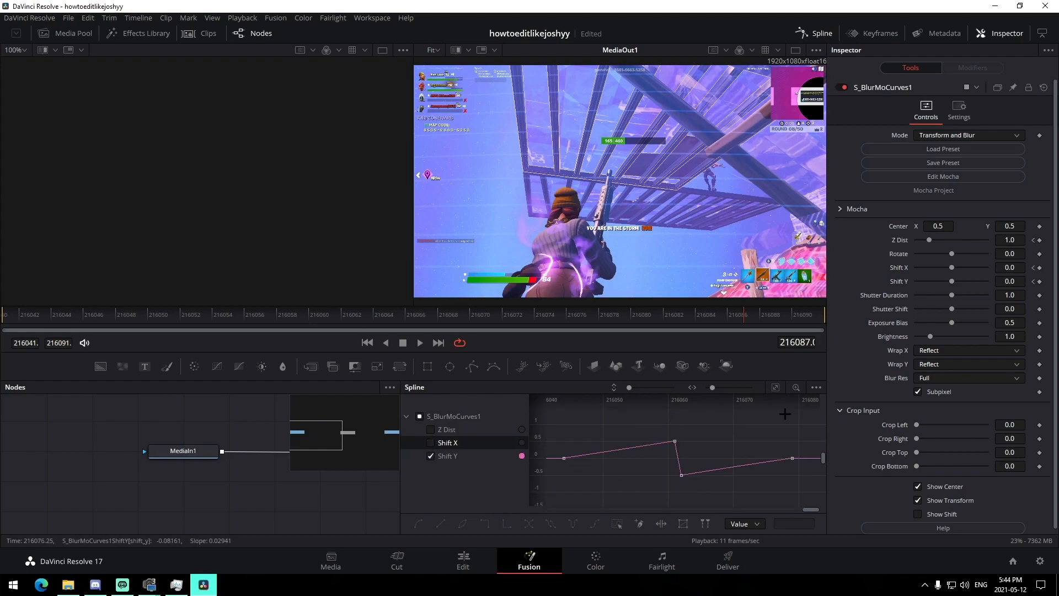
pyautogui.click(775, 388)
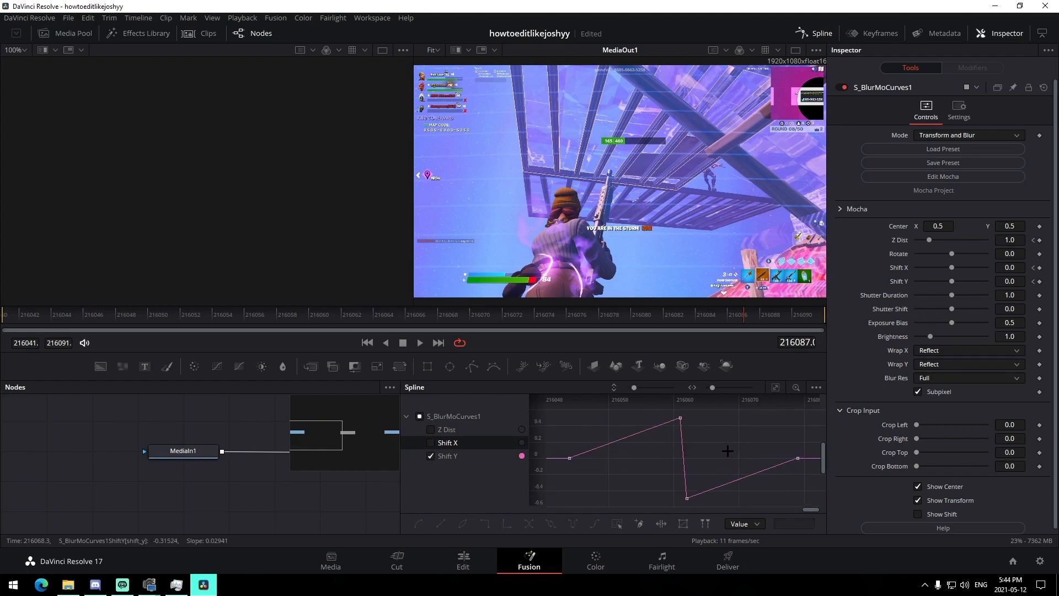
pyautogui.hotkey('ctrl', 'a')
pyautogui.press('s')
pyautogui.moveTo(605, 459); pyautogui.dragTo(660, 456)
pyautogui.moveTo(660, 457); pyautogui.dragTo(660, 468)
pyautogui.moveTo(644, 418); pyautogui.dragTo(706, 439)
pyautogui.moveTo(669, 484); pyautogui.dragTo(665, 454)
pyautogui.moveTo(736, 442); pyautogui.dragTo(672, 446)
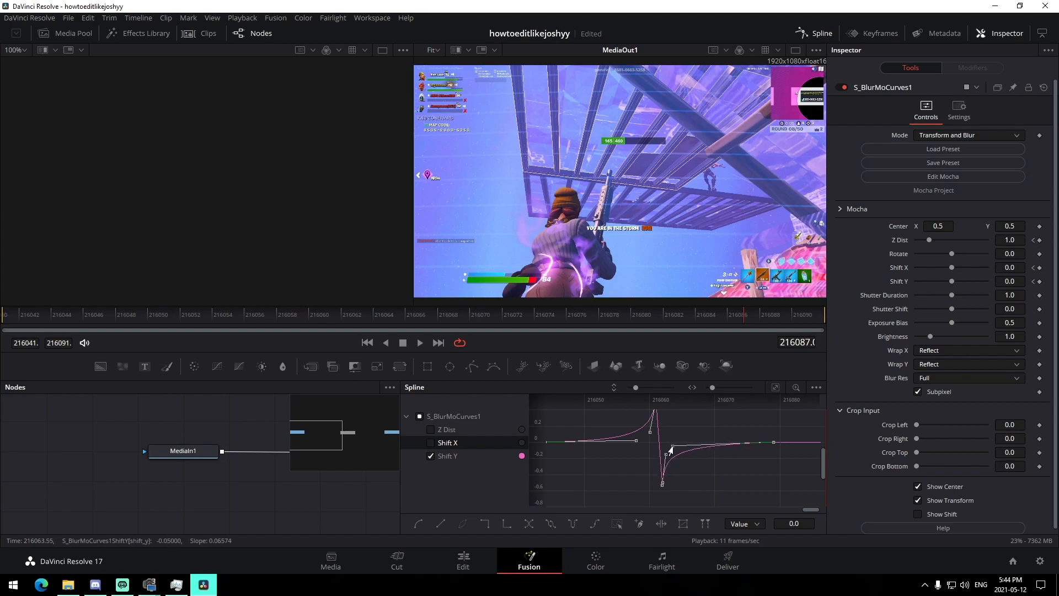
# - Widen the node graph area, return to the Edit page and place the playhead ahead of the Video 4 adjustment clip
pyautogui.moveTo(400, 440); pyautogui.dragTo(753, 440)
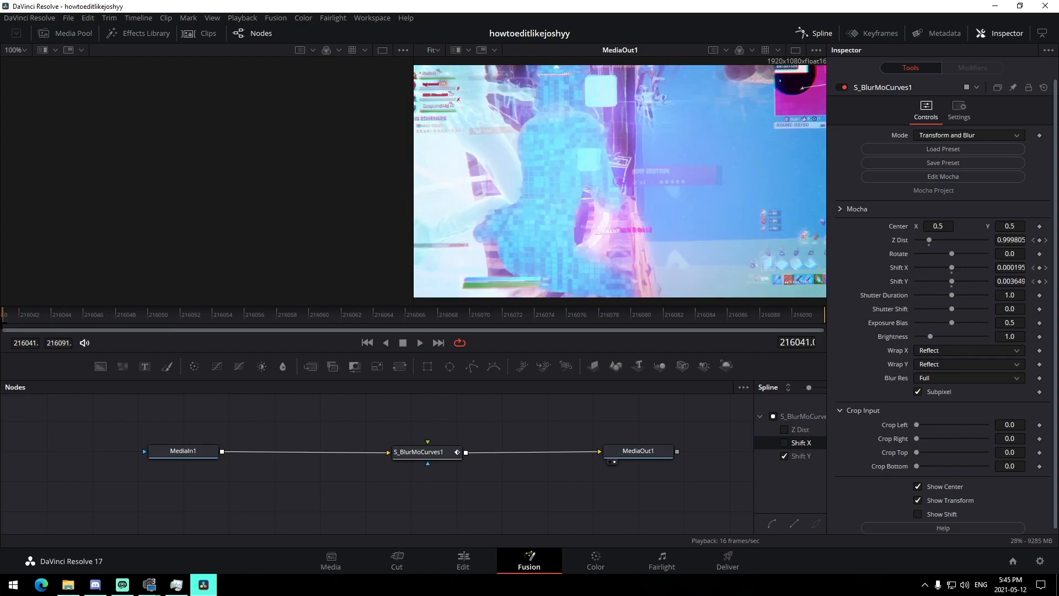
pyautogui.click(463, 561)
pyautogui.click(718, 428)
pyautogui.click(656, 351)
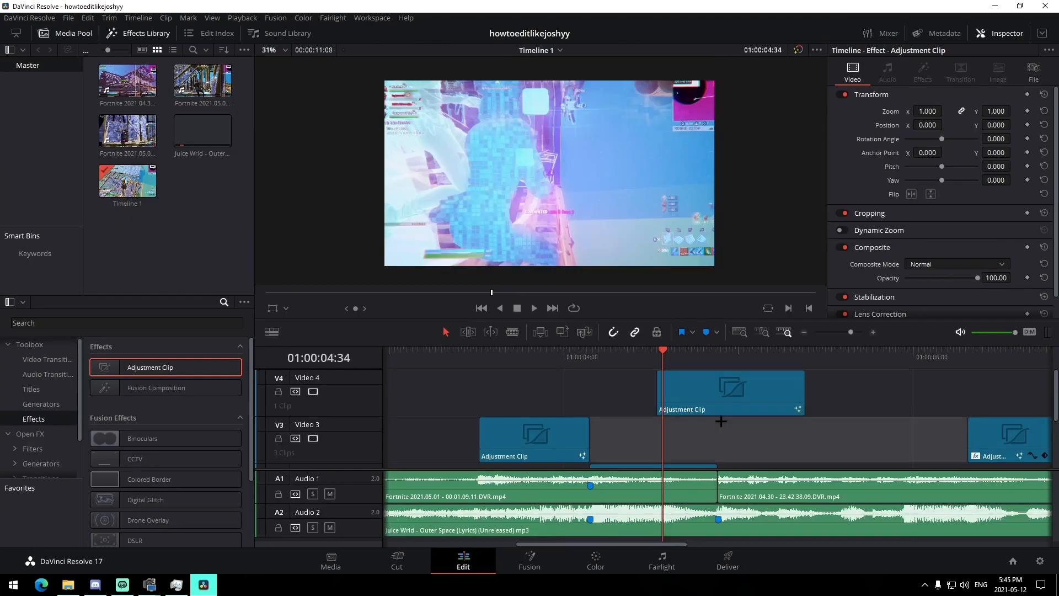
# - Disable the Video 3 and Video 2 tracks and play back the transition made by the Video 4 adjustment clip
pyautogui.click(313, 438)
pyautogui.scroll(-1, 320, 446)
pyautogui.scroll(-1, 323, 450)
pyautogui.click(313, 419)
pyautogui.press('space')
pyautogui.scroll(1, 727, 411)
pyautogui.click(654, 360)
pyautogui.click(651, 360)
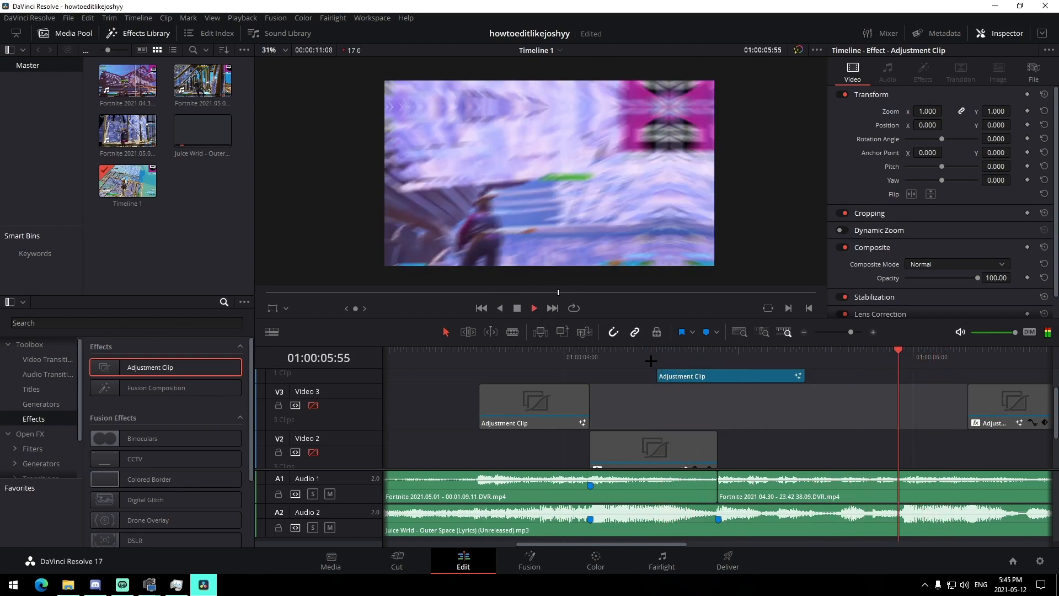
pyautogui.press('space')
pyautogui.moveTo(855, 332); pyautogui.dragTo(847, 332)
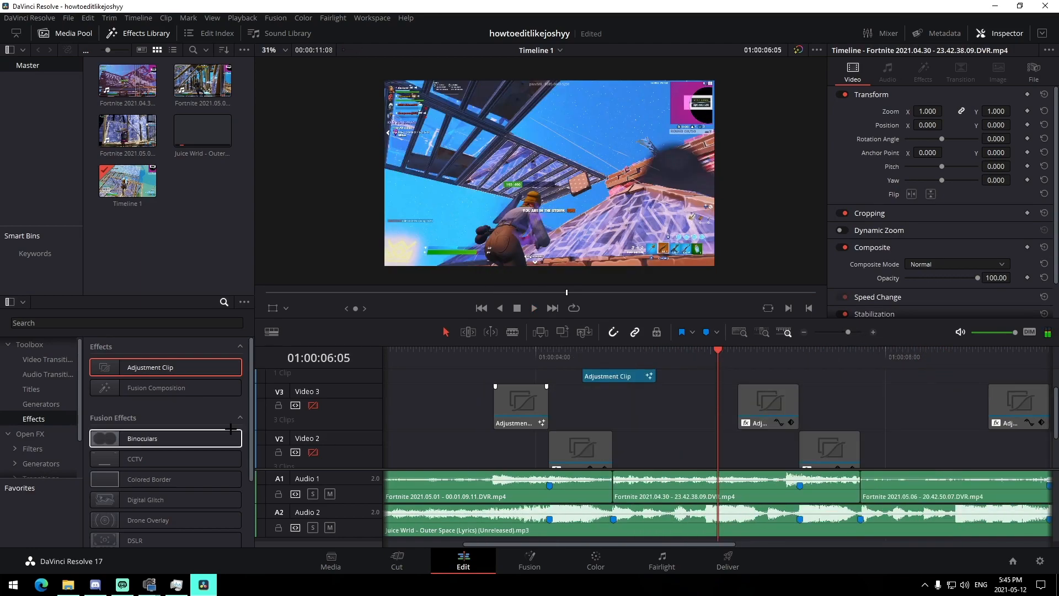
# - Re-enable the Video 2 and Video 3 tracks and mark the Video 4 adjustment clip at the first cut, 01:00:04:53
pyautogui.scroll(-2, 640, 462)
pyautogui.scroll(3, 620, 403)
pyautogui.click(620, 398)
pyautogui.press('Up')
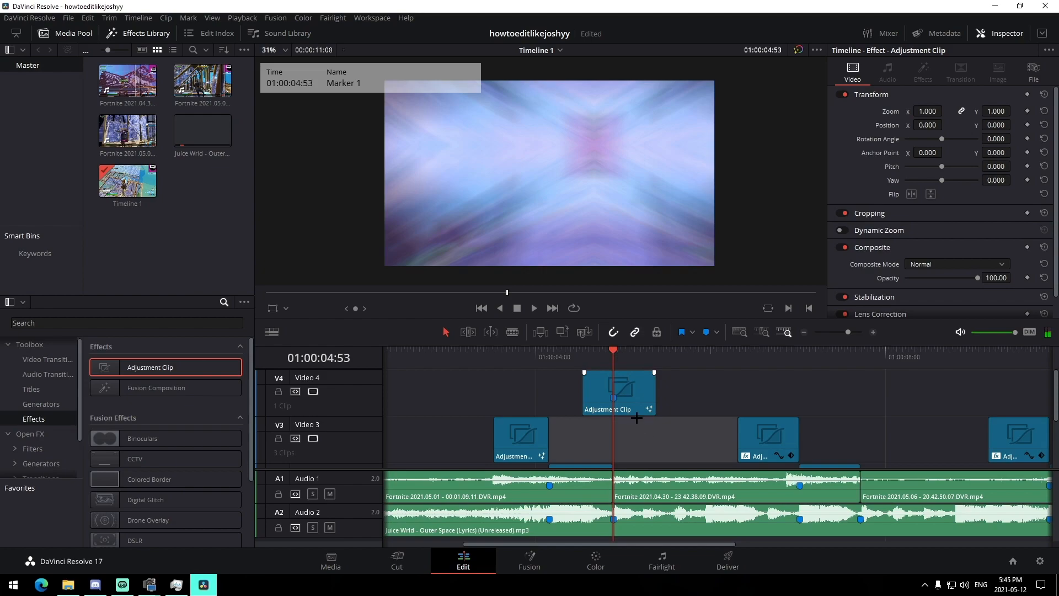
# - Paste a copy of the Video 4 adjustment clip with its marker over the cut between the second and third gameplay clips
pyautogui.moveTo(840, 356)
pyautogui.mouseDown()
pyautogui.moveTo(862, 358)
pyautogui.moveTo(853, 384)
pyautogui.moveTo(873, 358)
pyautogui.moveTo(841, 331)
pyautogui.moveTo(819, 360)
pyautogui.mouseUp()
pyautogui.hotkey('ctrl', 'v')
pyautogui.click(848, 392)
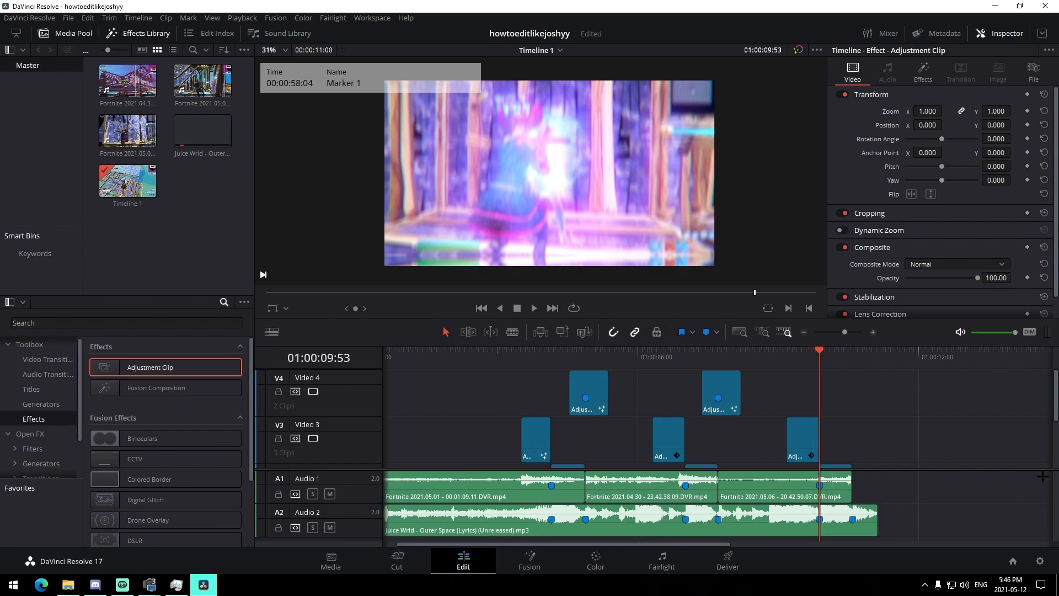
pyautogui.click(585, 351)
pyautogui.moveTo(844, 330); pyautogui.dragTo(847, 332)
pyautogui.click(724, 395)
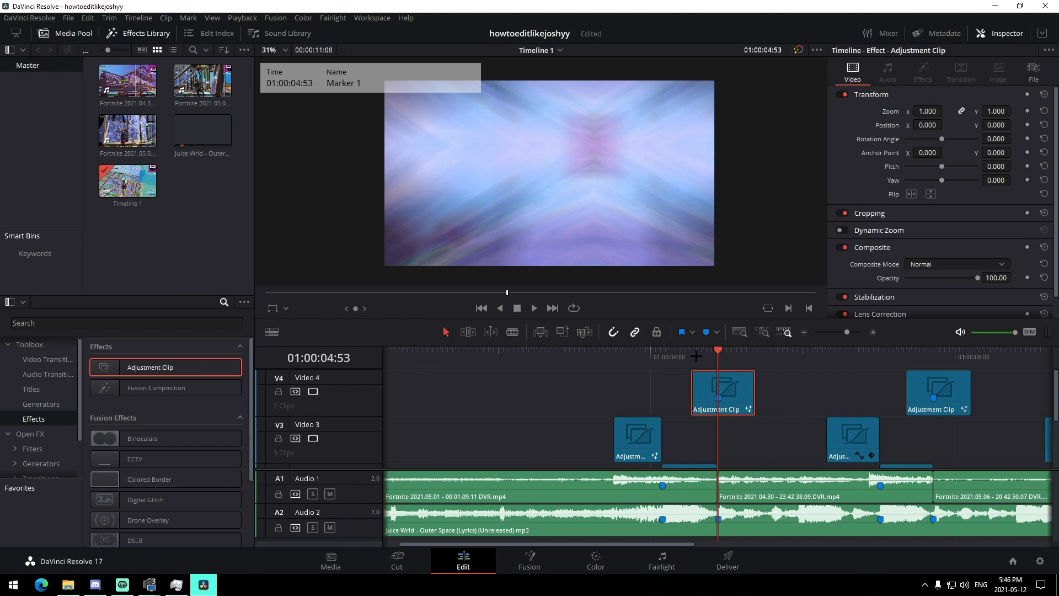
pyautogui.moveTo(846, 332); pyautogui.dragTo(842, 332)
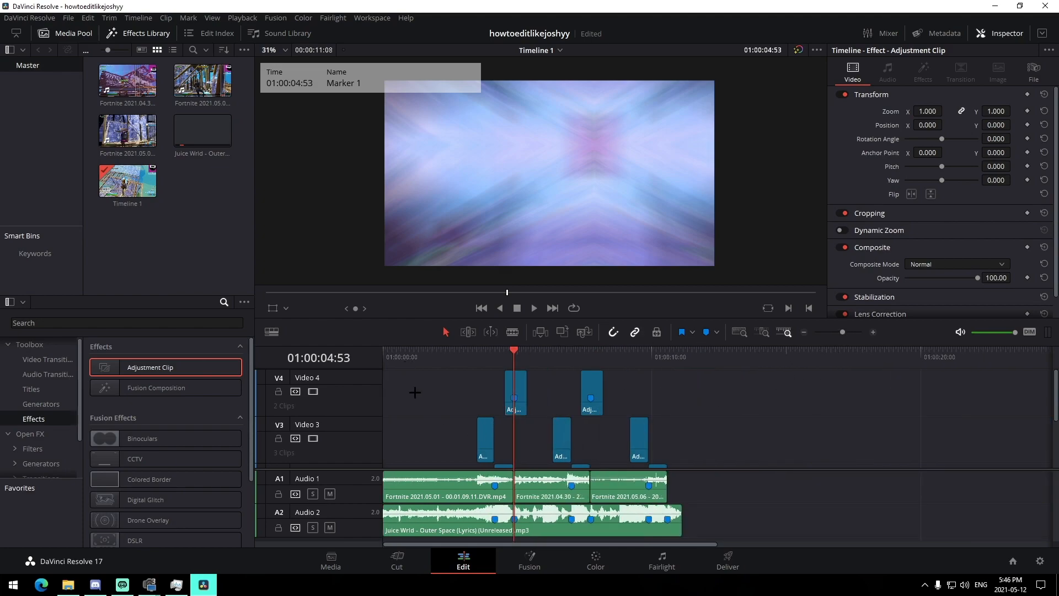
pyautogui.scroll(-3, 424, 403)
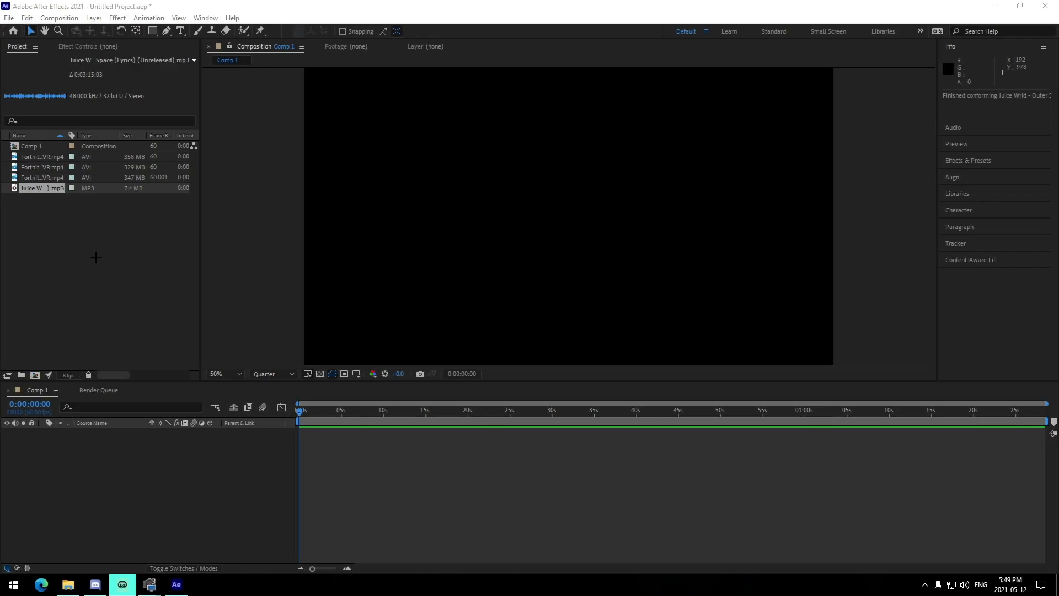
# - In Adobe After Effects, add the Juice Wrld MP3 to Comp 1 and reveal its audio waveform
pyautogui.click(84, 276)
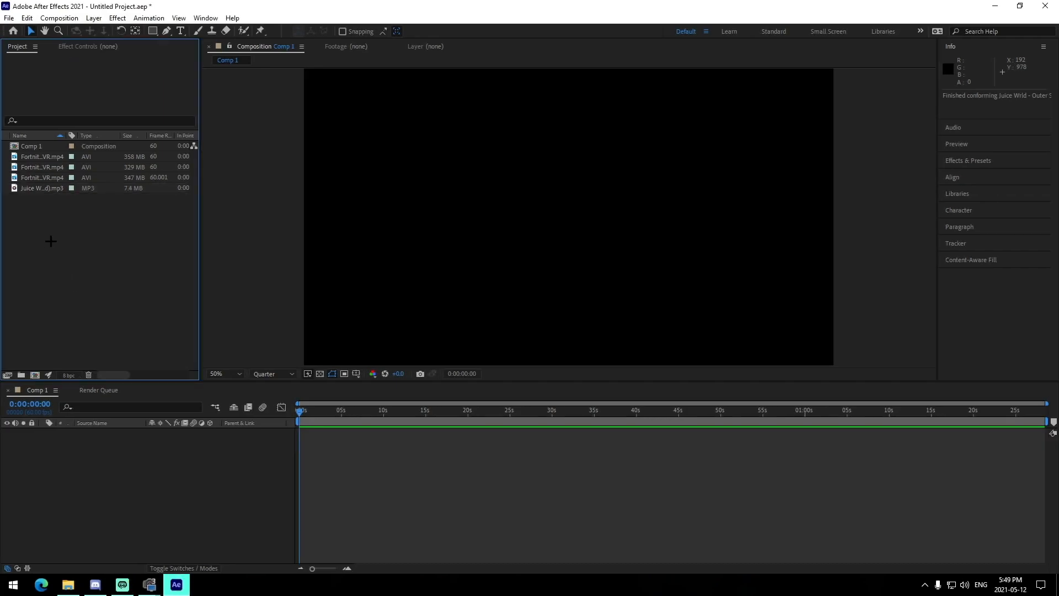
pyautogui.moveTo(37, 218); pyautogui.dragTo(356, 488)
pyautogui.click(56, 219)
pyautogui.press('l')
pyautogui.press('l')
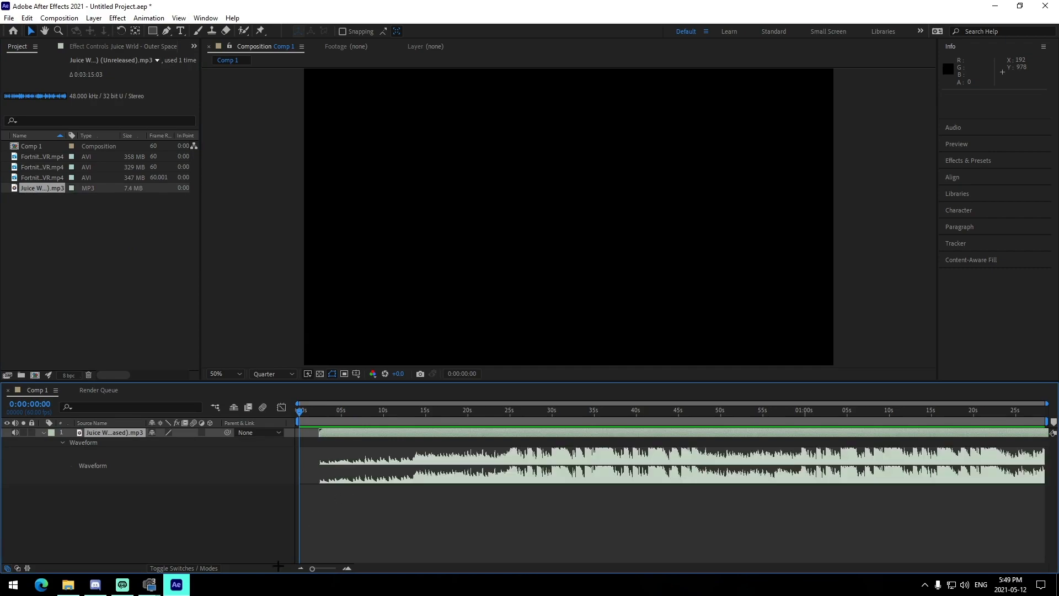
# - Trim the music layer to a section about 17 seconds long that starts at 0:00:00:00
pyautogui.moveTo(320, 433); pyautogui.dragTo(338, 444)
pyautogui.click(367, 412)
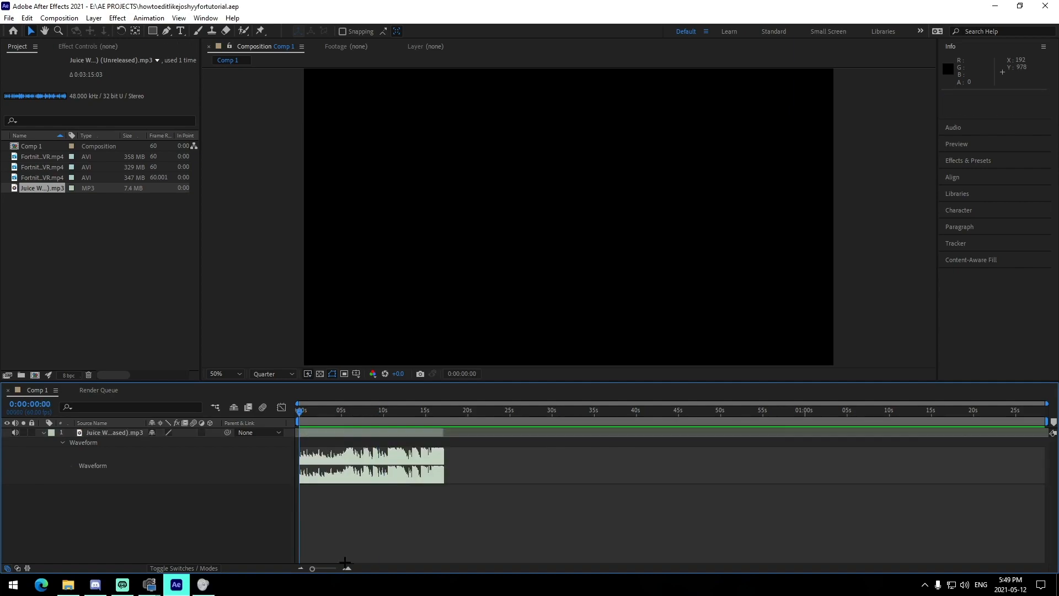
# - Play the music to find the first beat and add a layer marker at 0:00:05:53
pyautogui.click(347, 568)
pyautogui.moveTo(381, 410); pyautogui.dragTo(398, 410)
pyautogui.press('space')
pyautogui.press('space')
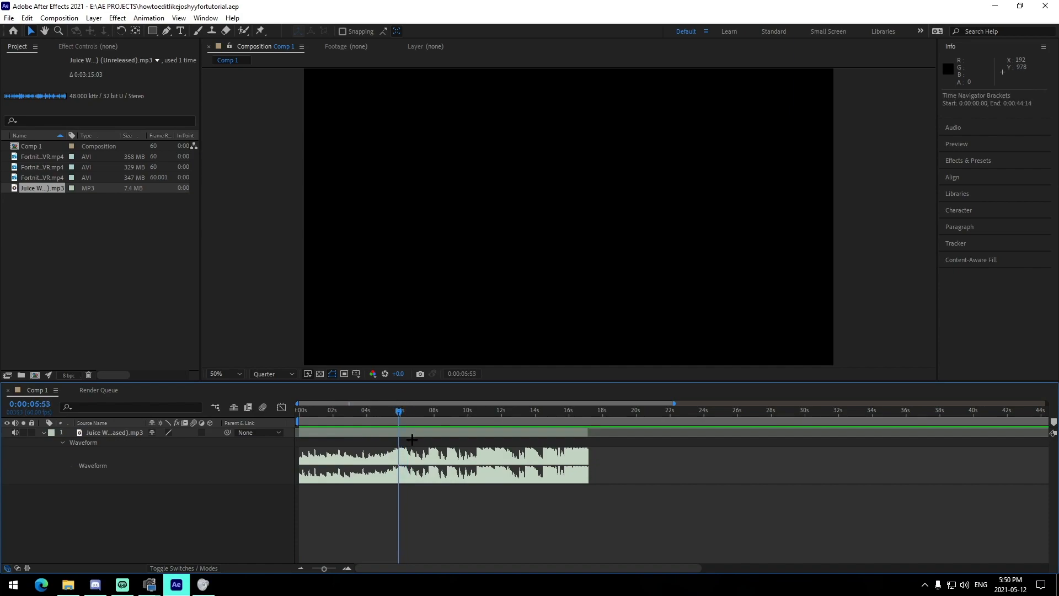
pyautogui.click(408, 436)
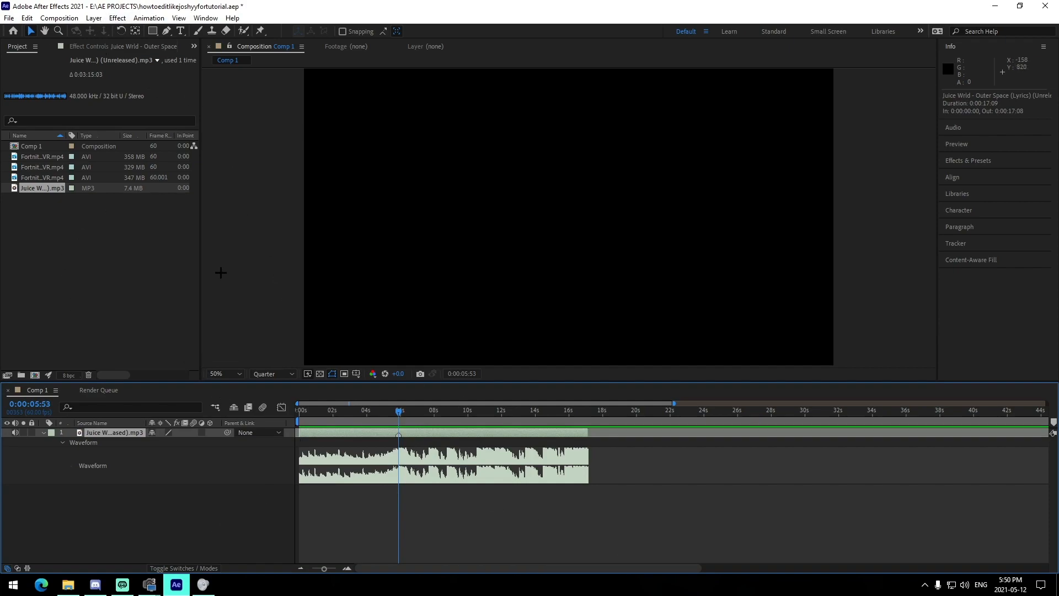
pyautogui.click(94, 18)
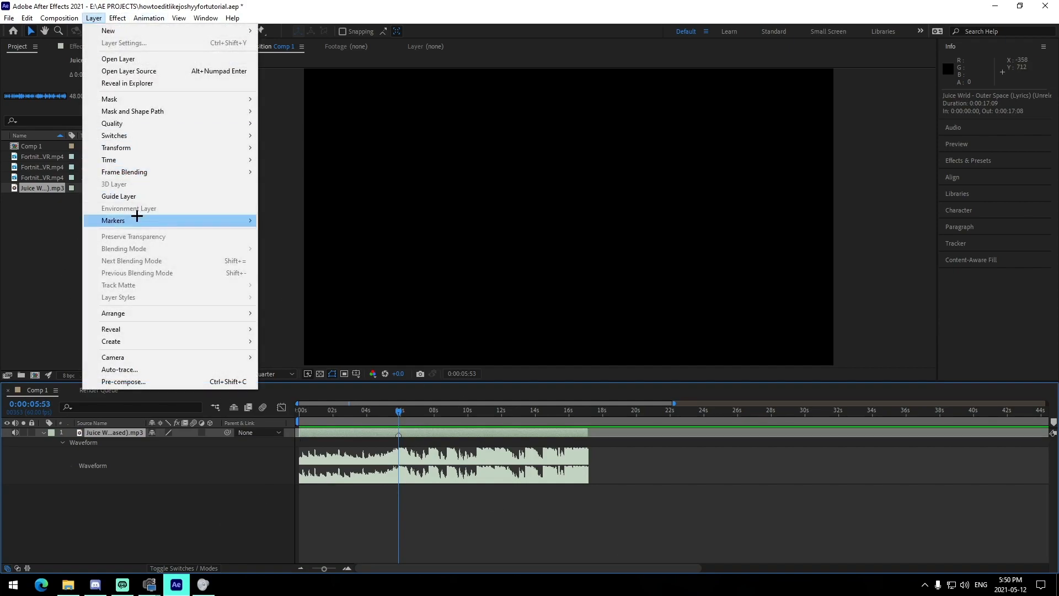
pyautogui.click(454, 516)
# - Add layer markers on the music's following beats at 0:00:06:37, 0:00:08:46, about 9.5 s, about 11.6 s and 0:00:12:21
pyautogui.press('space')
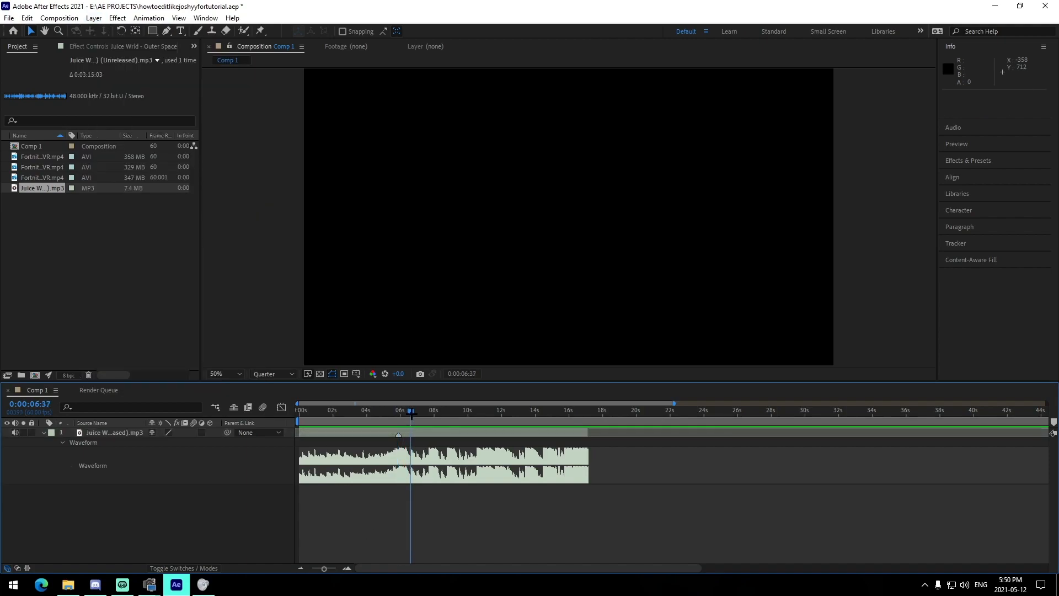
pyautogui.click(426, 432)
pyautogui.press('space')
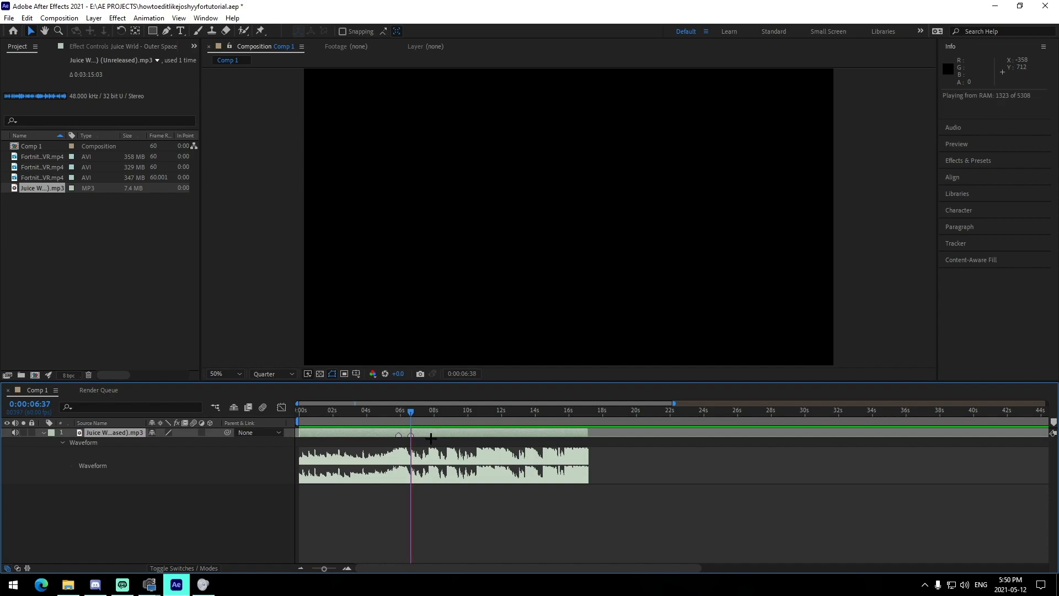
pyautogui.press('space')
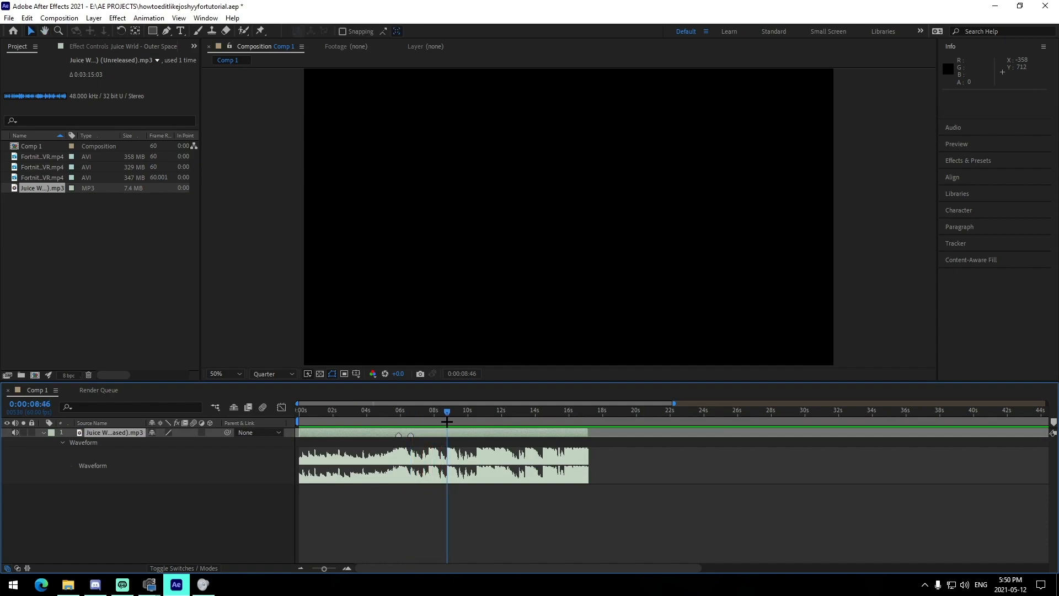
pyautogui.press('space')
pyautogui.press('space')
pyautogui.press('space')
pyautogui.press('space')
pyautogui.press('KP_Multiply')
pyautogui.press('space')
pyautogui.press('space')
pyautogui.press('KP_Multiply')
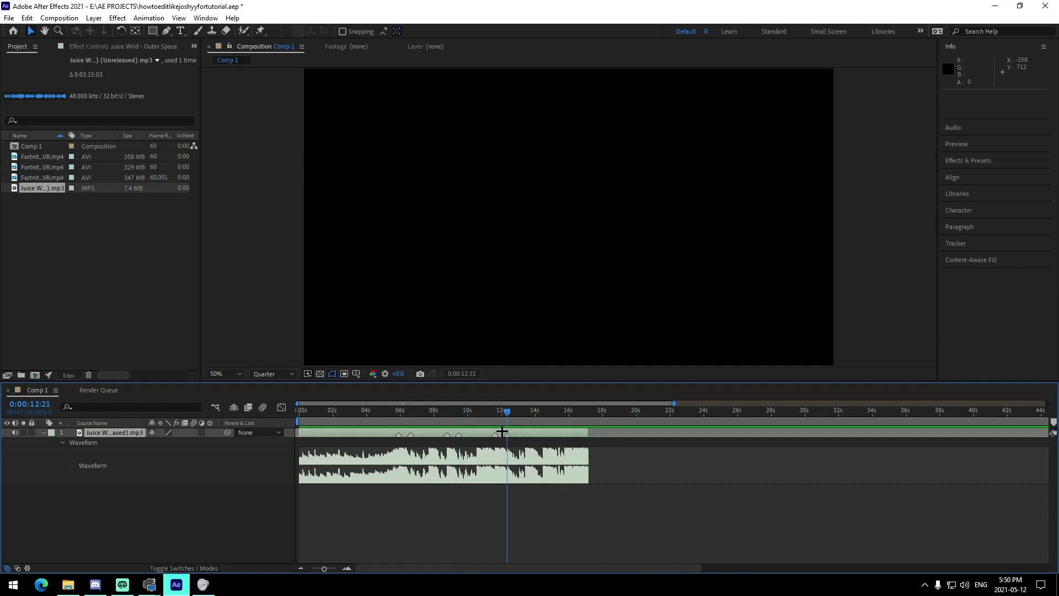
# - Trim the end of the music layer to 0:00:13:11 and return the playhead to the first marker at 0:00:05:53
pyautogui.click(521, 411)
pyautogui.hotkey('alt', ']')
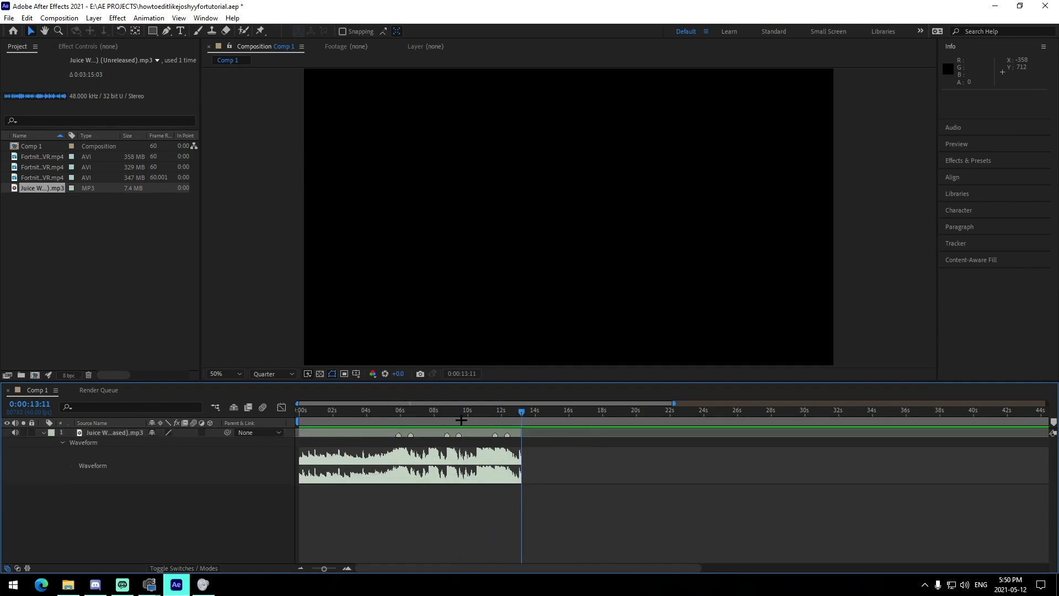
pyautogui.click(400, 410)
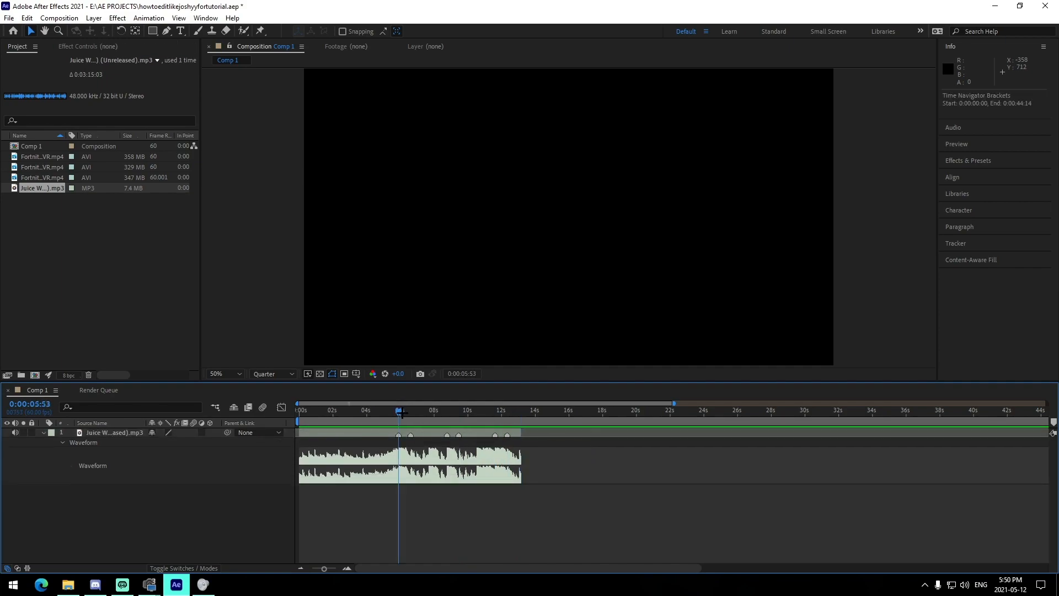
# - Preview the three Fortnite clips in the Footage viewer, scrubbing through the 2021.04.30 clip to about 53 seconds
pyautogui.doubleClick(53, 177)
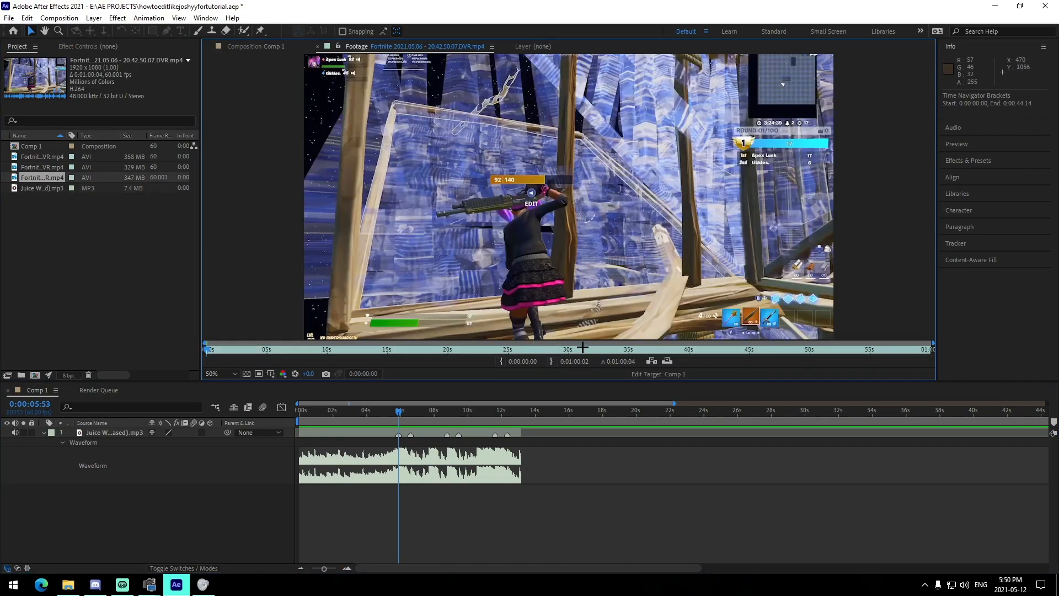
pyautogui.doubleClick(56, 166)
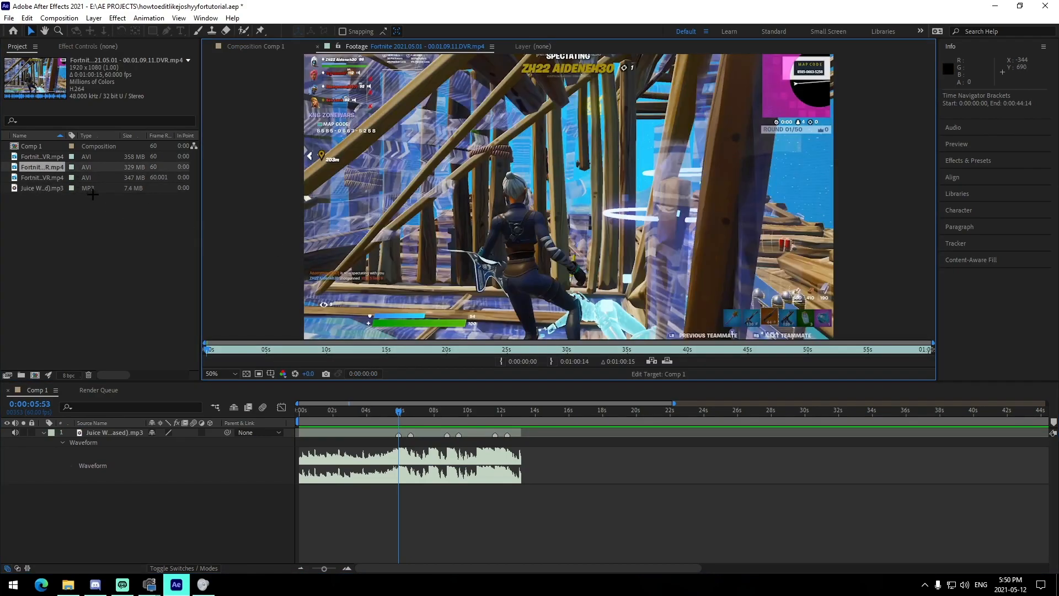
pyautogui.doubleClick(54, 157)
pyautogui.moveTo(691, 345); pyautogui.dragTo(844, 360)
# - Open the Fortnite 2021.05.01 footage and set its in point to 0:00:48:09 and out point to 0:00:52:58
pyautogui.doubleClick(45, 166)
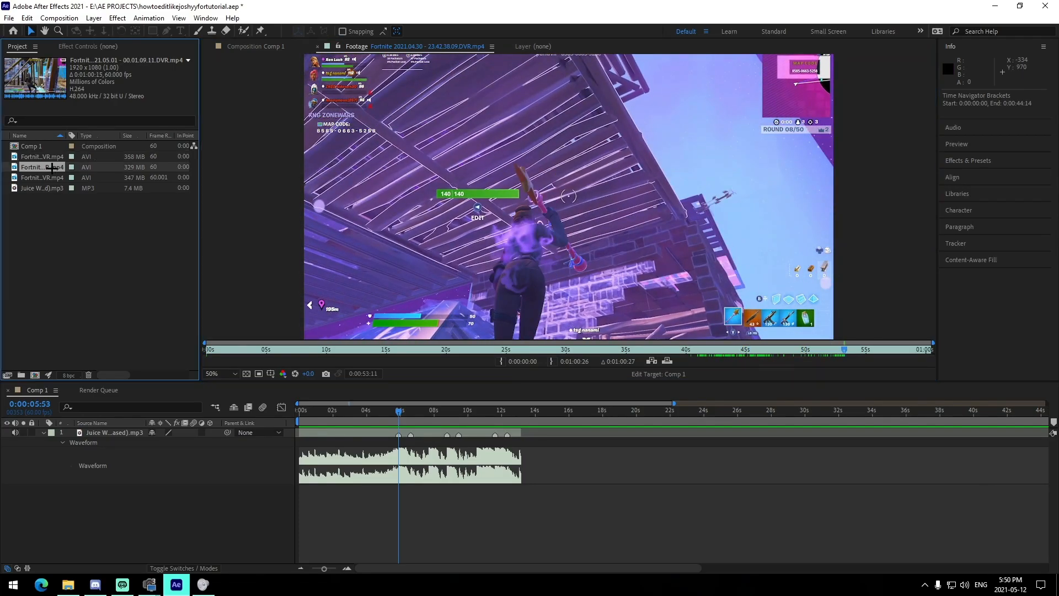
pyautogui.moveTo(736, 347); pyautogui.dragTo(785, 371)
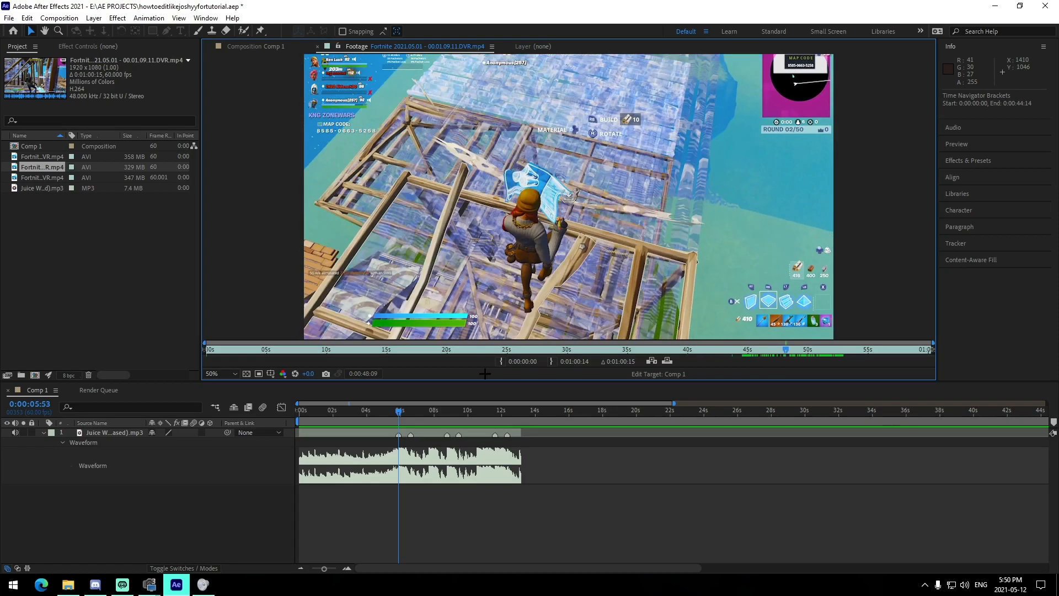
pyautogui.click(500, 361)
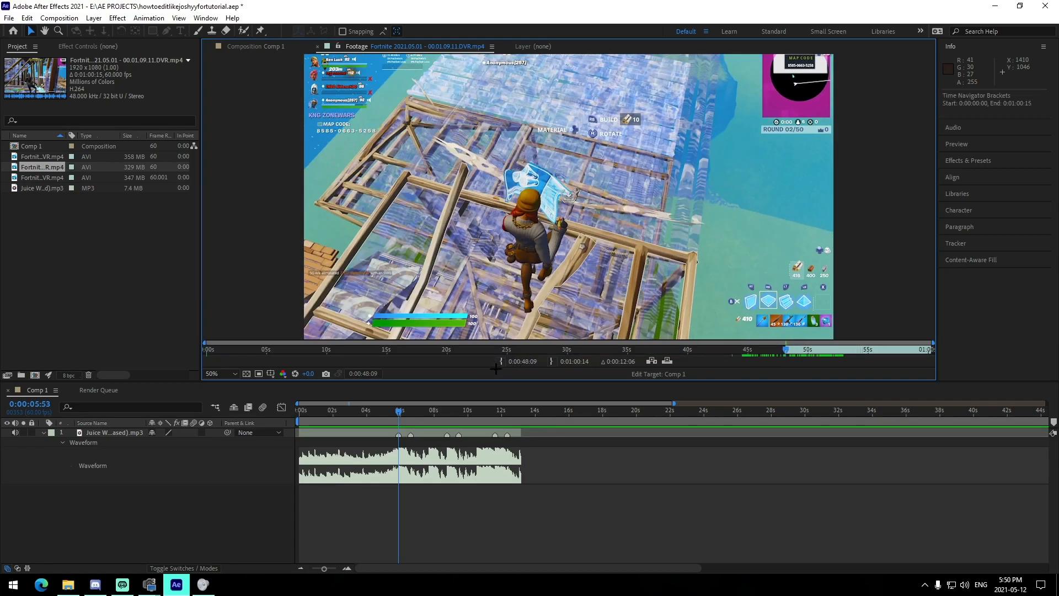
pyautogui.moveTo(807, 354); pyautogui.dragTo(843, 357)
pyautogui.click(551, 361)
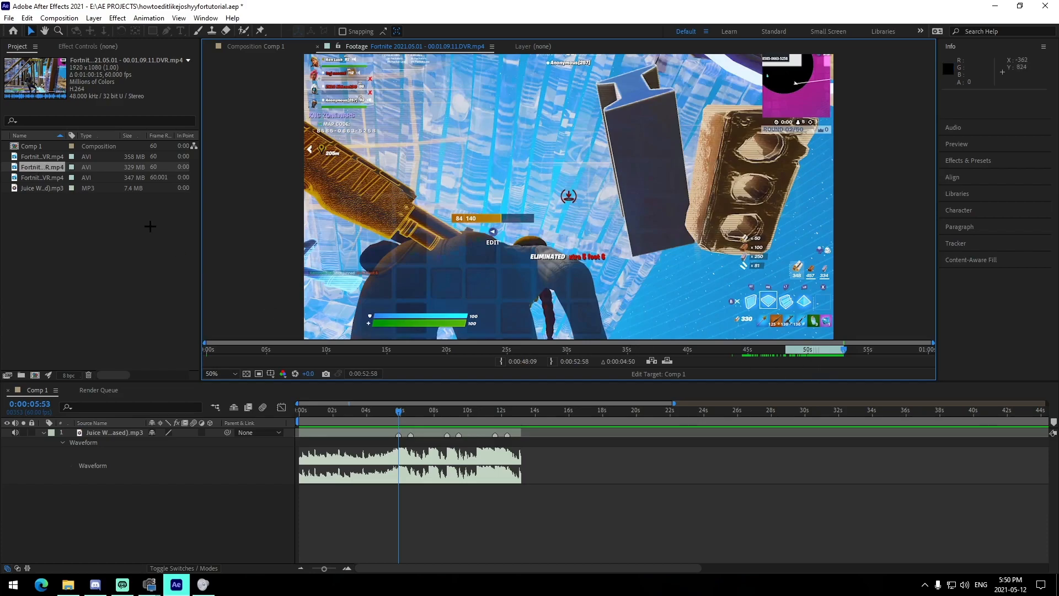
# - Place the Fortnite 2021.05.01 clip above the music layer in Comp 1, aligning its elimination with the first marker at 0:00:05:53
pyautogui.moveTo(52, 167); pyautogui.dragTo(299, 436)
pyautogui.click(393, 504)
pyautogui.click(363, 514)
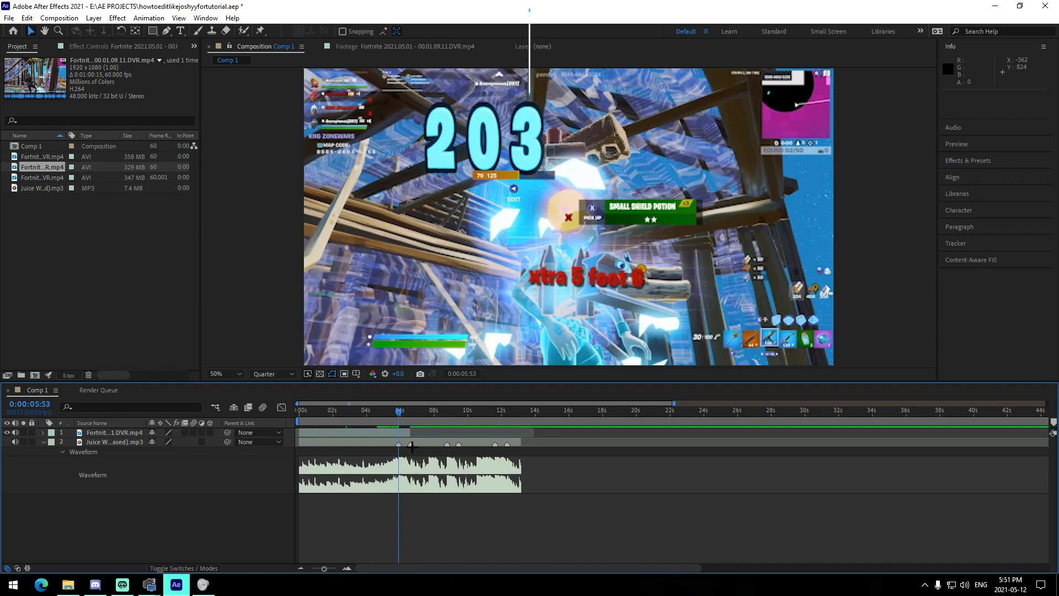
# - Trim the end of the Fortnite 2021.05.01 layer to the second music marker
pyautogui.click(411, 433)
pyautogui.click(425, 520)
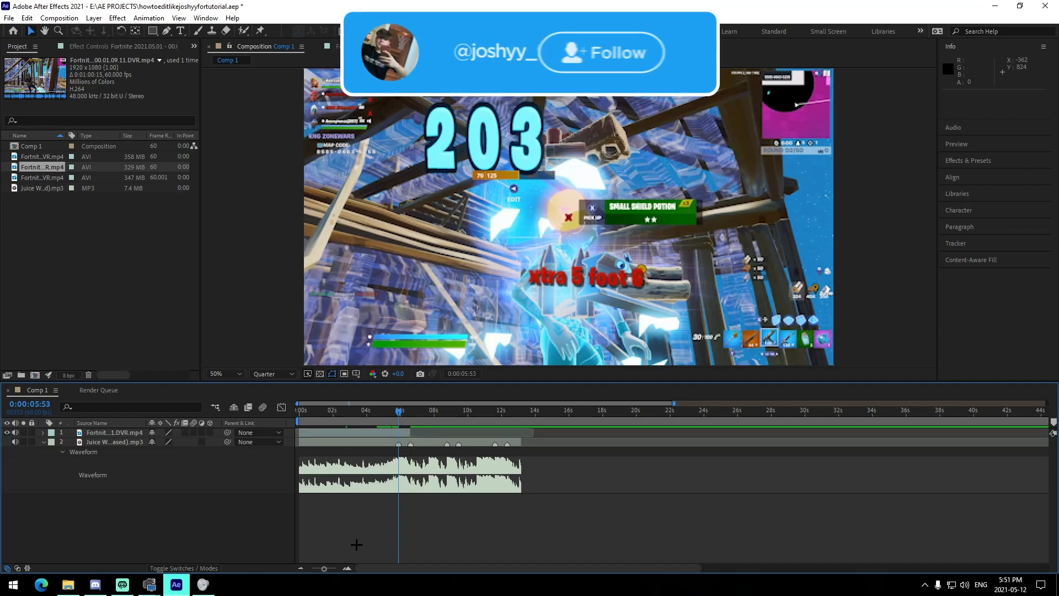
pyautogui.press('=')
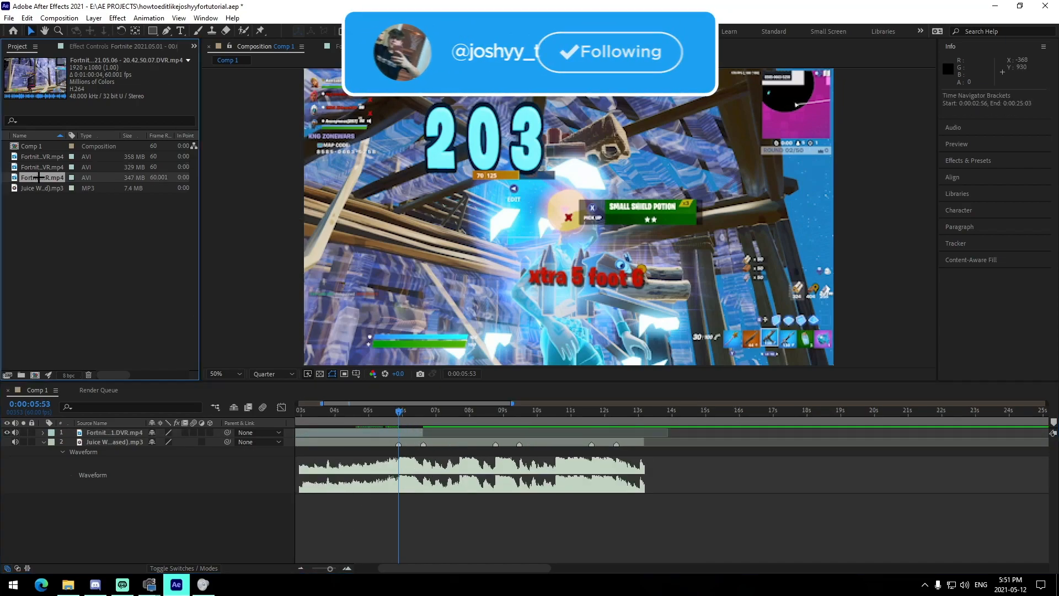
# - Open the Fortnite 2021.05.06 footage and set its in point to 0:00:54:23 and out point to 0:00:58:27
pyautogui.doubleClick(42, 177)
pyautogui.moveTo(732, 358); pyautogui.dragTo(813, 363)
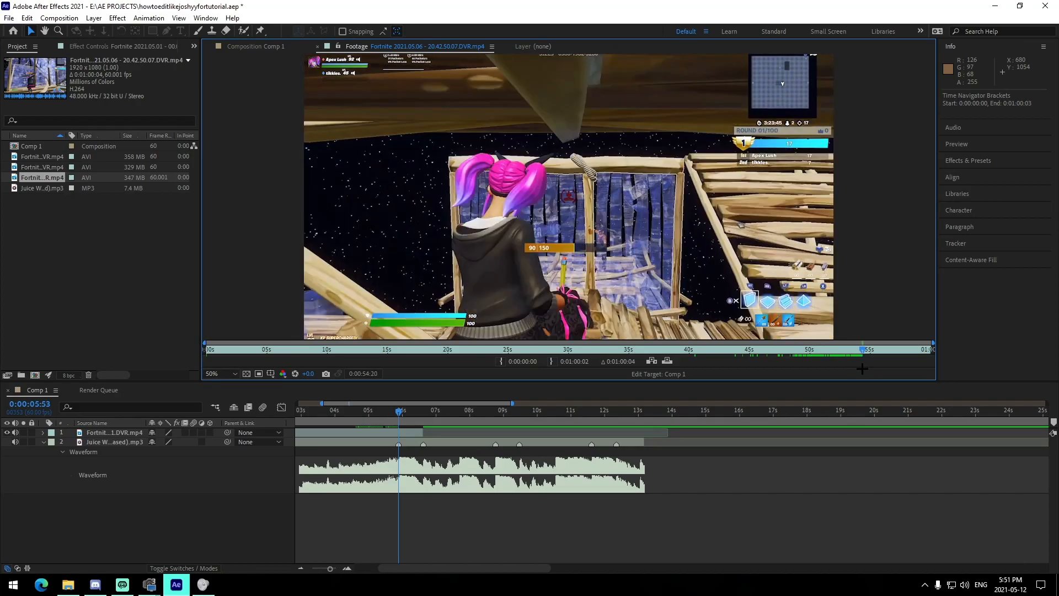
pyautogui.click(501, 361)
pyautogui.press('space')
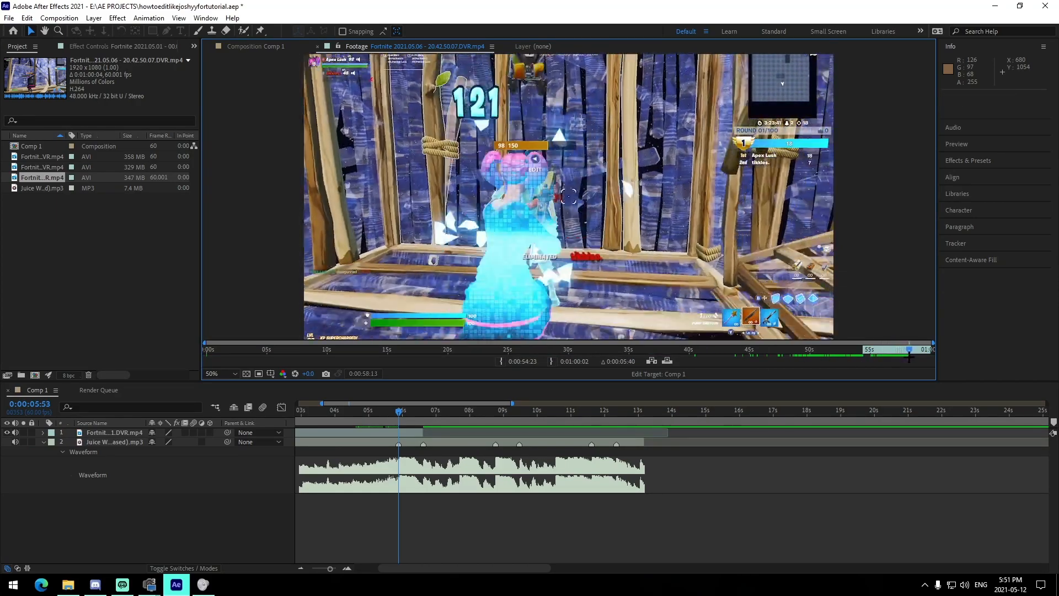
pyautogui.click(551, 362)
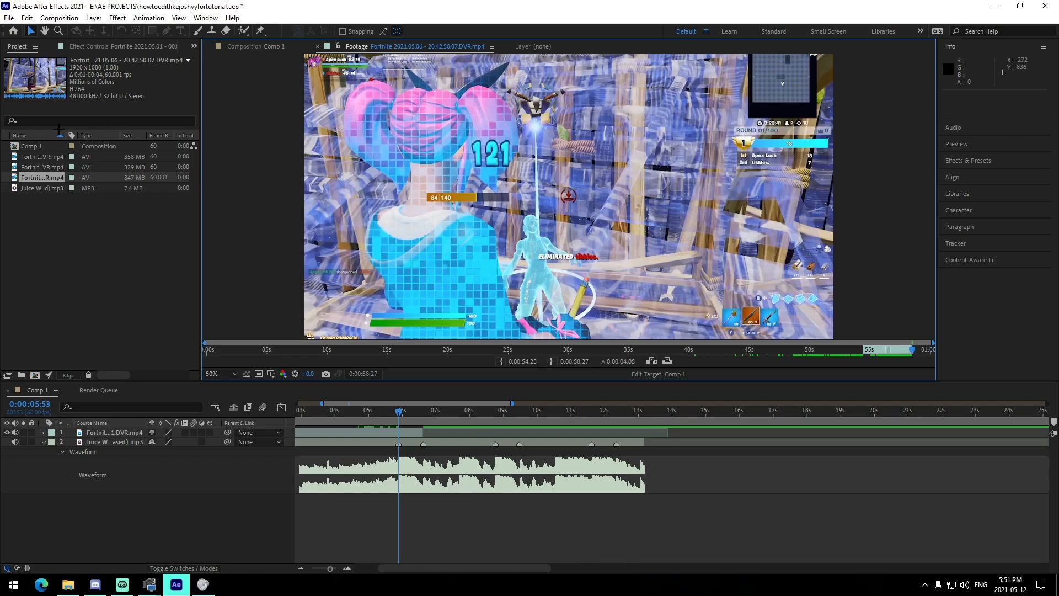
# - Place the Fortnite 2021.05.06 clip above the music layer, spanning the fourth to the last marker with its elimination on the fifth marker
pyautogui.moveTo(36, 176); pyautogui.dragTo(519, 442)
pyautogui.click(523, 513)
pyautogui.click(557, 516)
pyautogui.moveTo(603, 443); pyautogui.dragTo(615, 443)
pyautogui.click(648, 494)
# - With the playhead on the third marker at 0:00:08:46, set the Fortnite 2021.04.30 footage's in point to 0:00:38:17 and out point to 0:00:42:06
pyautogui.click(495, 412)
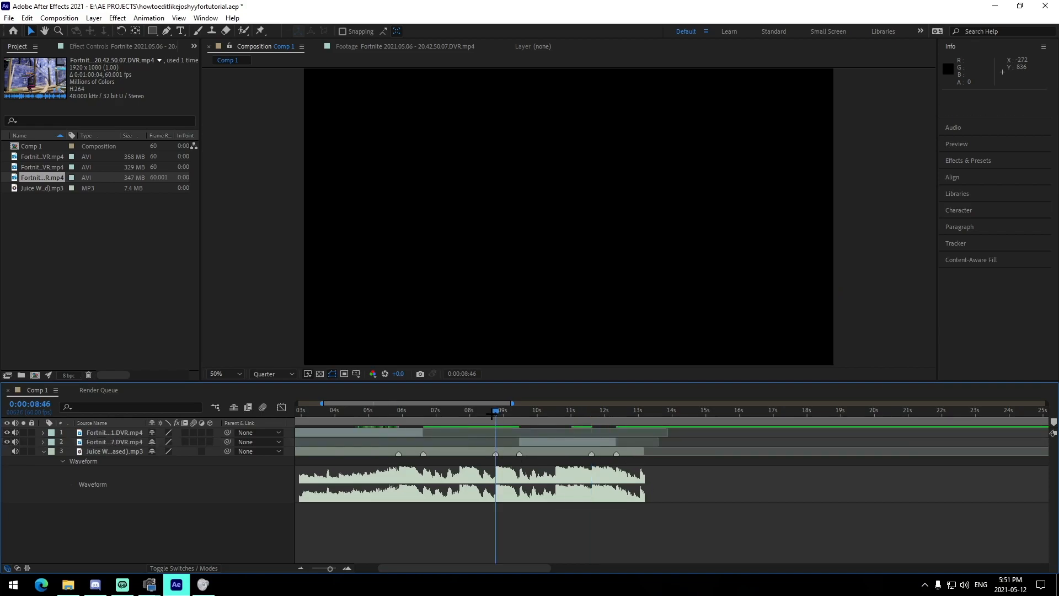
pyautogui.doubleClick(99, 158)
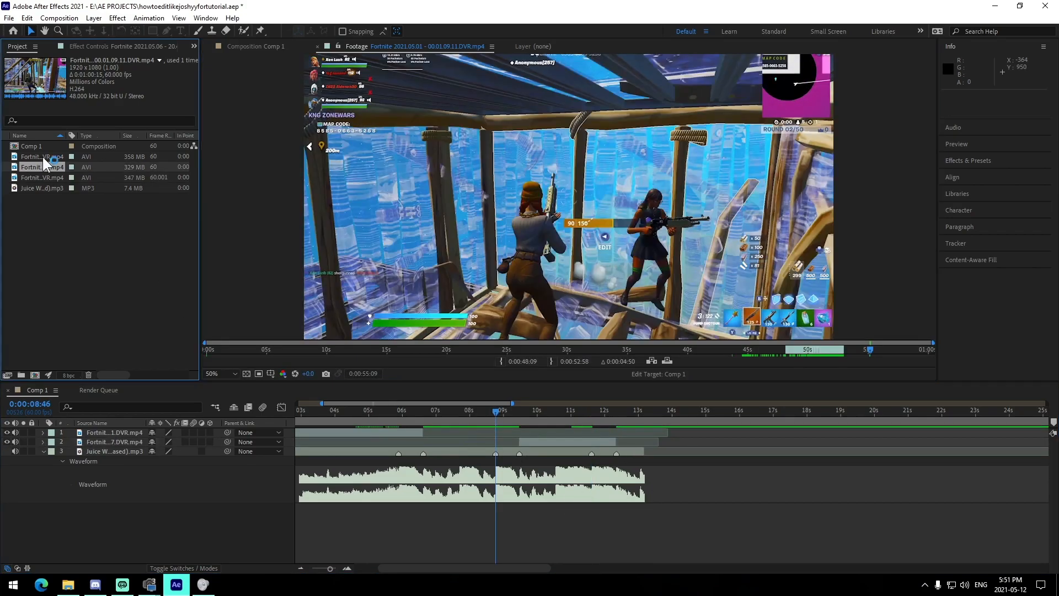
pyautogui.moveTo(691, 352); pyautogui.dragTo(760, 357)
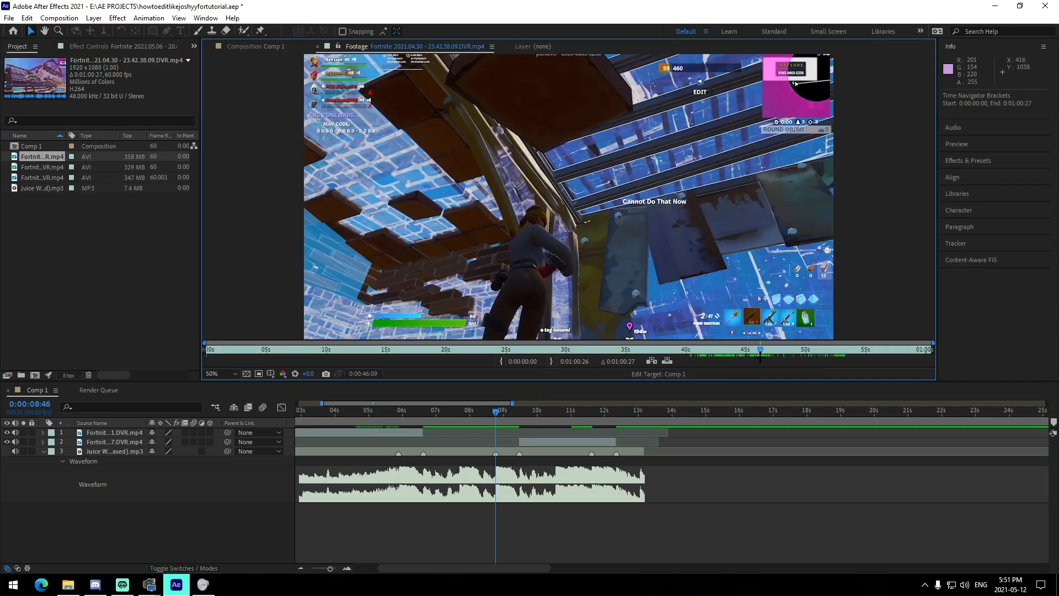
pyautogui.moveTo(568, 368); pyautogui.dragTo(641, 396)
pyautogui.press('space')
pyautogui.hotkey('alt', '[')
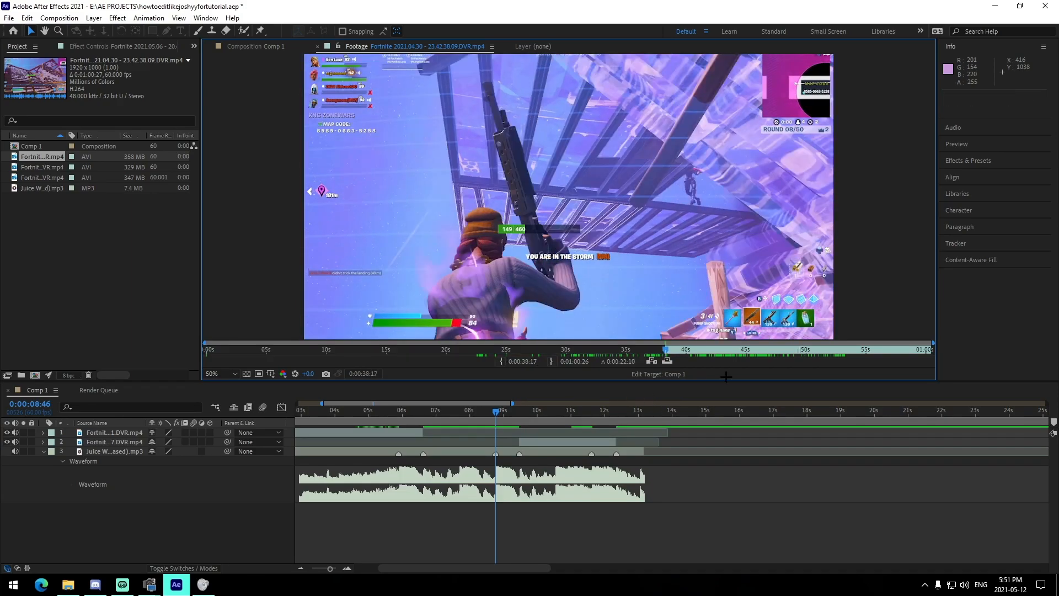
pyautogui.press('space')
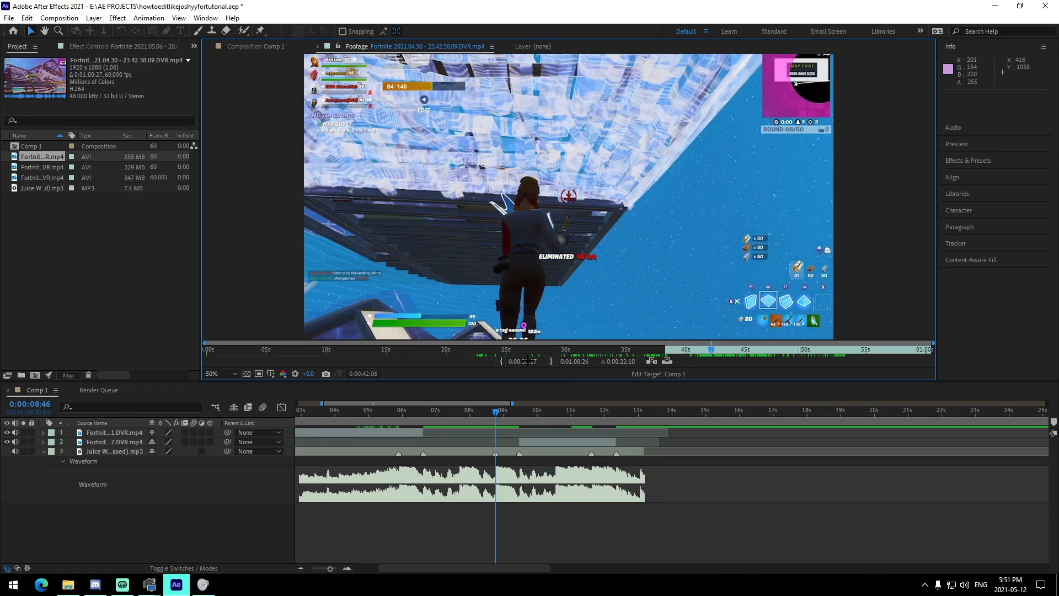
pyautogui.hotkey('alt', ']')
# - Place the Fortnite 2021.04.30 clip between the other two, its elimination at 0:00:08:46, and trim it to the second and fourth markers
pyautogui.moveTo(50, 156); pyautogui.dragTo(468, 438)
pyautogui.moveTo(536, 440); pyautogui.dragTo(512, 442)
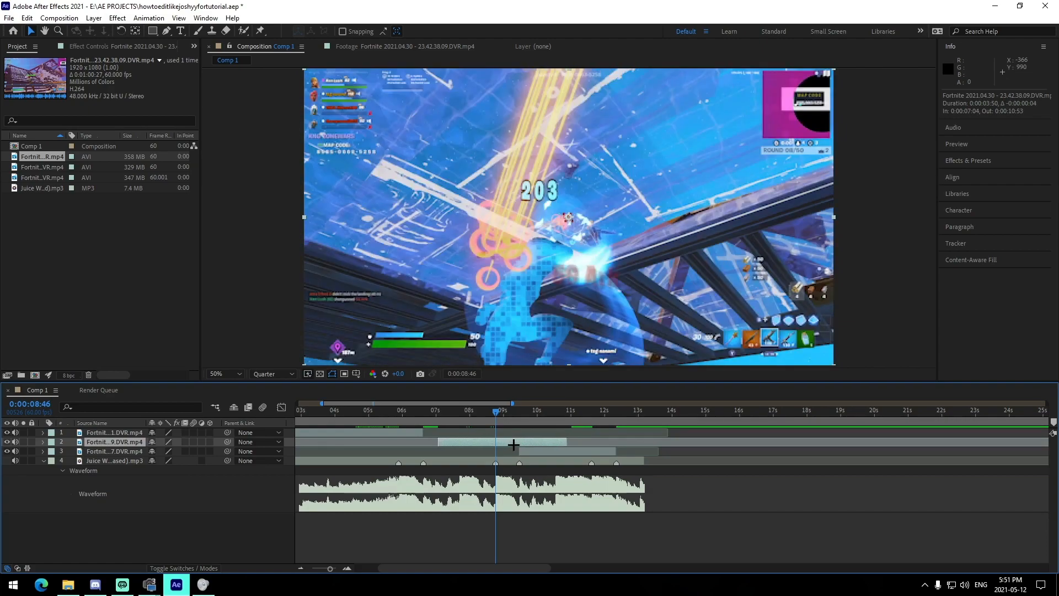
pyautogui.moveTo(442, 447); pyautogui.dragTo(429, 444)
pyautogui.moveTo(566, 442); pyautogui.dragTo(519, 444)
pyautogui.click(517, 530)
pyautogui.click(347, 568)
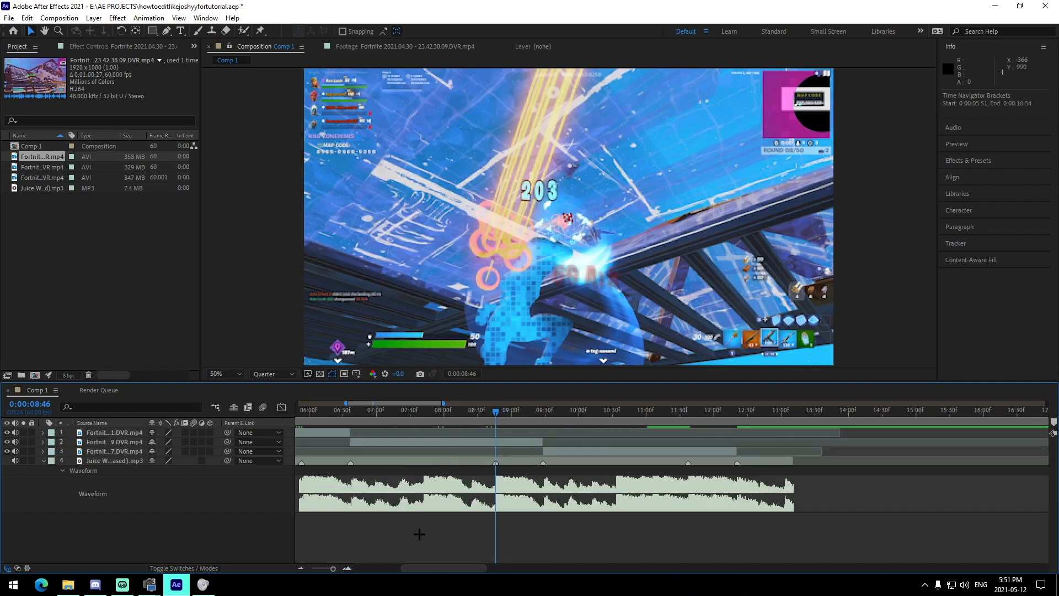
pyautogui.click(300, 568)
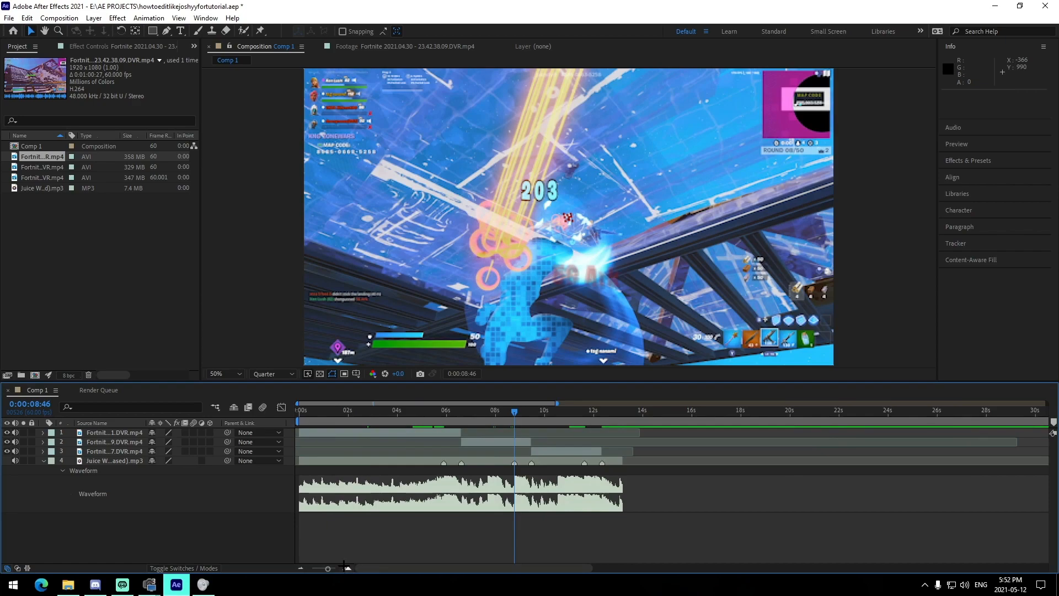
pyautogui.click(347, 568)
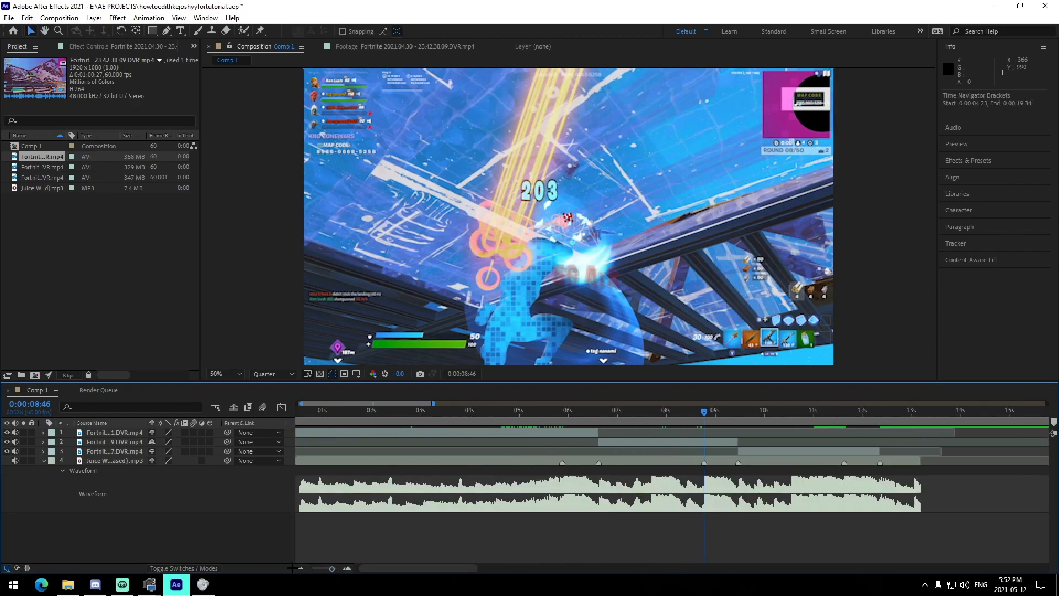
pyautogui.click(298, 567)
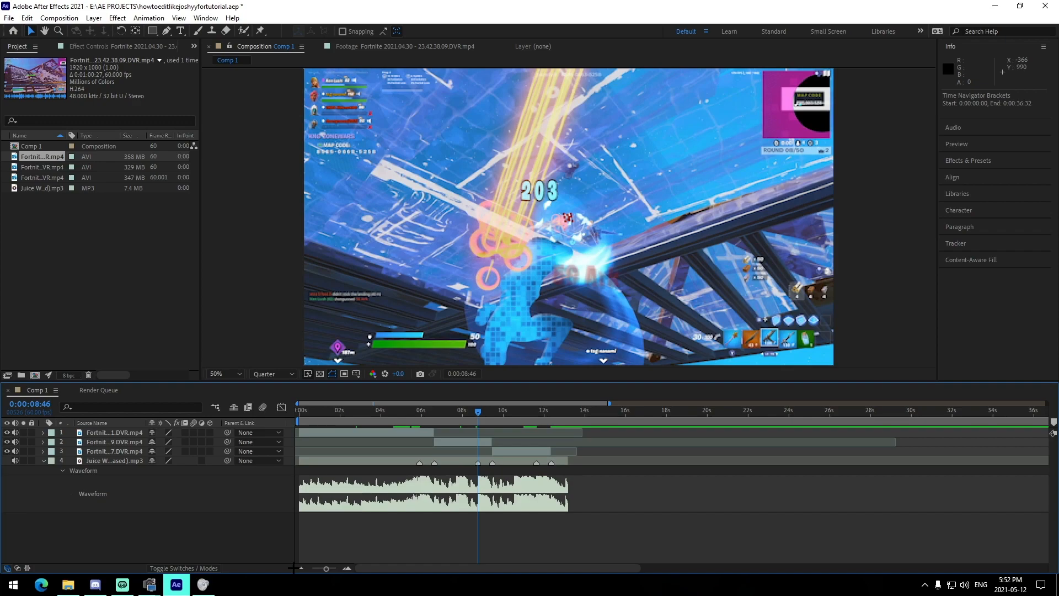
# - Apply the godslowdownvelo preset from the Joshyy Presets Velo folder to the Fortnite 2021.05.01 layer at the first marker, 0:00:05:53
pyautogui.click(420, 413)
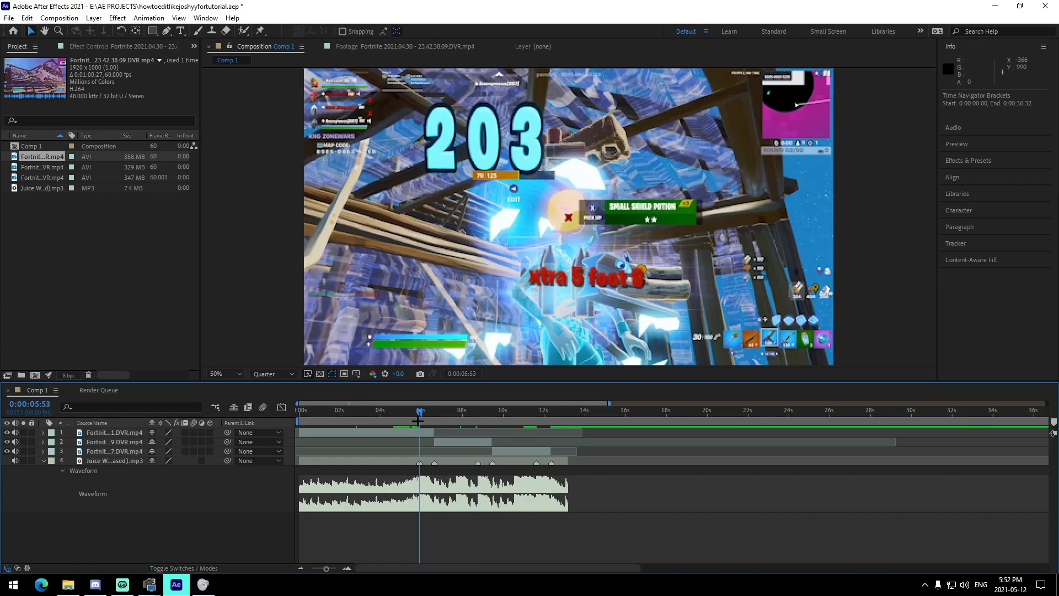
pyautogui.click(424, 433)
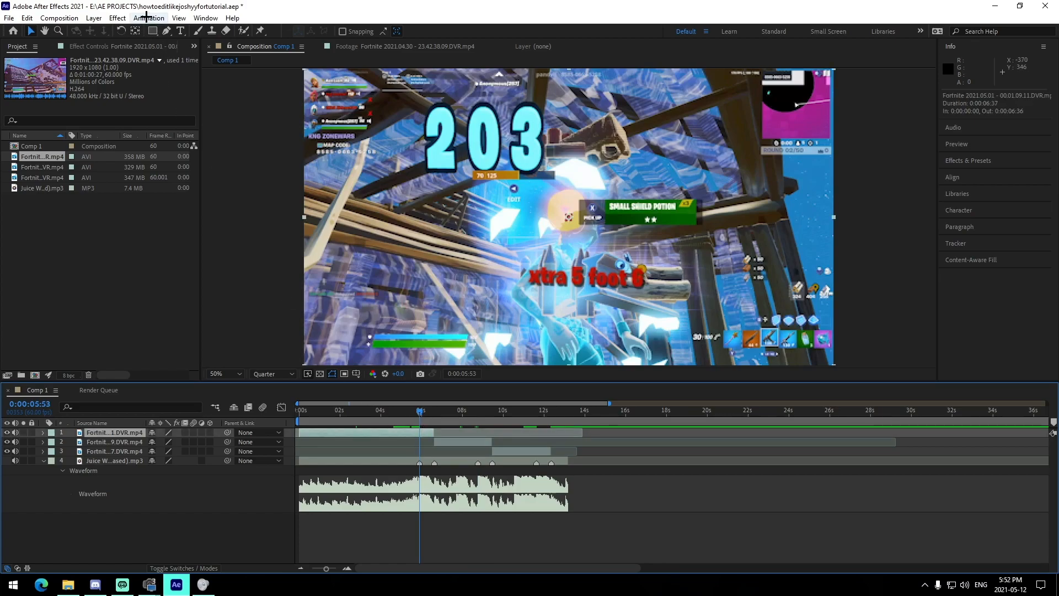
pyautogui.click(147, 17)
pyautogui.click(165, 39)
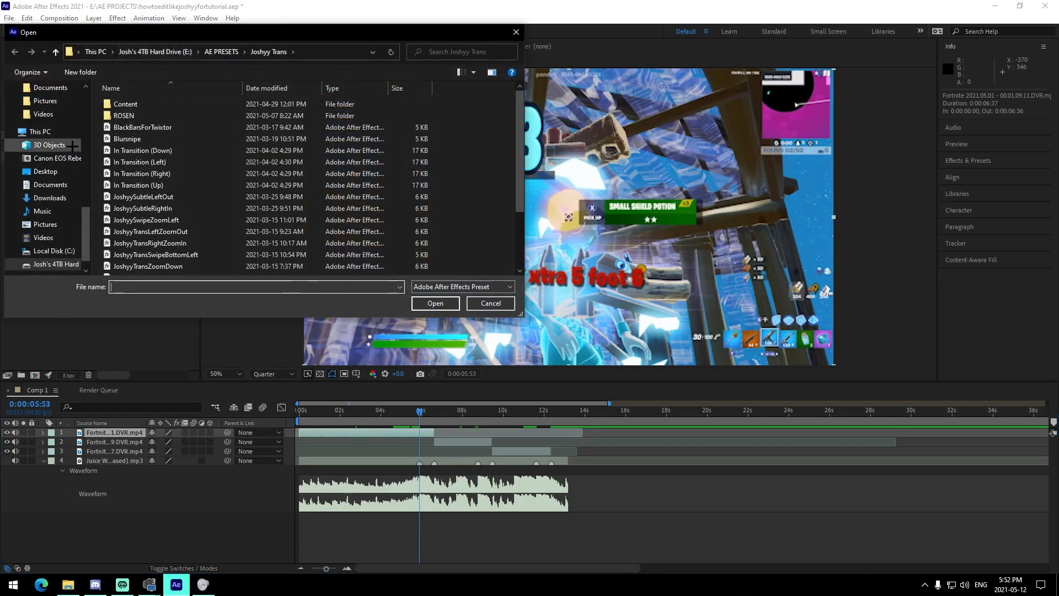
pyautogui.scroll(8, 61, 157)
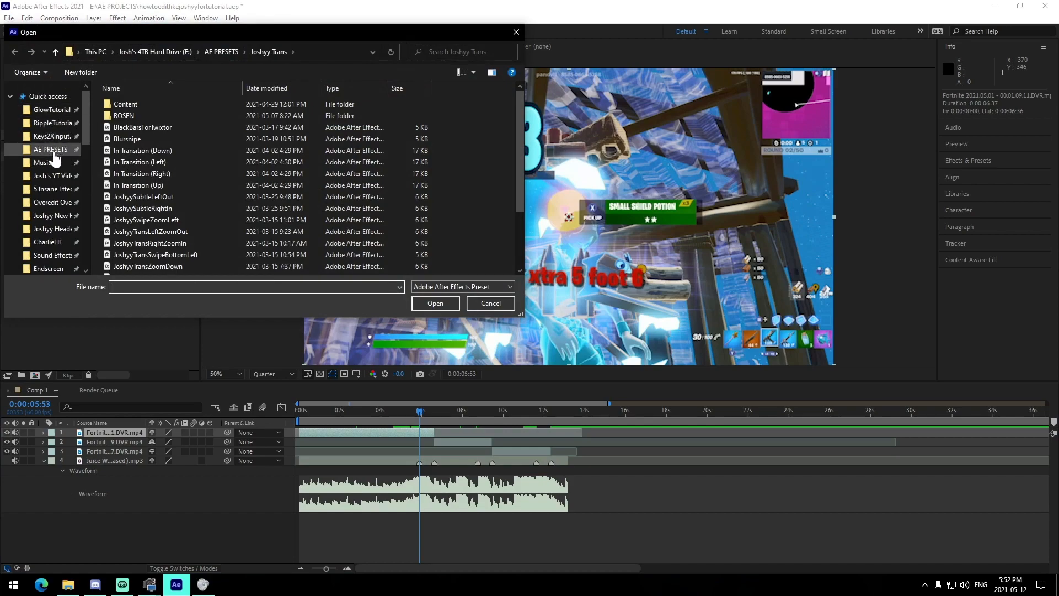
pyautogui.click(52, 154)
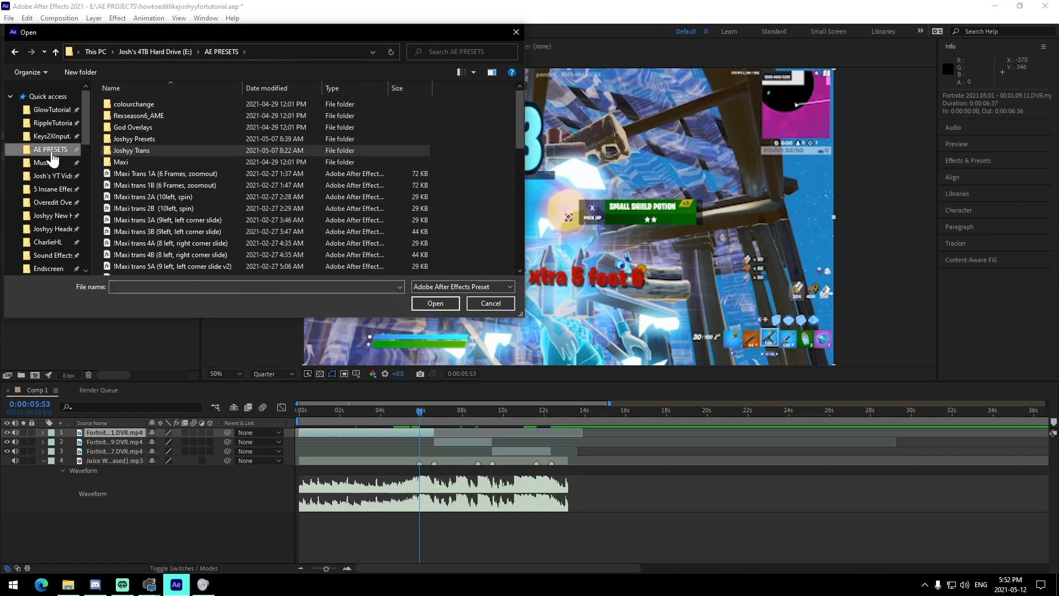
pyautogui.doubleClick(132, 150)
pyautogui.doubleClick(140, 207)
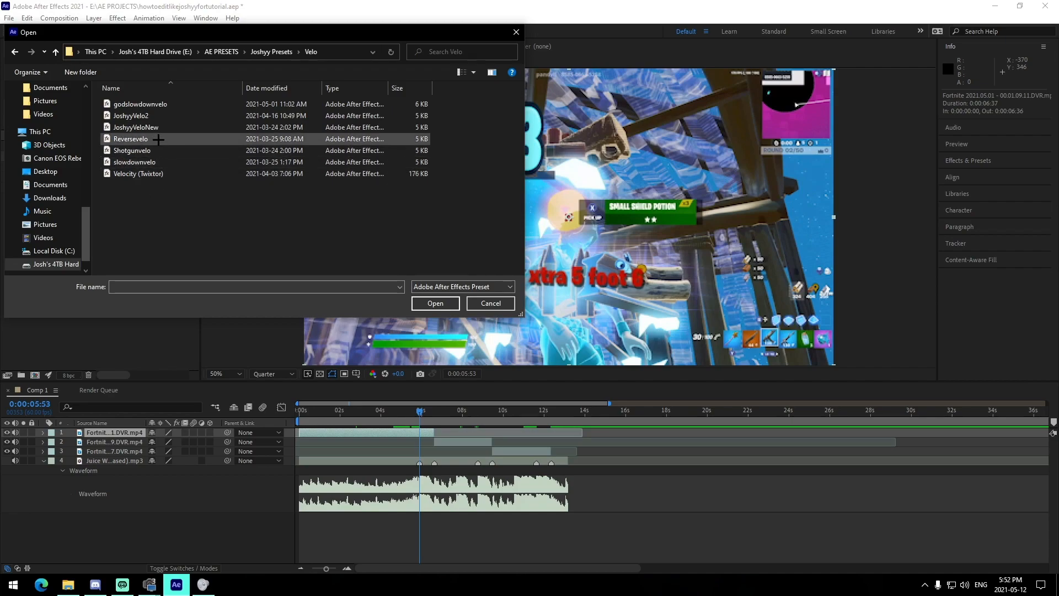
pyautogui.click(148, 104)
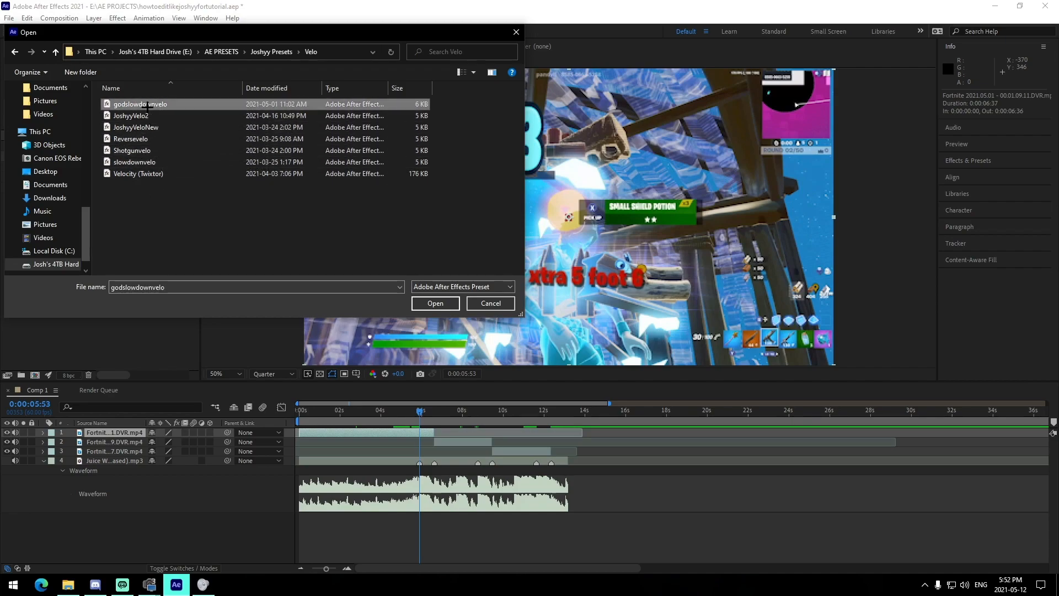
pyautogui.click(435, 303)
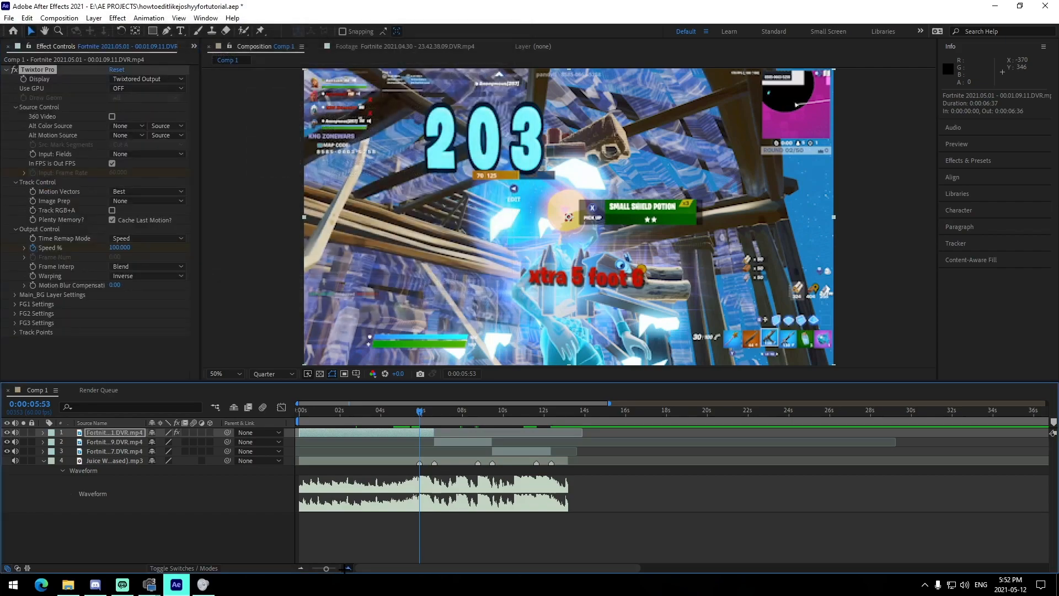
# - Shift the Fortnite 2021.05.01 layer's Twixtor Pro keyframes earlier so the 690% speed keyframe sits on the first marker at 0:00:05:53
pyautogui.moveTo(604, 460); pyautogui.dragTo(538, 461)
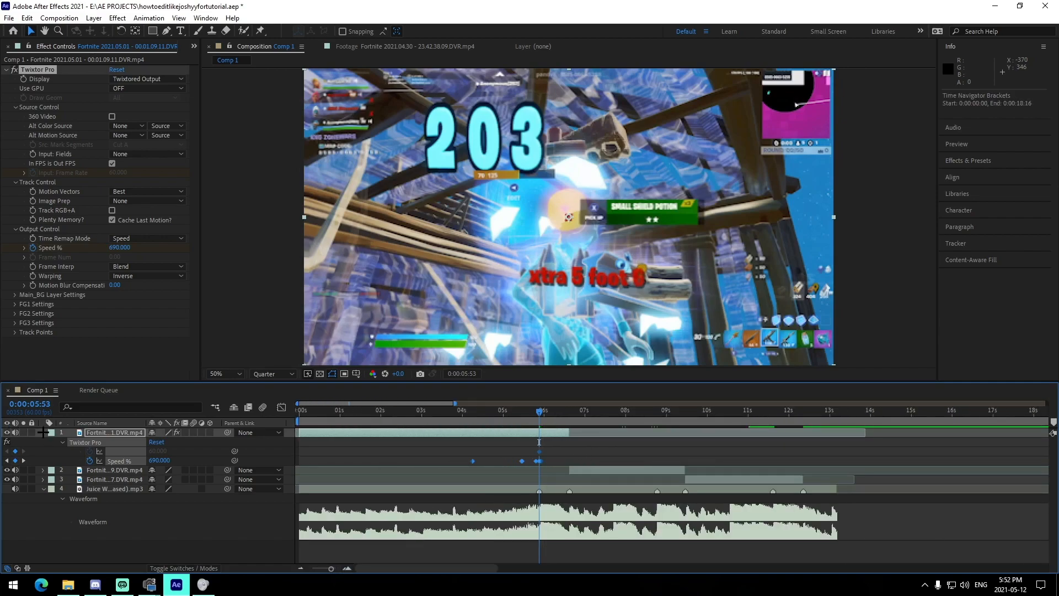
pyautogui.click(43, 432)
pyautogui.press('u')
# - Preview the Fortnite 2021.05.01 clip's speed change from 0:00:04:15 and collapse the layer's keyframes
pyautogui.moveTo(520, 419); pyautogui.dragTo(472, 419)
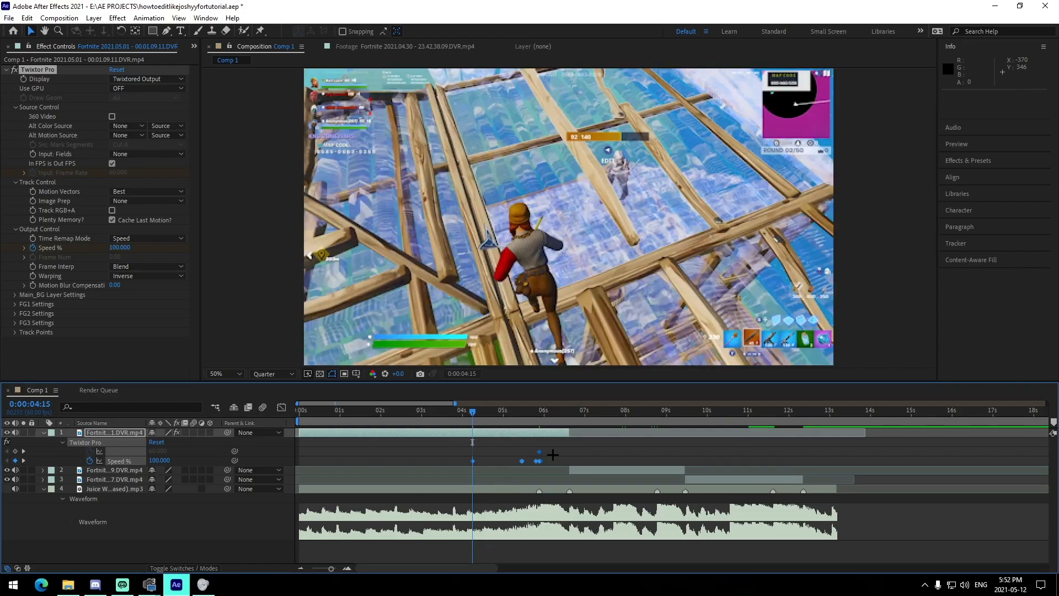
pyautogui.press('space')
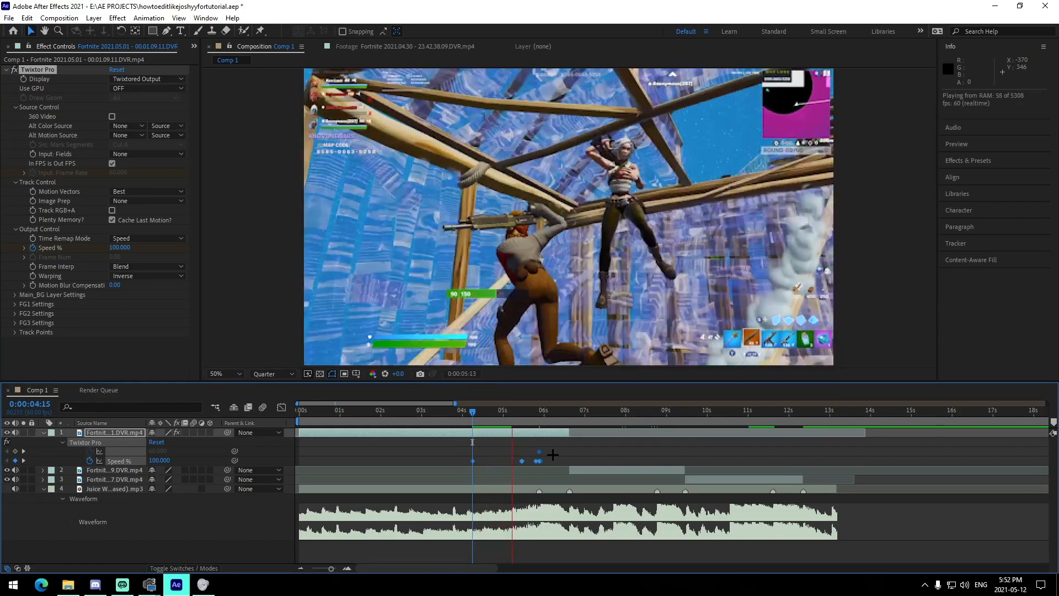
pyautogui.press('space')
pyautogui.click(43, 431)
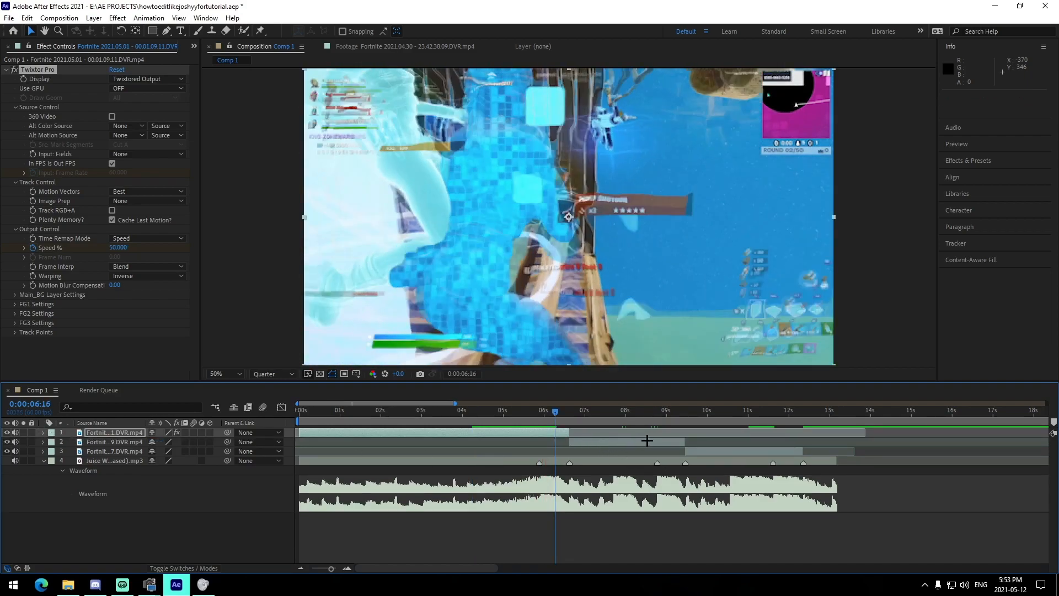
# - Apply the godslowdownvelo preset to the Fortnite 2021.04.30 layer at the third marker, 0:00:08:46, and reveal its keyframes
pyautogui.click(656, 416)
pyautogui.click(670, 441)
pyautogui.click(142, 18)
pyautogui.moveTo(236, 52)
pyautogui.click(325, 52)
pyautogui.press('u')
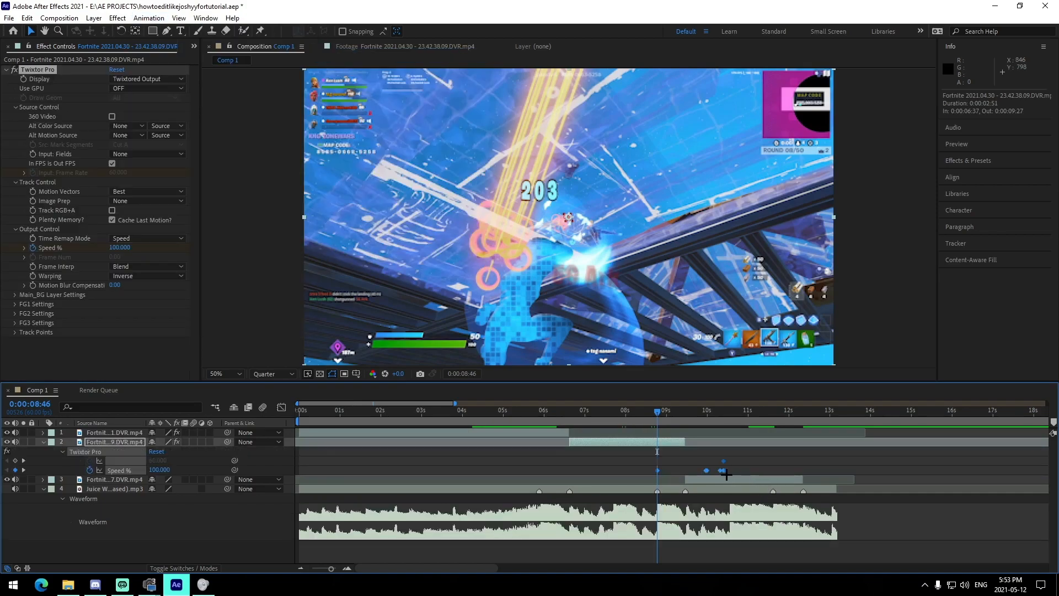
# - Move the Fortnite 2021.04.30 layer's Twixtor Pro keyframes so the 690% speed keyframe lands at 0:00:08:46, and collapse the layer
pyautogui.moveTo(717, 470); pyautogui.dragTo(656, 479)
pyautogui.doubleClick(350, 568)
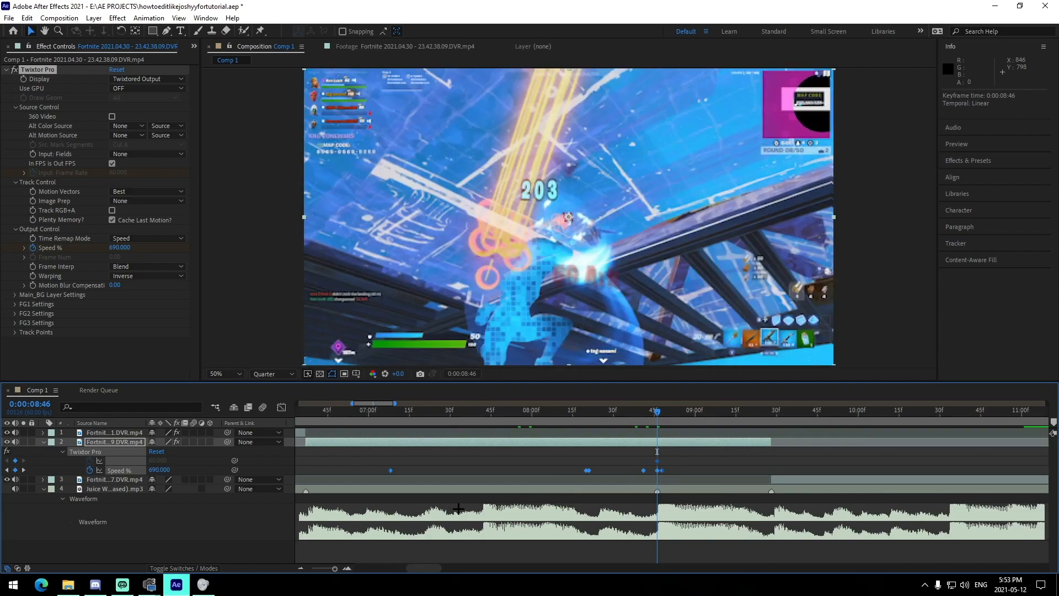
pyautogui.click(44, 442)
pyautogui.press('-')
pyautogui.press('-')
# - Apply the godslowdownvelo preset to the Fortnite 2021.05.06 layer at the fifth marker, 0:00:11:37, and reveal its keyframes
pyautogui.click(773, 413)
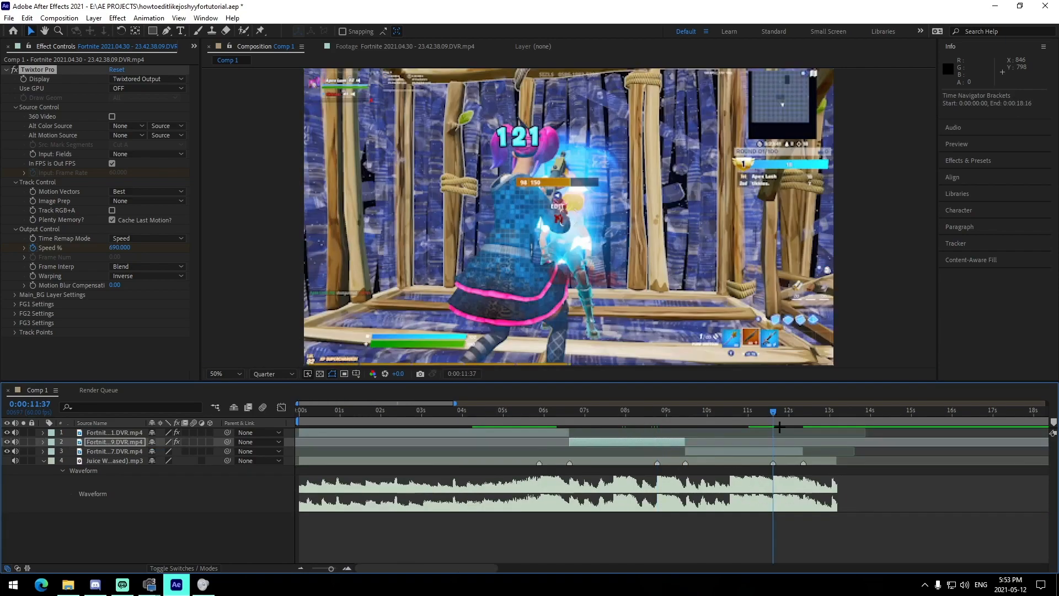
pyautogui.click(763, 452)
pyautogui.click(151, 15)
pyautogui.moveTo(223, 55)
pyautogui.click(353, 54)
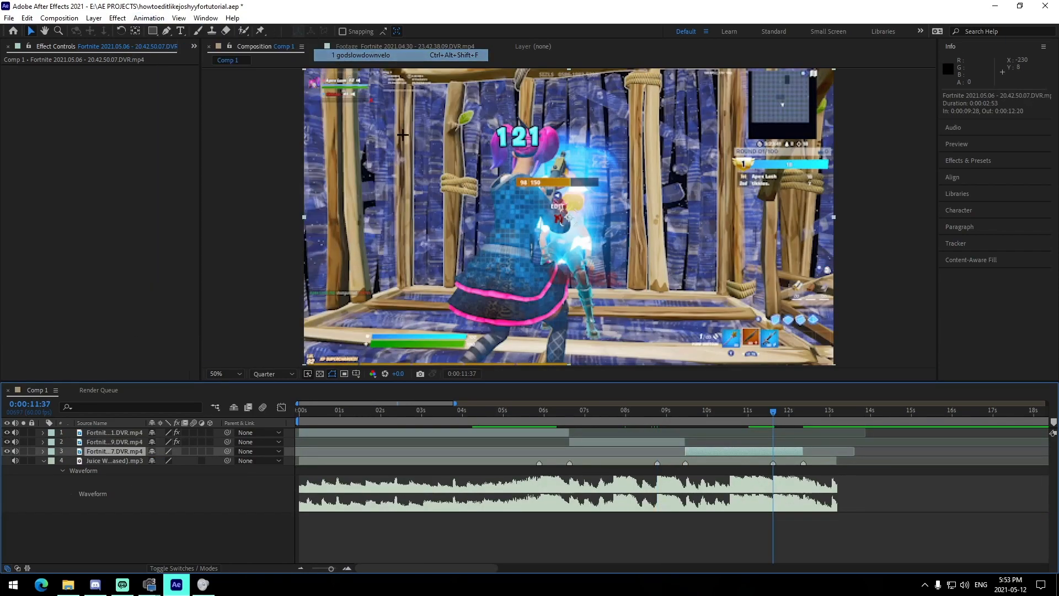
pyautogui.press('u')
# - Move the Fortnite 2021.05.06 layer's Twixtor Pro keyframes so the 690% speed keyframe lands at 0:00:11:37
pyautogui.moveTo(809, 482); pyautogui.dragTo(772, 482)
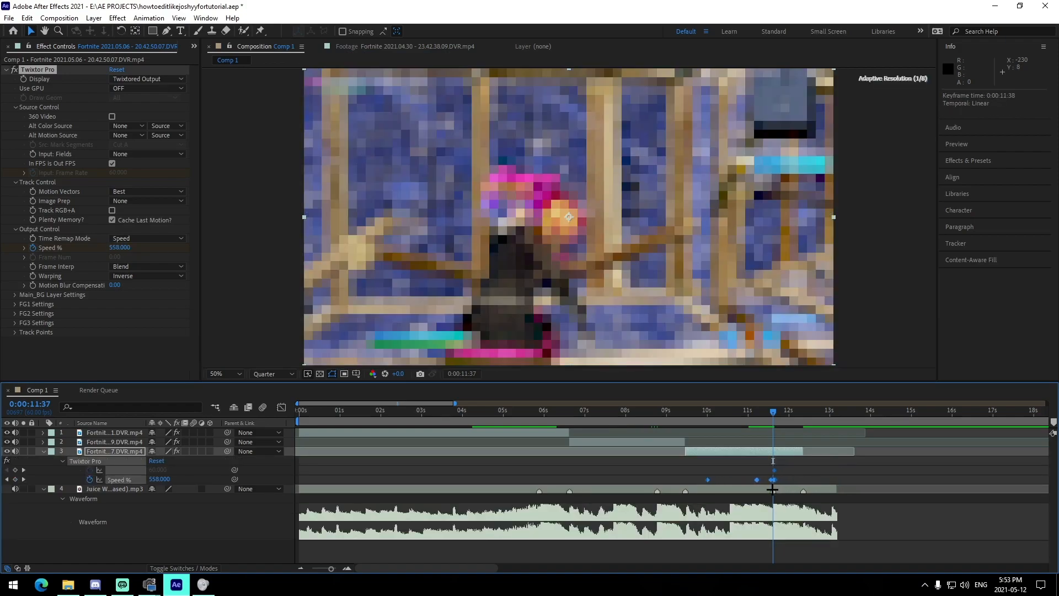
pyautogui.doubleClick(347, 568)
pyautogui.click(347, 568)
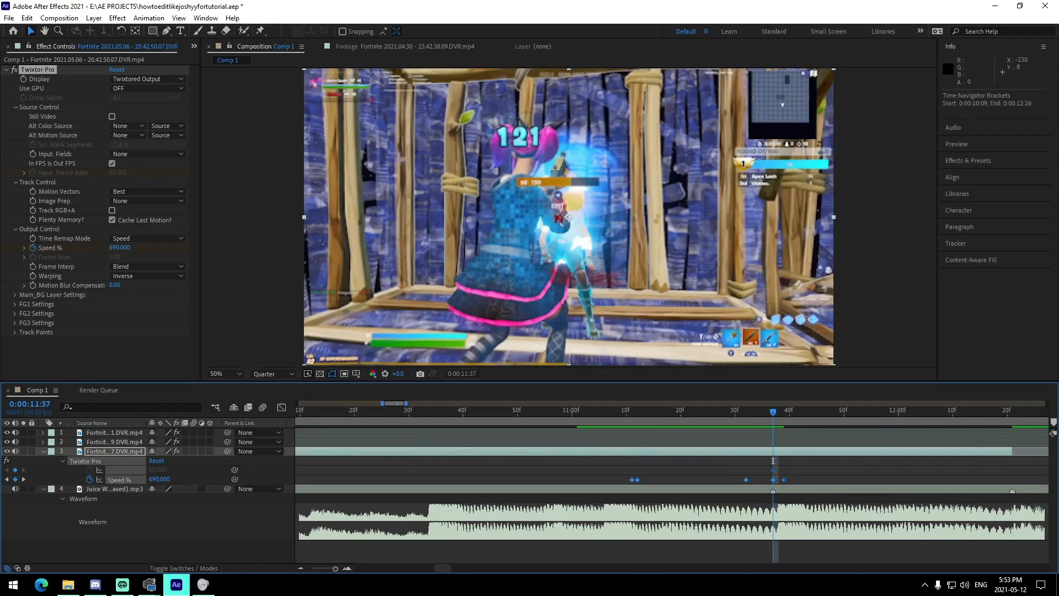
# - Save the project under its existing name
pyautogui.hotkey('ctrl', 'shift', 's')
pyautogui.click(484, 303)
pyautogui.hotkey('ctrl', 's')
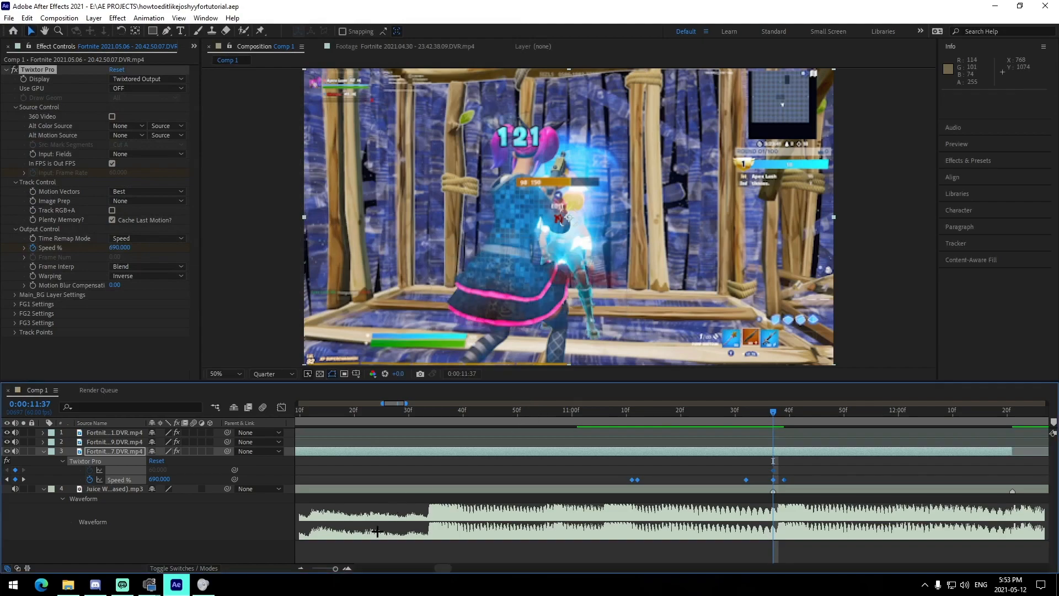
pyautogui.click(301, 568)
pyautogui.click(301, 567)
pyautogui.click(301, 568)
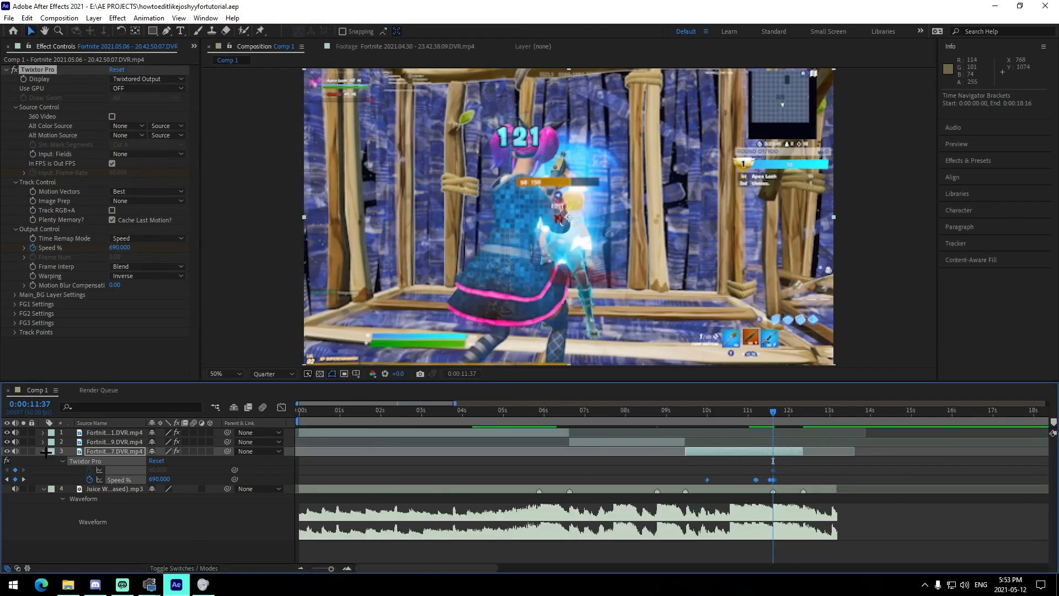
# - Collapse the Fortnite 2021.05.06 layer and add an adjustment layer above the clips with the current time at the first marker, 0:00:05:53
pyautogui.click(44, 451)
pyautogui.click(301, 567)
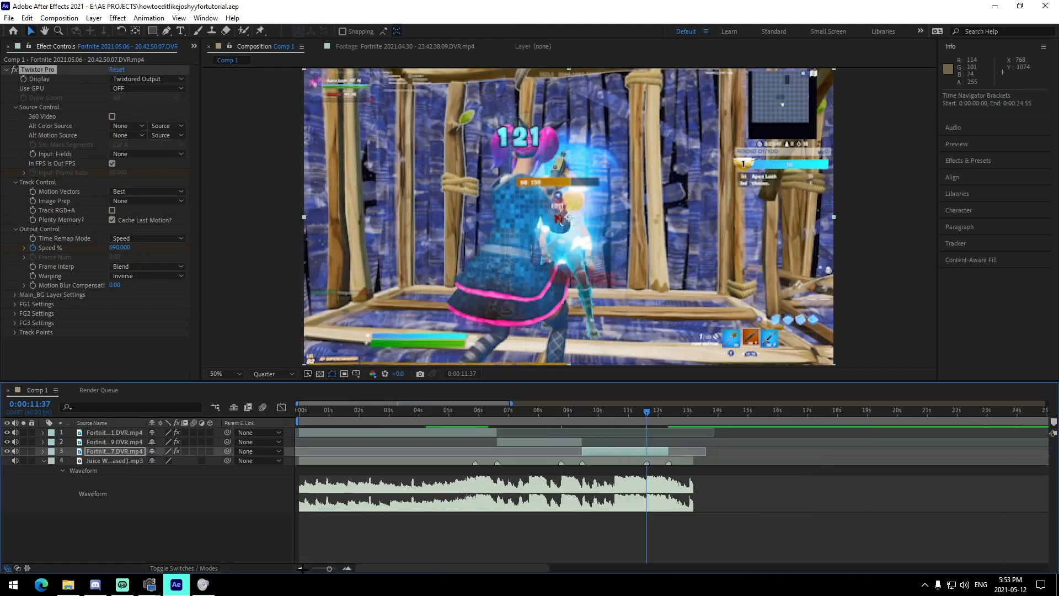
pyautogui.click(570, 544)
pyautogui.click(475, 411)
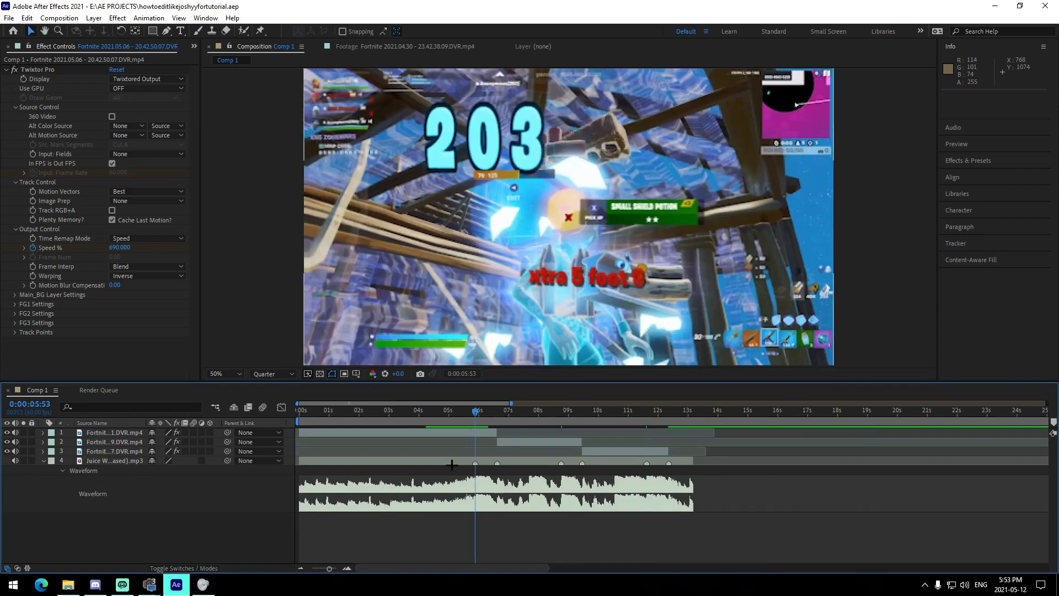
pyautogui.click(346, 568)
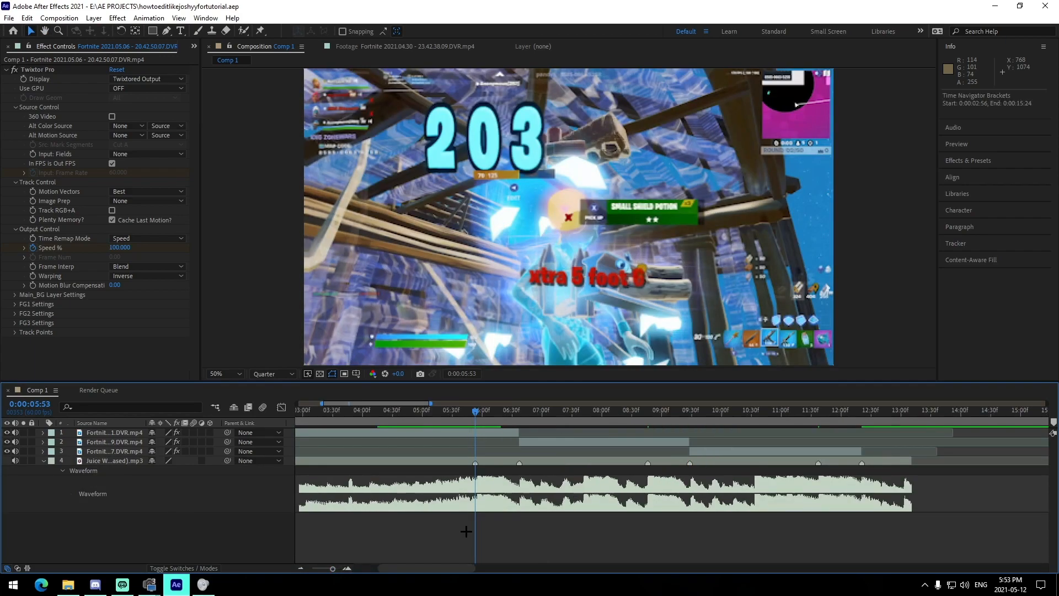
pyautogui.click(480, 433)
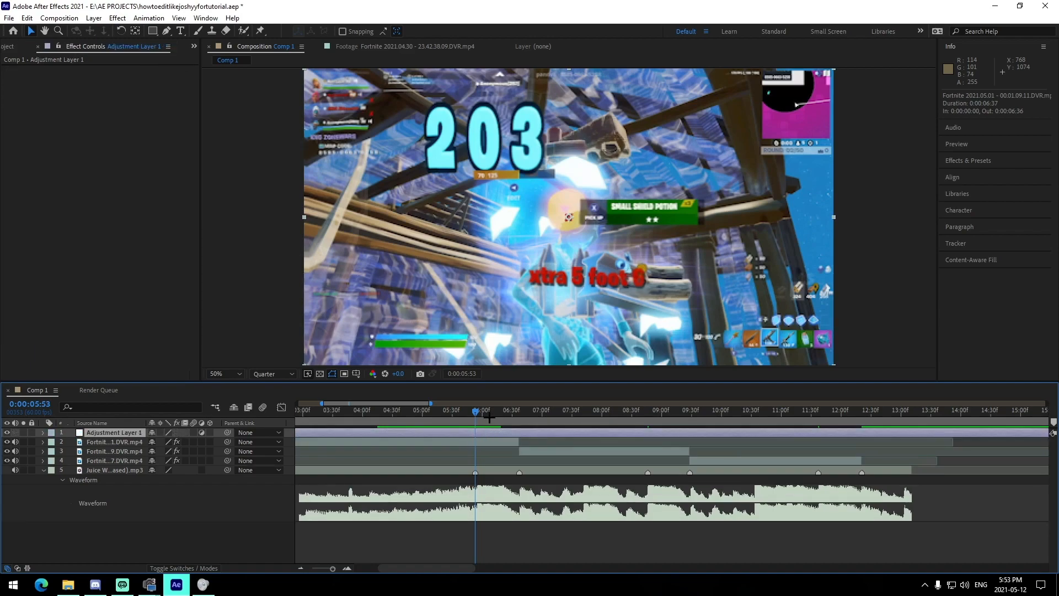
pyautogui.hotkey('ctrl', 'alt', 'y')
# - Trim the adjustment layer to run only from the first marker, 0:00:05:53, to the second marker at the first clip's end
pyautogui.keyDown('shift'); pyautogui.click(523, 416); pyautogui.keyUp('shift')
pyautogui.click(527, 433)
pyautogui.hotkey('ctrl', 'shift', 'd')
pyautogui.press('Delete')
pyautogui.keyDown('shift'); pyautogui.click(473, 418); pyautogui.keyUp('shift')
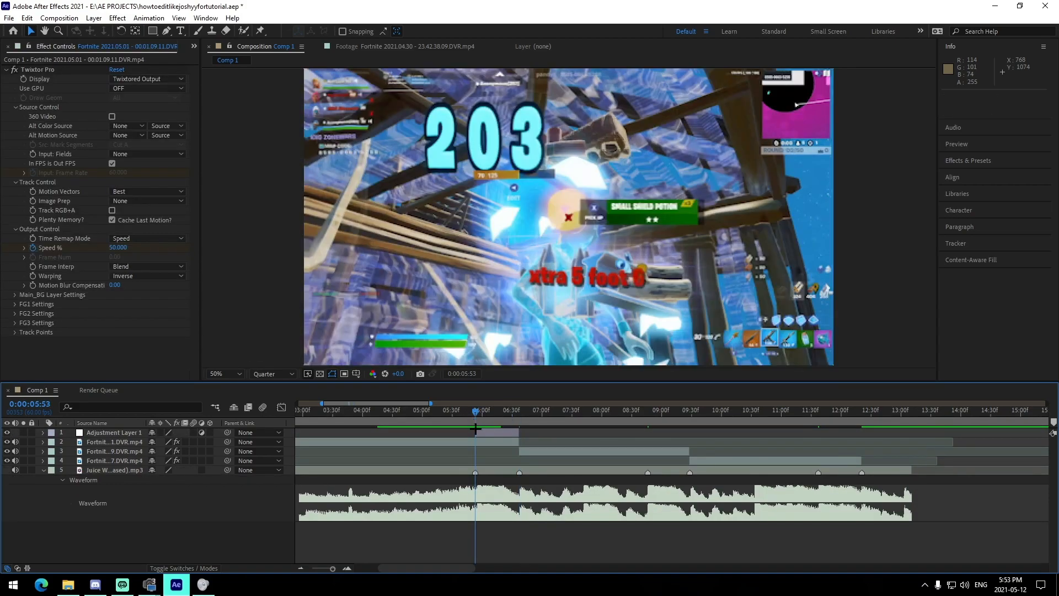
# - Apply the BareBonesImpact preset from the Joshyy Presets Impacts folder to the adjustment layer at 0:00:05:53
pyautogui.click(483, 431)
pyautogui.click(148, 18)
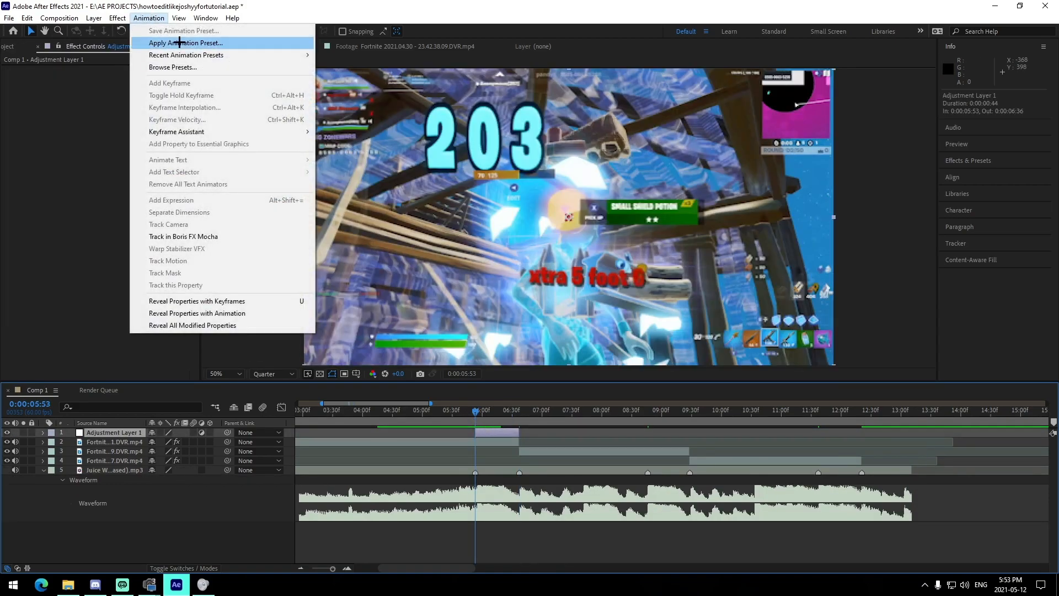
pyautogui.click(183, 43)
pyautogui.scroll(10, 61, 166)
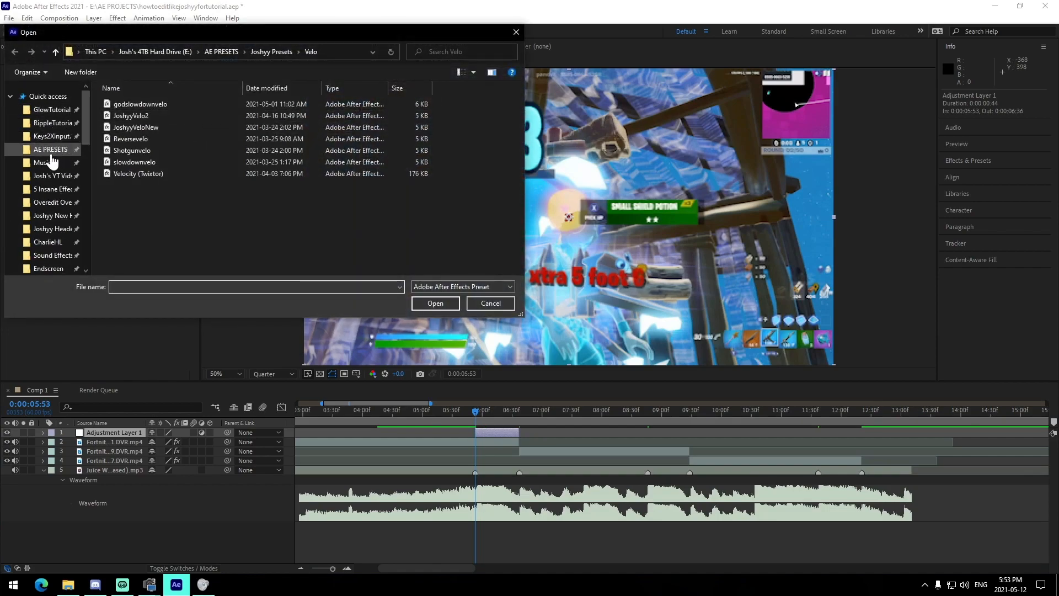
pyautogui.click(53, 149)
pyautogui.doubleClick(174, 143)
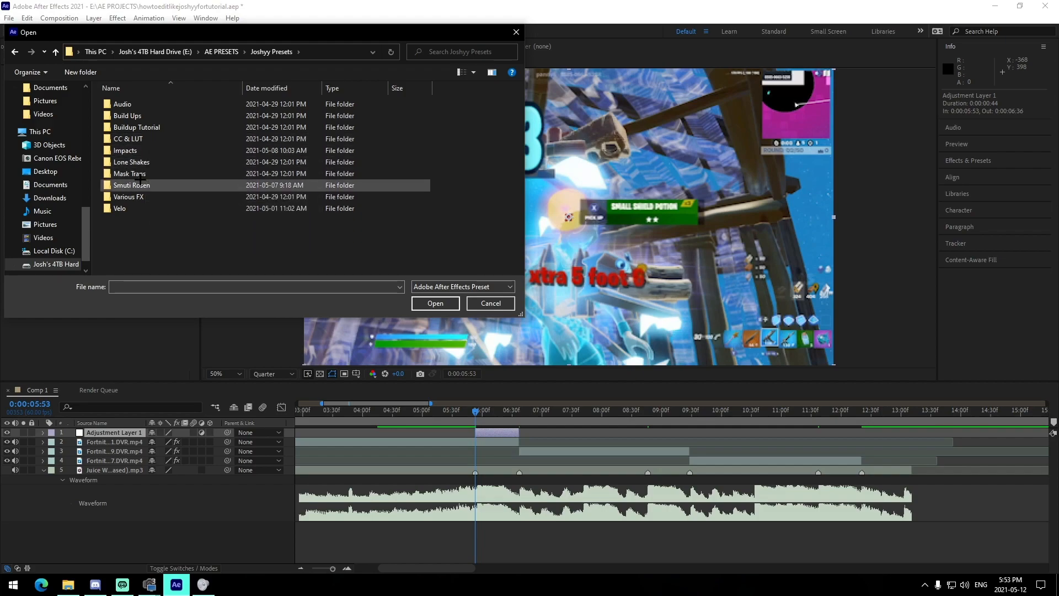
pyautogui.doubleClick(126, 150)
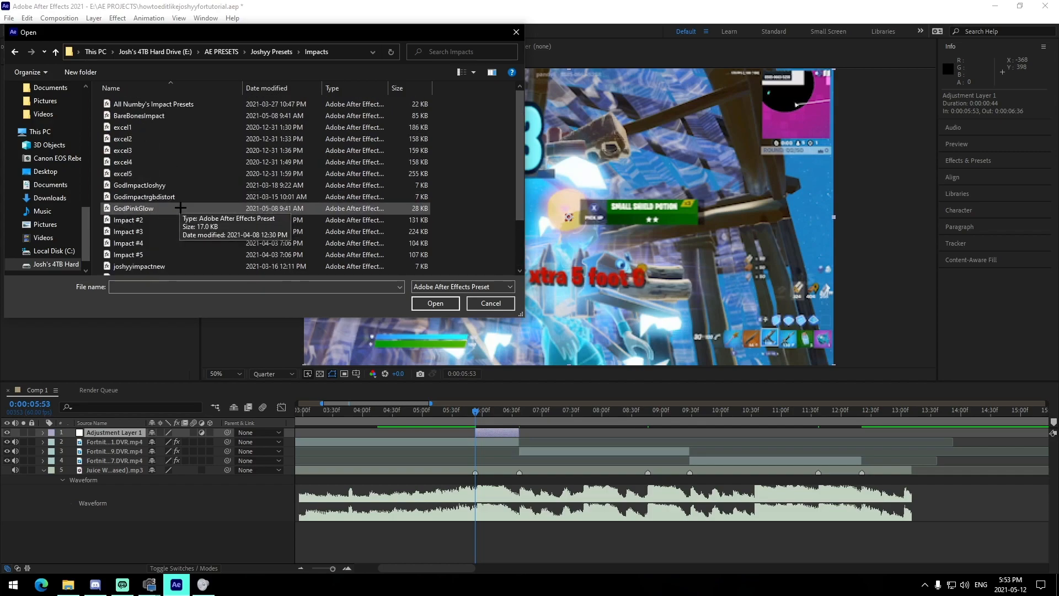
pyautogui.click(139, 116)
pyautogui.click(435, 303)
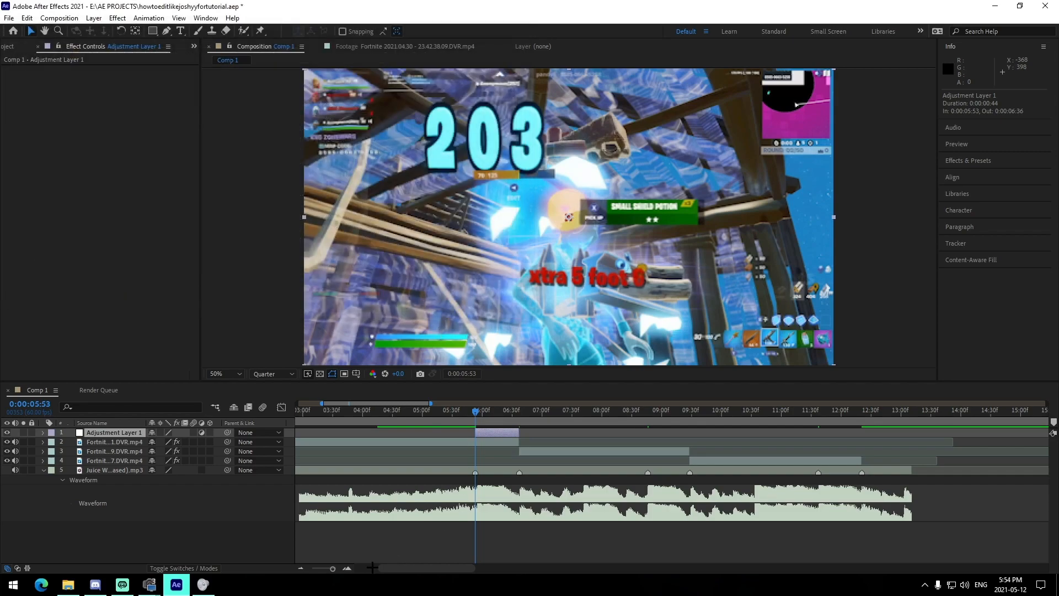
# - Examine the impact preset's keyframes and its effect across the adjustment layer, then collapse the layer
pyautogui.click(349, 567)
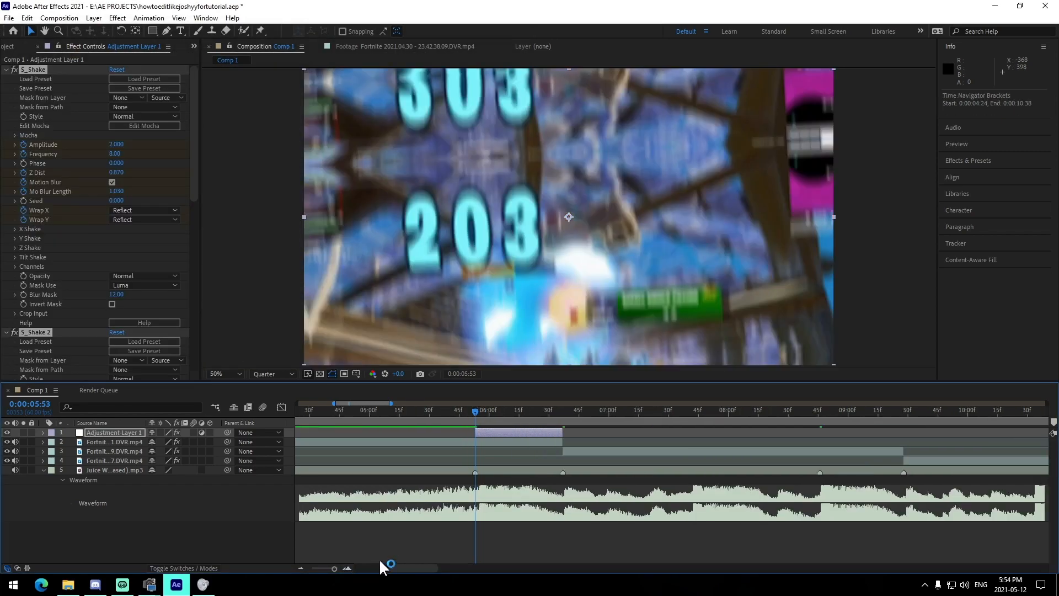
pyautogui.press('u')
pyautogui.click(450, 412)
pyautogui.moveTo(452, 441); pyautogui.dragTo(566, 460)
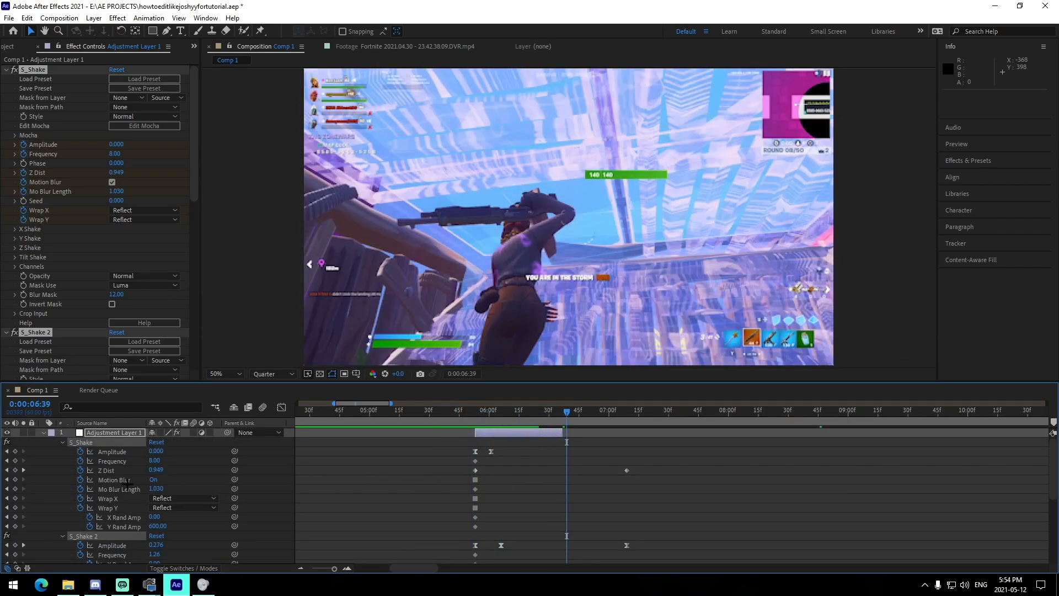
pyautogui.scroll(-5, 443, 500)
pyautogui.scroll(5, 449, 507)
pyautogui.click(474, 418)
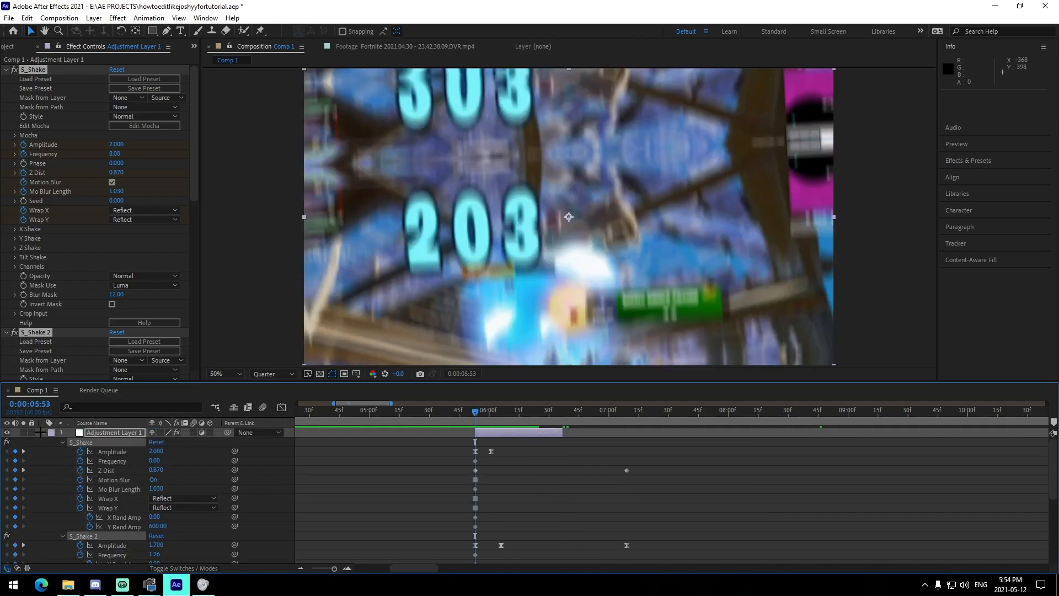
pyautogui.click(42, 432)
pyautogui.hotkey('ctrl', 'space')
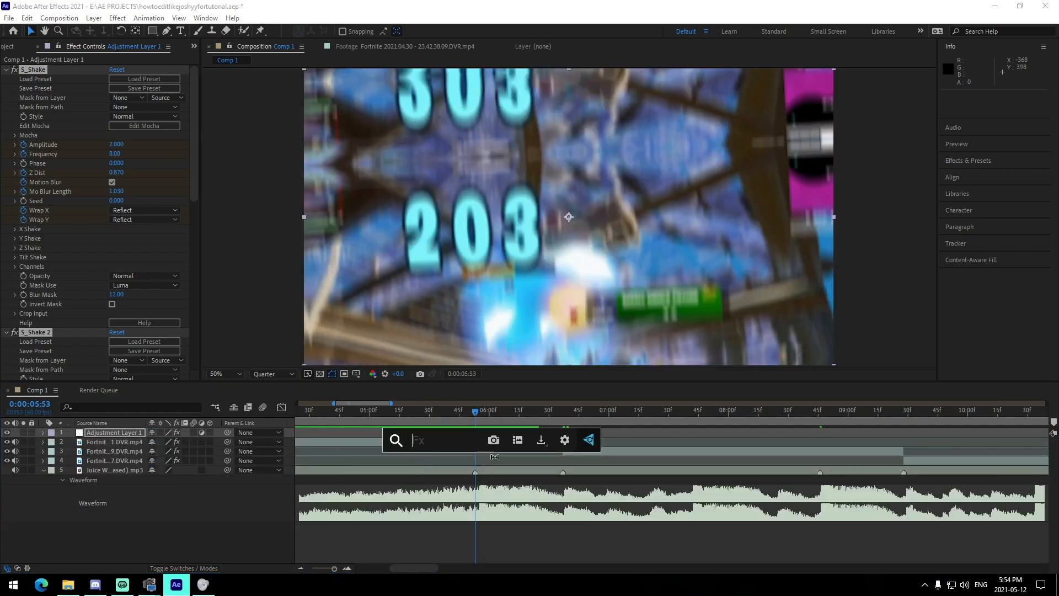
pyautogui.press('Escape')
# - Apply the glow preset from the GlowTutorial folder to the adjustment layer at 0:00:05:53 and check the result
pyautogui.moveTo(461, 418)
pyautogui.mouseDown()
pyautogui.moveTo(543, 422)
pyautogui.moveTo(472, 424)
pyautogui.mouseUp()
pyautogui.click(479, 432)
pyautogui.click(149, 18)
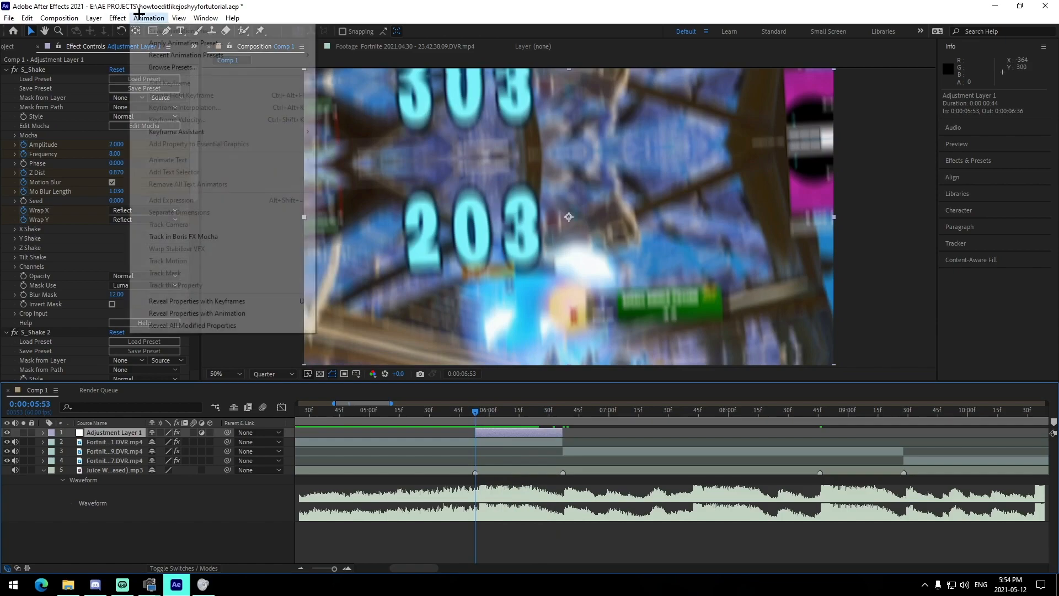
pyautogui.click(182, 43)
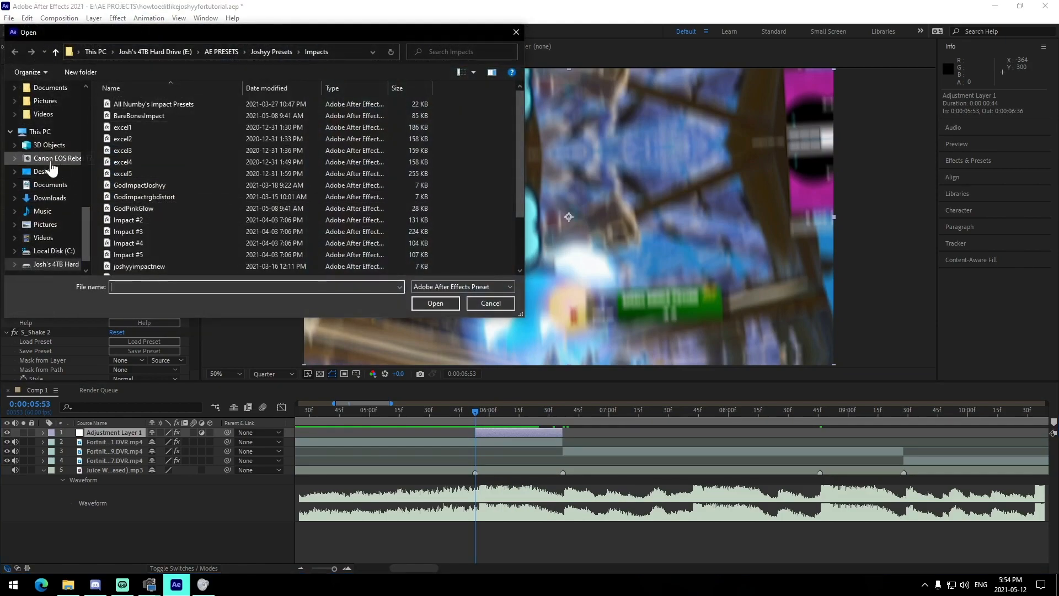
pyautogui.scroll(8, 50, 160)
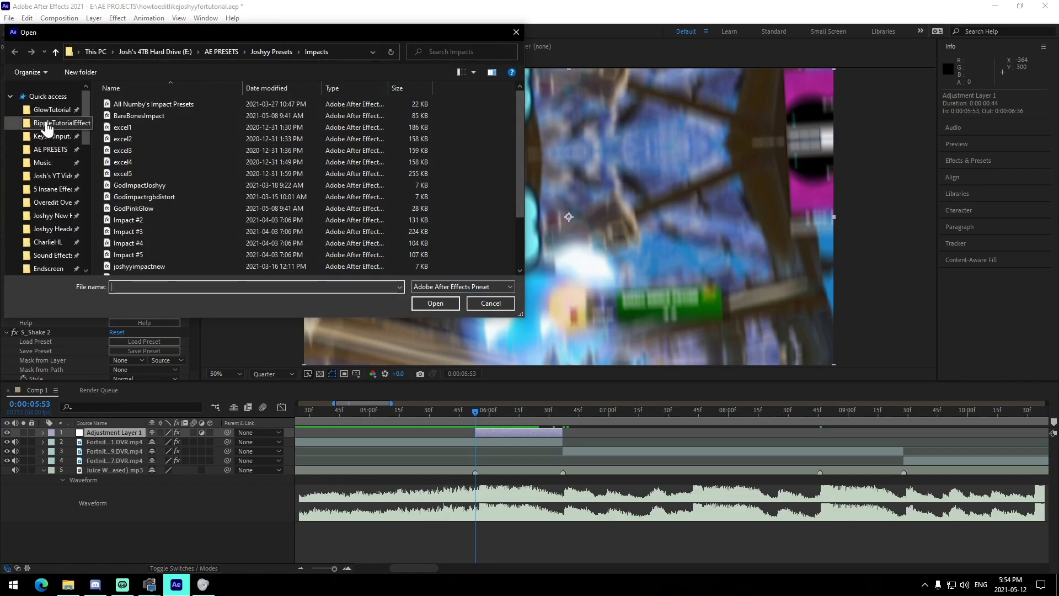
pyautogui.click(52, 109)
pyautogui.click(136, 104)
pyautogui.click(423, 302)
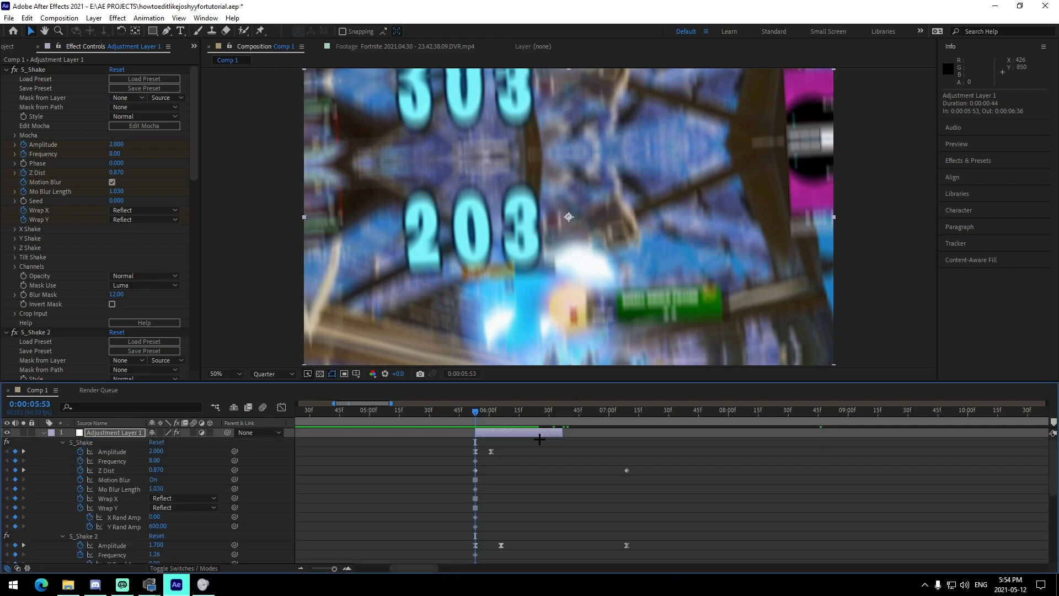
pyautogui.moveTo(458, 414); pyautogui.dragTo(493, 420)
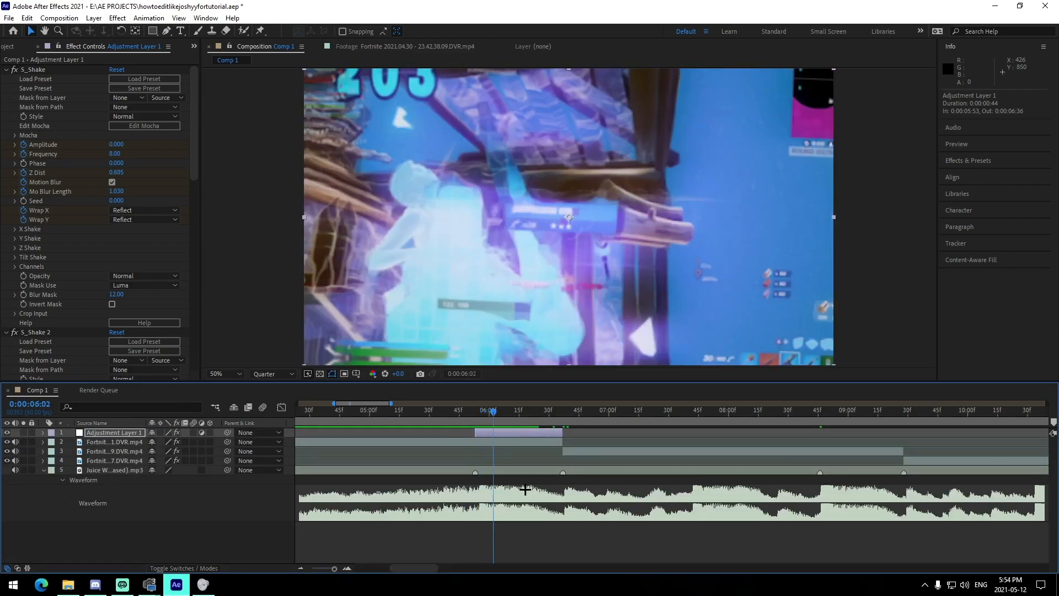
# - Add the Looks effect to the adjustment layer at 0:00:05:53 and open its look editor
pyautogui.click(471, 417)
pyautogui.hotkey('ctrl', 'space')
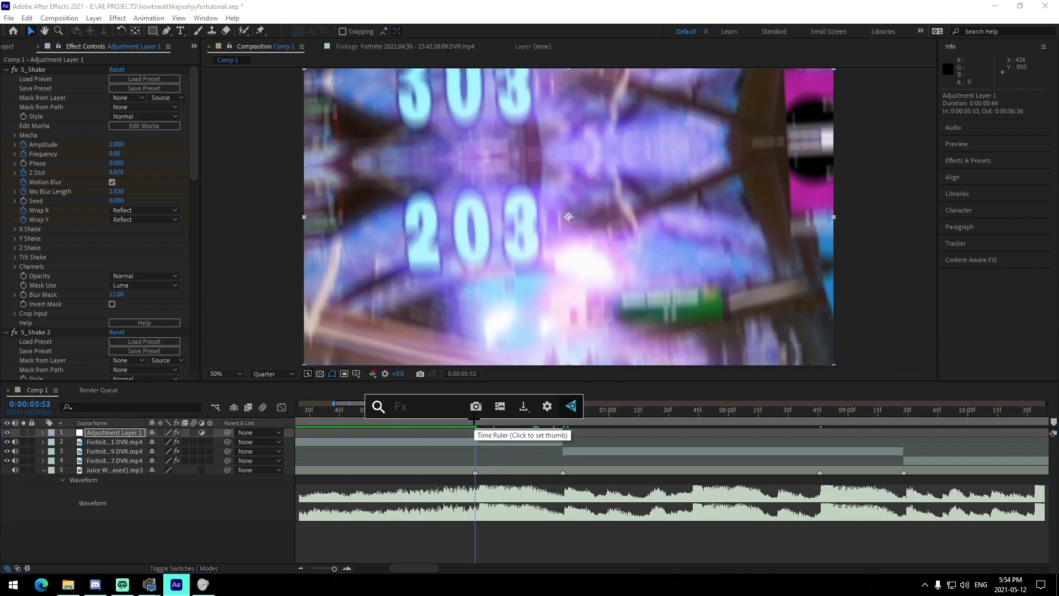
pyautogui.write('look')
pyautogui.press('Return')
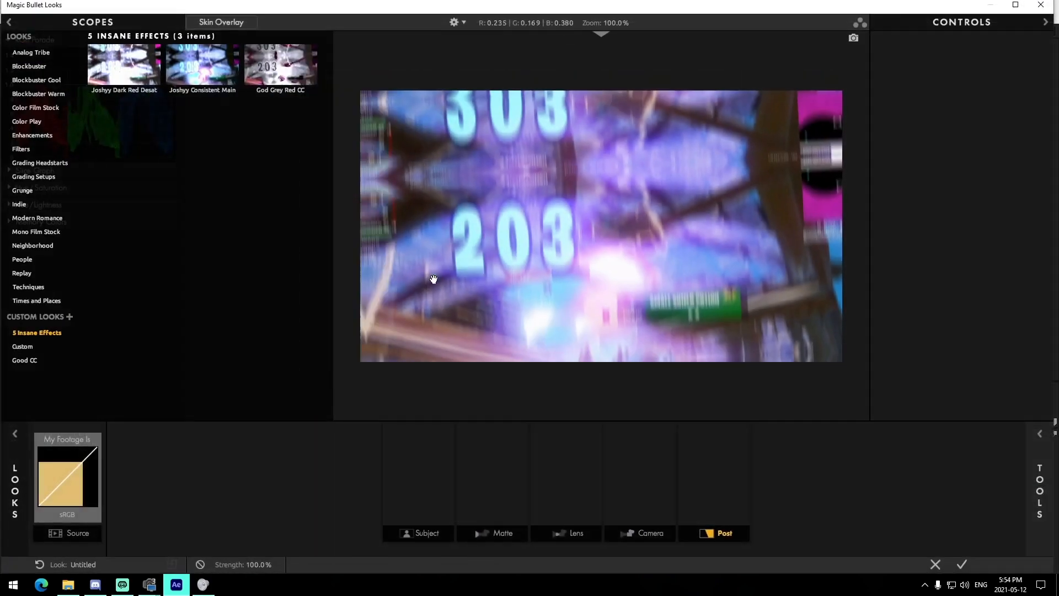
# - Add a Chromatic Aberration tool to the look's Lens stage with Red/Cyan at 1.500, accept it, and preview the section
pyautogui.click(1041, 441)
pyautogui.moveTo(962, 86); pyautogui.dragTo(566, 473)
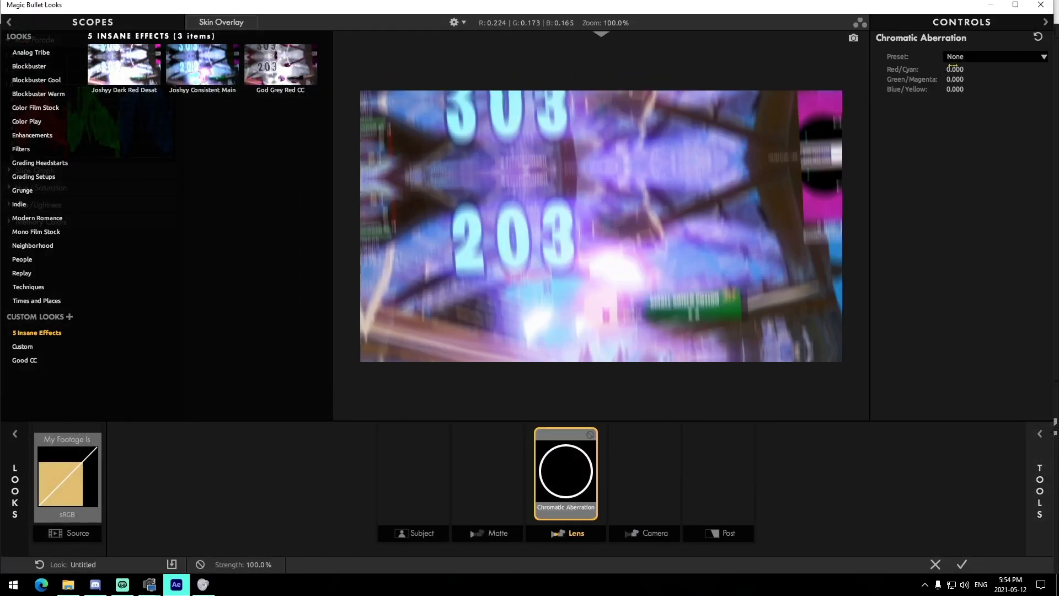
pyautogui.write('5')
pyautogui.press('Return')
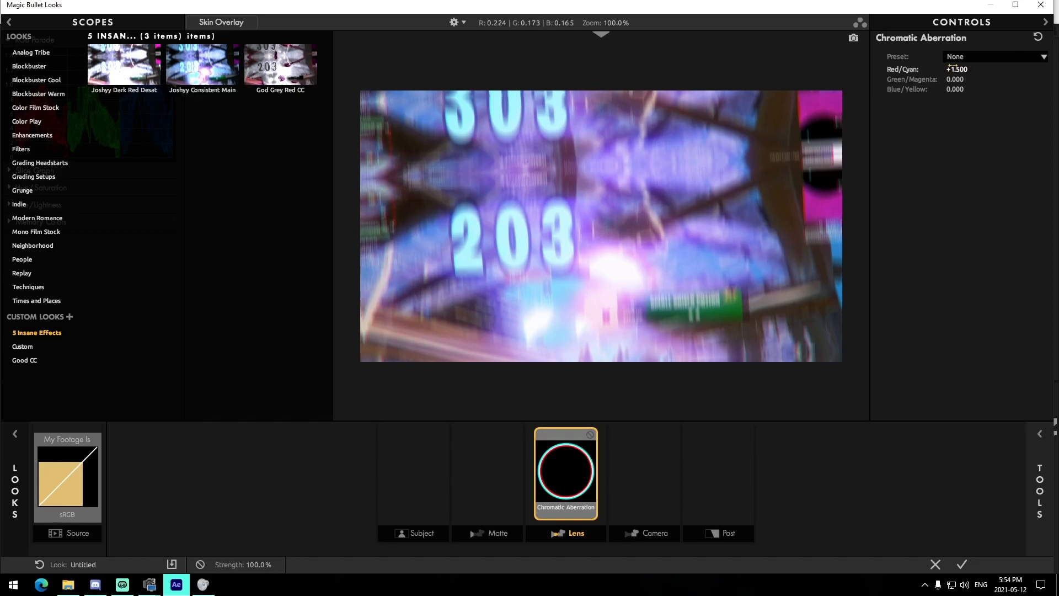
pyautogui.click(961, 564)
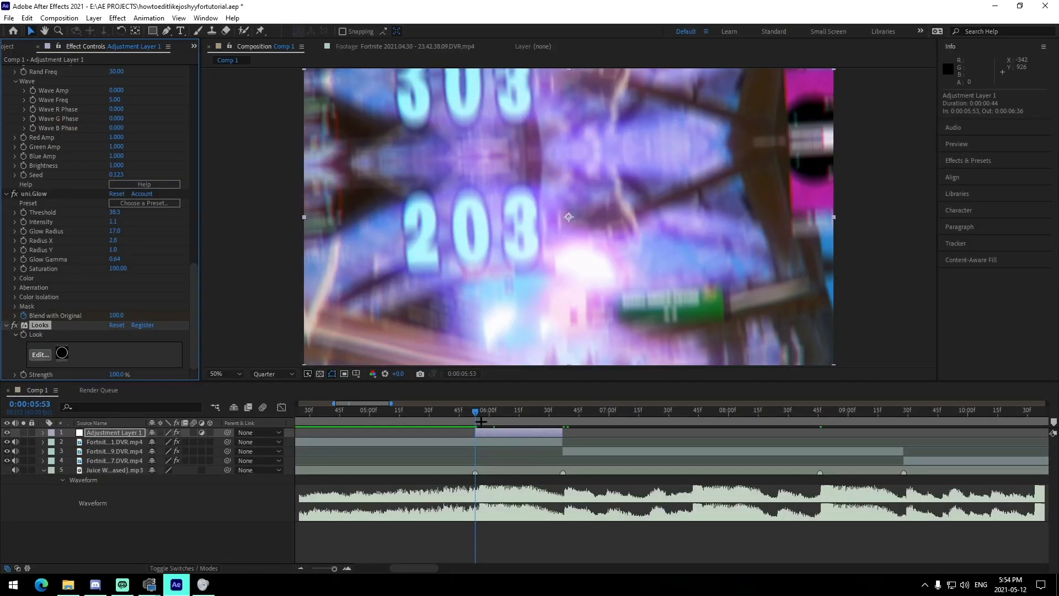
pyautogui.click(447, 418)
pyautogui.press('space')
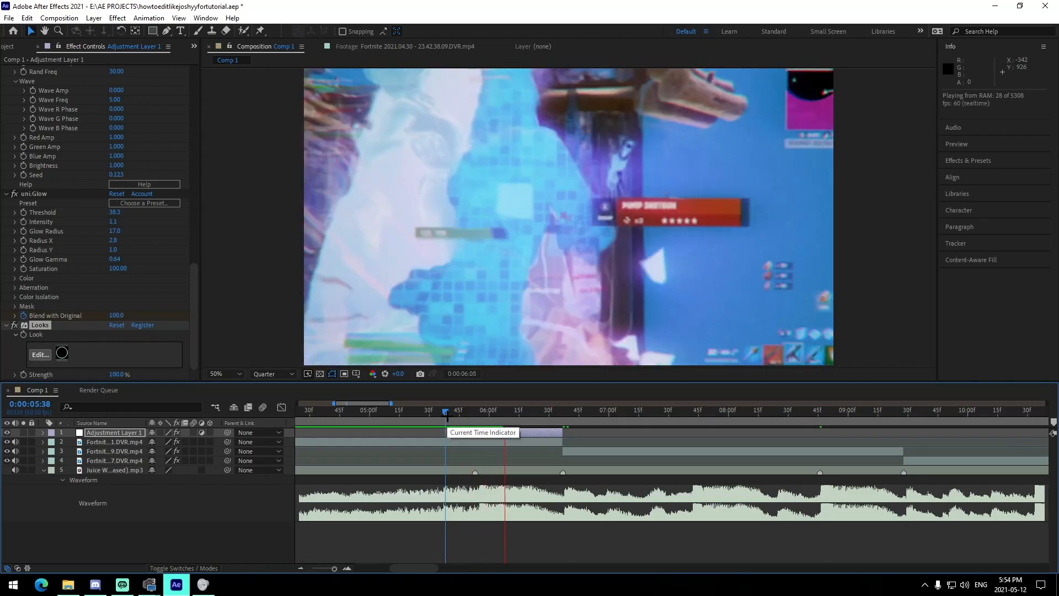
pyautogui.click(449, 418)
# - Keyframe the Looks effect's Strength from 100% at 0:00:05:53 to 0% at 0:00:06:30 and play back the fade
pyautogui.click(475, 413)
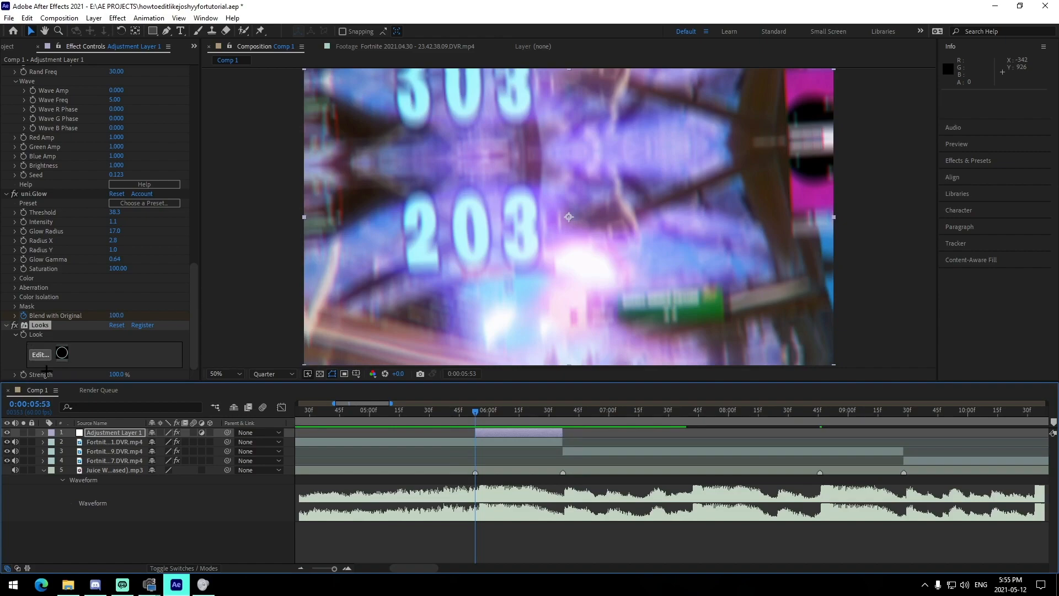
pyautogui.click(75, 376)
pyautogui.moveTo(502, 416); pyautogui.dragTo(547, 423)
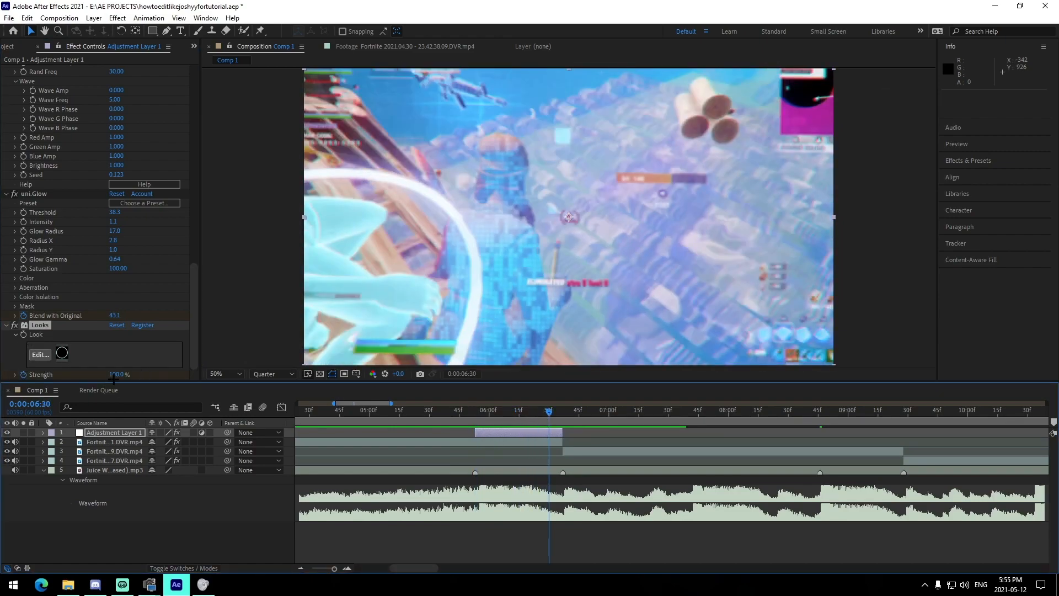
pyautogui.click(117, 375)
pyautogui.write('100')
pyautogui.click(457, 411)
pyautogui.press('space')
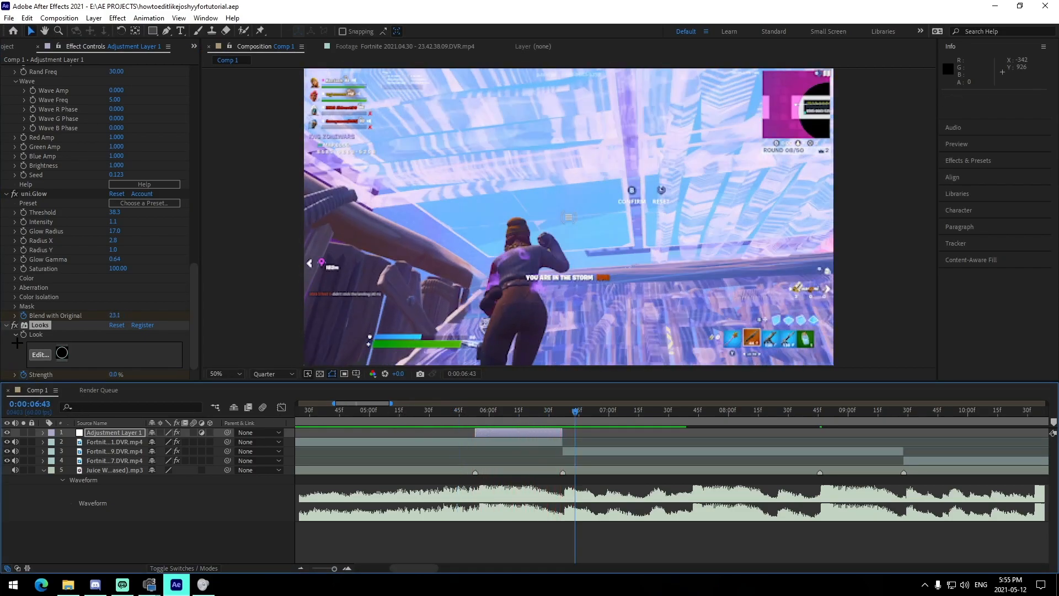
pyautogui.press('space')
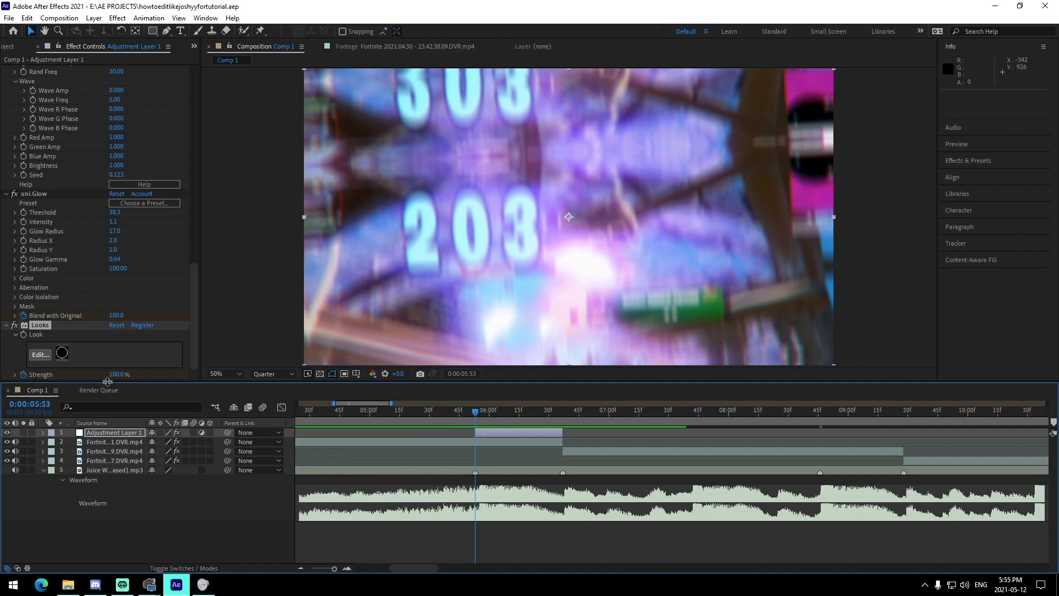
# - Collapse the Looks, S_Shake, S_Shake 2, S_Flicker and uni.Glow effects on the adjustment layer
pyautogui.click(8, 324)
pyautogui.scroll(10, 48, 72)
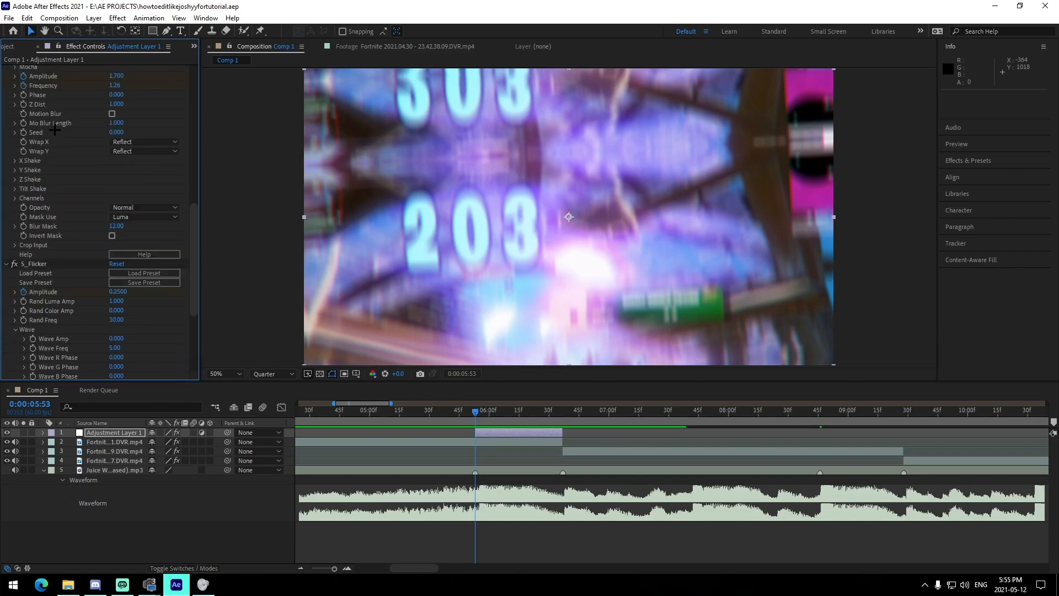
pyautogui.click(7, 70)
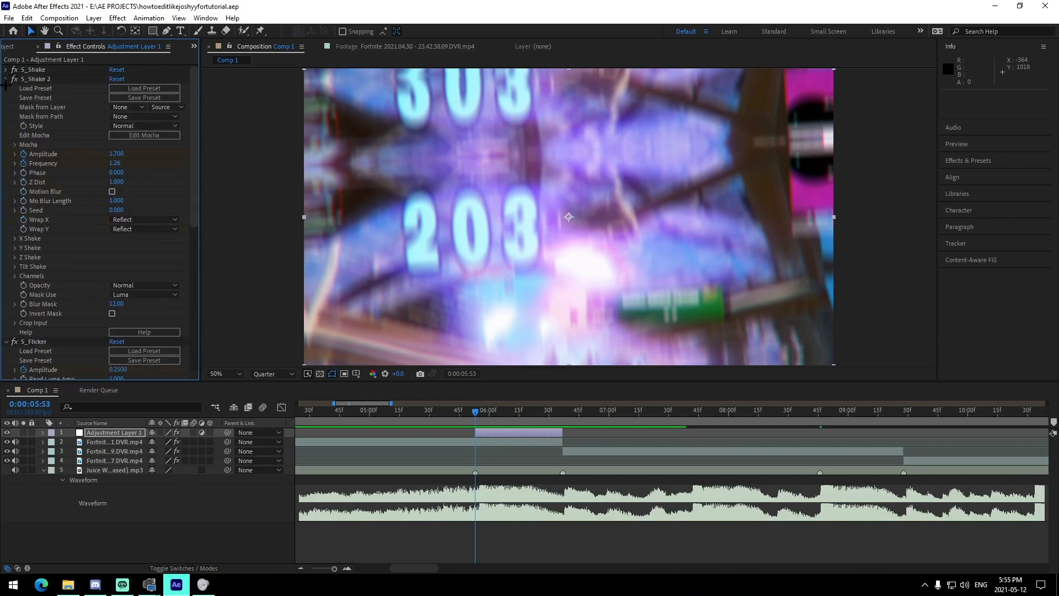
pyautogui.click(6, 79)
pyautogui.click(6, 88)
pyautogui.click(7, 97)
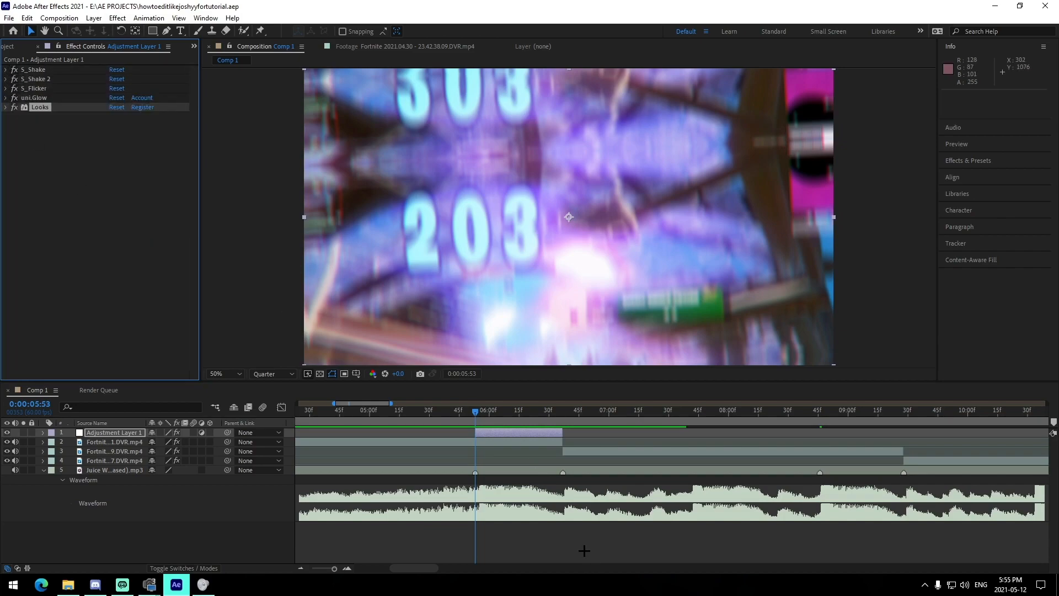
# - Copy the adjustment layer, paste a duplicate, and move it to start at the third marker, 0:00:08:46
pyautogui.click(587, 552)
pyautogui.click(501, 433)
pyautogui.hotkey('ctrl', 'c')
pyautogui.moveTo(579, 501); pyautogui.dragTo(318, 494)
pyautogui.click(684, 411)
pyautogui.click(704, 451)
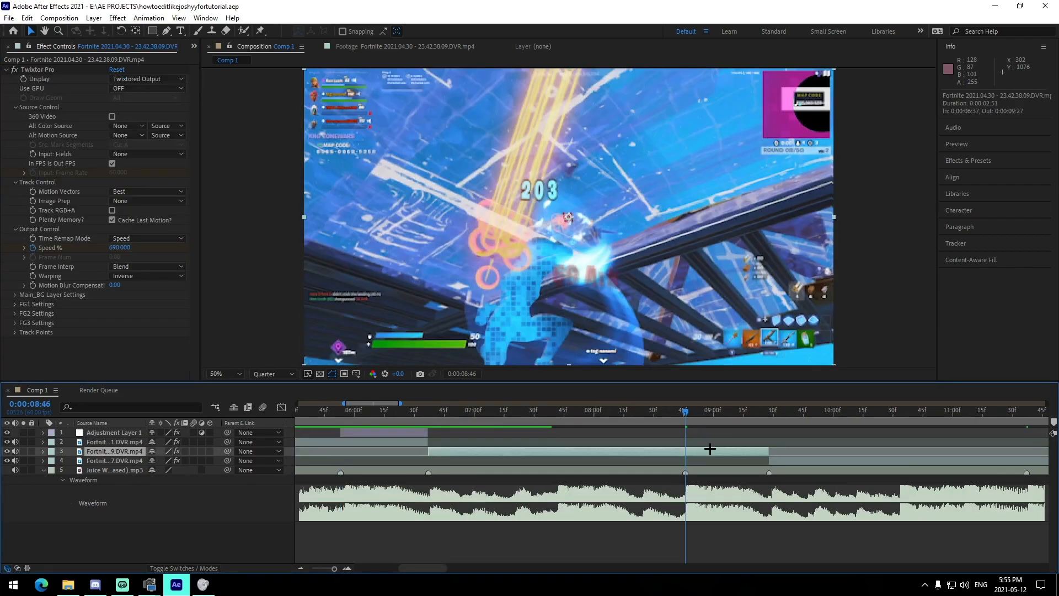
pyautogui.click(711, 434)
pyautogui.hotkey('ctrl', 'v')
pyautogui.moveTo(392, 432); pyautogui.dragTo(740, 452)
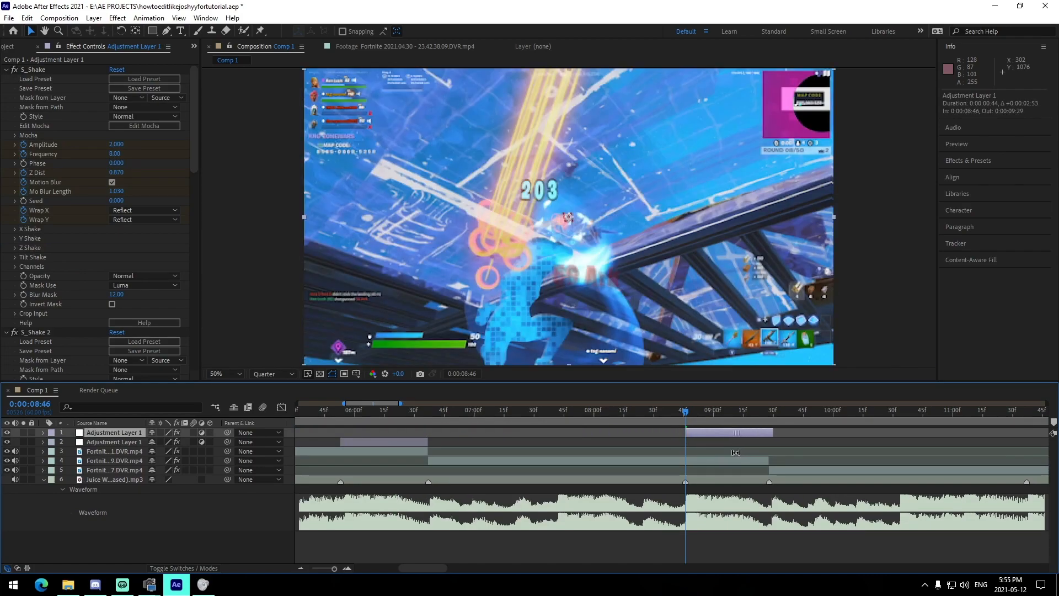
# - Move the duplicate adjustment layer at 0:00:08:46 directly above the second gameplay clip and trim its end to that clip's end
pyautogui.moveTo(188, 437); pyautogui.dragTo(187, 438)
pyautogui.moveTo(140, 435); pyautogui.dragTo(144, 443)
pyautogui.moveTo(347, 443); pyautogui.dragTo(839, 445)
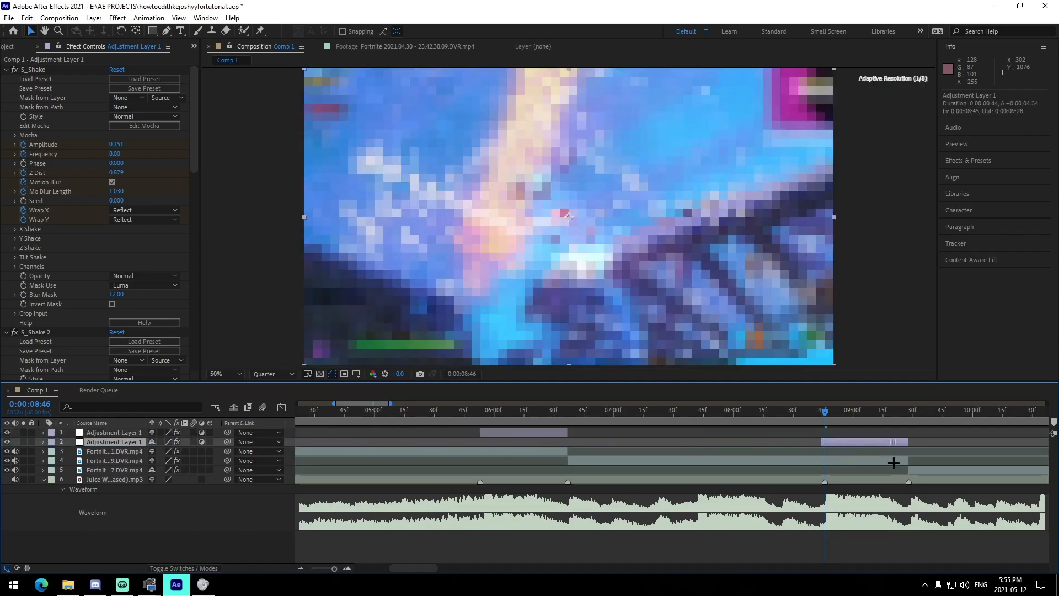
pyautogui.click(143, 451)
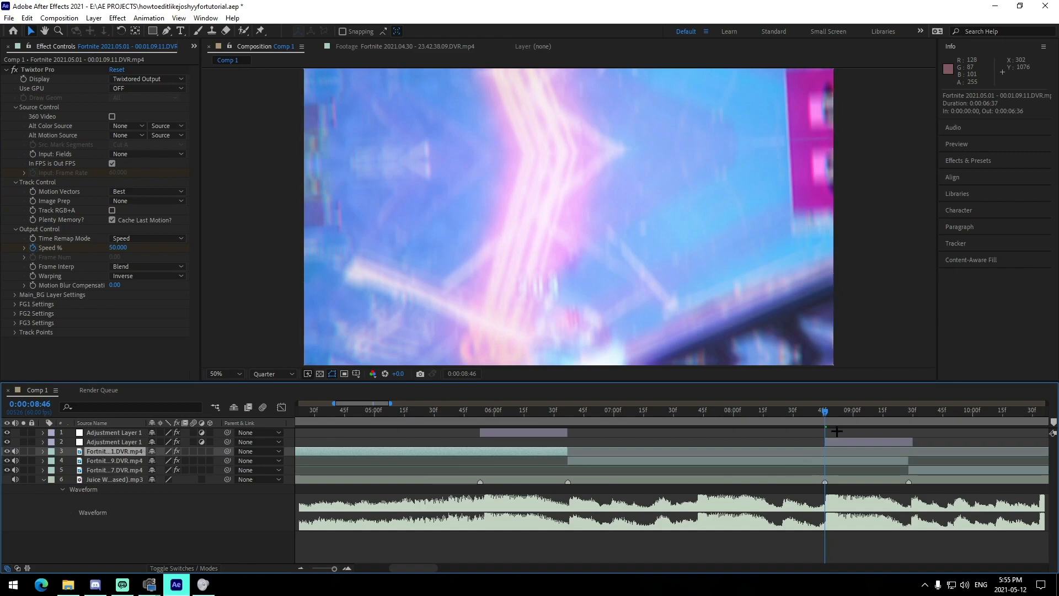
pyautogui.click(145, 442)
pyautogui.moveTo(125, 442); pyautogui.dragTo(126, 456)
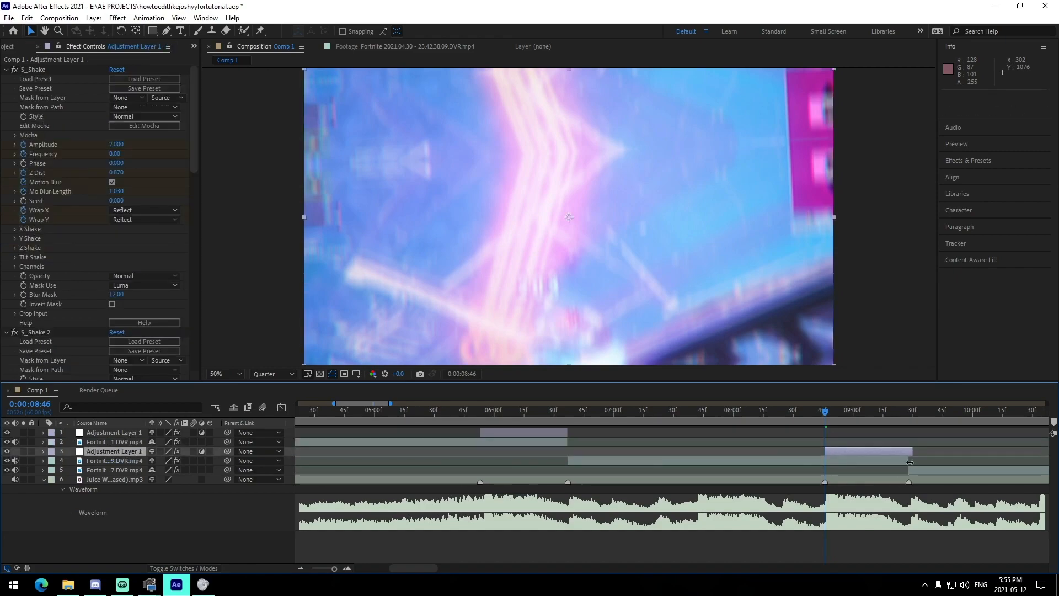
pyautogui.moveTo(911, 451); pyautogui.dragTo(907, 451)
# - Paste another copy of the adjustment layer starting at 0:00:11:37, place it directly above the third gameplay clip, and save the project
pyautogui.click(311, 567)
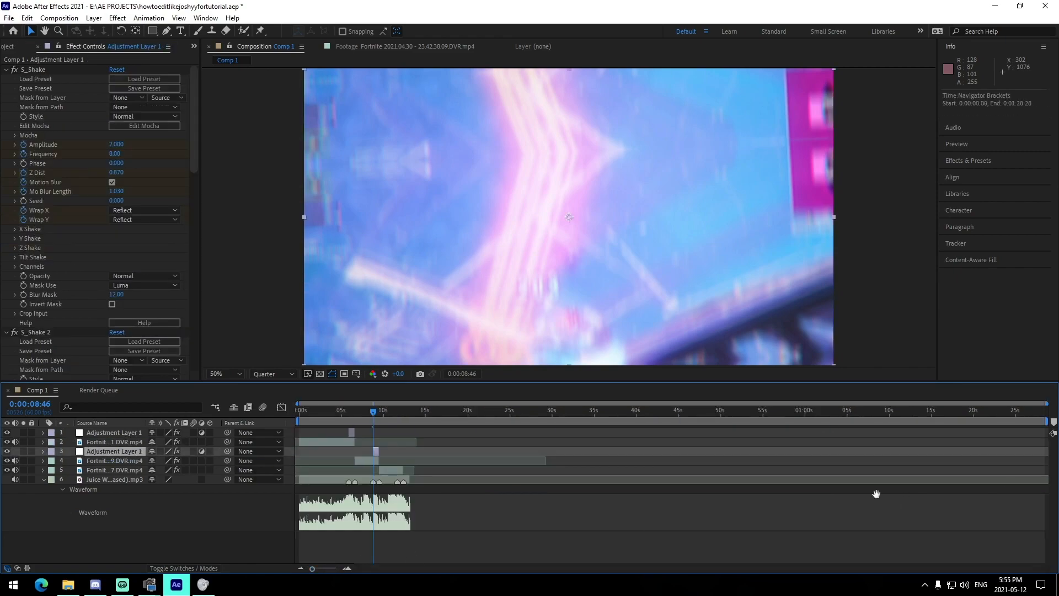
pyautogui.press('=')
pyautogui.press('=')
pyautogui.press('=')
pyautogui.press('=')
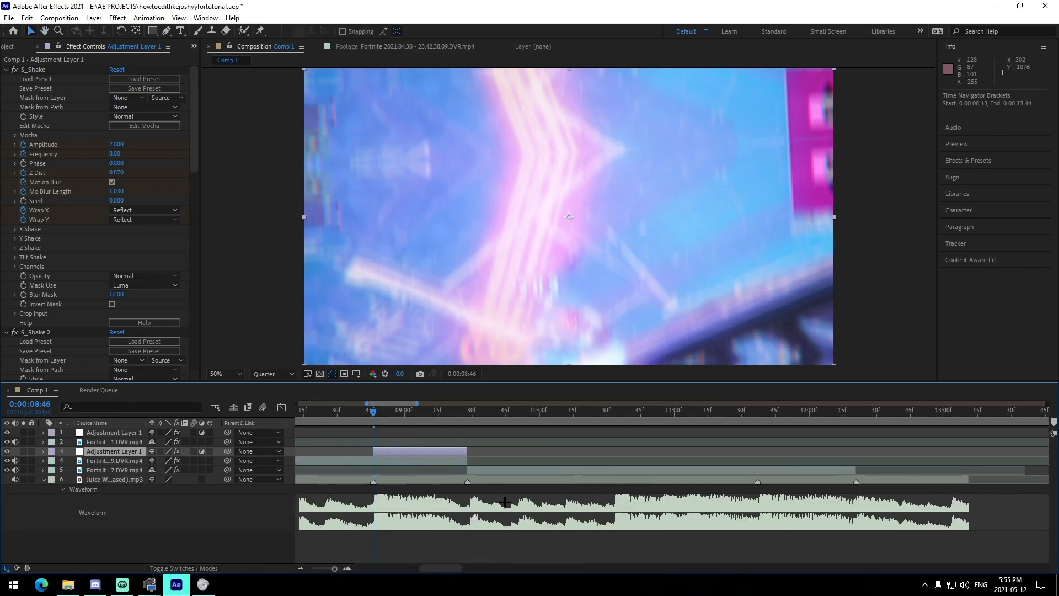
pyautogui.moveTo(791, 491); pyautogui.dragTo(653, 474)
pyautogui.click(619, 421)
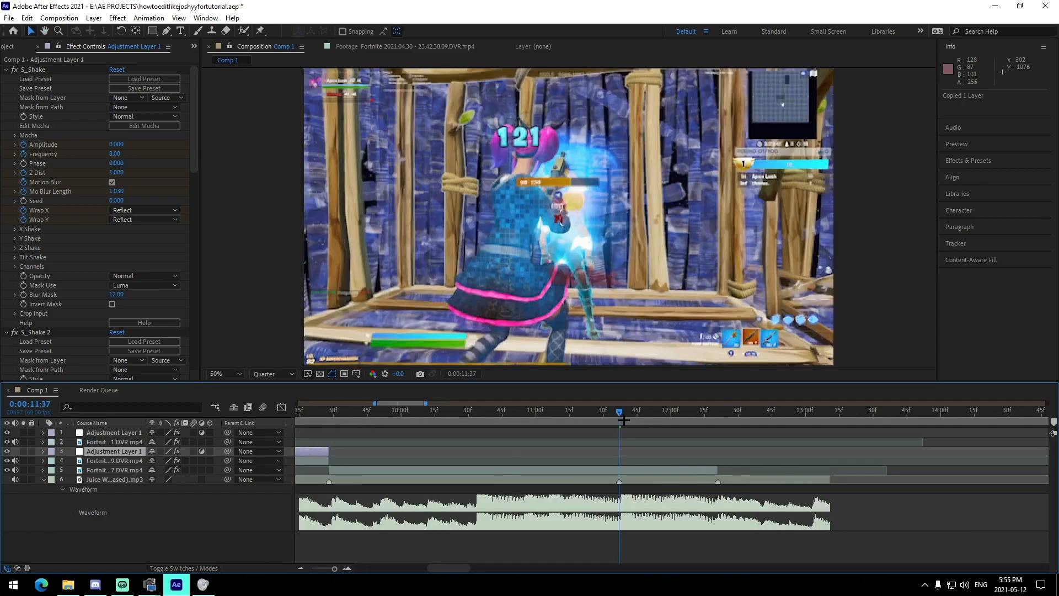
pyautogui.hotkey('ctrl', 'v')
pyautogui.moveTo(317, 451); pyautogui.dragTo(634, 452)
pyautogui.moveTo(142, 451); pyautogui.dragTo(164, 470)
pyautogui.moveTo(712, 468); pyautogui.dragTo(717, 468)
pyautogui.hotkey('ctrl', 's')
# - Change the third adjustment layer's uni.Glow Color 2 to light blue and Color 1 to blue, and preview from 0:00:11:09
pyautogui.scroll(-15, 89, 307)
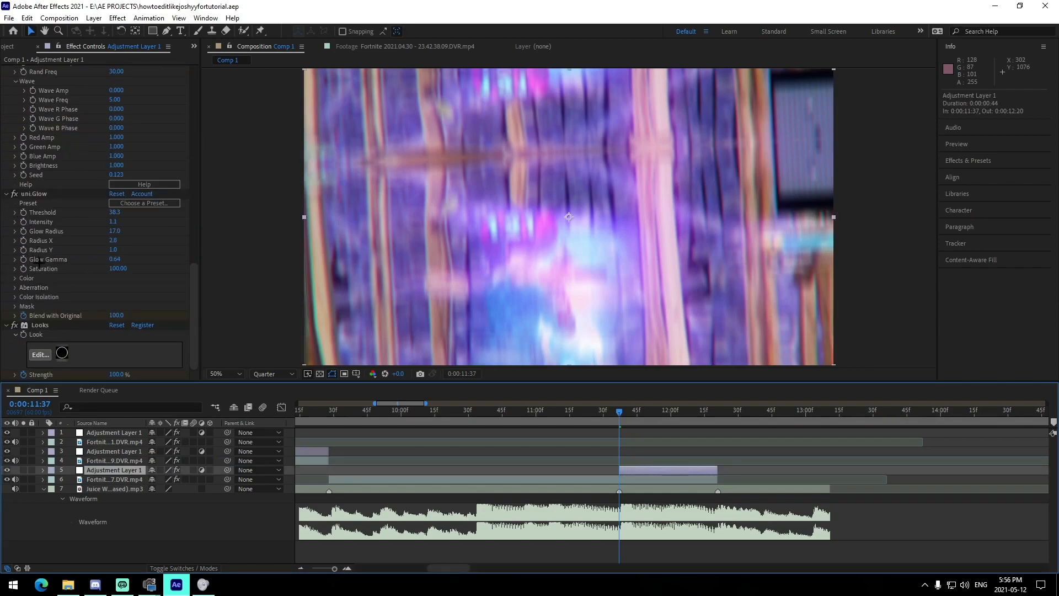
pyautogui.click(15, 278)
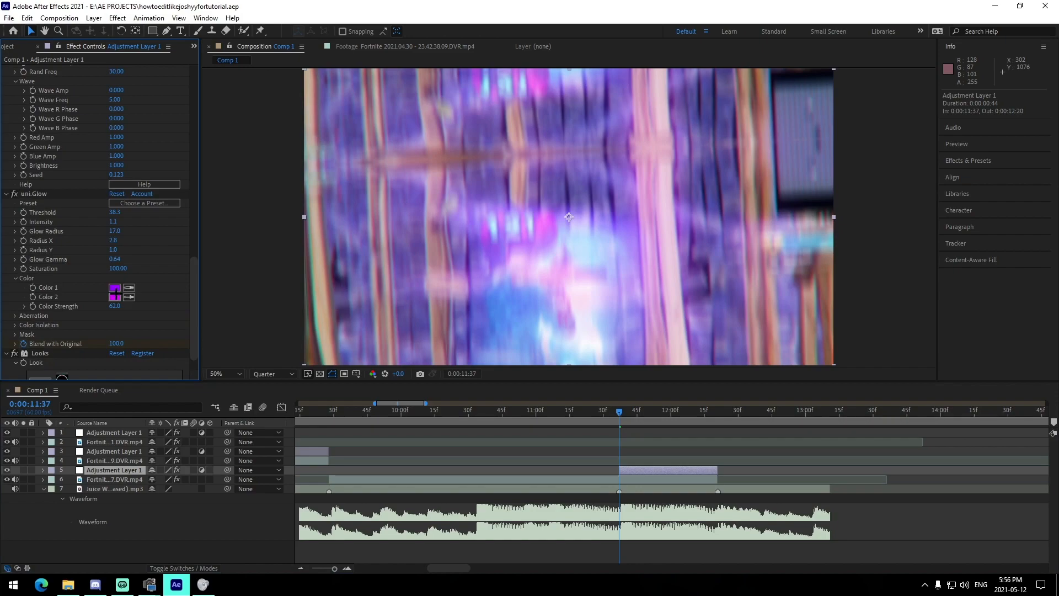
pyautogui.click(114, 297)
pyautogui.click(552, 291)
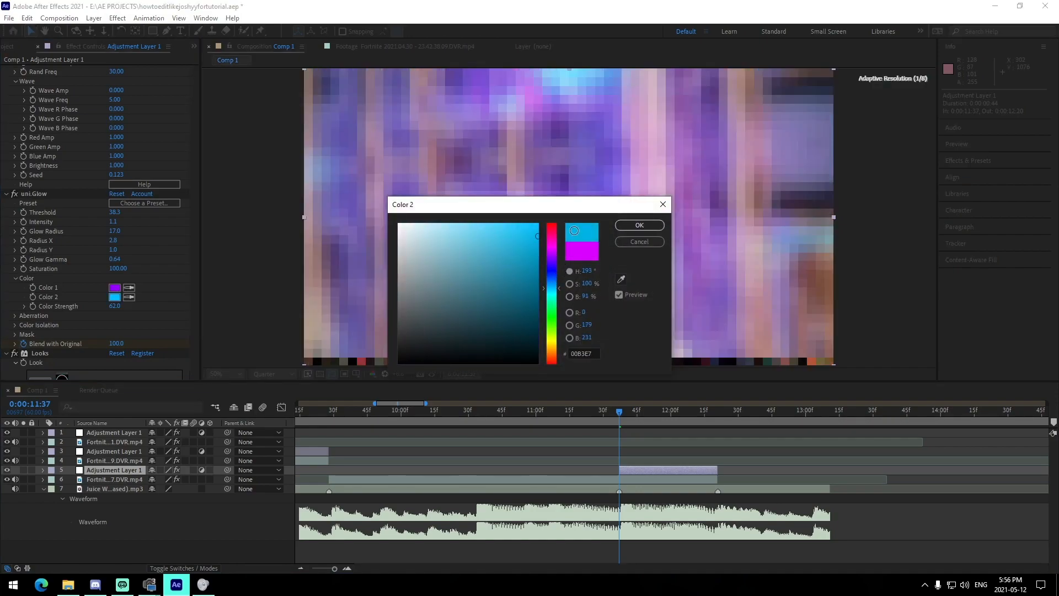
pyautogui.click(639, 225)
pyautogui.click(114, 288)
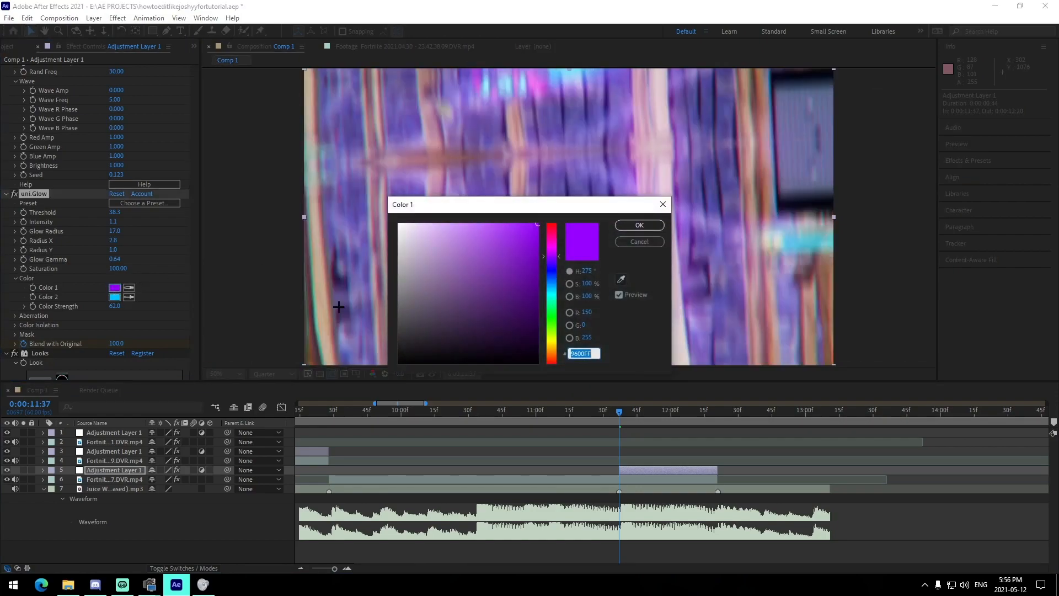
pyautogui.click(554, 279)
pyautogui.click(639, 225)
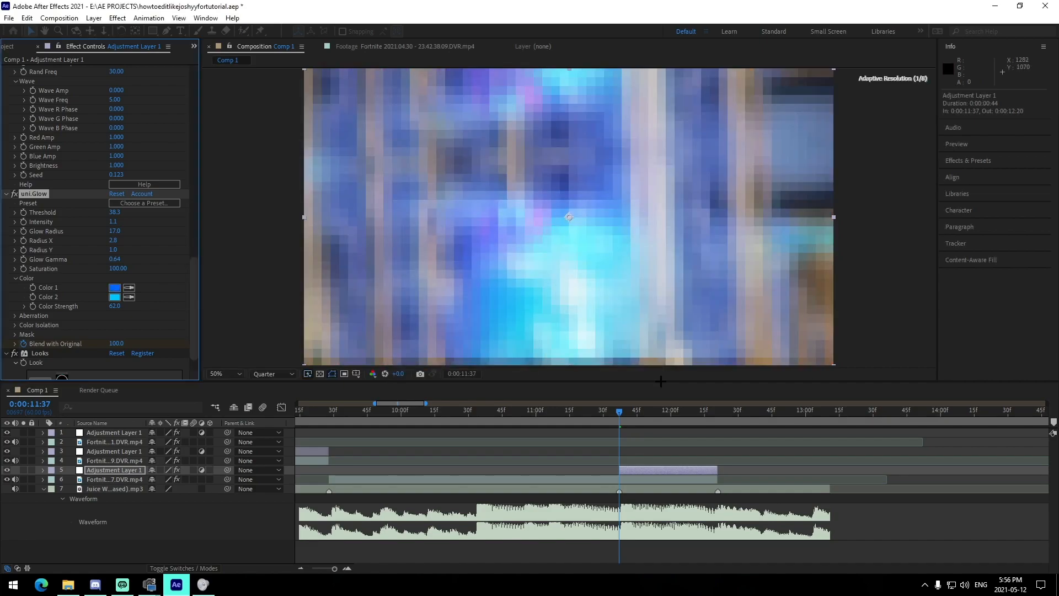
pyautogui.click(556, 411)
pyautogui.press('space')
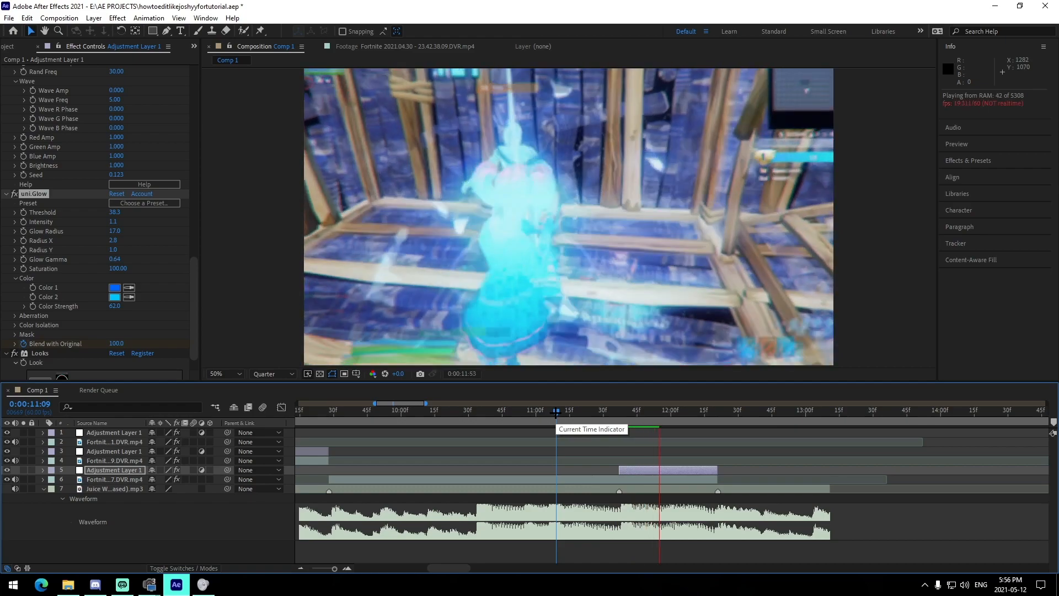
# - Create a new adjustment layer above the first gameplay clip, running from 0:00:04:50 to the first marker at 0:00:05:53
pyautogui.click(302, 568)
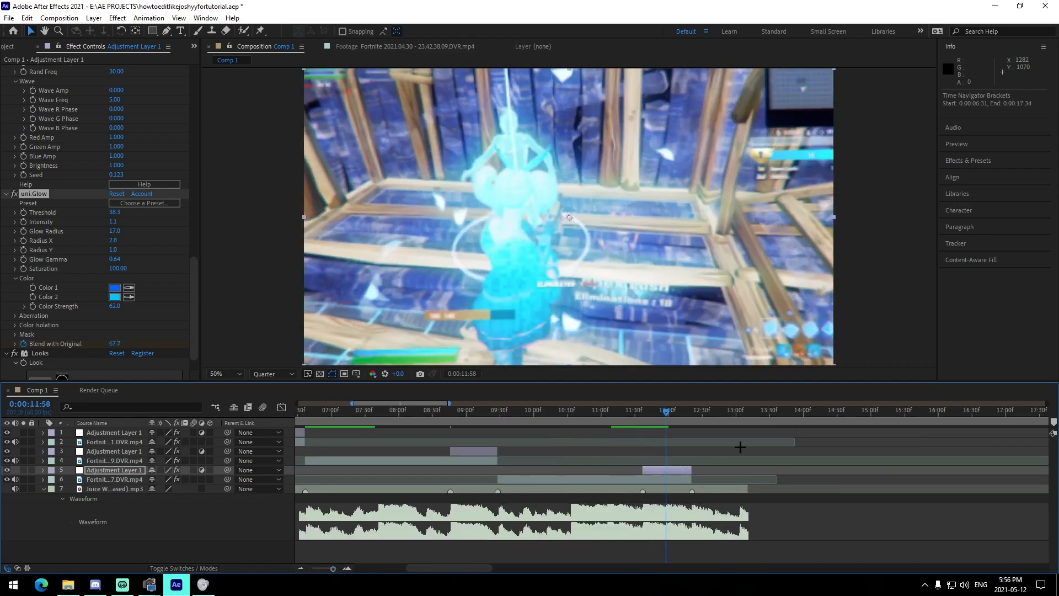
pyautogui.click(737, 444)
pyautogui.click(300, 567)
pyautogui.click(783, 473)
pyautogui.press('h')
pyautogui.moveTo(607, 463); pyautogui.dragTo(664, 481)
pyautogui.press('v')
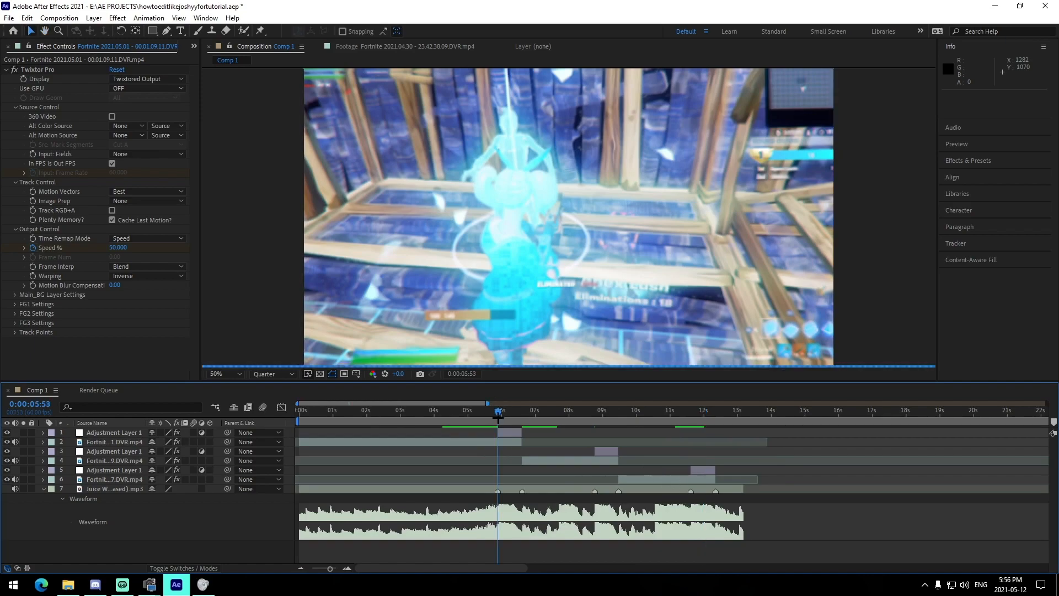
pyautogui.click(347, 567)
pyautogui.press('h')
pyautogui.moveTo(528, 501); pyautogui.dragTo(739, 480)
pyautogui.press('v')
pyautogui.click(698, 441)
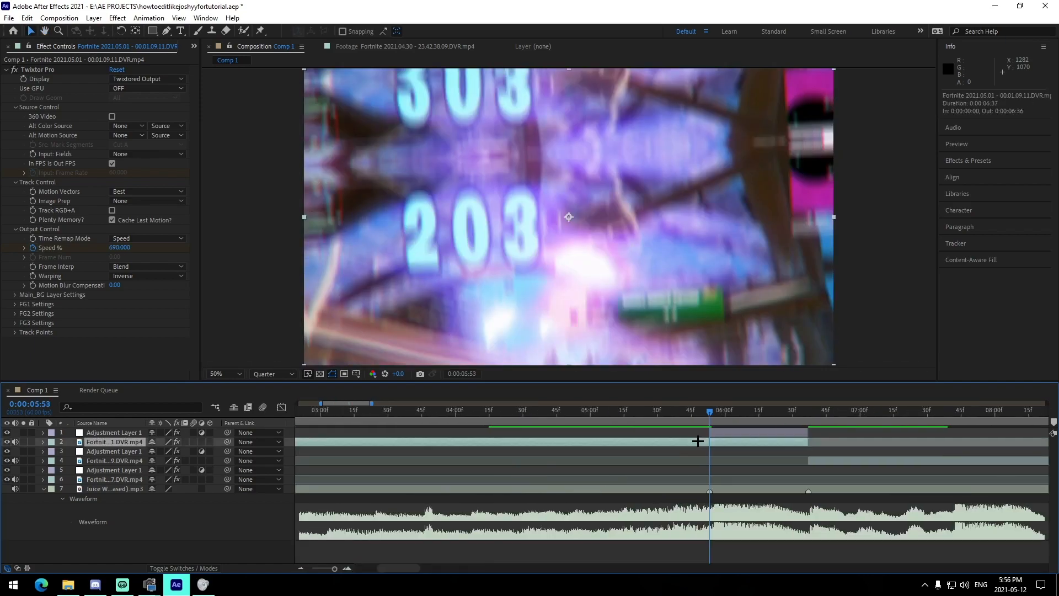
pyautogui.hotkey('ctrl', 'alt', 'y')
pyautogui.hotkey('ctrl', 'shift', 'd')
pyautogui.press('Delete')
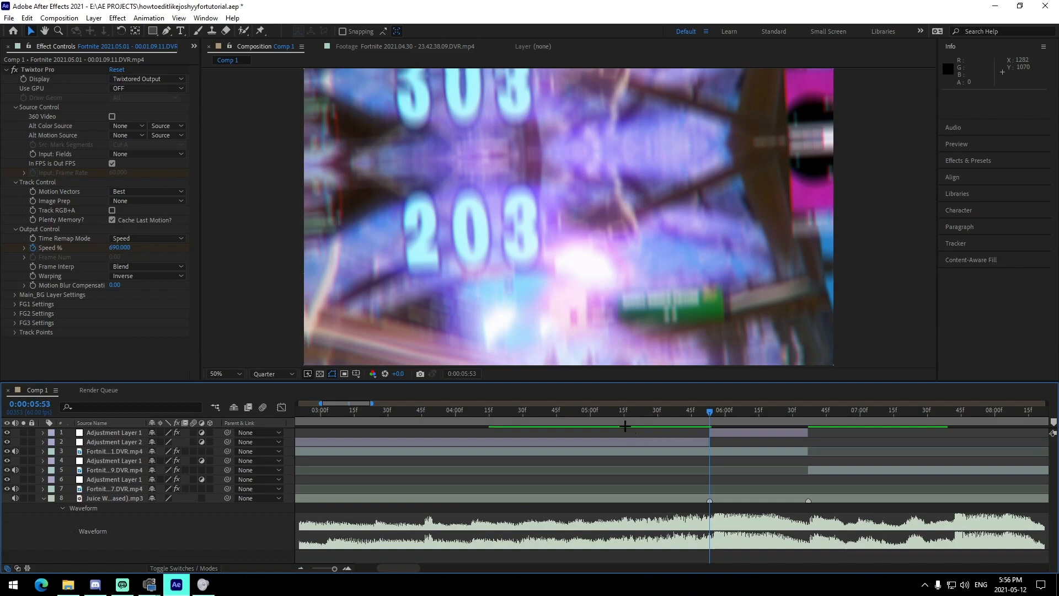
pyautogui.click(567, 412)
pyautogui.hotkey('alt', '[')
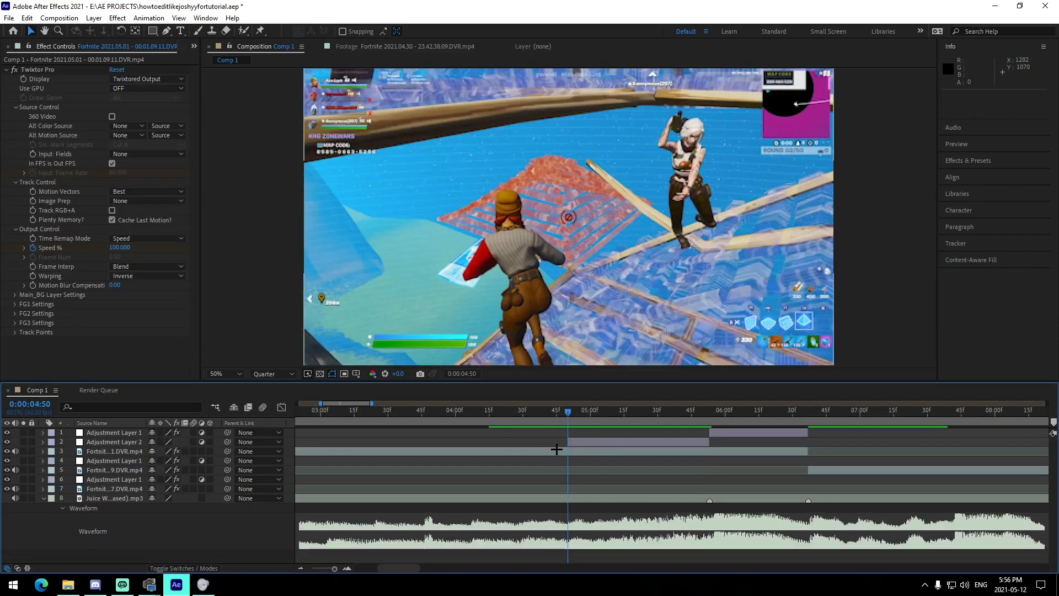
# - Apply the JoshyyPreShake animation preset from the Build Ups folder to the new adjustment layer at 0:00:05:08
pyautogui.press('space')
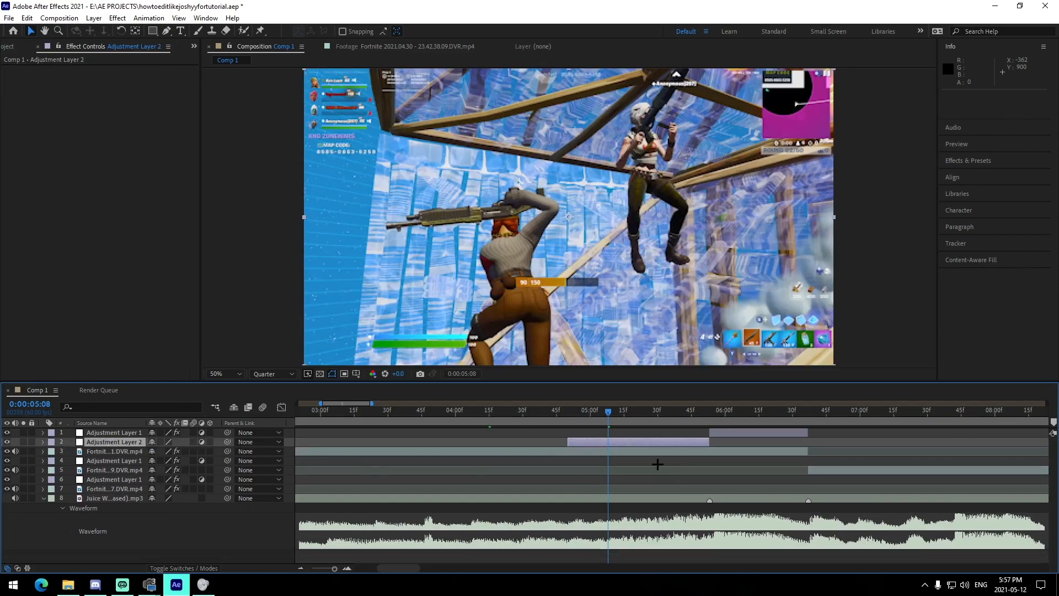
pyautogui.click(643, 442)
pyautogui.click(149, 17)
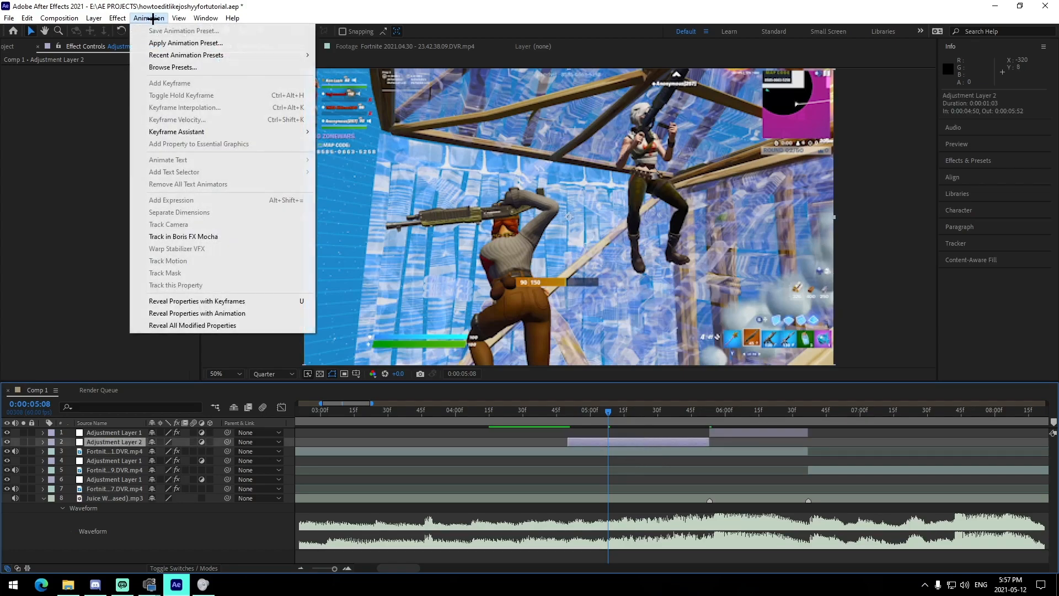
pyautogui.click(184, 42)
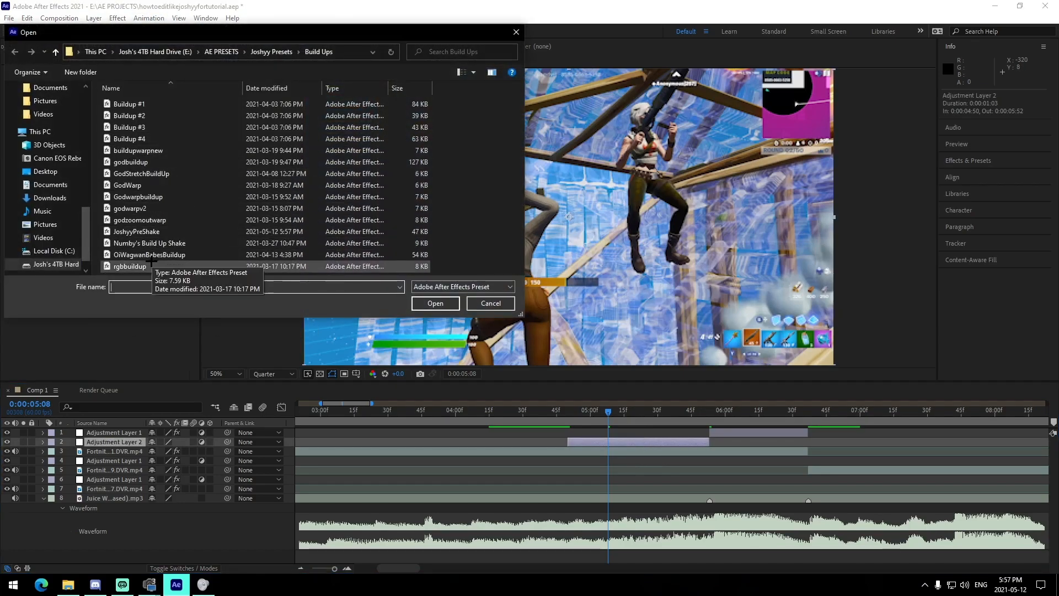
pyautogui.click(155, 231)
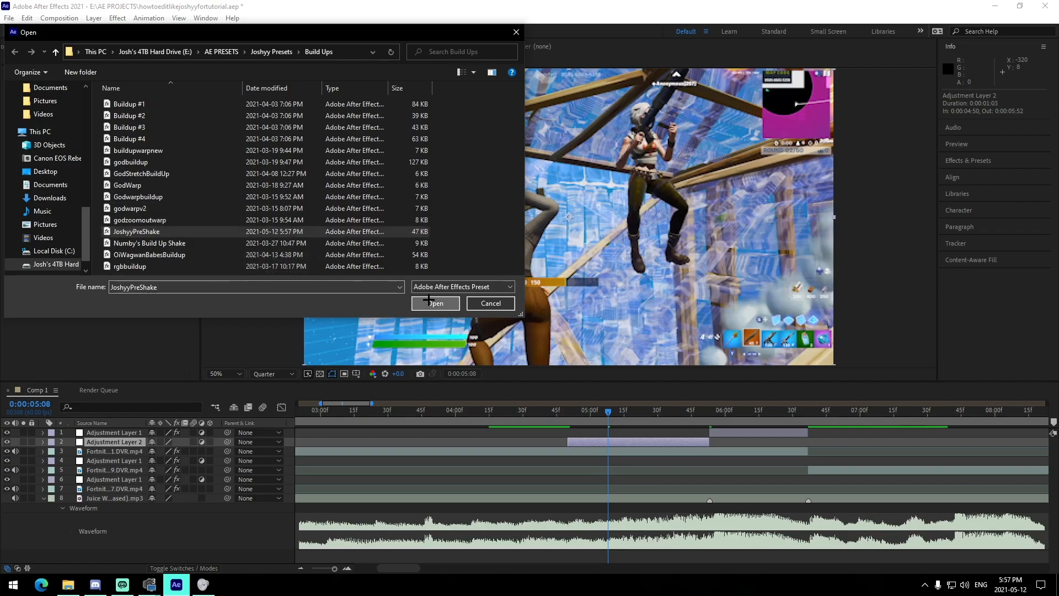
pyautogui.click(429, 303)
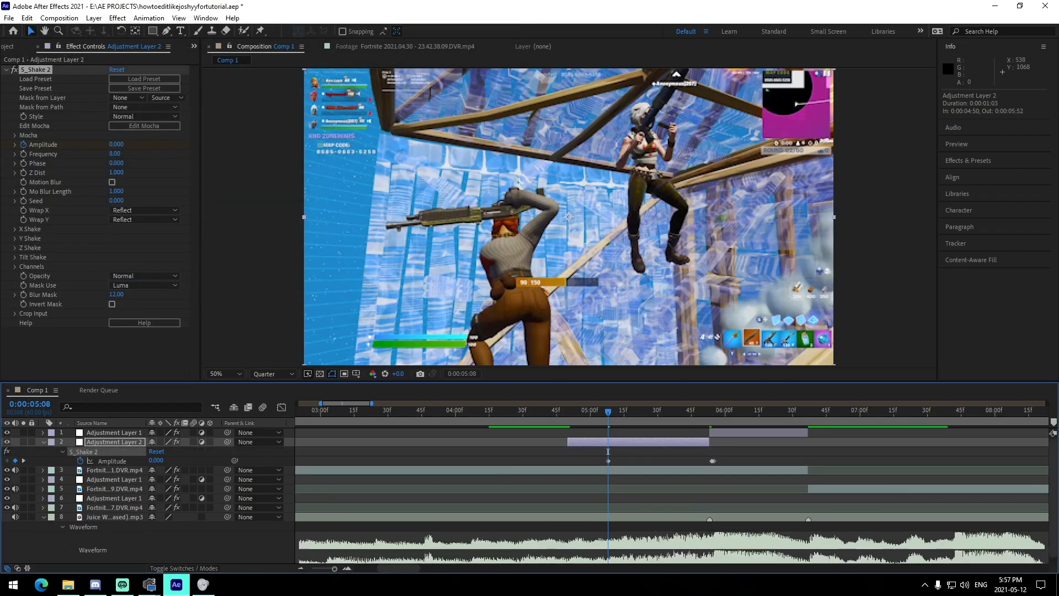
# - Align the S_Shake 2 Amplitude keyframes with the 0:00:05:53 marker, extend the layer's end to 0:00:05:56, and preview the build-up
pyautogui.click(347, 569)
pyautogui.click(810, 412)
pyautogui.moveTo(583, 456); pyautogui.dragTo(827, 441)
pyautogui.click(854, 457)
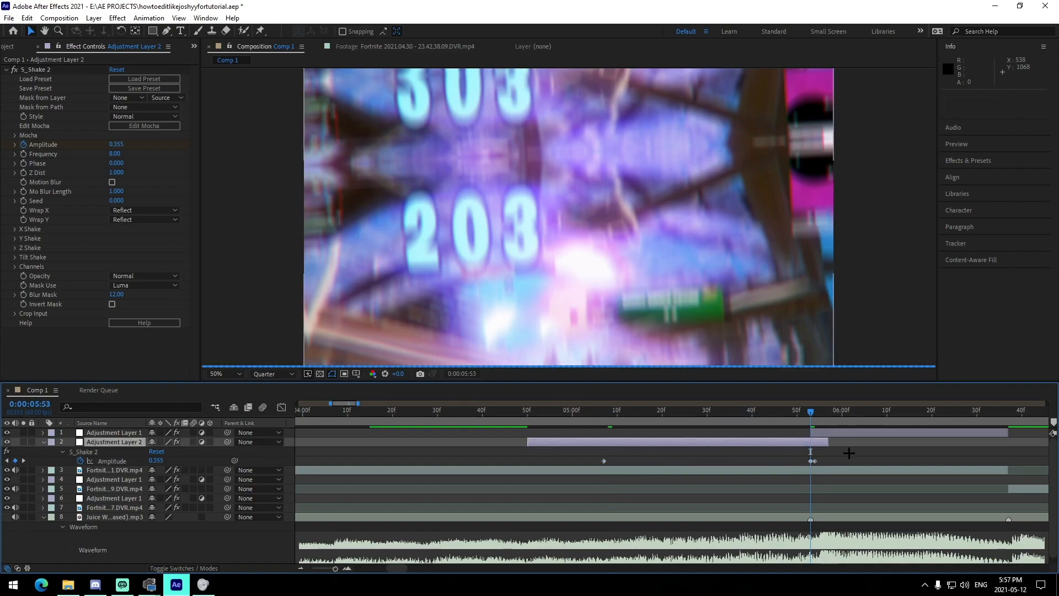
pyautogui.click(604, 413)
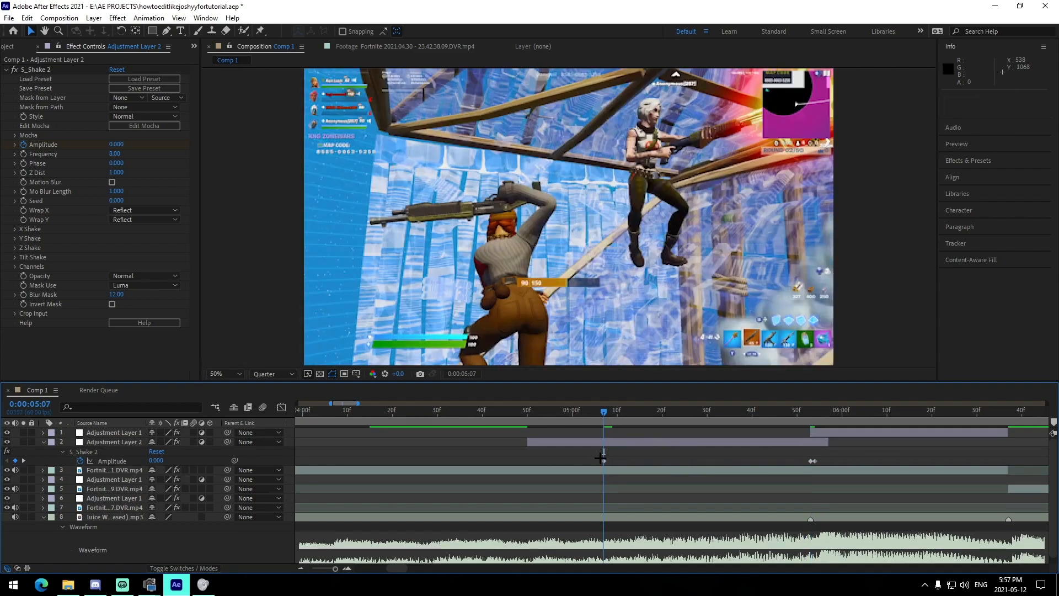
pyautogui.press('space')
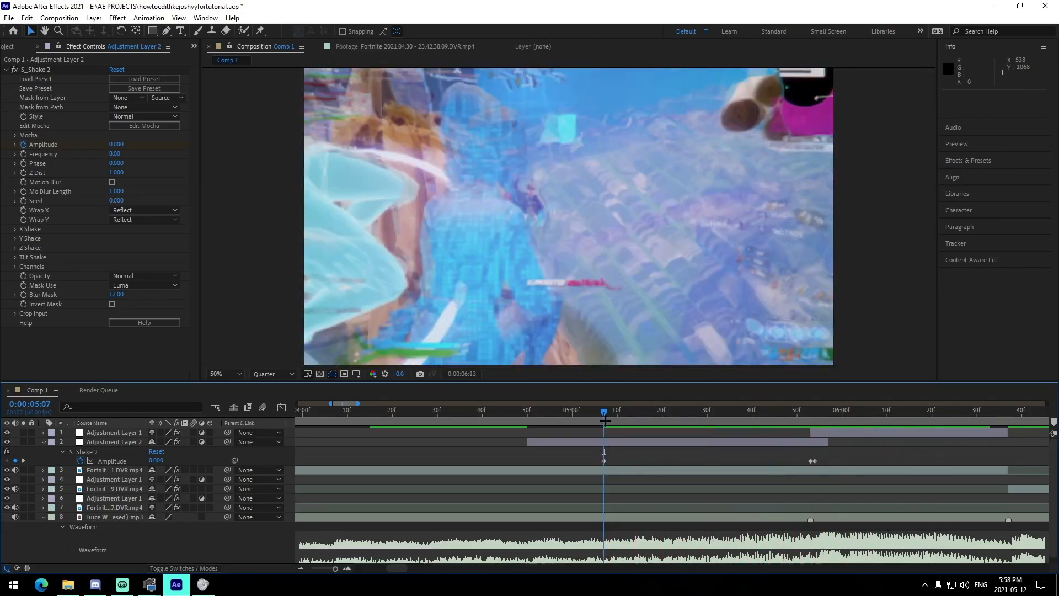
pyautogui.press('space')
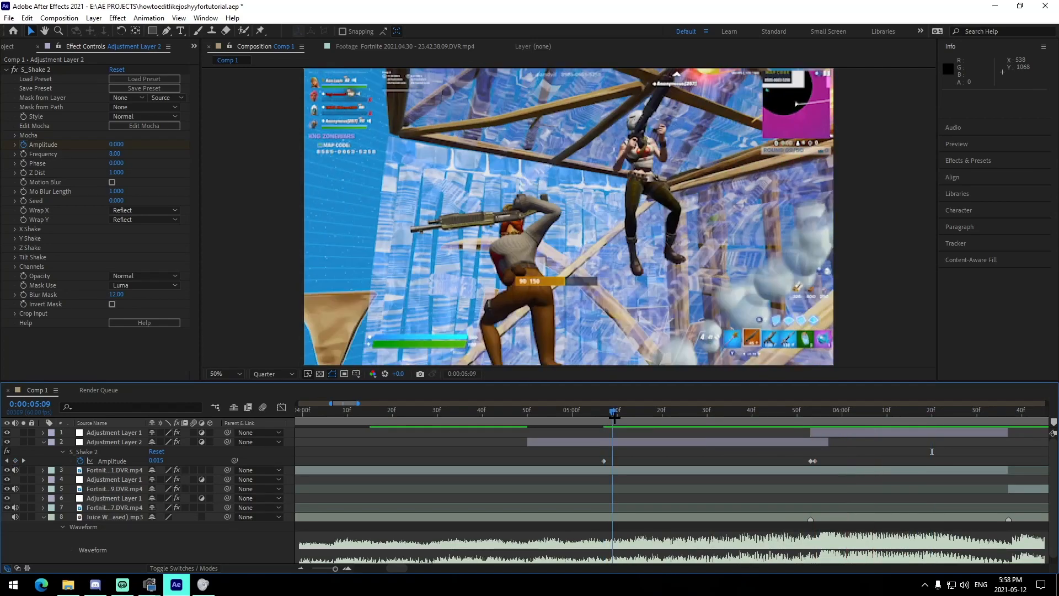
# - Add the S_Vignette effect to Adjustment Layer 2 and set its Radius to 0.860
pyautogui.click(43, 442)
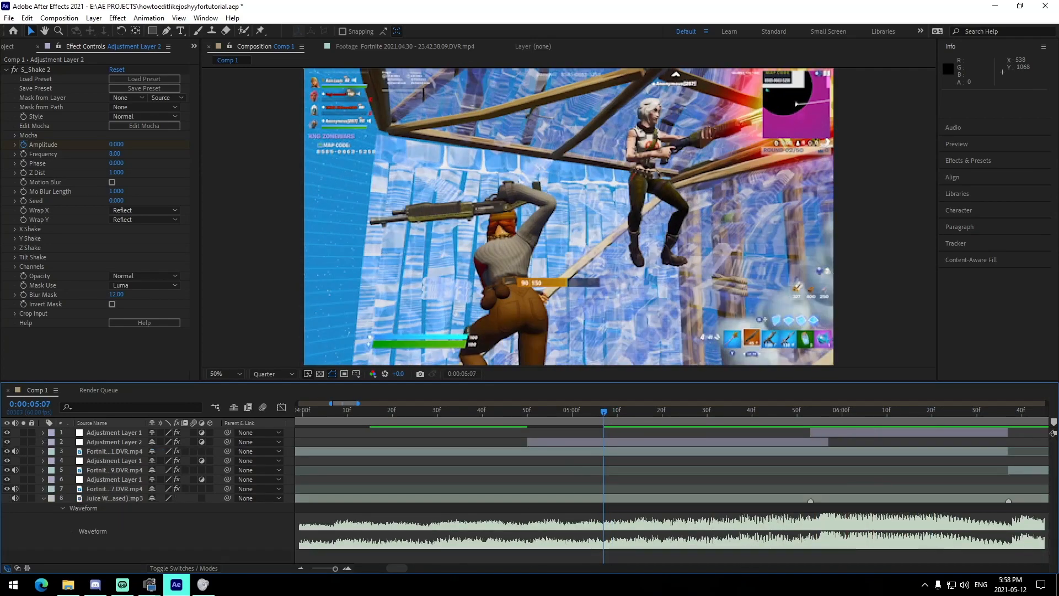
pyautogui.press('-')
pyautogui.click(617, 442)
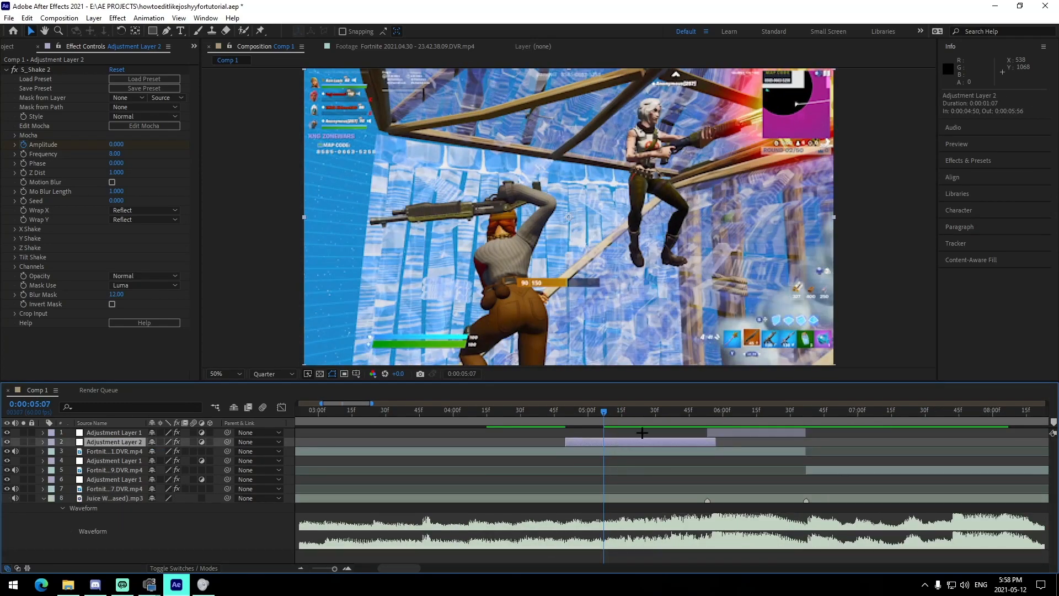
pyautogui.hotkey('ctrl', 'space')
pyautogui.write('vignette')
pyautogui.click(579, 517)
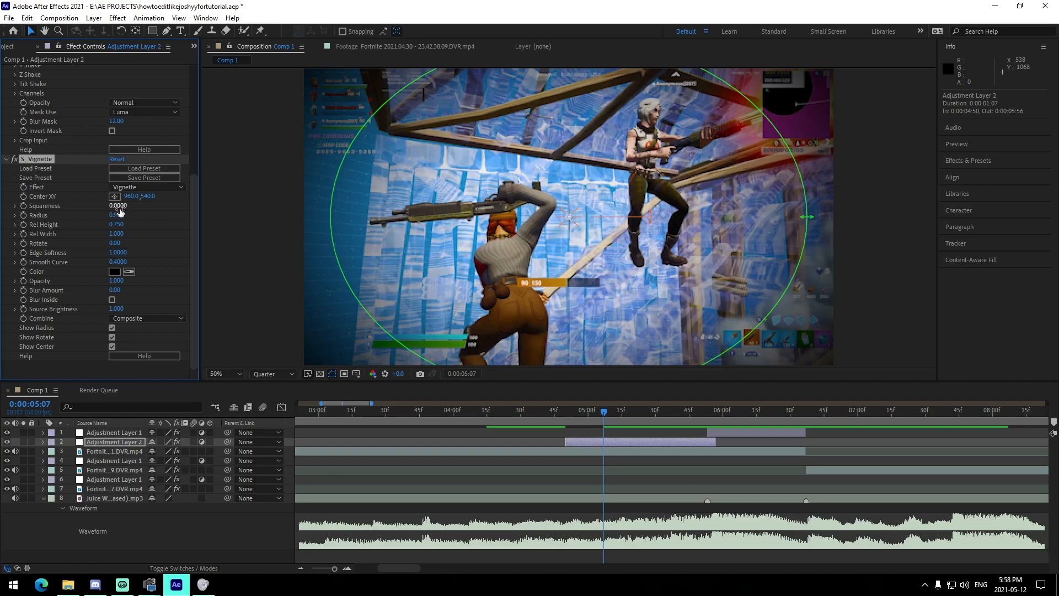
pyautogui.moveTo(119, 214); pyautogui.dragTo(104, 230)
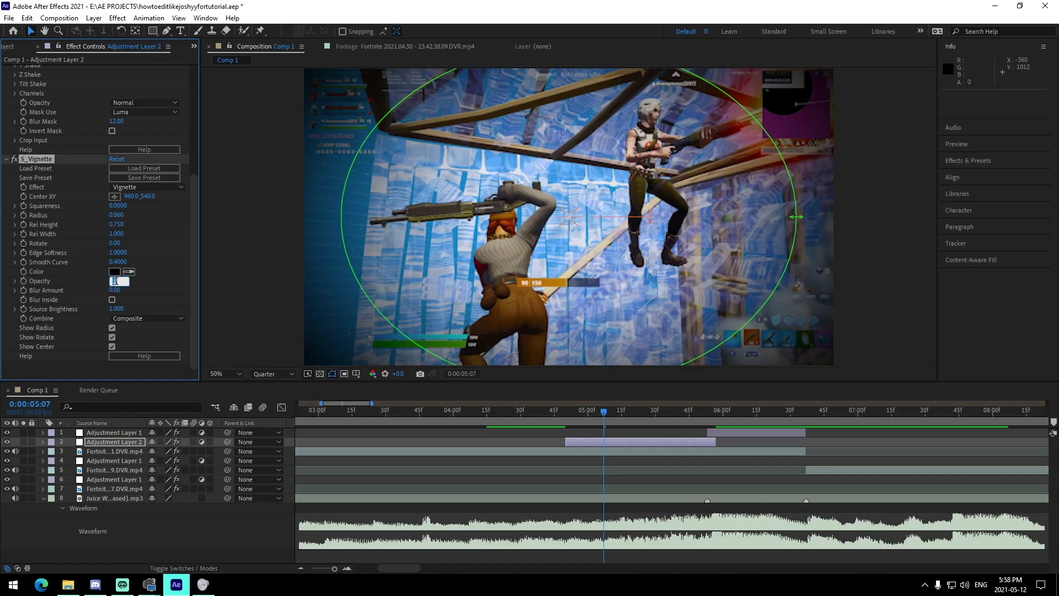
# - Keyframe the vignette's Opacity from 0 at 0:00:05:07 to 1 at 0:00:05:53 and 0 at 0:00:05:54, and preview it
pyautogui.click(707, 411)
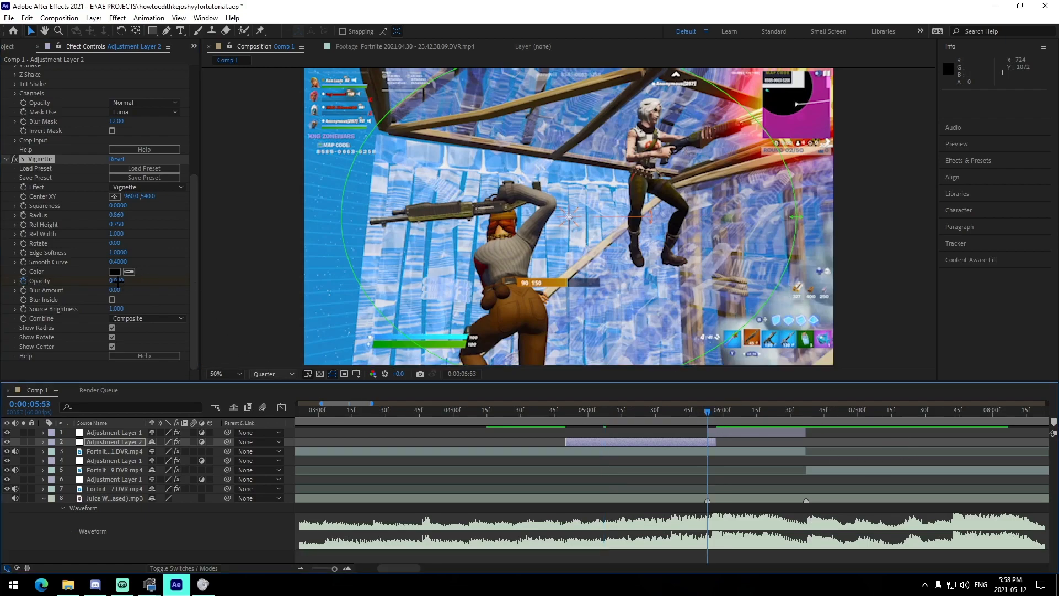
pyautogui.moveTo(117, 281); pyautogui.dragTo(218, 288)
pyautogui.press('pagedown')
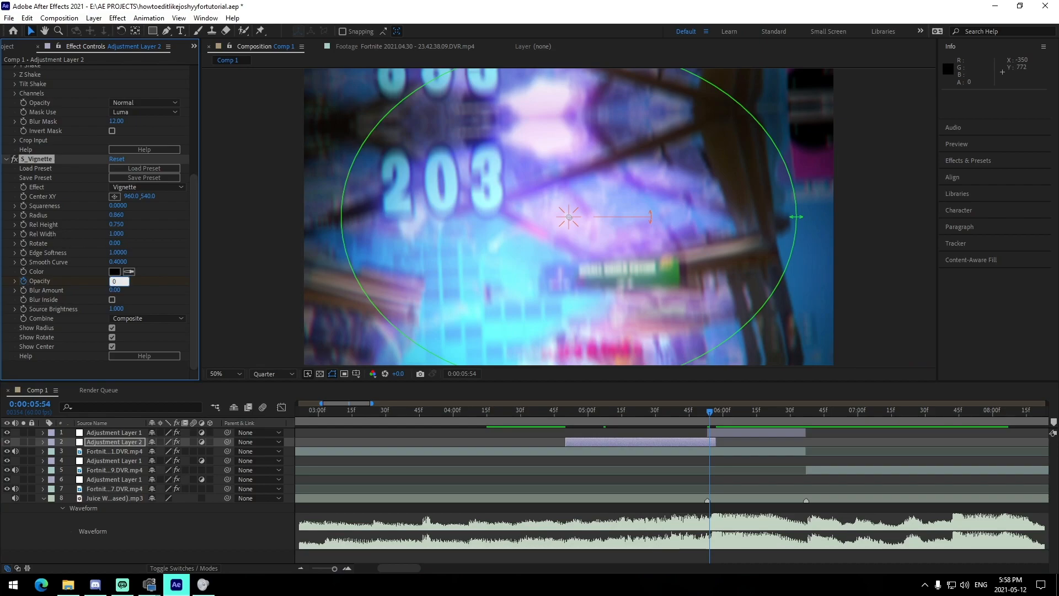
pyautogui.click(604, 411)
pyautogui.press('space')
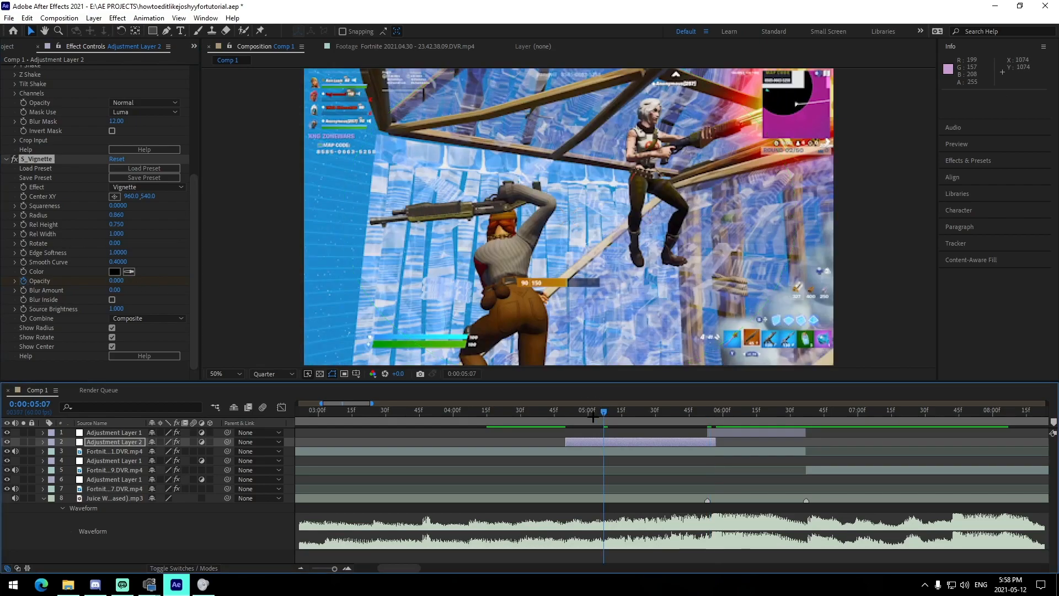
pyautogui.click(599, 415)
pyautogui.press('space')
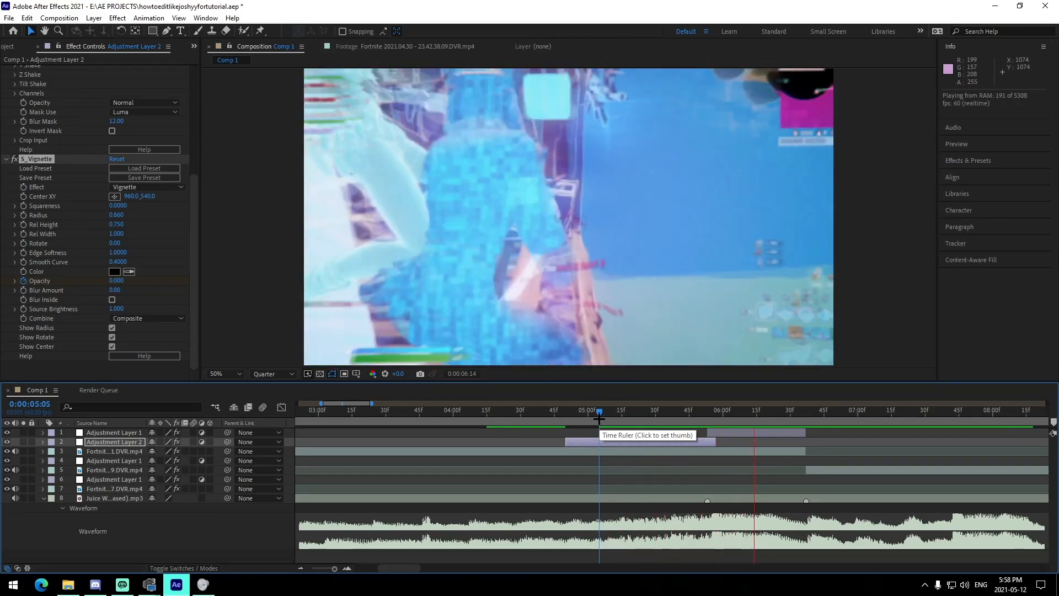
# - Copy the Adjustment Layer 2 build-up, paste a duplicate, and move it so it ends just before the 0:00:08:46 marker
pyautogui.click(655, 481)
pyautogui.click(708, 412)
pyautogui.click(695, 441)
pyautogui.hotkey('ctrl', 'c')
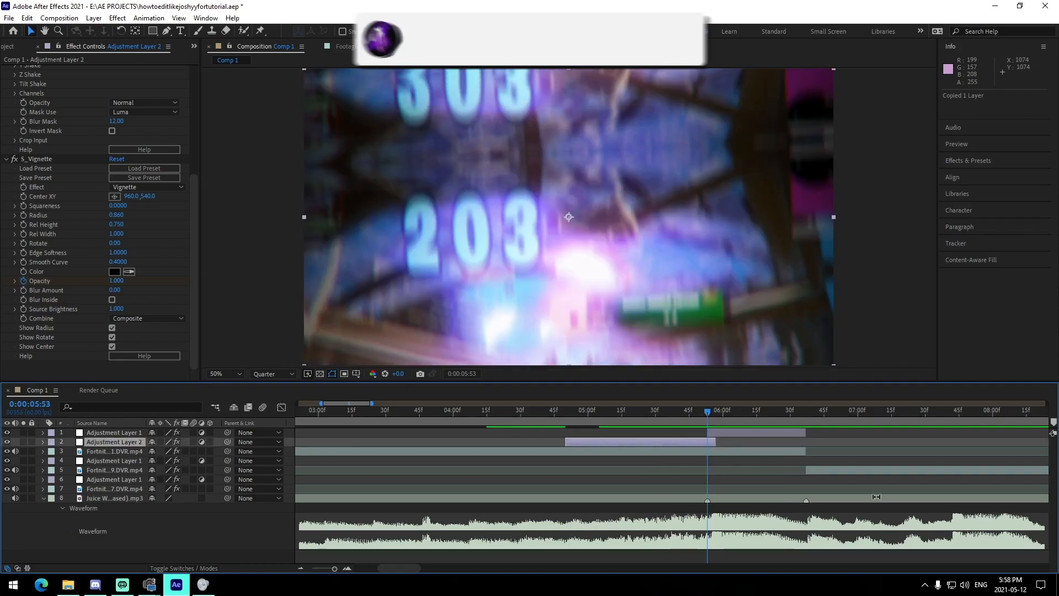
pyautogui.hscroll(3, 724, 486)
pyautogui.press('KP_Multiply')
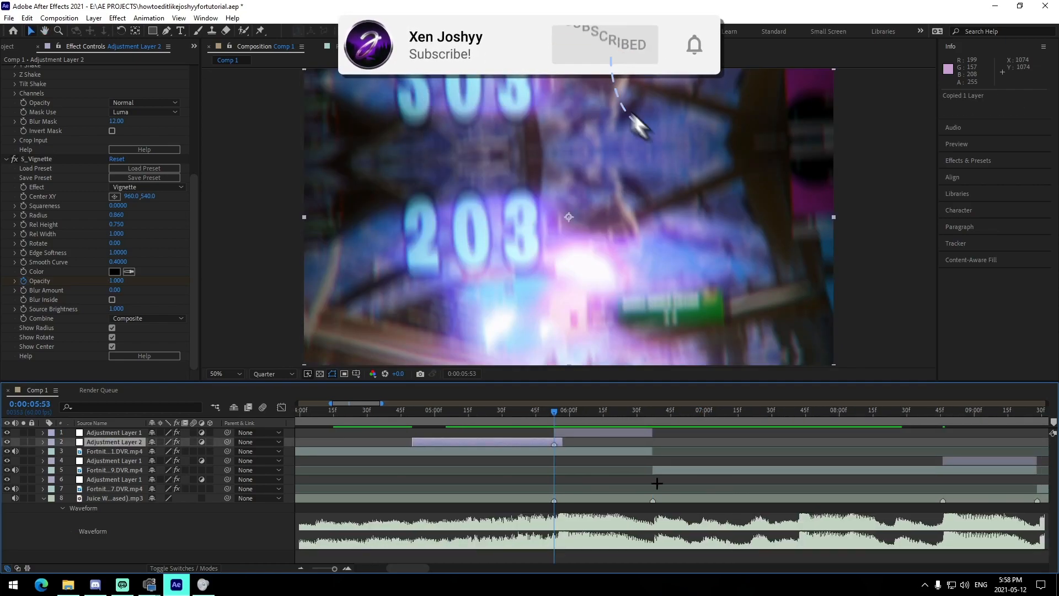
pyautogui.click(942, 412)
pyautogui.hotkey('ctrl', 'v')
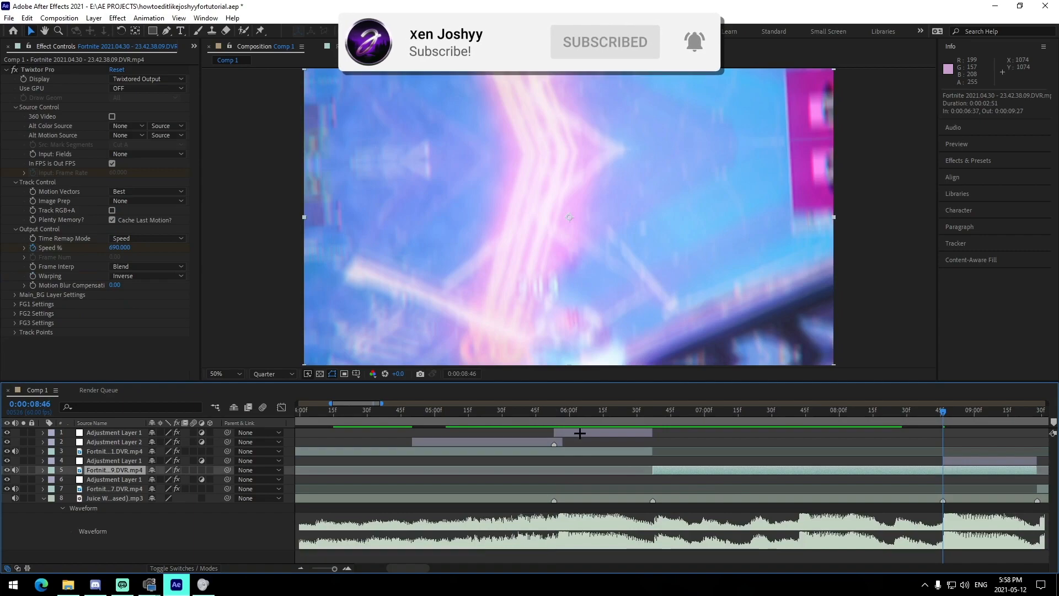
pyautogui.moveTo(531, 443); pyautogui.dragTo(898, 444)
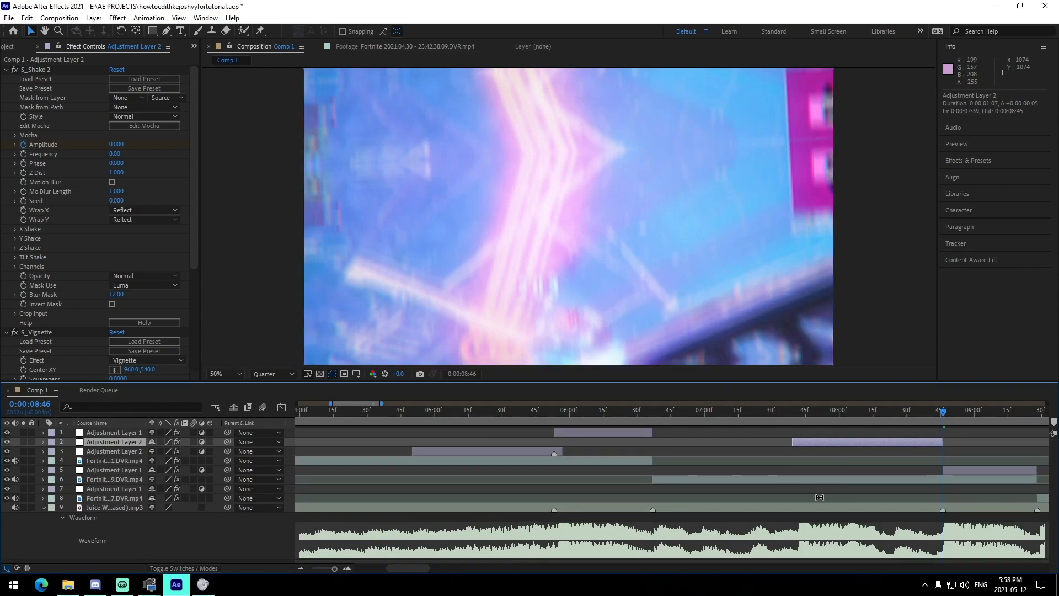
# - Align the copy's peak keyframes with the 0:00:08:46 marker and place it below that marker's Adjustment Layer 1 in the stack
pyautogui.press('u')
pyautogui.click(348, 567)
pyautogui.click(348, 567)
pyautogui.moveTo(913, 442); pyautogui.dragTo(948, 445)
pyautogui.moveTo(127, 441); pyautogui.dragTo(128, 512)
pyautogui.click(42, 470)
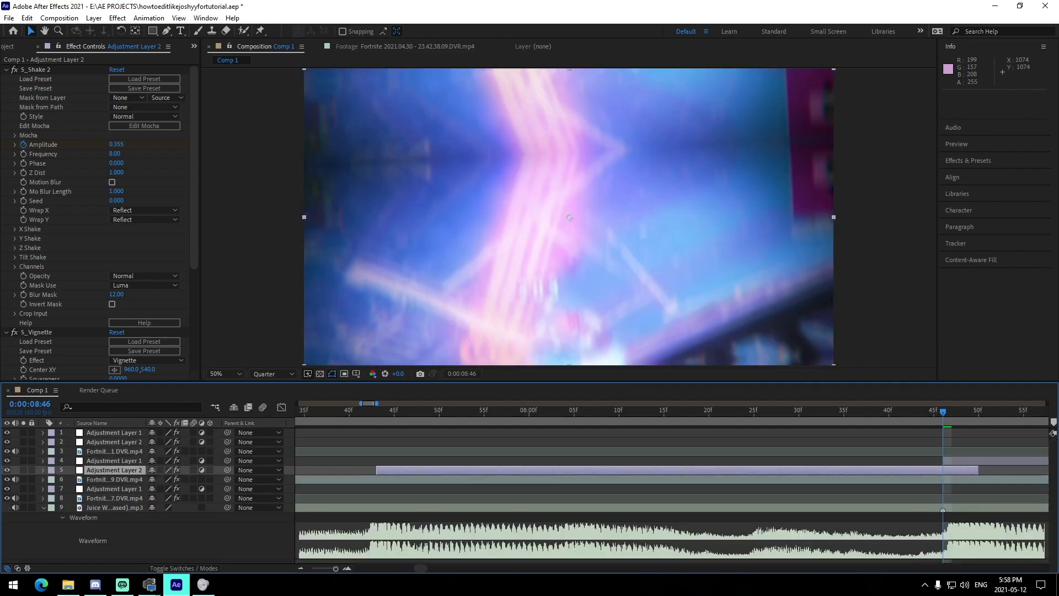
# - Paste another build-up layer at the 0:00:11:37 marker and place it below the last Adjustment Layer 1, above its clip
pyautogui.click(300, 569)
pyautogui.click(300, 569)
pyautogui.click(300, 569)
pyautogui.moveTo(736, 476); pyautogui.dragTo(807, 500)
pyautogui.click(773, 417)
pyautogui.hotkey('ctrl', 'v')
pyautogui.moveTo(136, 470); pyautogui.dragTo(145, 506)
# - Shift the last build-up layer earlier so its peak S_Shake 2 and S_Vignette keyframes sit on the 0:00:11:37 marker
pyautogui.click(347, 568)
pyautogui.click(347, 568)
pyautogui.press('u')
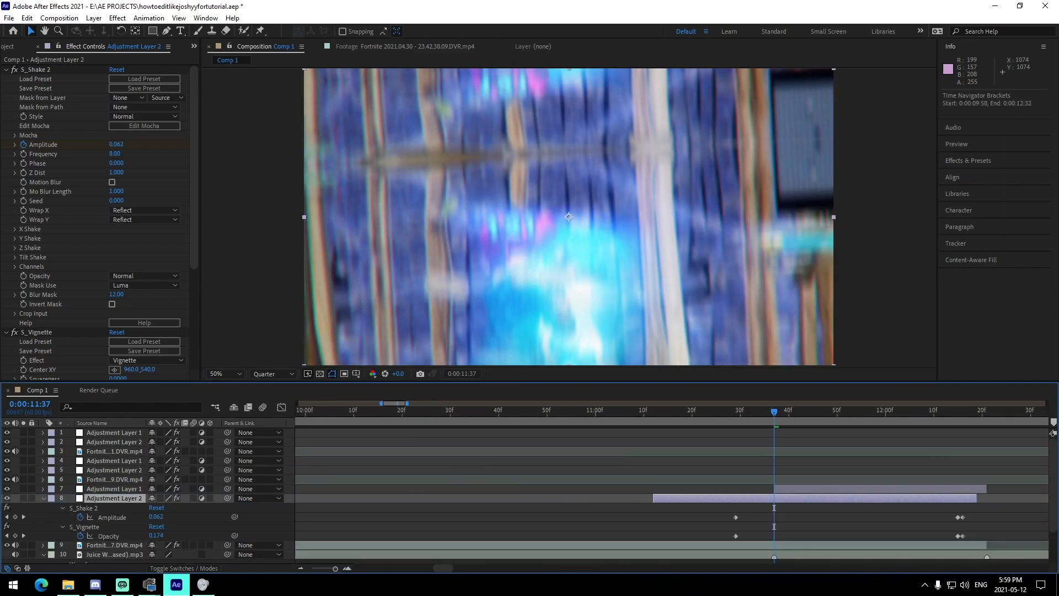
pyautogui.moveTo(838, 508); pyautogui.dragTo(649, 509)
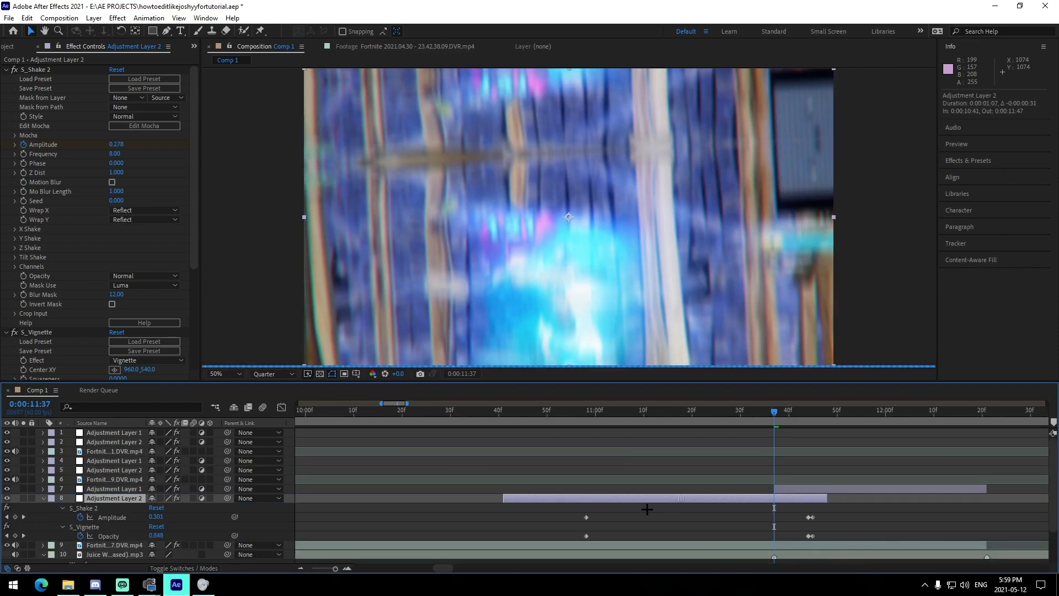
pyautogui.moveTo(737, 498); pyautogui.dragTo(705, 501)
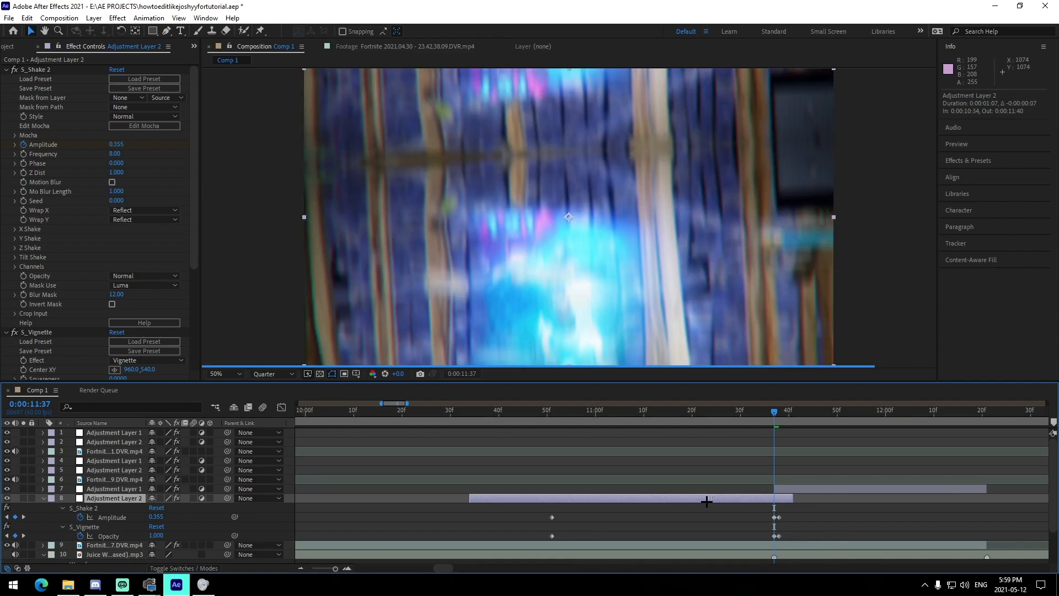
pyautogui.press('u')
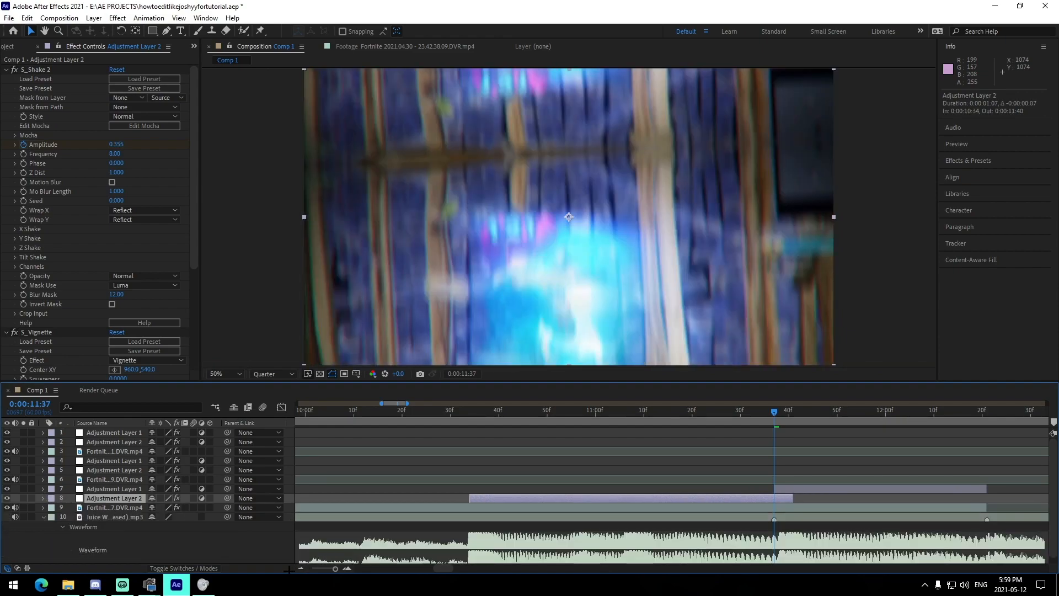
# - Remove the S_Vignette effect from the build-up Adjustment Layer 2 before the 0:00:08:46 marker
pyautogui.doubleClick(300, 568)
pyautogui.moveTo(591, 495); pyautogui.dragTo(710, 492)
pyautogui.click(656, 467)
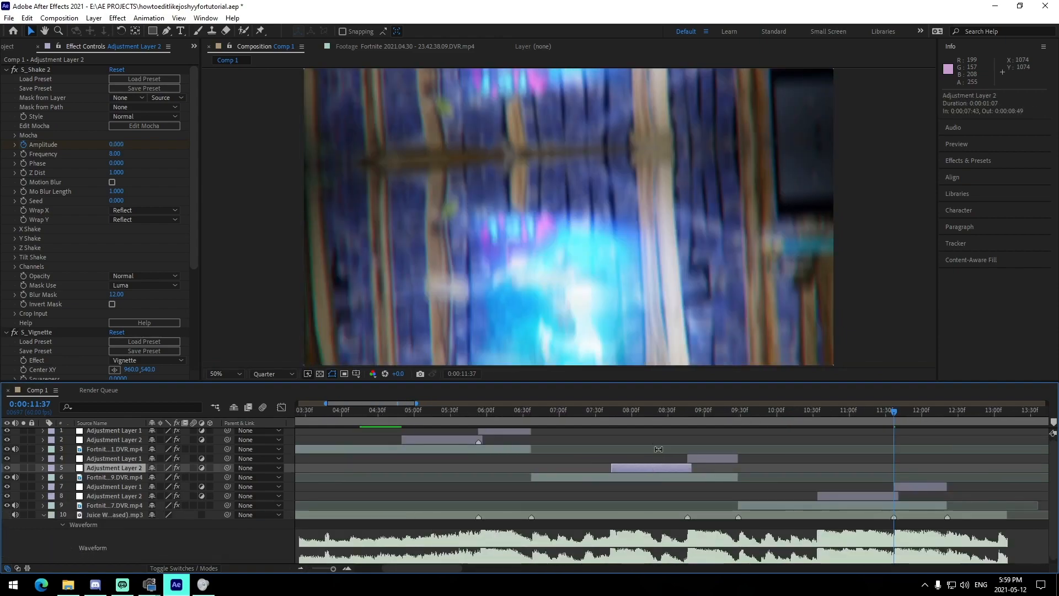
pyautogui.press('u')
pyautogui.click(46, 332)
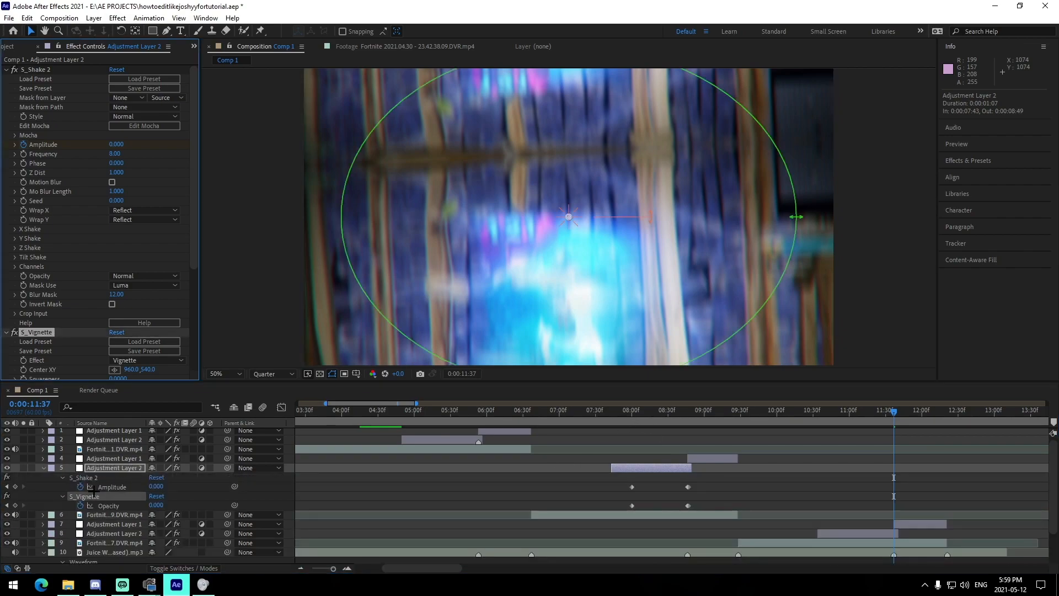
pyautogui.rightClick(46, 333)
pyautogui.click(78, 353)
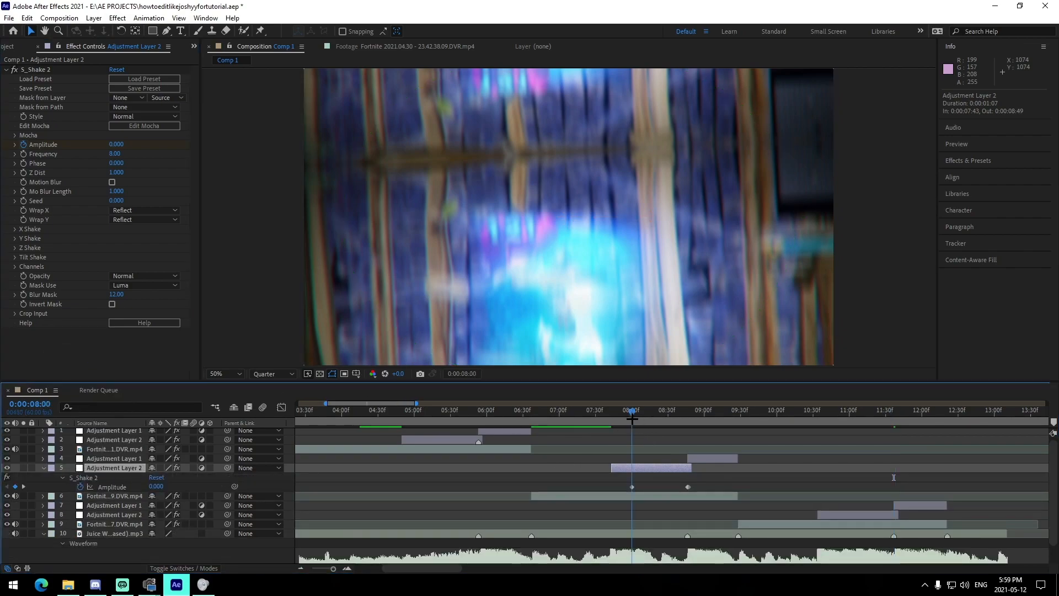
# - Add S_Monochrome to that build-up layer and keyframe its Mix With Source at 1 at 0:00:08:00
pyautogui.click(632, 420)
pyautogui.hotkey('ctrl', 'space')
pyautogui.write('mono')
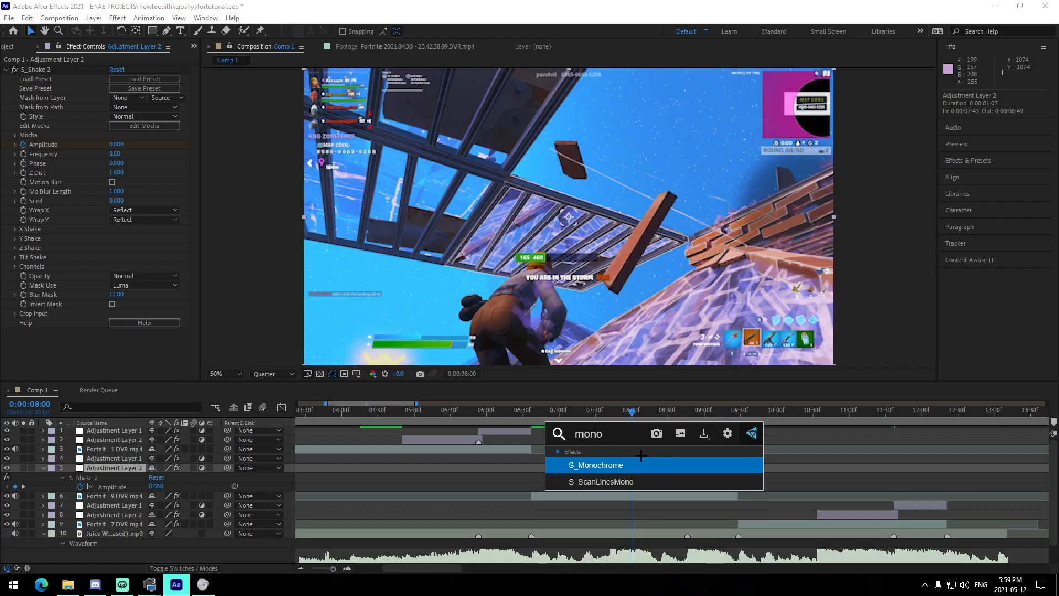
pyautogui.press('Return')
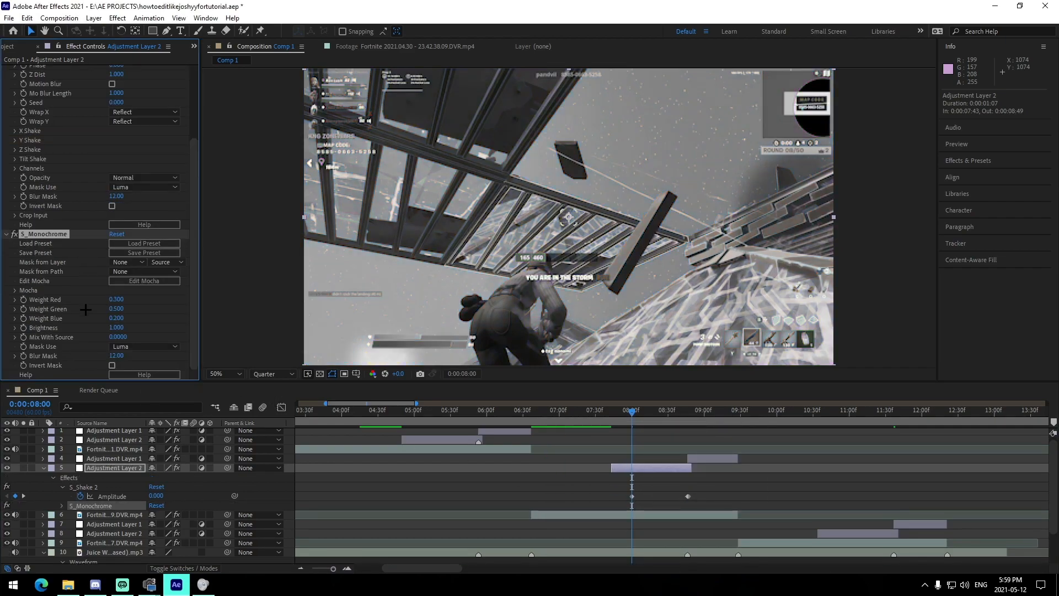
pyautogui.click(125, 336)
pyautogui.write('1')
pyautogui.press('Return')
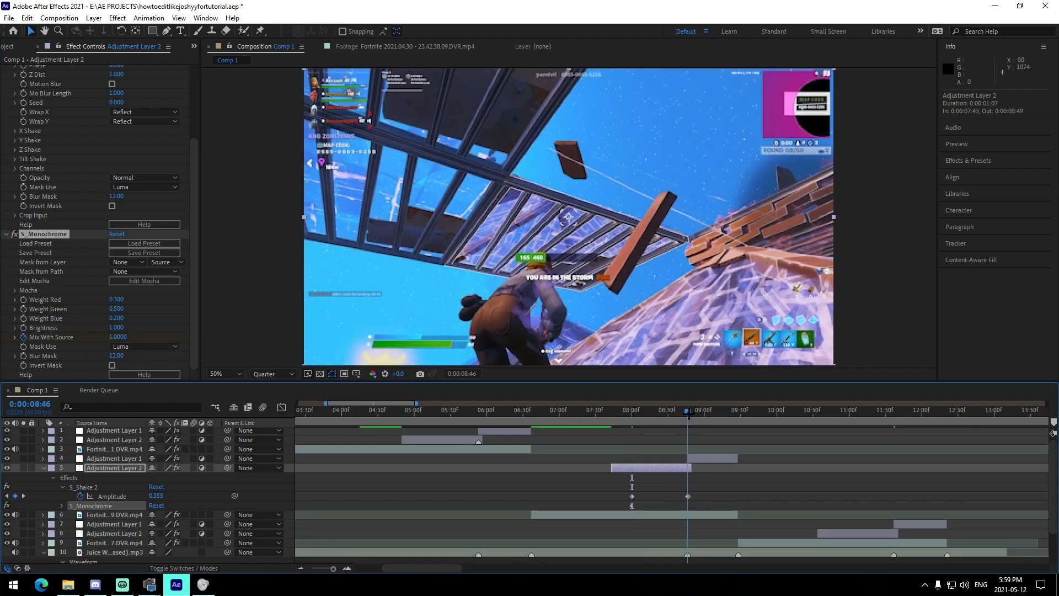
# - Keyframe the S_Monochrome Mix With Source at 0 at 0:00:08:46 and back to 1 at 0:00:08:47
pyautogui.press('k')
pyautogui.click(345, 568)
pyautogui.click(345, 567)
pyautogui.click(344, 568)
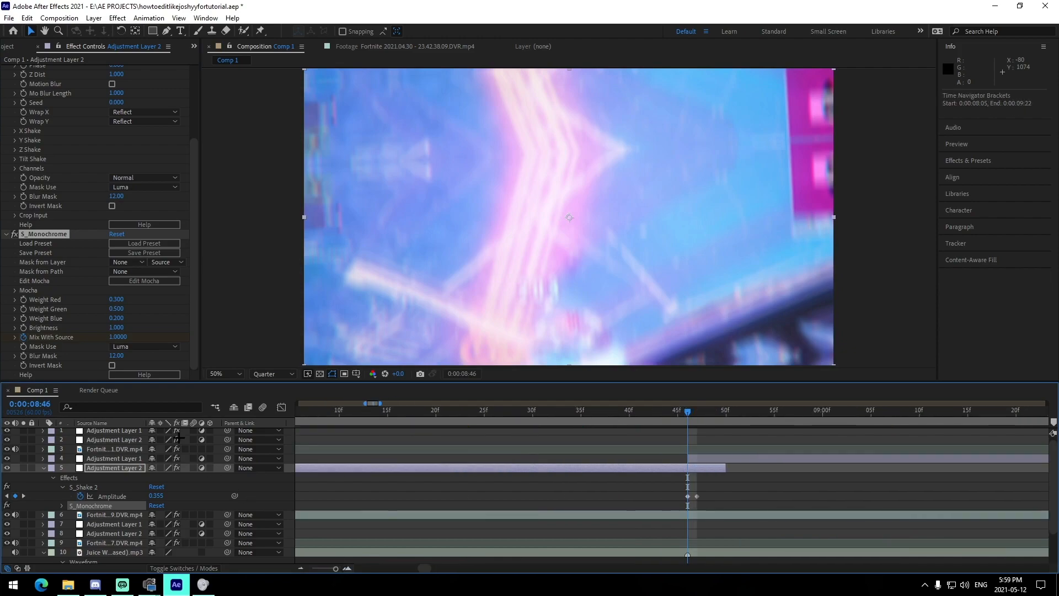
pyautogui.click(119, 337)
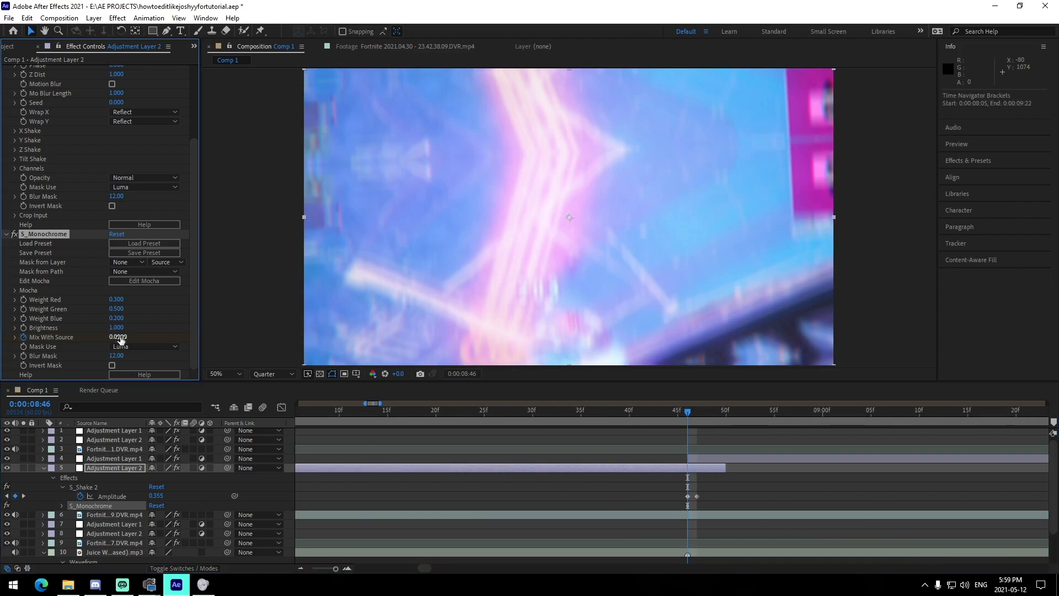
pyautogui.press('k')
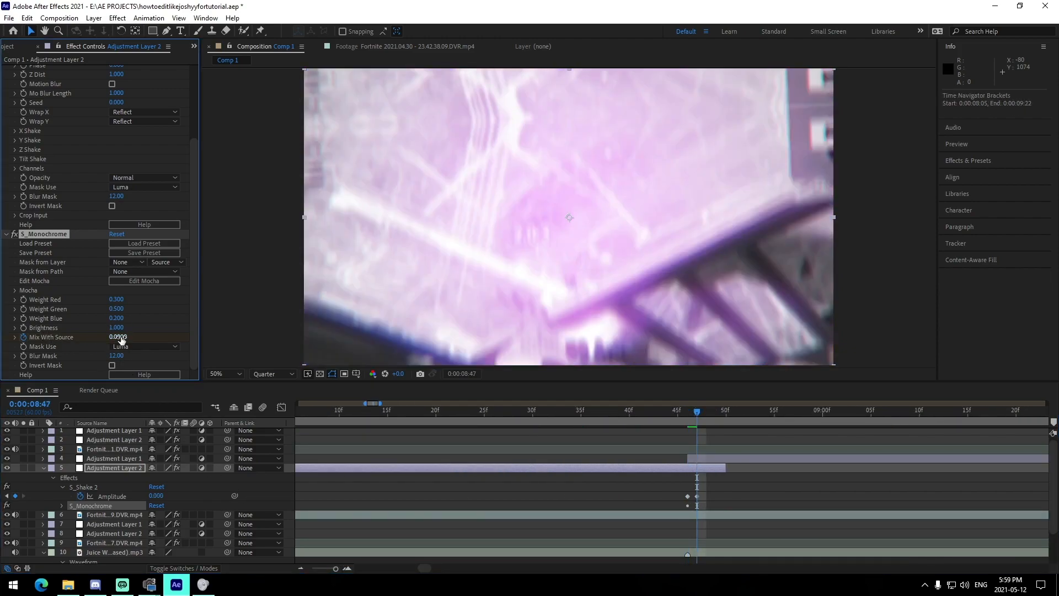
pyautogui.write('1')
pyautogui.press('Return')
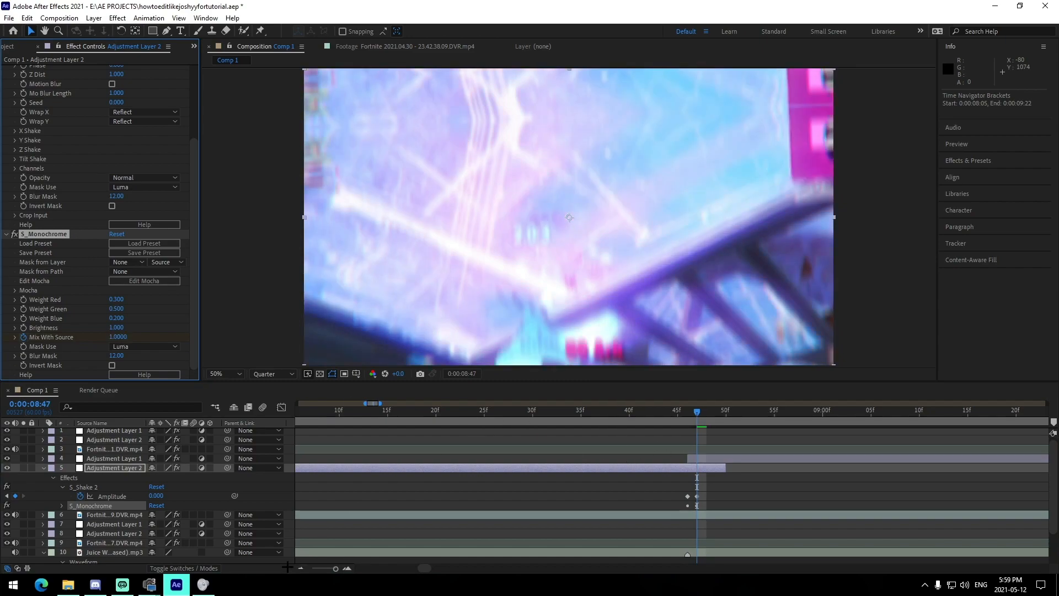
# - Preview the monochrome build-up from 0:00:07:59 through the impact, and collapse the layer's properties
pyautogui.click(305, 568)
pyautogui.click(346, 568)
pyautogui.click(346, 568)
pyautogui.moveTo(358, 524); pyautogui.dragTo(558, 526)
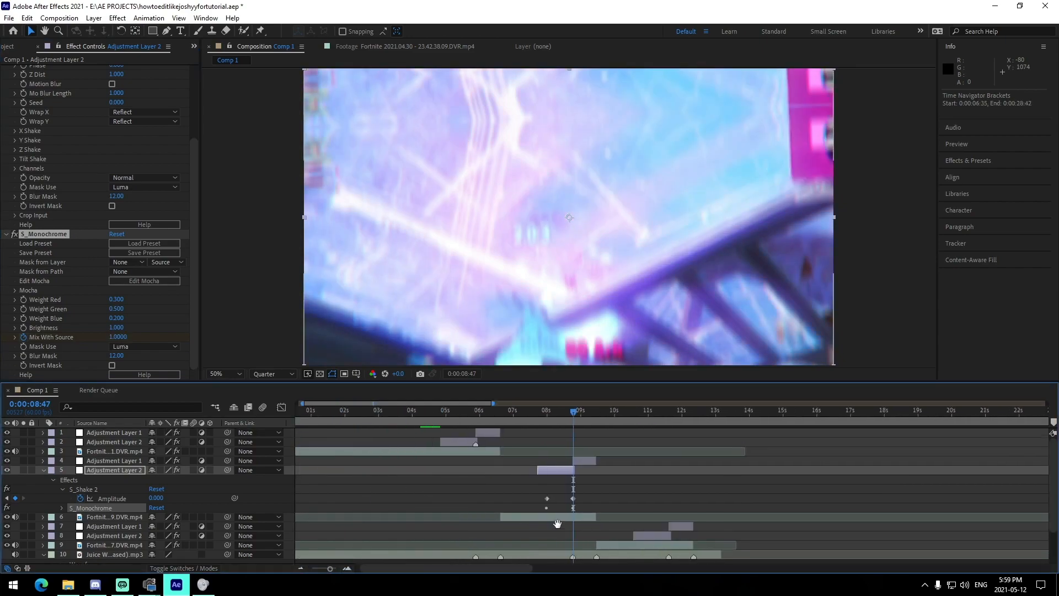
pyautogui.click(546, 414)
pyautogui.press('space')
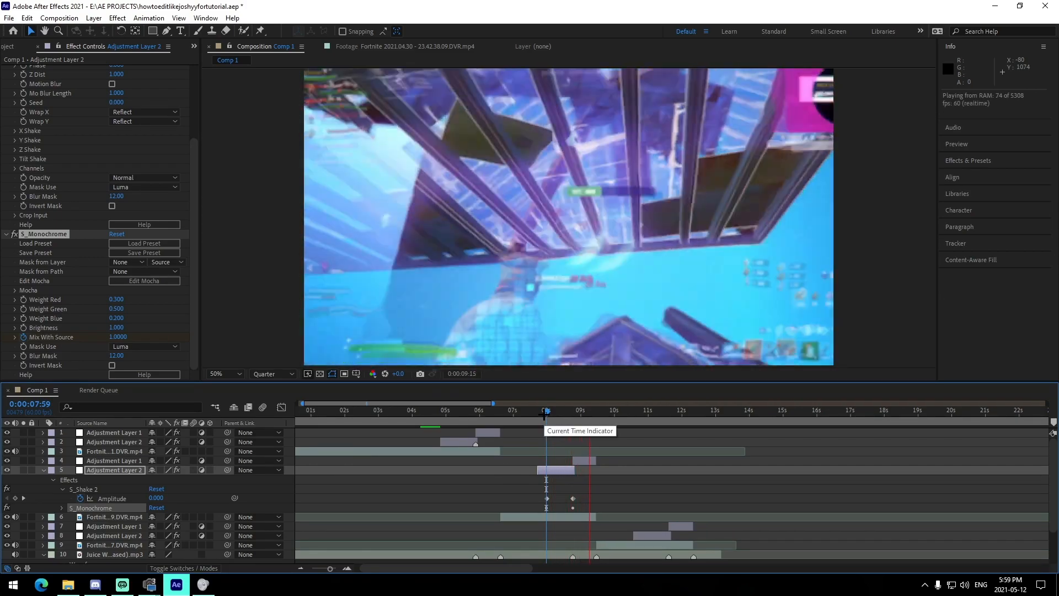
pyautogui.press('space')
pyautogui.click(44, 470)
pyautogui.click(640, 482)
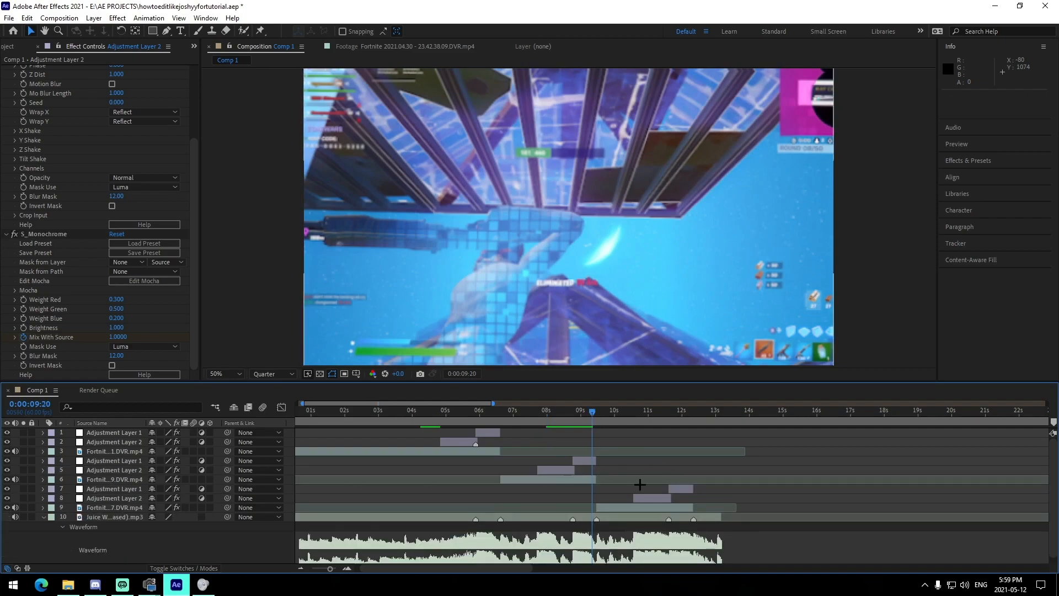
# - Create a new adjustment layer above the clip cut at 0:00:06:37 and trim its start to 0:00:06:16
pyautogui.click(638, 411)
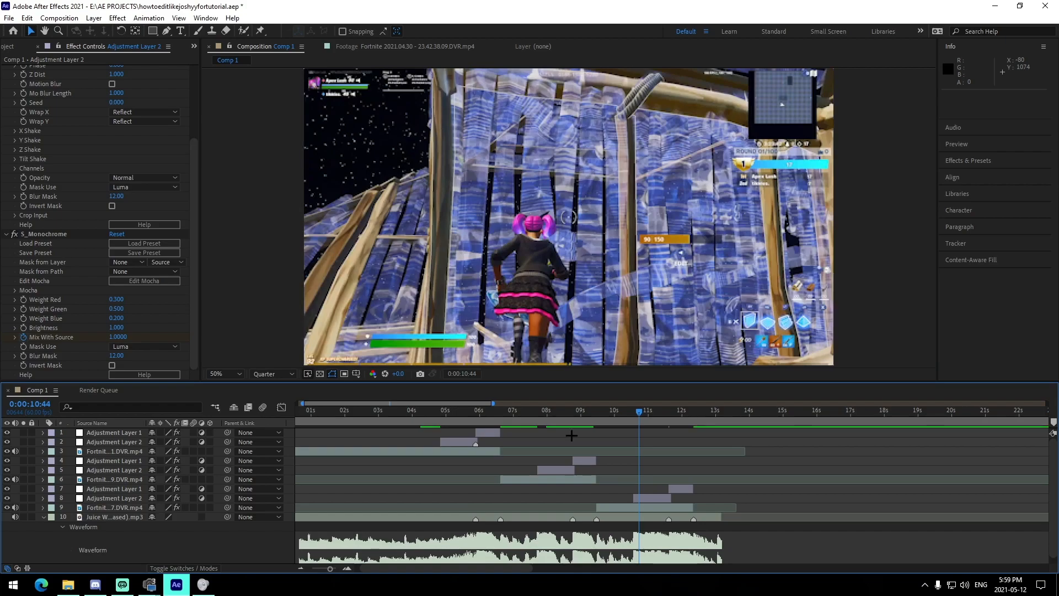
pyautogui.click(346, 568)
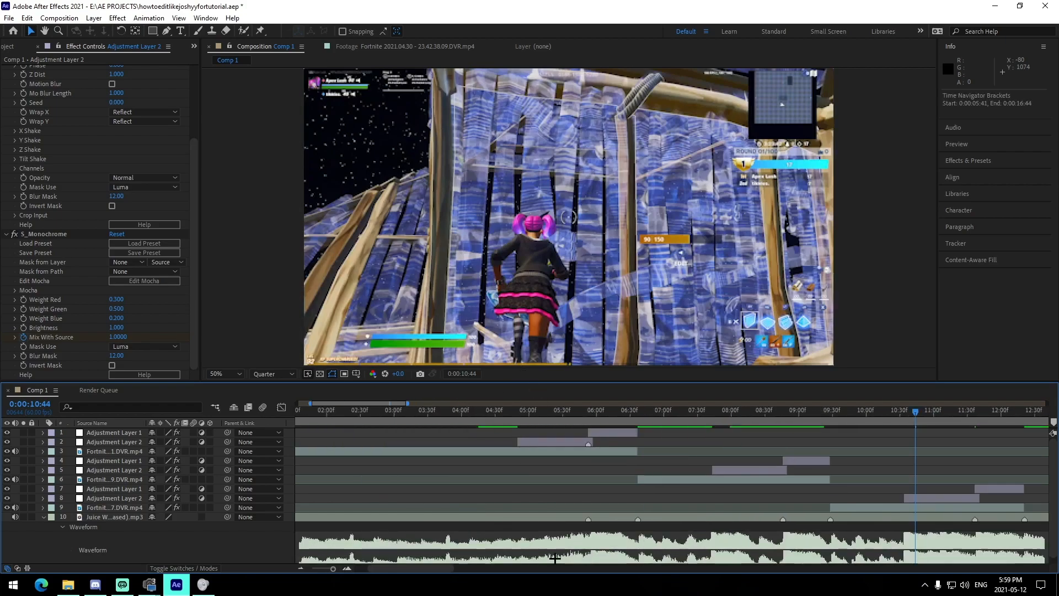
pyautogui.click(301, 568)
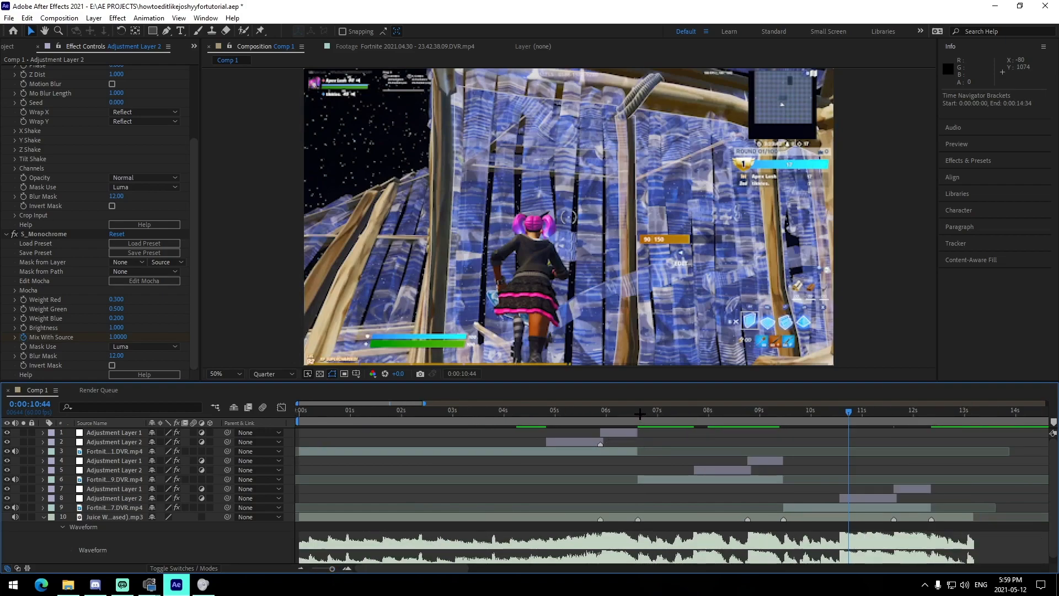
pyautogui.click(639, 412)
pyautogui.click(347, 568)
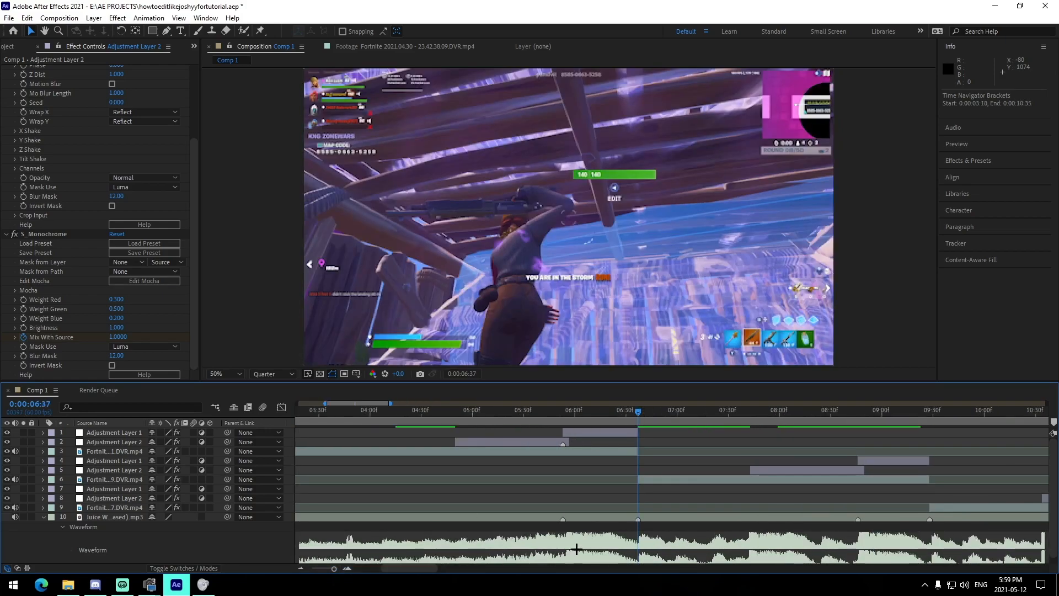
pyautogui.click(624, 430)
pyautogui.hotkey('ctrl', 'alt', 'y')
pyautogui.click(601, 415)
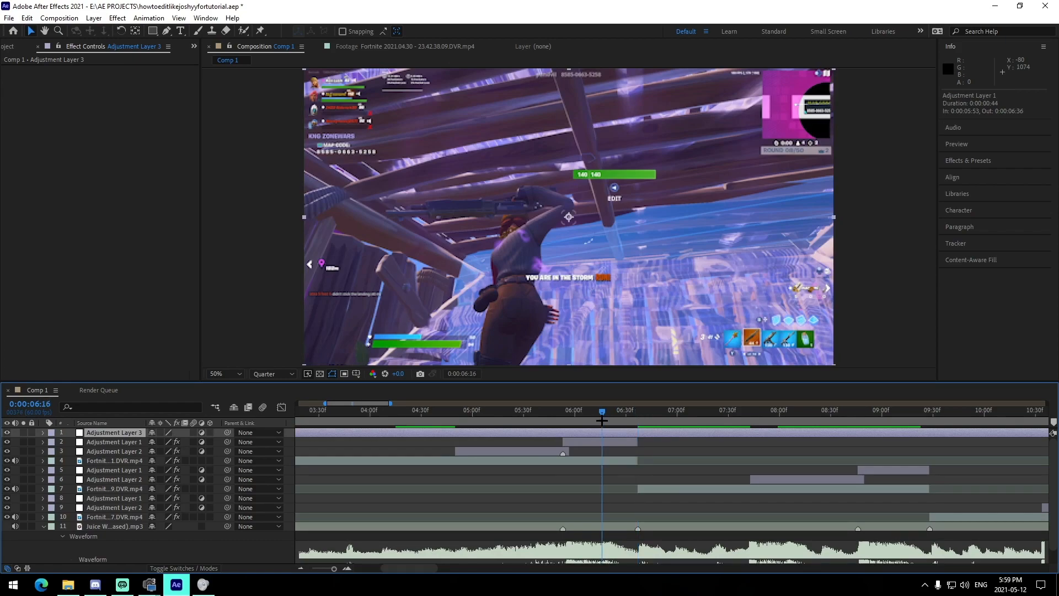
pyautogui.hotkey('ctrl', 'shift', 'd')
pyautogui.click(587, 442)
pyautogui.press('Delete')
# - Trim the end of Adjustment Layer 3 to 0:00:06:58
pyautogui.click(675, 416)
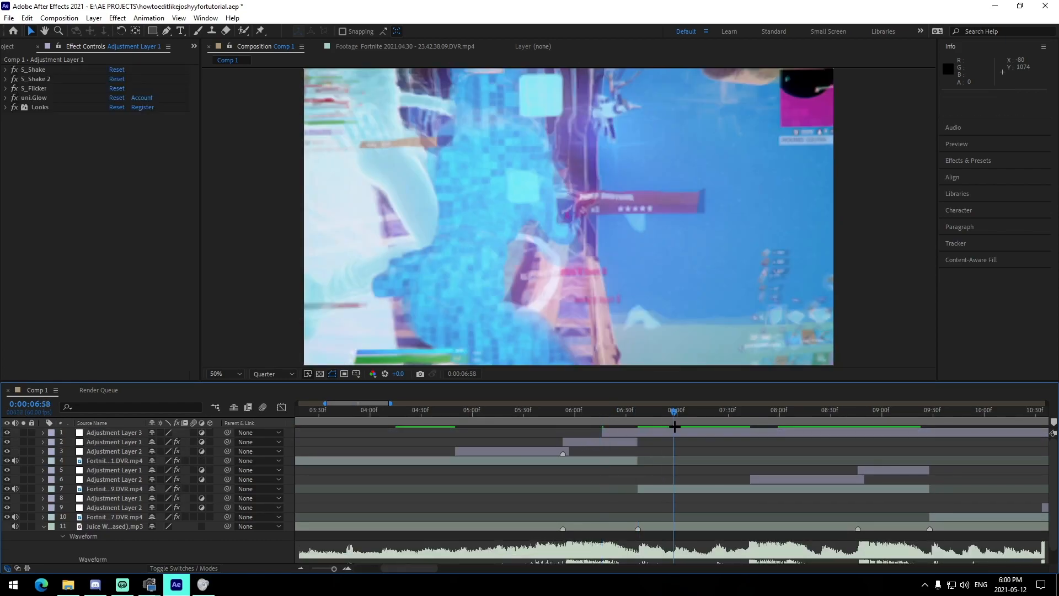
pyautogui.click(684, 434)
pyautogui.hotkey('ctrl', 'shift', 'd')
pyautogui.press('Delete')
# - Apply the S_BlurMoCurves effect to Adjustment Layer 3, with the current time at the 0:00:06:37 cut
pyautogui.click(636, 417)
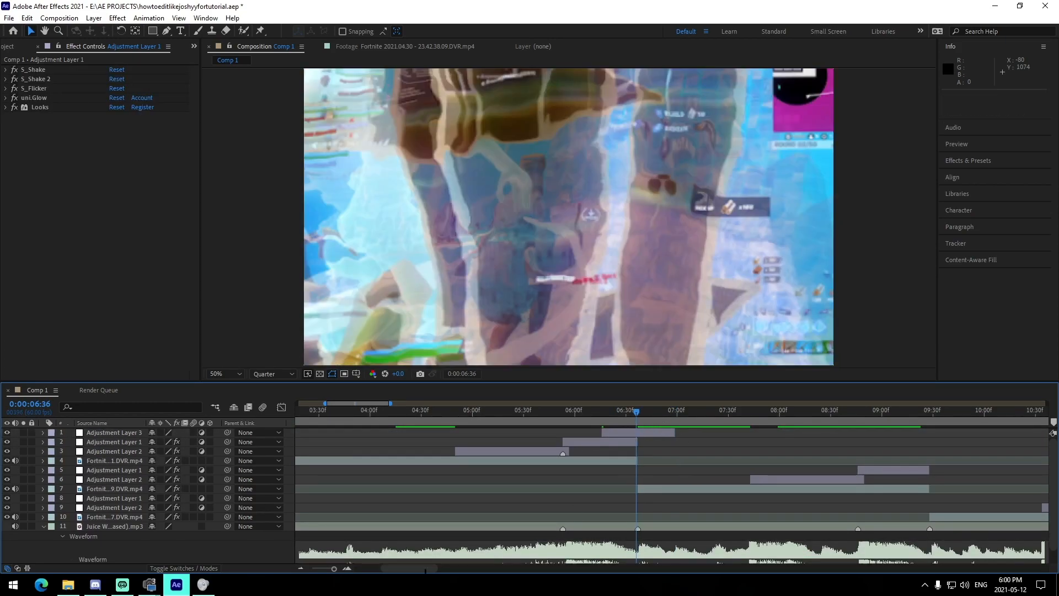
pyautogui.click(360, 568)
pyautogui.click(301, 567)
pyautogui.moveTo(677, 503); pyautogui.dragTo(370, 561)
pyautogui.click(348, 568)
pyautogui.click(348, 568)
pyautogui.moveTo(608, 413); pyautogui.dragTo(616, 415)
pyautogui.click(635, 434)
pyautogui.hotkey('ctrl', 'space')
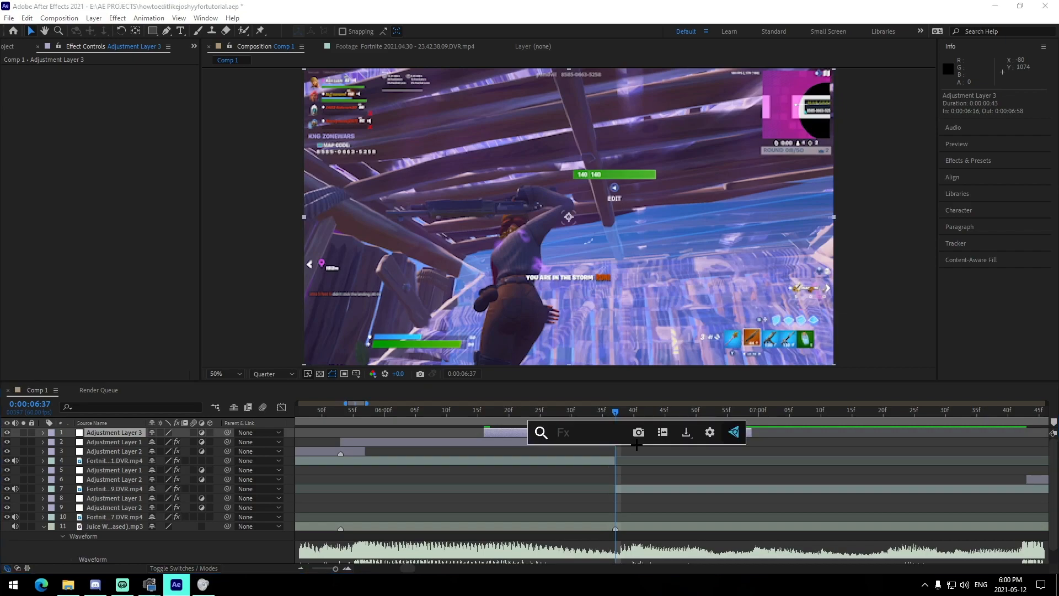
pyautogui.write('blurmo')
pyautogui.press('Return')
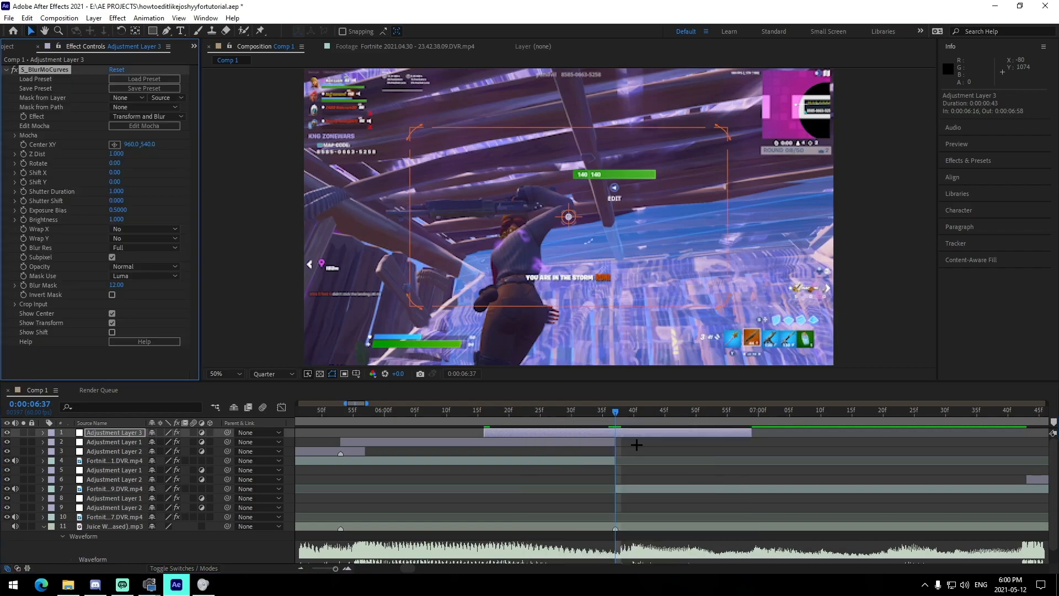
# - Step back 18 frames from the cut to 0:00:06:19 and keyframe the S_BlurMoCurves Shift X at 0
pyautogui.press('pageup')
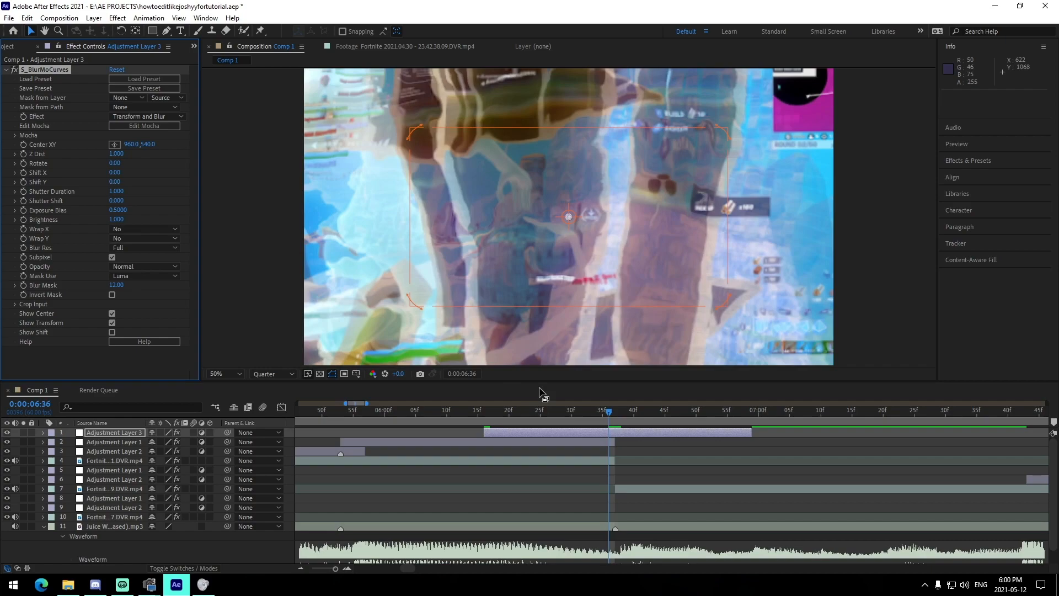
pyautogui.press('pageup')
pyautogui.press('pageup')
pyautogui.press('pageup')
pyautogui.press('pageup')
pyautogui.press('pageup')
pyautogui.press('pageup')
pyautogui.press('pageup')
pyautogui.press('pageup')
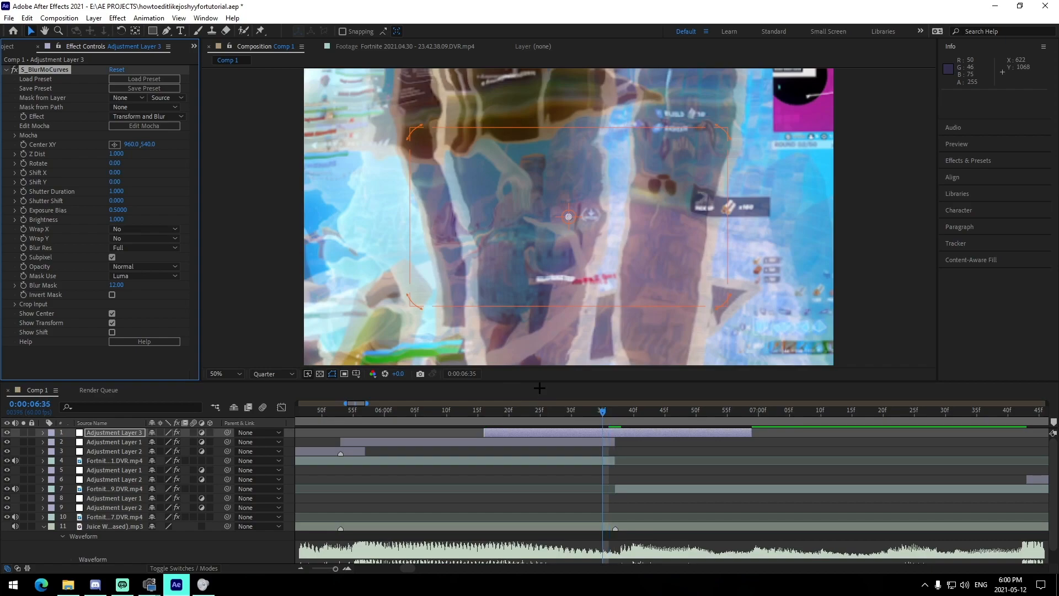
pyautogui.press('pageup')
pyautogui.press('pageup')
pyautogui.press('pageup')
pyautogui.press('pageup')
pyautogui.press('pageup')
pyautogui.press('pageup')
pyautogui.press('pageup')
pyautogui.press('pageup')
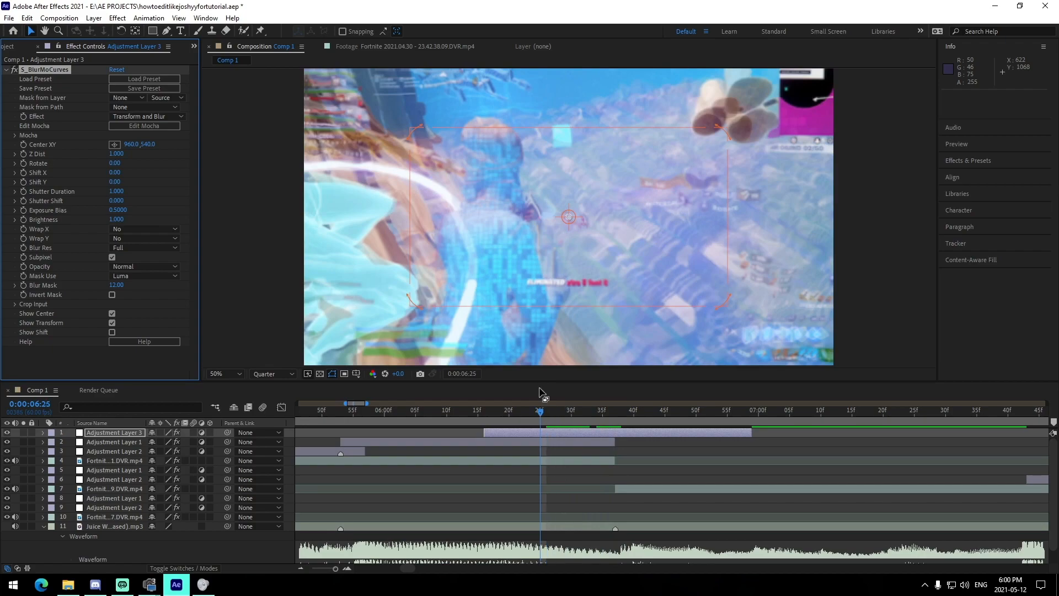
pyautogui.press('pageup')
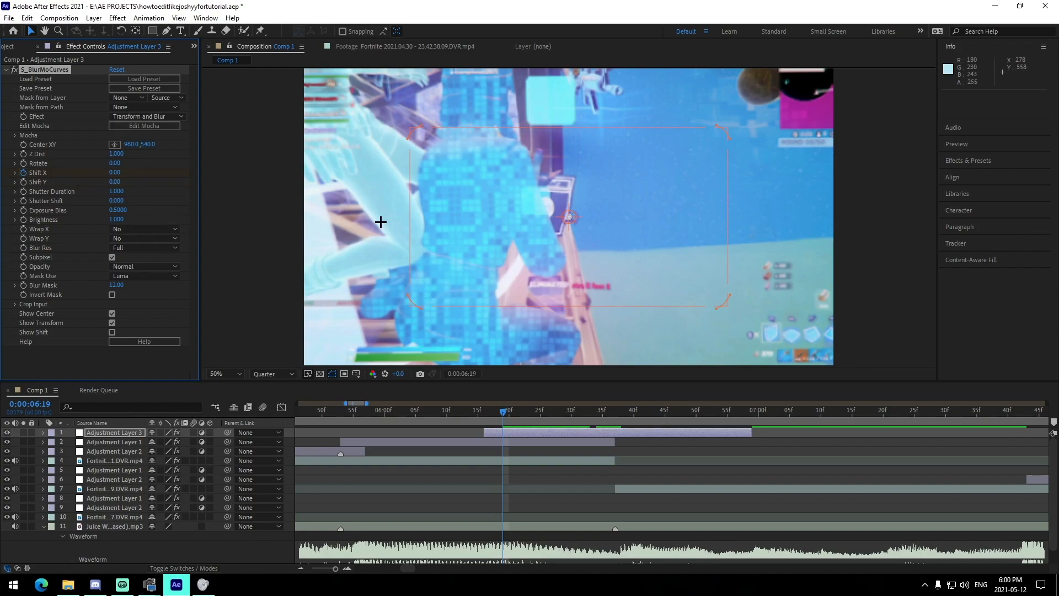
# - Keyframe the S_BlurMoCurves Shift X at 1200 on the frame just before the cut, 0:00:06:36
pyautogui.click(610, 415)
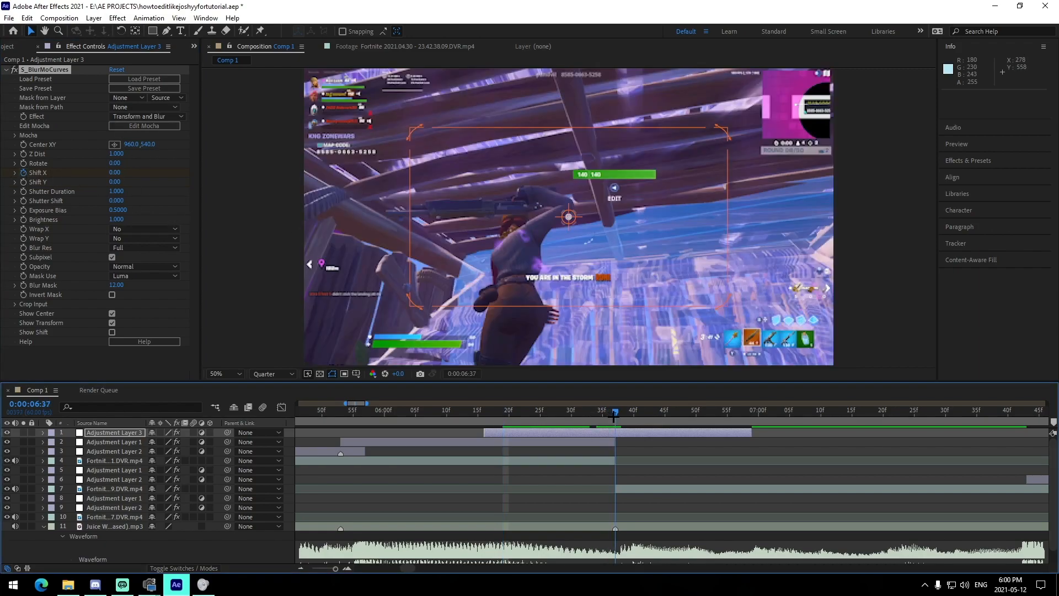
pyautogui.moveTo(115, 175)
pyautogui.mouseDown()
pyautogui.moveTo(179, 178)
pyautogui.moveTo(117, 173)
pyautogui.mouseUp()
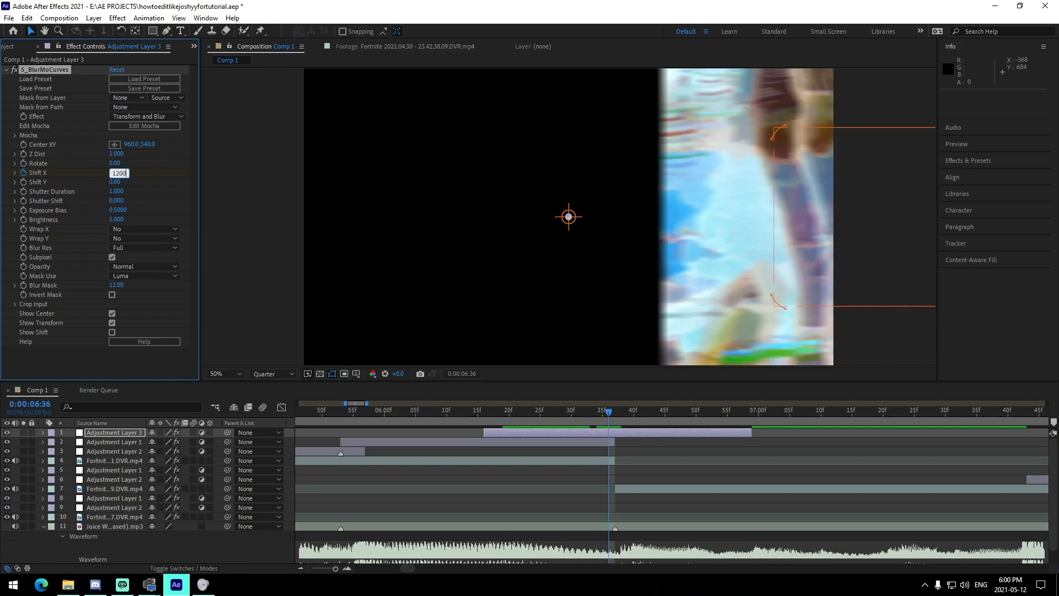
pyautogui.write('1200')
pyautogui.press('Return')
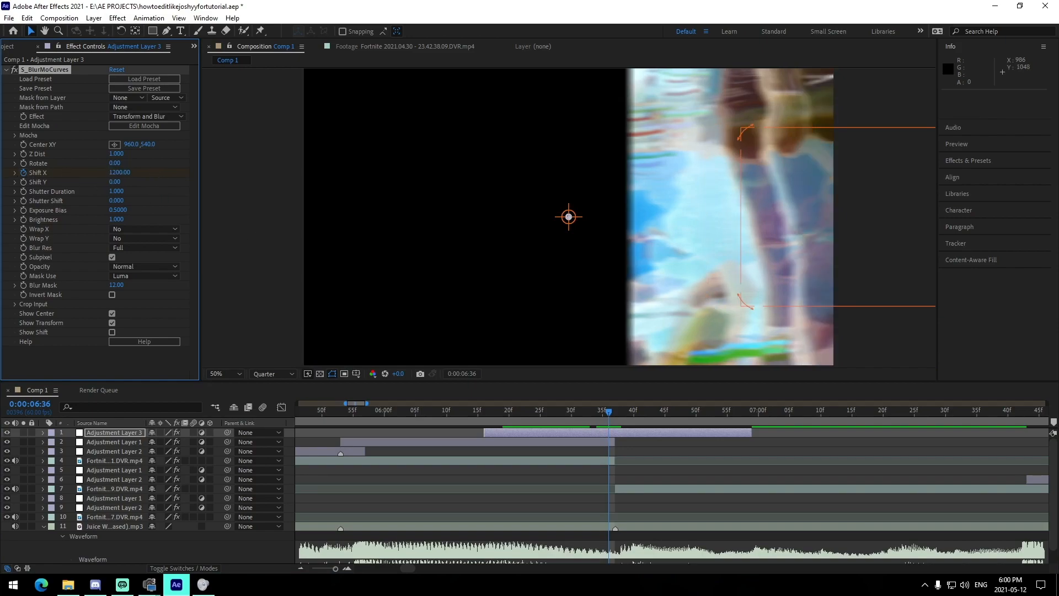
# - Advance one frame to the cut at 0:00:06:37 and keyframe Shift X at -1200
pyautogui.press('pagedown')
pyautogui.click(128, 173)
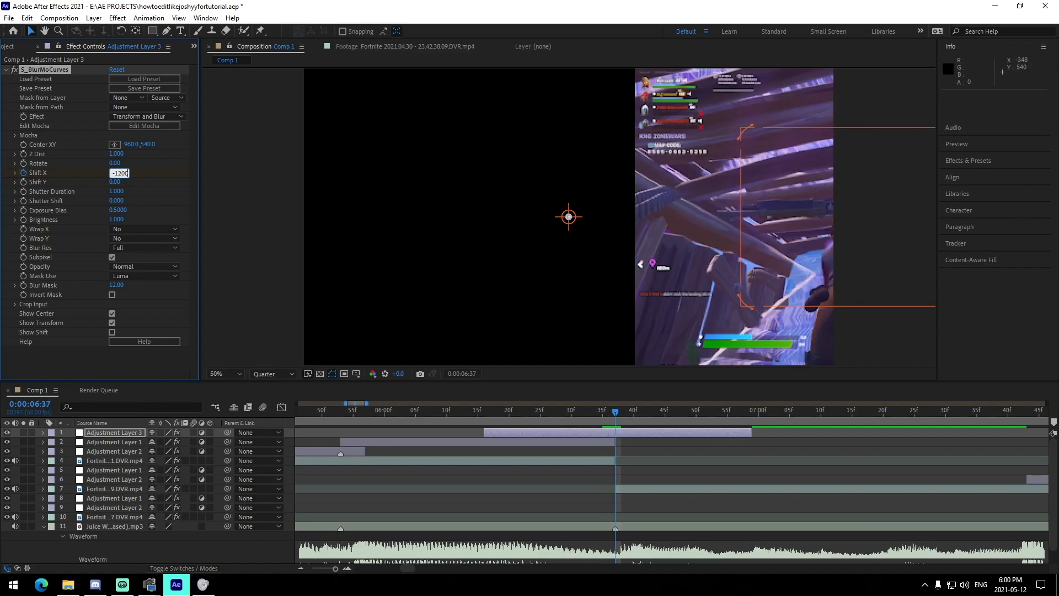
pyautogui.write('-1200')
pyautogui.press('Return')
# - Keyframe Shift X back to 0 at 0:00:06:54, after the cut
pyautogui.press('space')
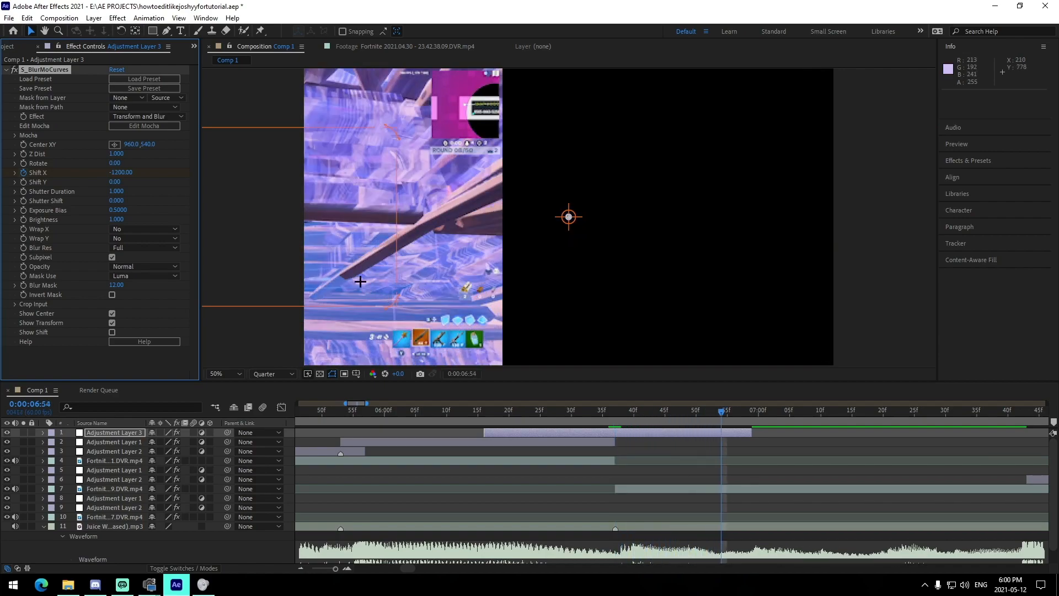
pyautogui.click(124, 171)
pyautogui.write('0')
pyautogui.press('Return')
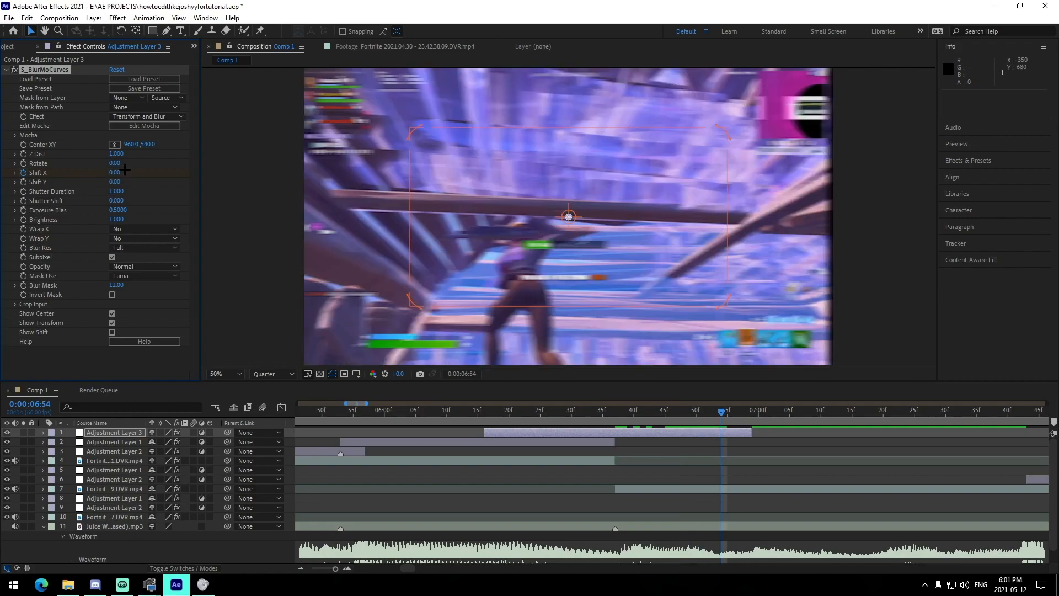
# - Set both Wrap X and Wrap Y of S_BlurMoCurves to Reflect
pyautogui.click(132, 229)
pyautogui.click(124, 253)
pyautogui.click(122, 238)
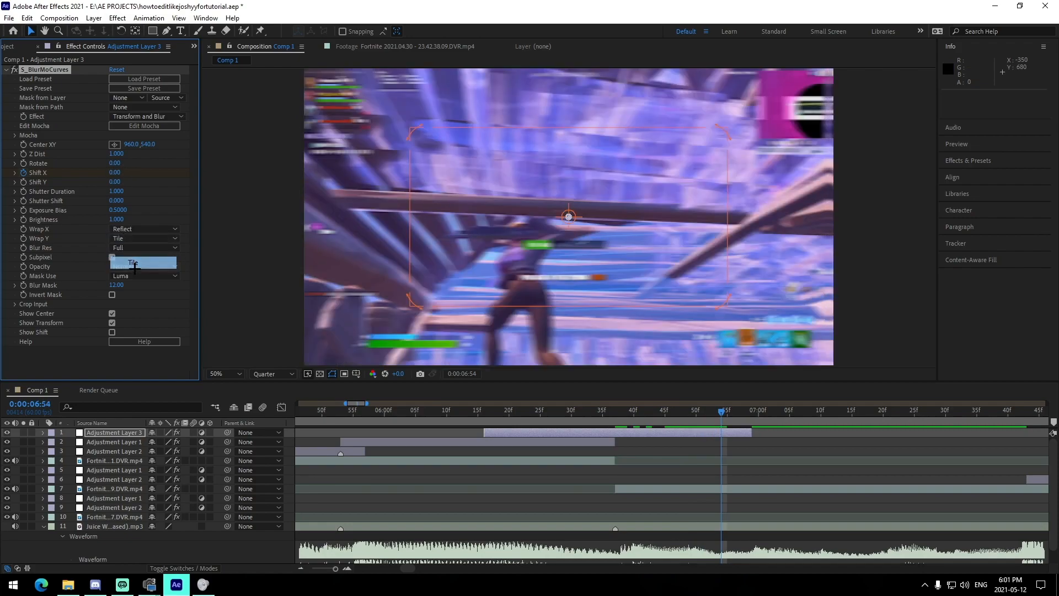
pyautogui.click(124, 262)
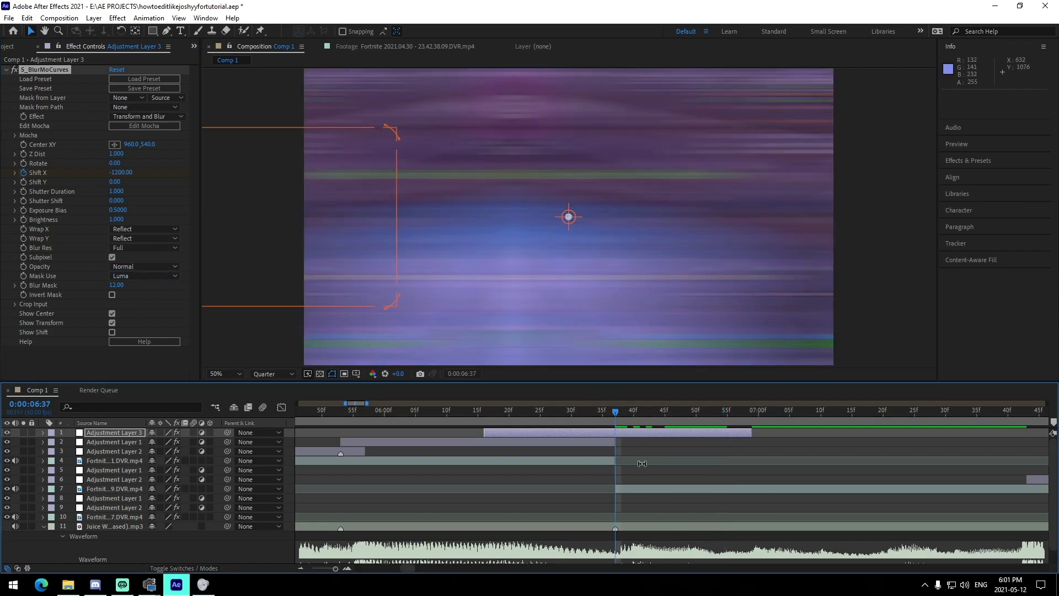
# - Reveal and select the Shift X keyframes, and reshape their value graph into a slow start with a steep peak just before the cut
pyautogui.press('u')
pyautogui.moveTo(481, 447); pyautogui.dragTo(801, 464)
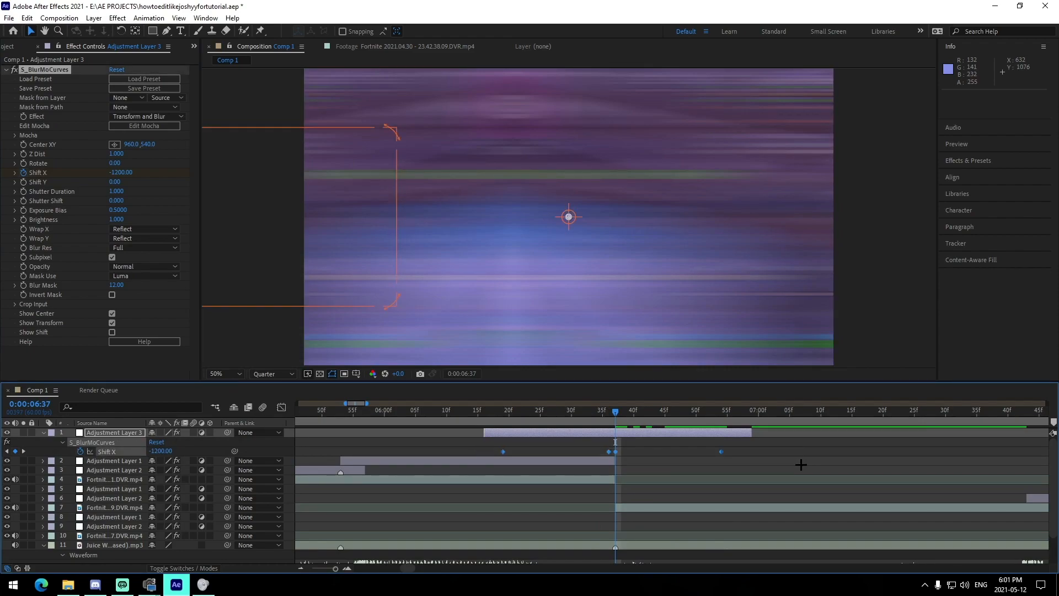
pyautogui.click(281, 407)
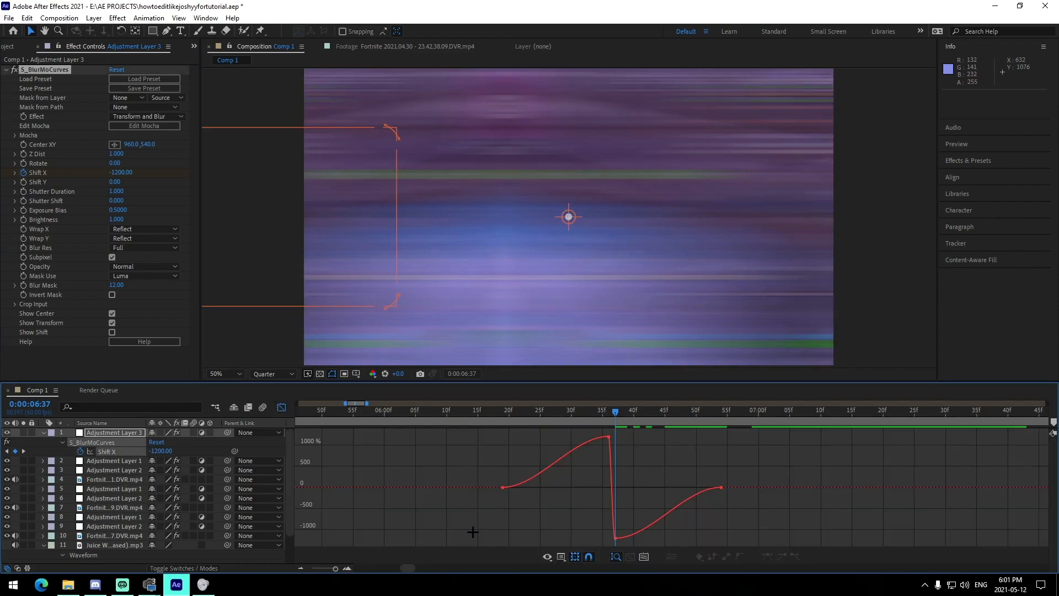
pyautogui.click(347, 568)
pyautogui.click(449, 487)
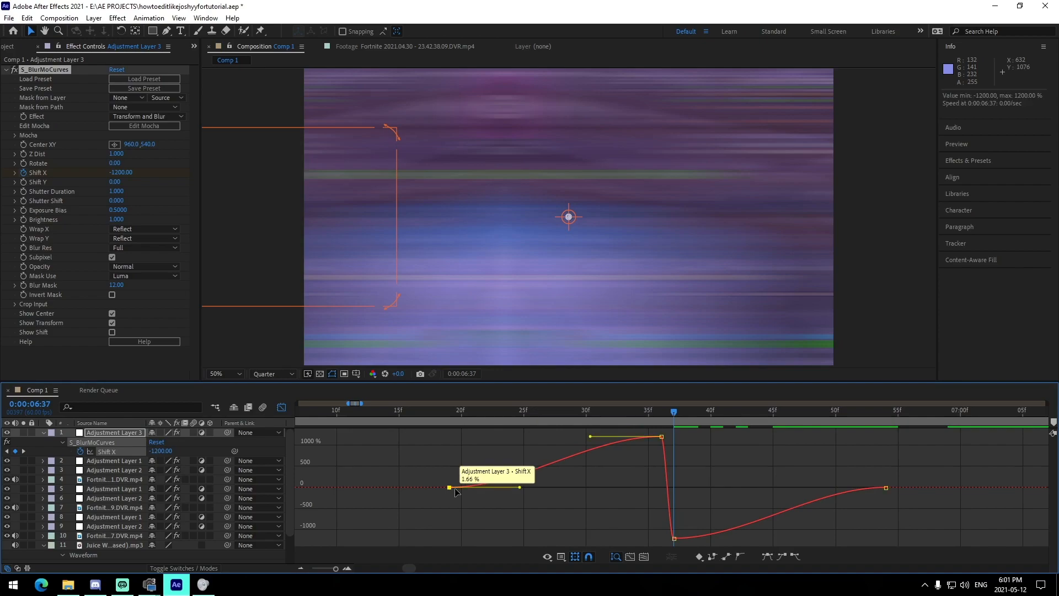
pyautogui.moveTo(518, 488); pyautogui.dragTo(653, 488)
pyautogui.moveTo(590, 436); pyautogui.dragTo(654, 475)
# - Reshape the Shift X curve after the cut so it snaps steeply away from -1200 and settles slowly at 0
pyautogui.click(674, 538)
pyautogui.moveTo(745, 540); pyautogui.dragTo(676, 492)
pyautogui.click(731, 467)
# - Preview the first clip transition from 0:00:06:18, close the graph view and collapse the adjustment layer
pyautogui.click(461, 410)
pyautogui.click(437, 411)
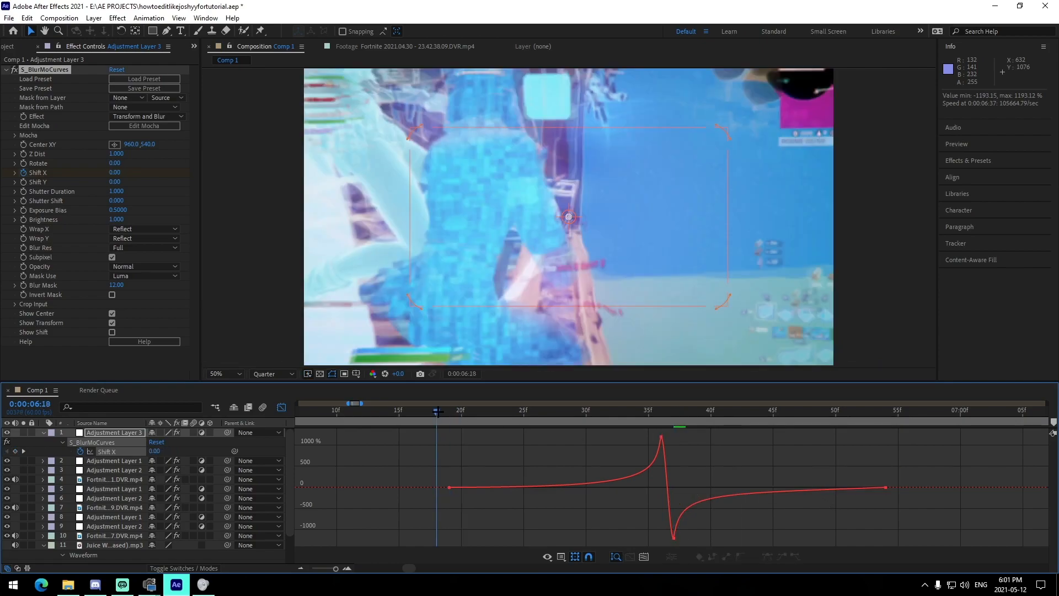
pyautogui.press('space')
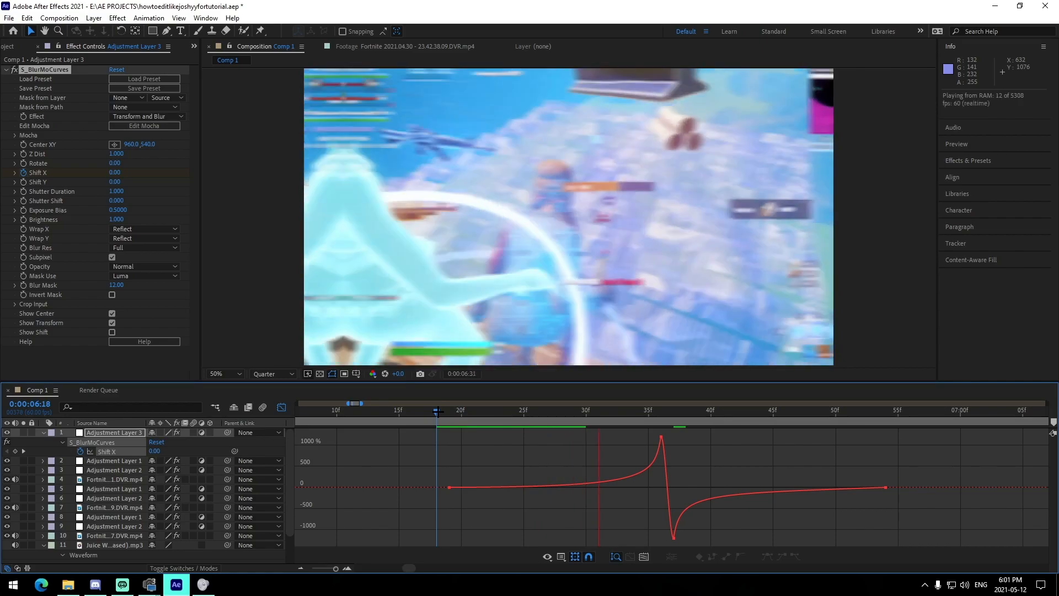
pyautogui.press('space')
pyautogui.click(449, 411)
pyautogui.press('space')
pyautogui.press('space')
pyautogui.moveTo(447, 413); pyautogui.dragTo(797, 418)
pyautogui.click(282, 407)
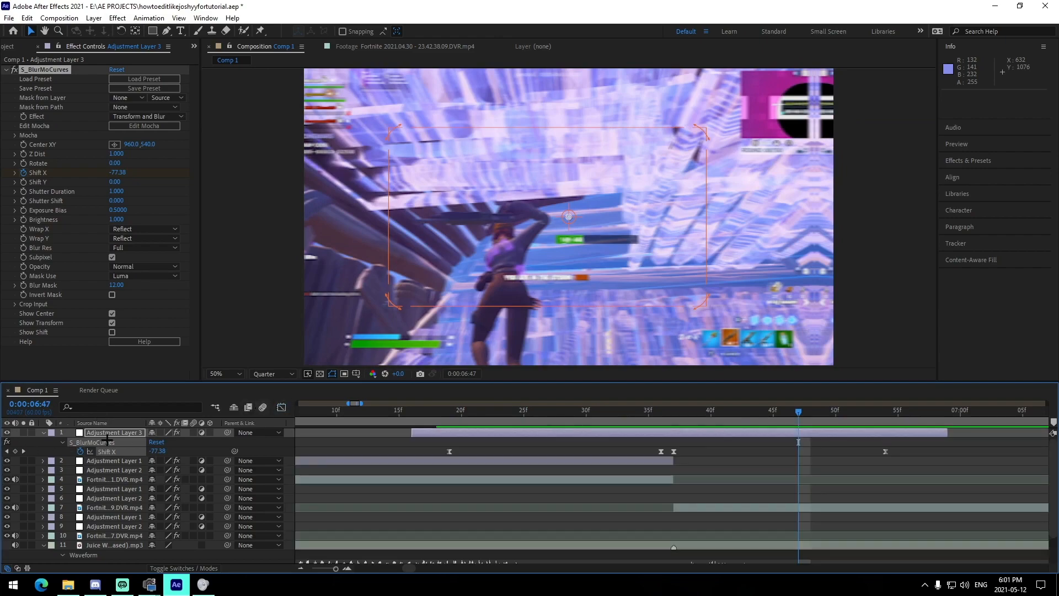
pyautogui.click(44, 432)
# - Mark the 0:00:06:37 cut on Adjustment Layer 3, duplicate the layer and move the copy over the cut at 0:00:09:28
pyautogui.hscroll(2, 640, 486)
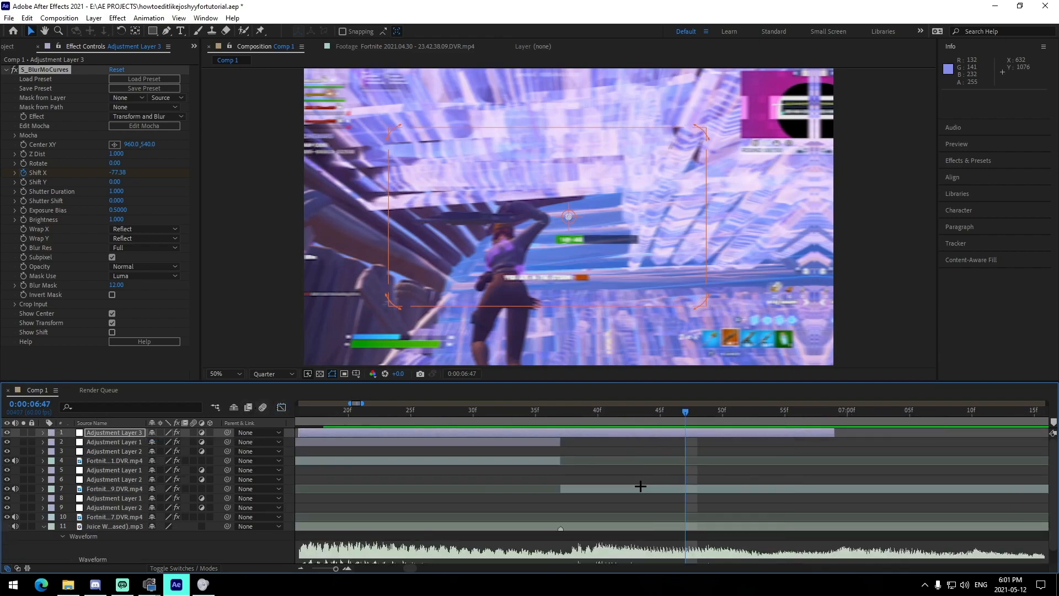
pyautogui.click(301, 568)
pyautogui.click(302, 568)
pyautogui.click(301, 569)
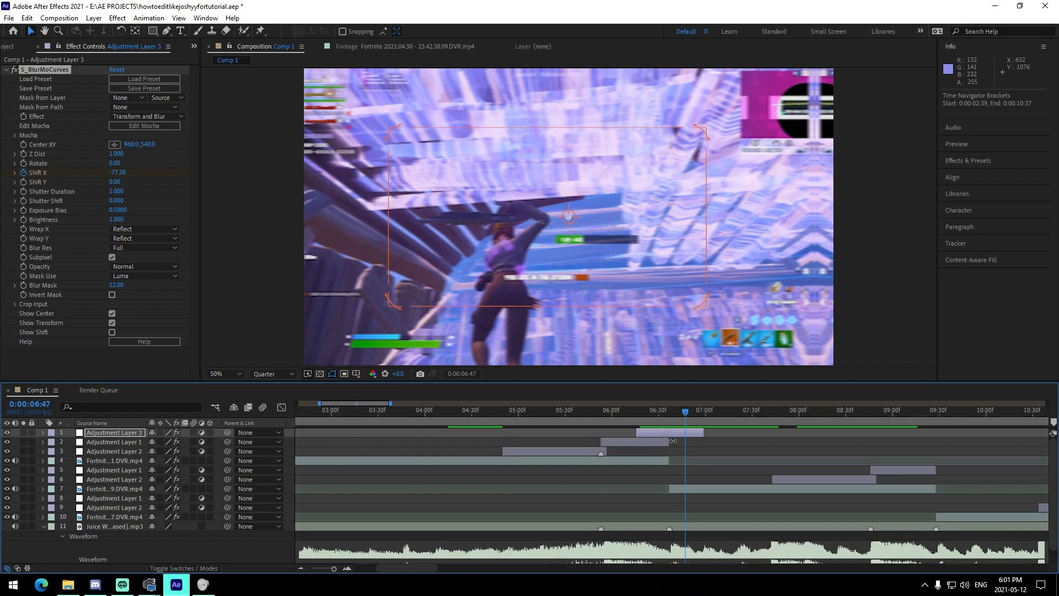
pyautogui.click(674, 422)
pyautogui.click(747, 442)
pyautogui.click(683, 432)
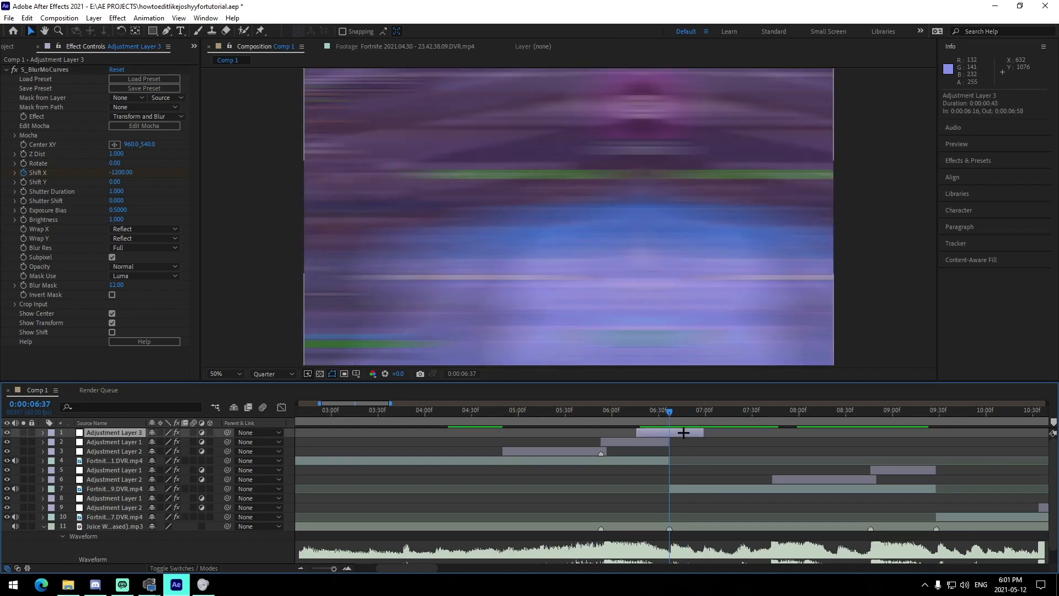
pyautogui.hotkey('ctrl', 'd')
pyautogui.moveTo(683, 432); pyautogui.dragTo(949, 471)
pyautogui.moveTo(906, 512); pyautogui.dragTo(756, 496)
pyautogui.click(791, 422)
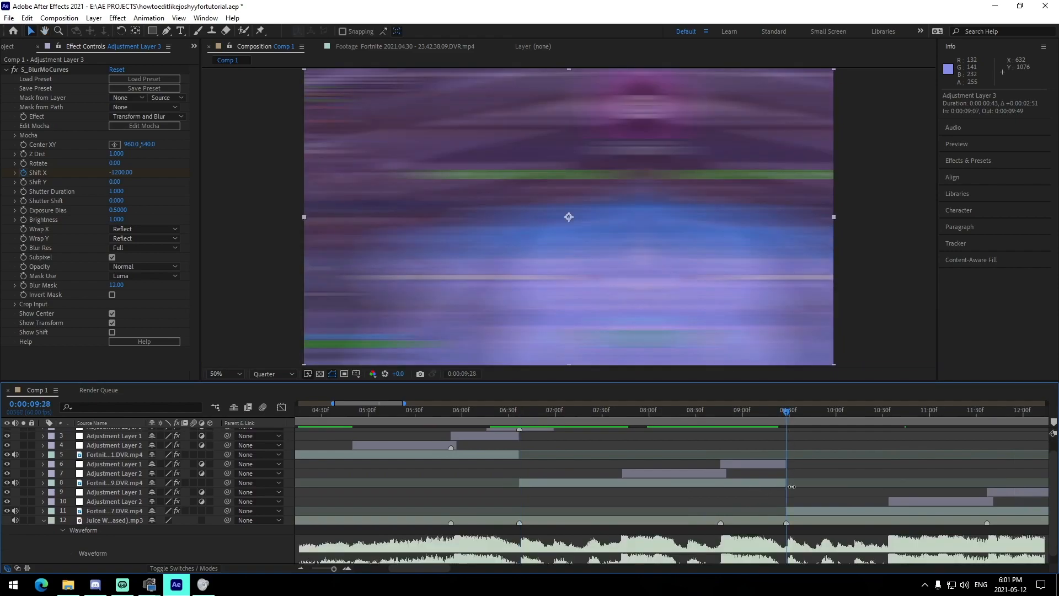
# - Swap the copied layer's two middle Shift X keyframes, placing -1200 at 0:00:09:27 and 1200 at 0:00:09:28
pyautogui.scroll(1, 792, 433)
pyautogui.doubleClick(348, 569)
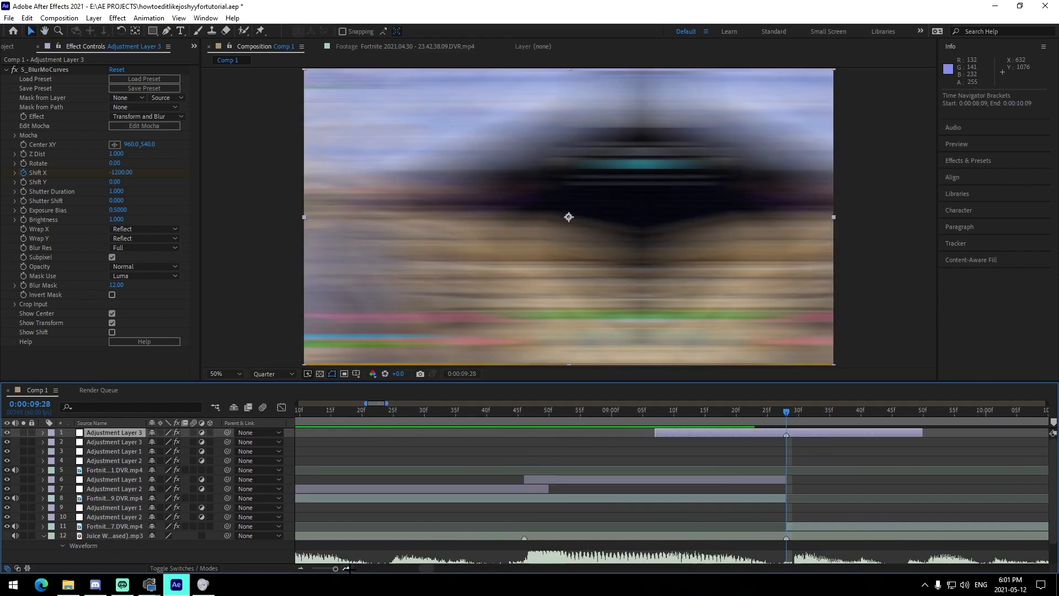
pyautogui.press('u')
pyautogui.click(348, 568)
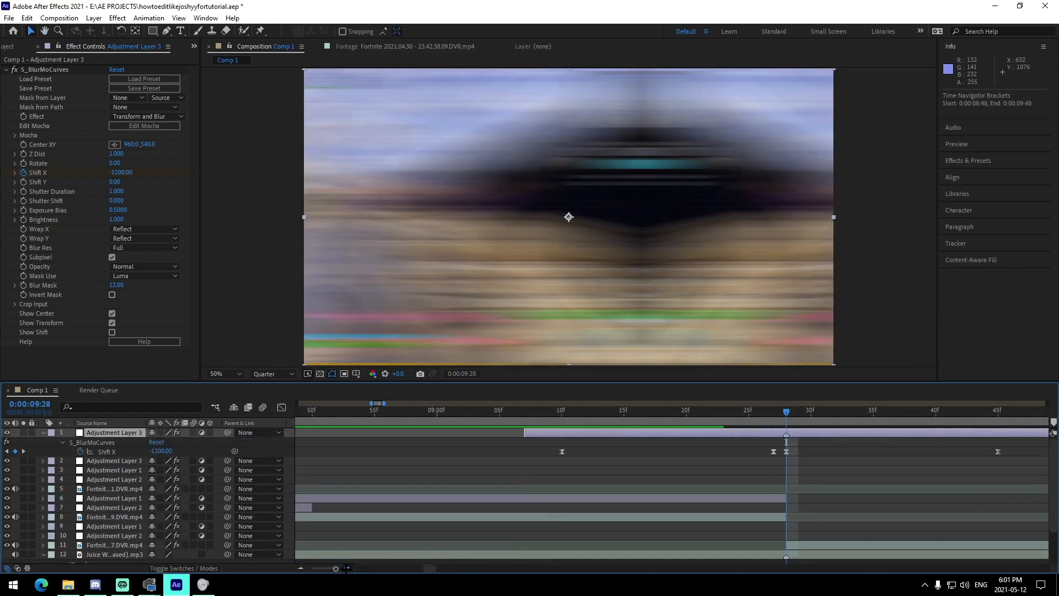
pyautogui.click(348, 568)
pyautogui.click(301, 569)
pyautogui.click(300, 568)
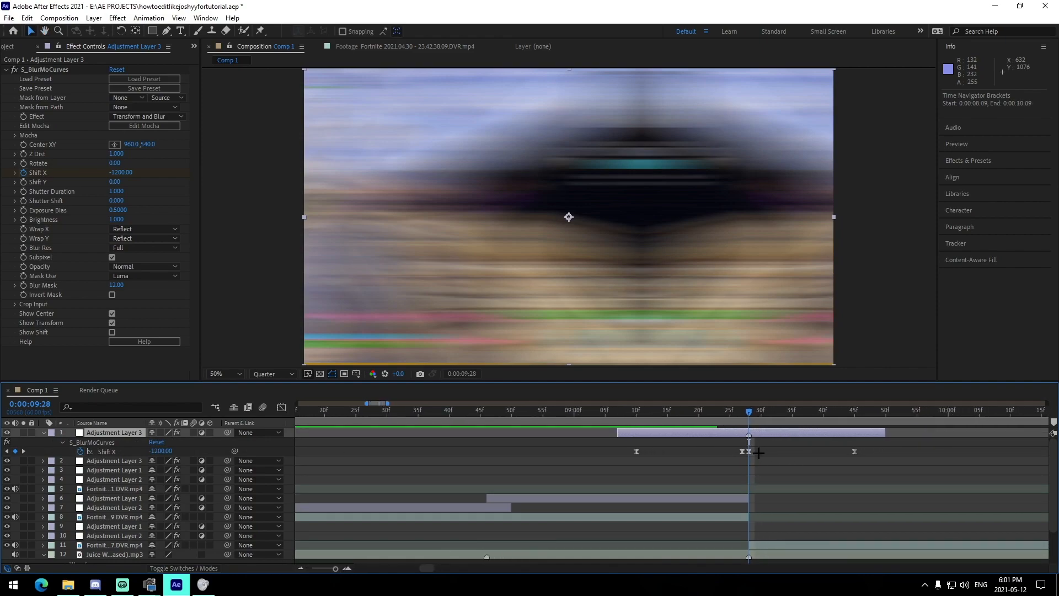
pyautogui.doubleClick(347, 568)
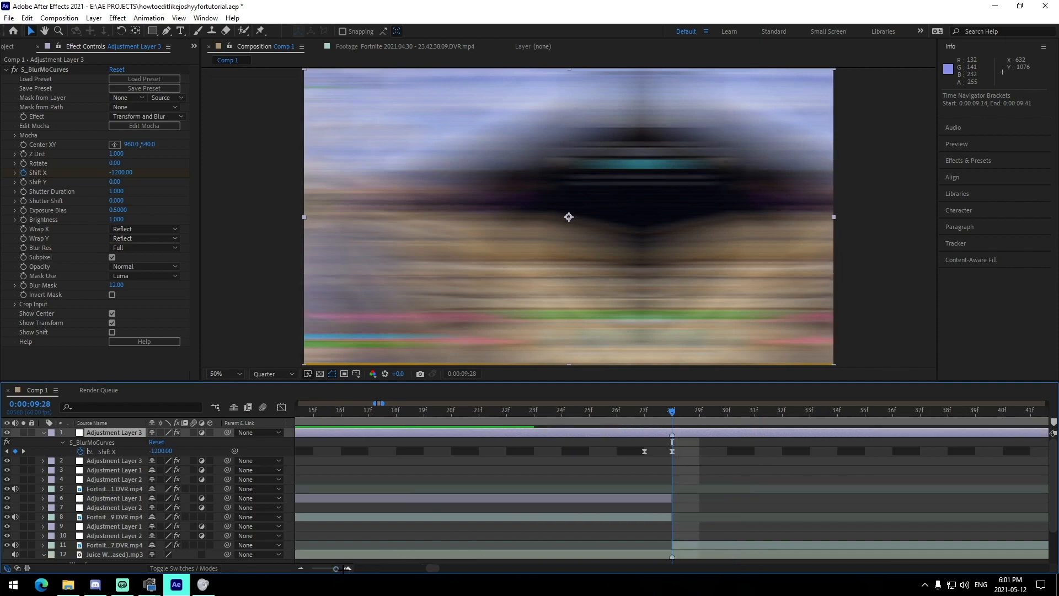
pyautogui.click(667, 466)
pyautogui.moveTo(673, 451)
pyautogui.mouseDown()
pyautogui.moveTo(590, 455)
pyautogui.moveTo(661, 458)
pyautogui.mouseUp()
pyautogui.click(646, 453)
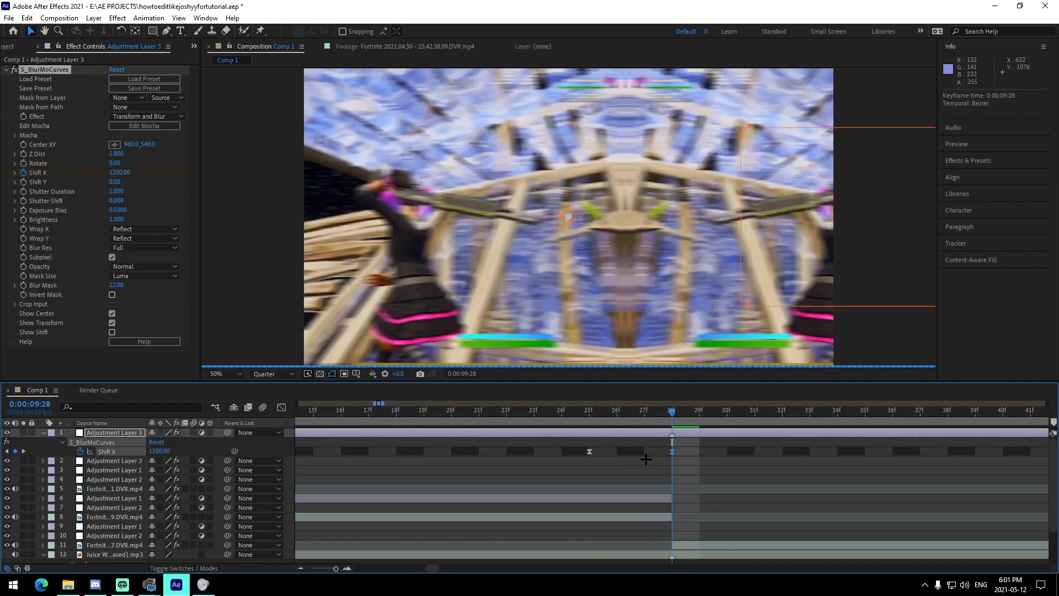
pyautogui.click(591, 452)
pyautogui.moveTo(595, 452); pyautogui.dragTo(643, 465)
pyautogui.click(656, 470)
# - Select the copied layer's Shift X keyframes and reshape the graph before the cut into a slow start with a steep drop to -1200
pyautogui.click(301, 568)
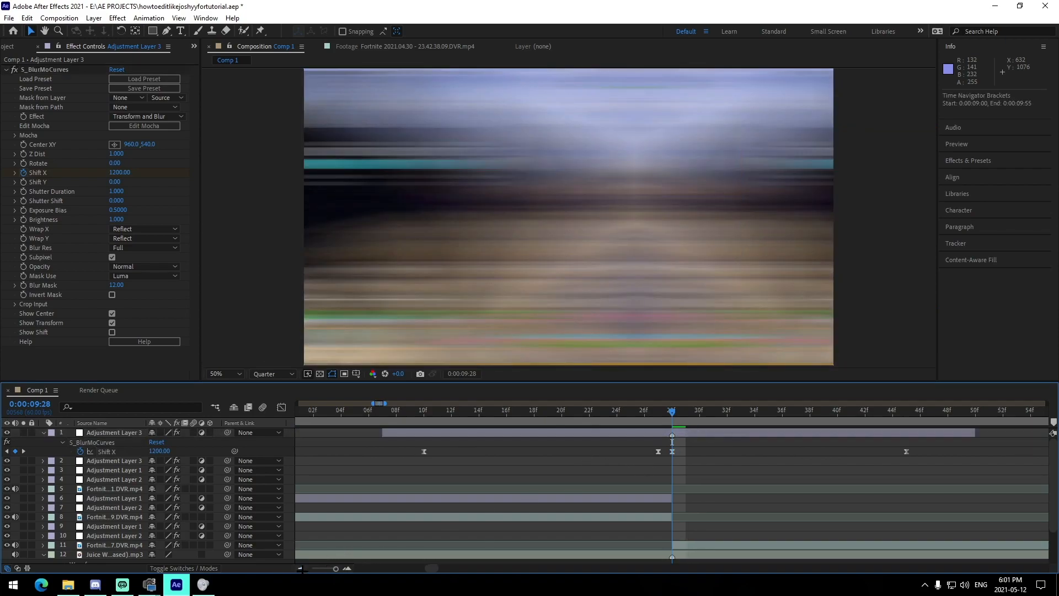
pyautogui.click(301, 568)
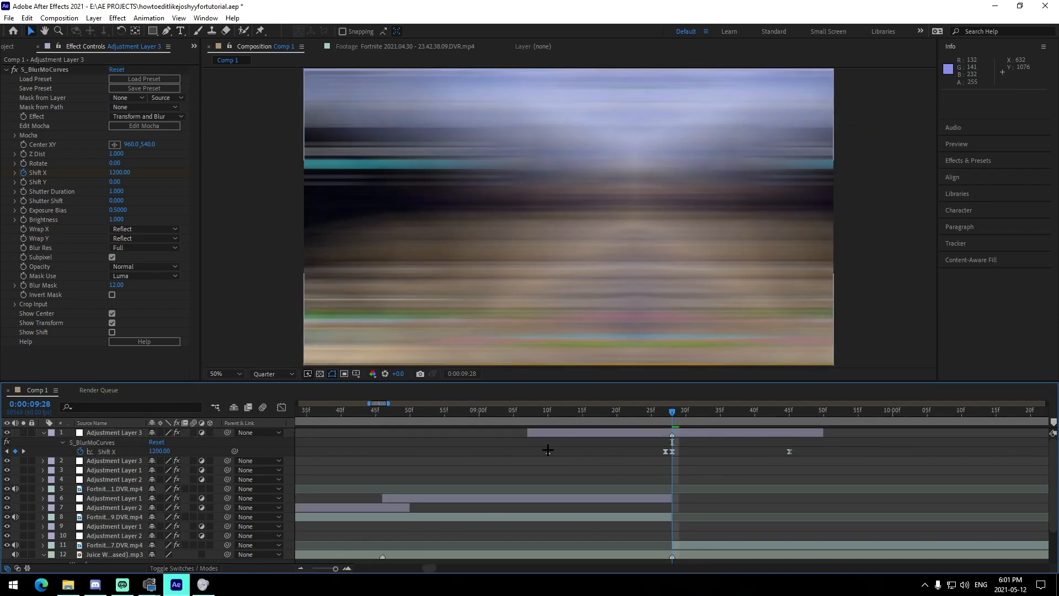
pyautogui.moveTo(534, 448); pyautogui.dragTo(844, 453)
pyautogui.click(281, 407)
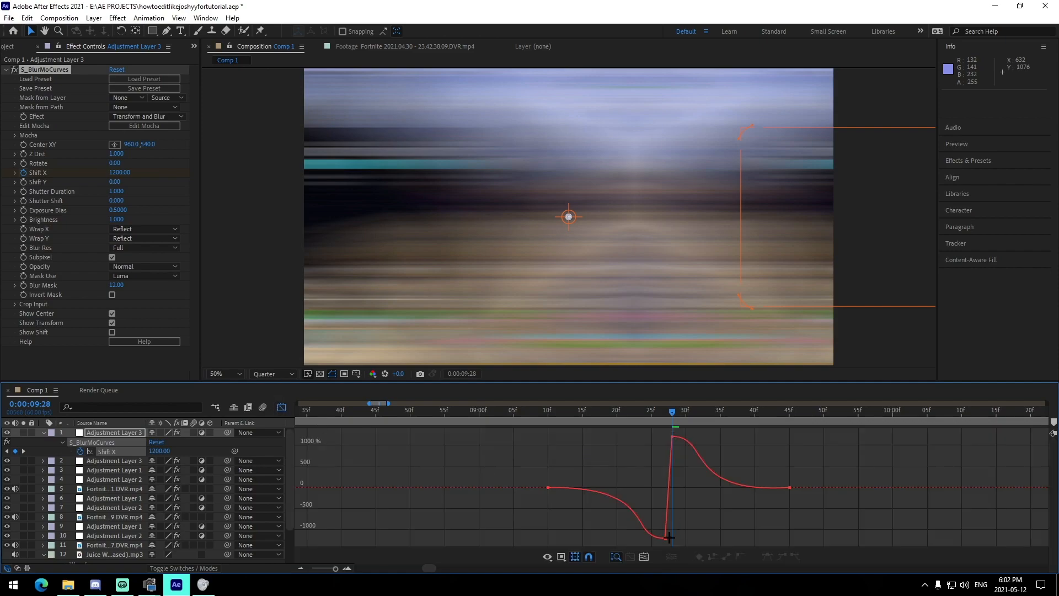
pyautogui.click(347, 568)
pyautogui.click(658, 537)
pyautogui.moveTo(580, 539); pyautogui.dragTo(627, 487)
pyautogui.click(650, 488)
# - Reshape the copied layer's Shift X curve after the cut so it falls steeply from 1200 and eases slowly into 0
pyautogui.click(672, 437)
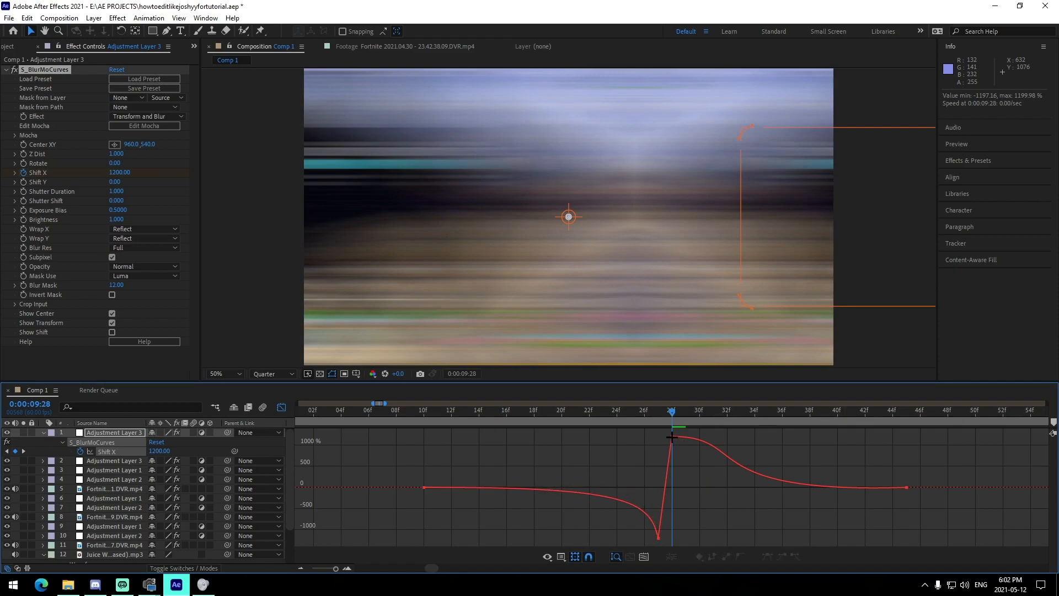
pyautogui.click(671, 435)
pyautogui.moveTo(752, 437); pyautogui.dragTo(694, 484)
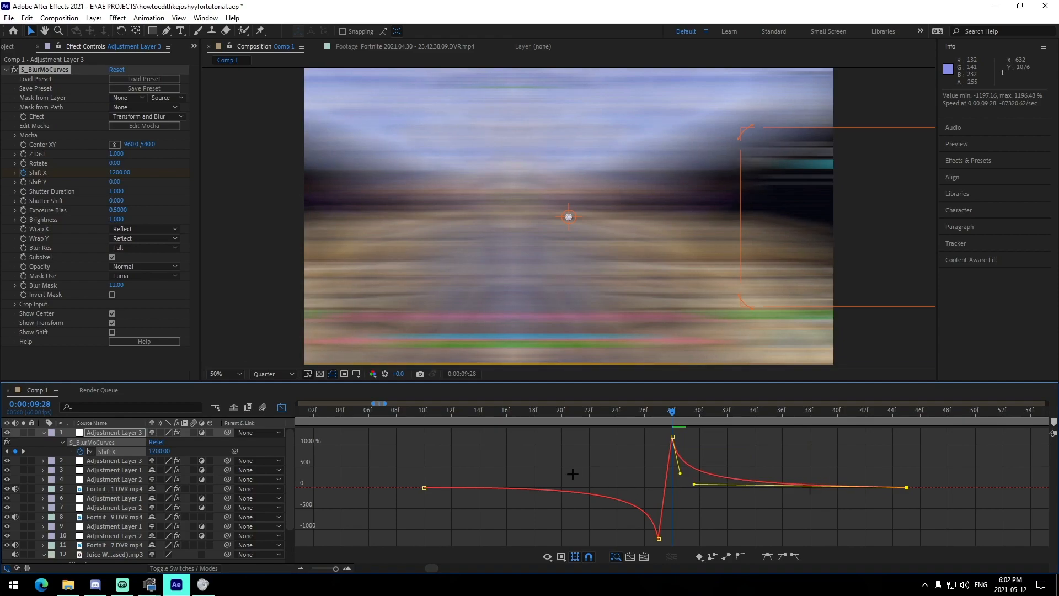
# - Preview the second transition from about 0:00:09:09, close the graph view and collapse the layer
pyautogui.click(411, 411)
pyautogui.press('space')
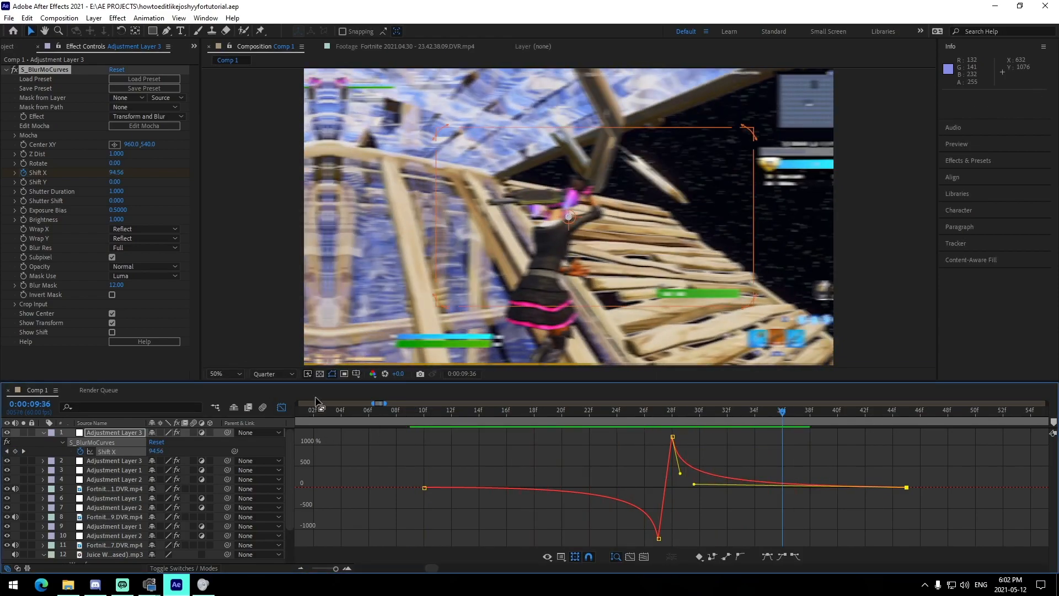
pyautogui.click(281, 407)
pyautogui.click(43, 433)
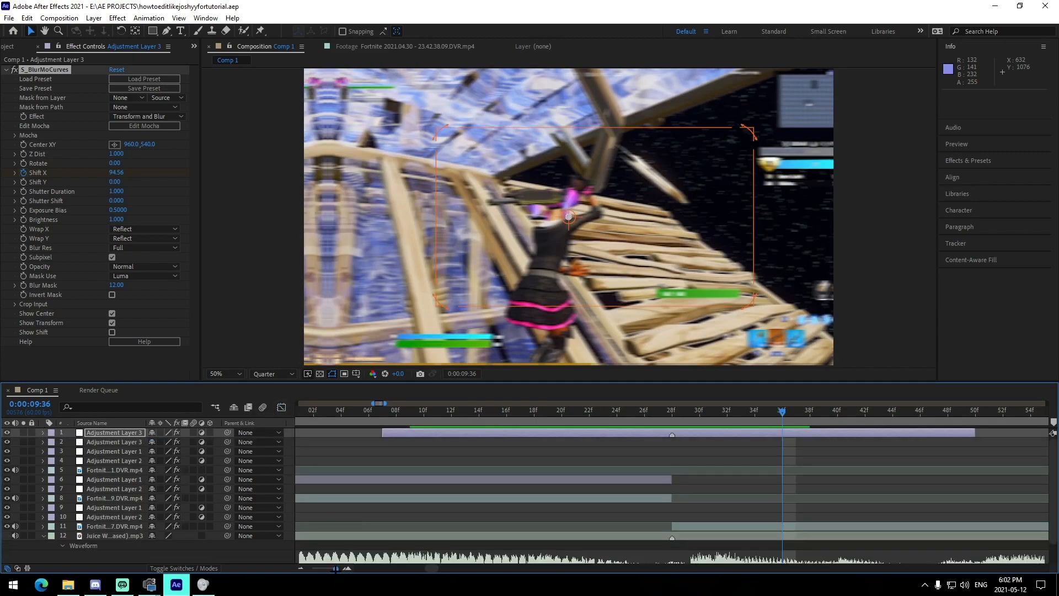
# - Reorder the second transition's Adjustment Layer 3 to sit directly above the second clip's adjustment layers, below the first clip
pyautogui.click(300, 568)
pyautogui.click(301, 568)
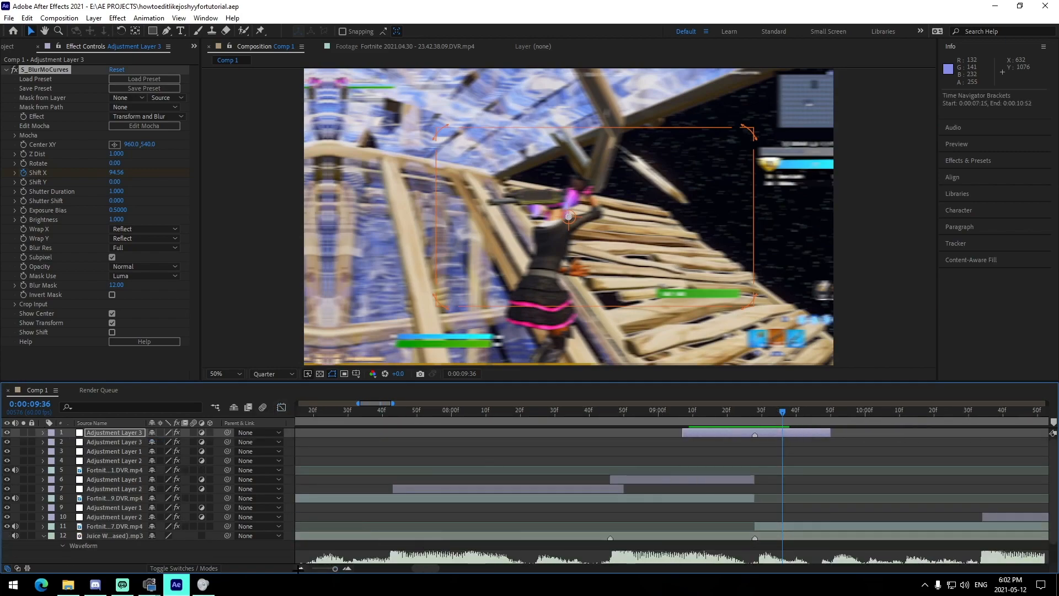
pyautogui.click(300, 568)
pyautogui.moveTo(117, 433); pyautogui.dragTo(124, 471)
pyautogui.click(773, 461)
pyautogui.click(301, 568)
pyautogui.click(301, 568)
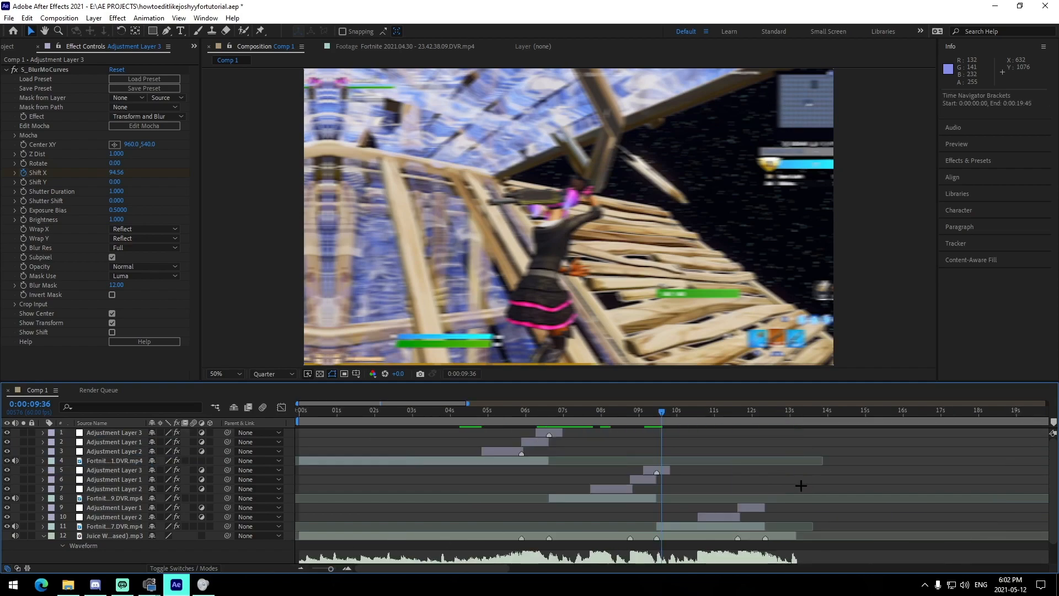